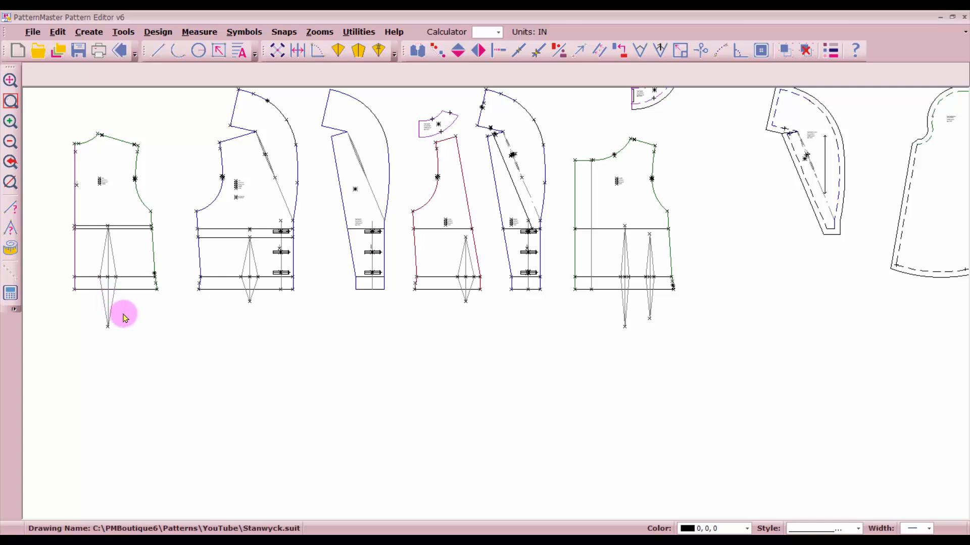
# Offset the hem lines of the jacket back and jacket front 2 inches downward
pyautogui.scroll(1, 125, 317)
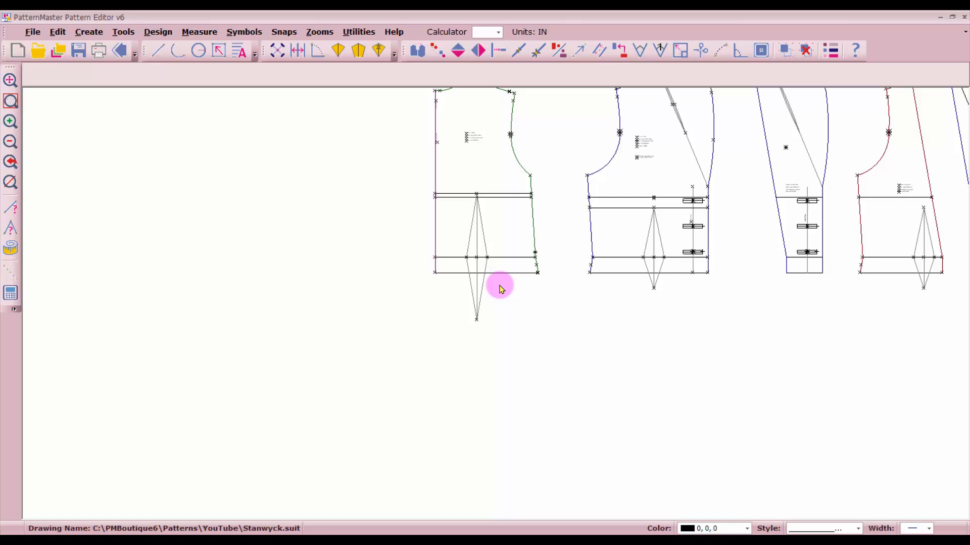
pyautogui.scroll(1, 499, 288)
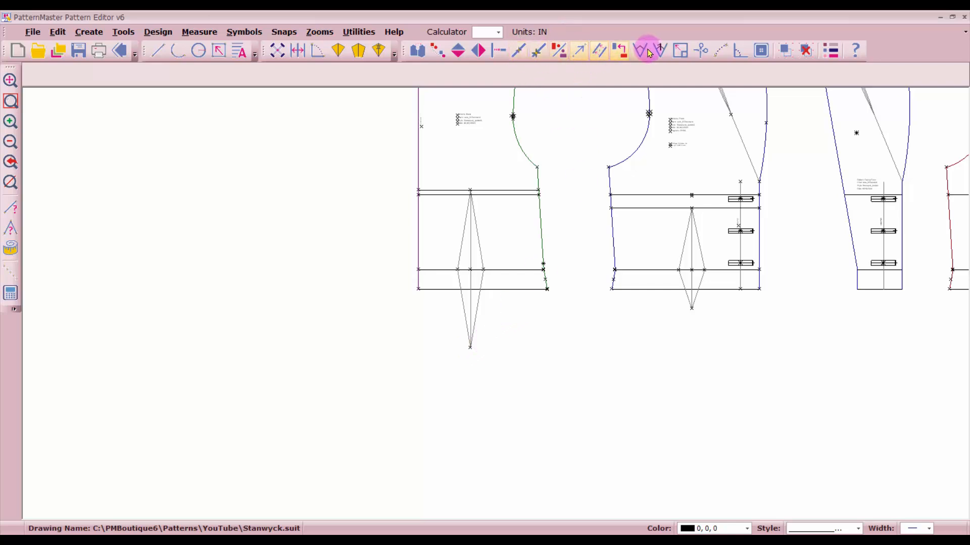
pyautogui.click(598, 51)
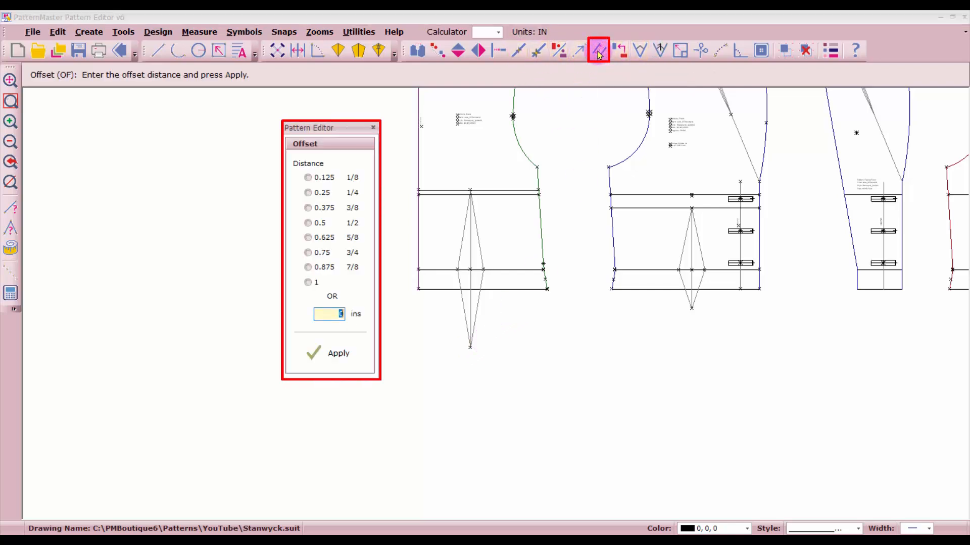
pyautogui.press('Return')
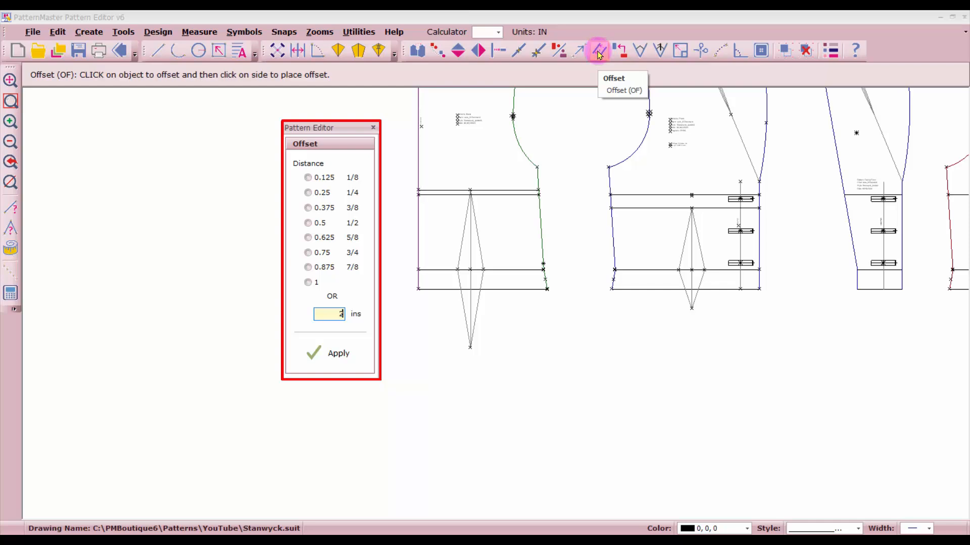
pyautogui.click(506, 292)
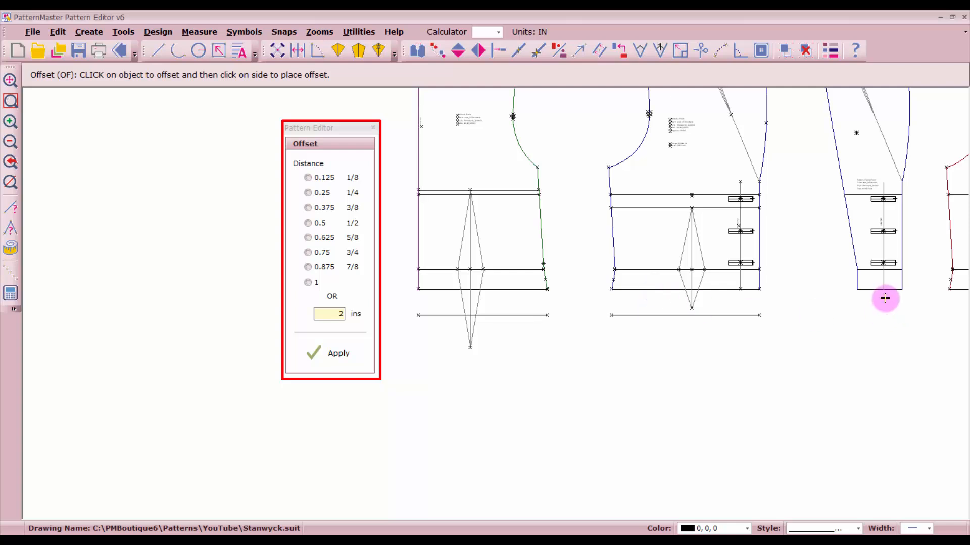
# Explode the first front facing symbol, beside the jacket front, into separate editable lines
pyautogui.scroll(-1, 771, 322)
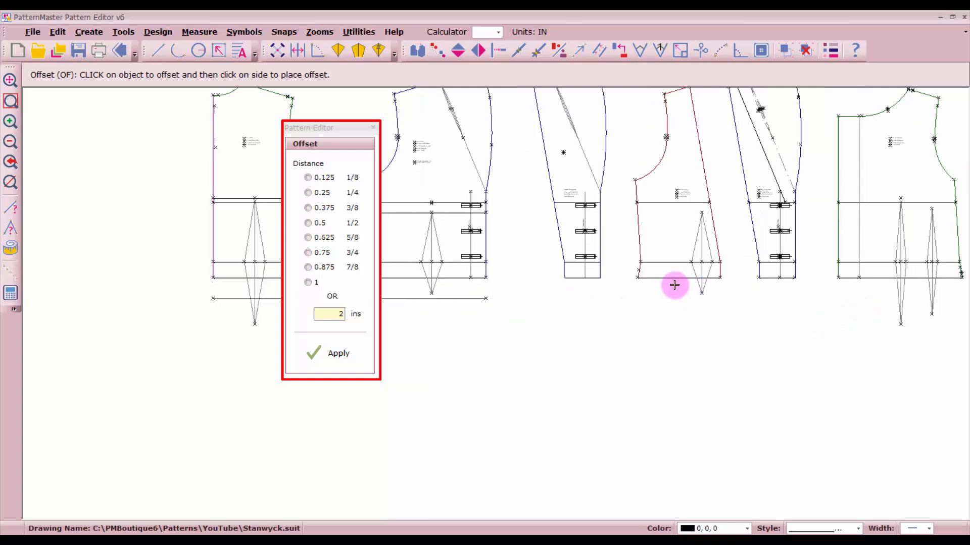
pyautogui.click(583, 278)
pyautogui.click(578, 274)
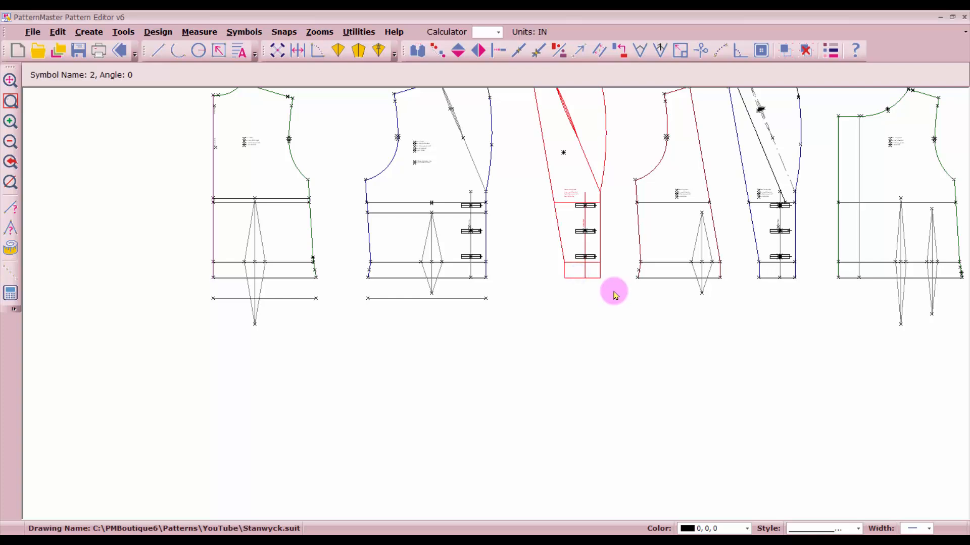
pyautogui.click(807, 60)
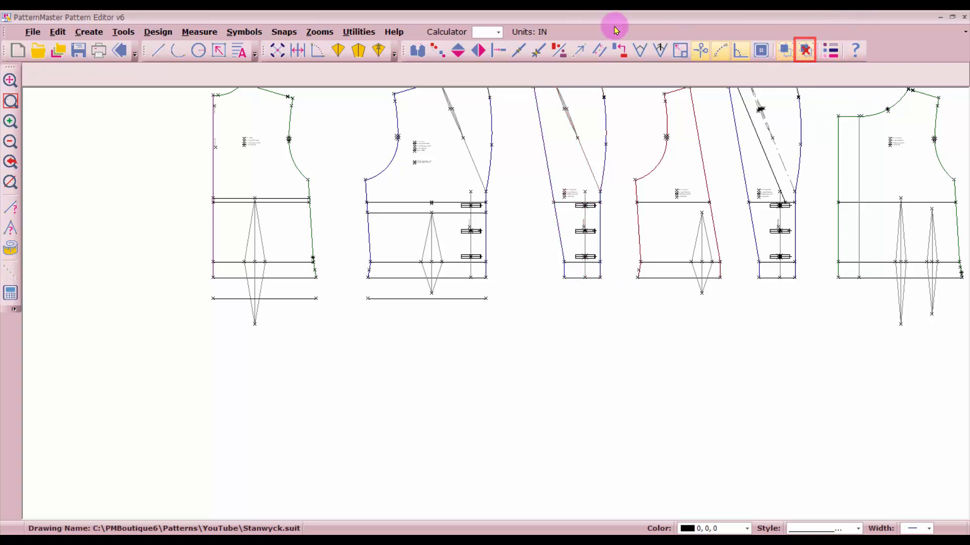
# Offset the hem line of the exploded front facing 2 inches downward
pyautogui.click(599, 50)
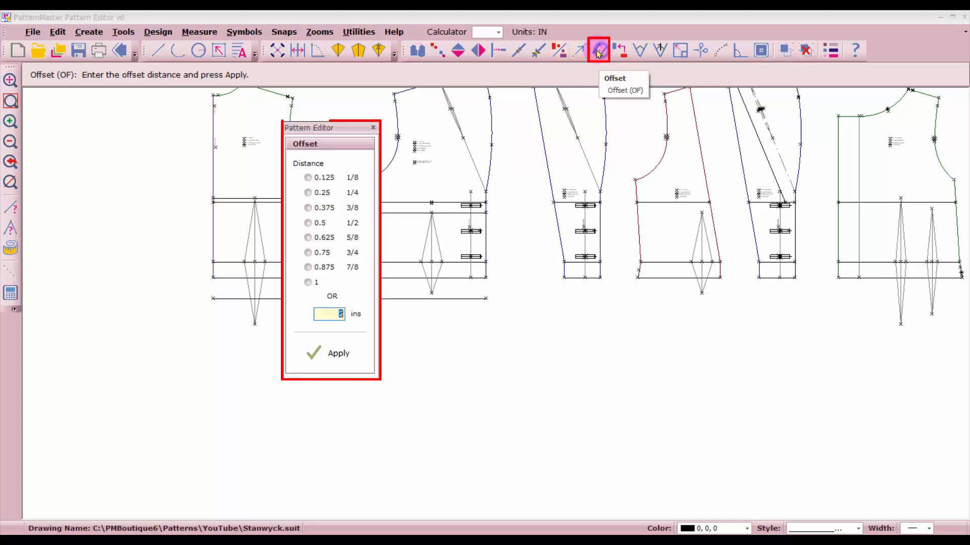
pyautogui.click(328, 358)
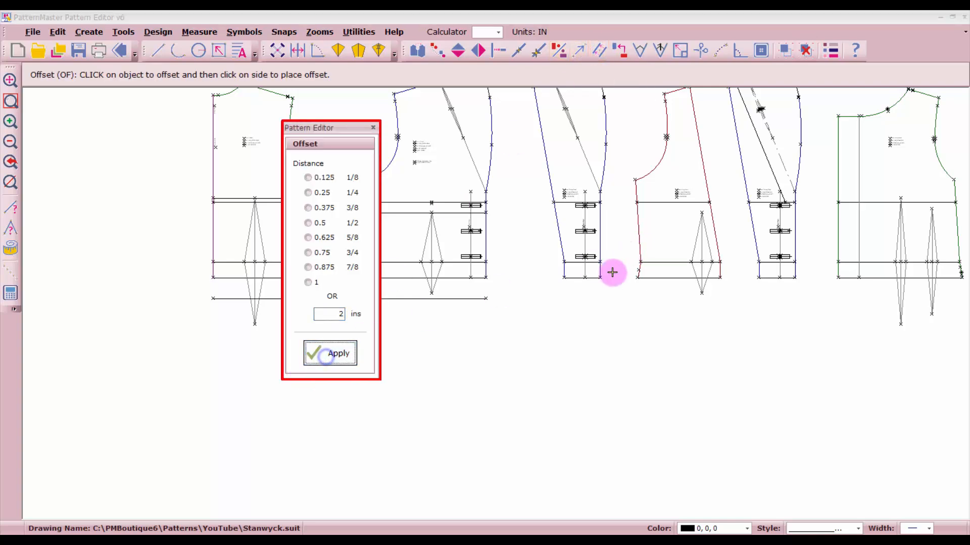
pyautogui.click(585, 279)
pyautogui.click(680, 292)
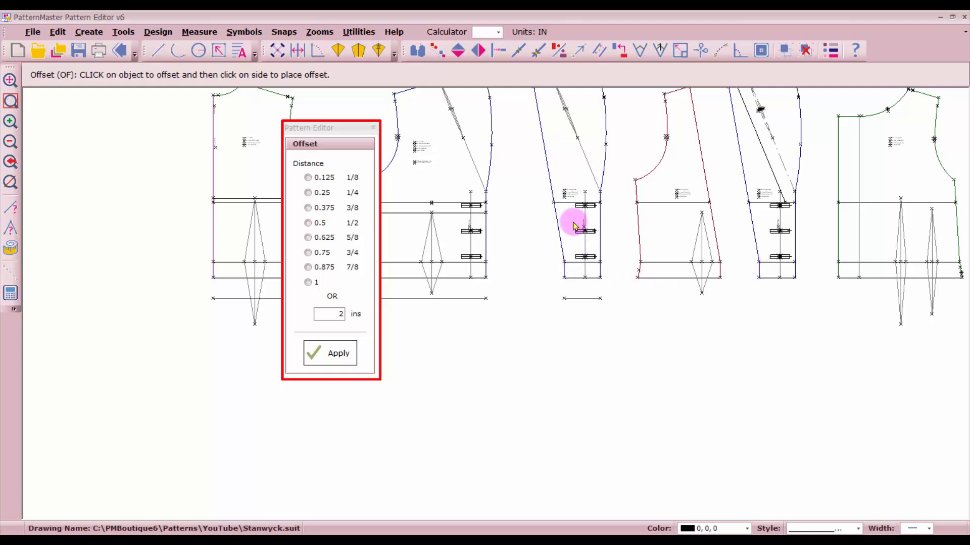
# Offset the hem line of the second front facing, between the lining front and lining back, 2 inches downward
pyautogui.scroll(4, 497, 304)
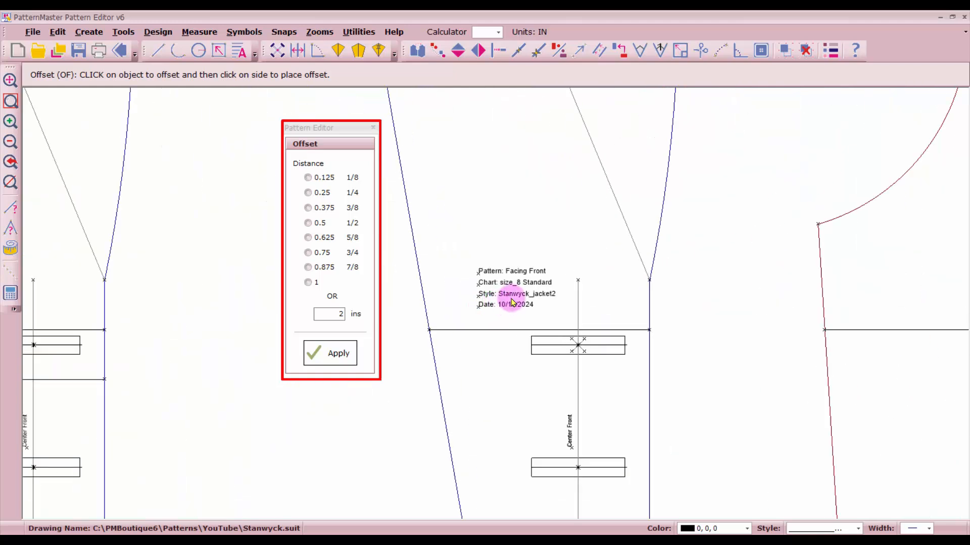
pyautogui.scroll(-5, 512, 303)
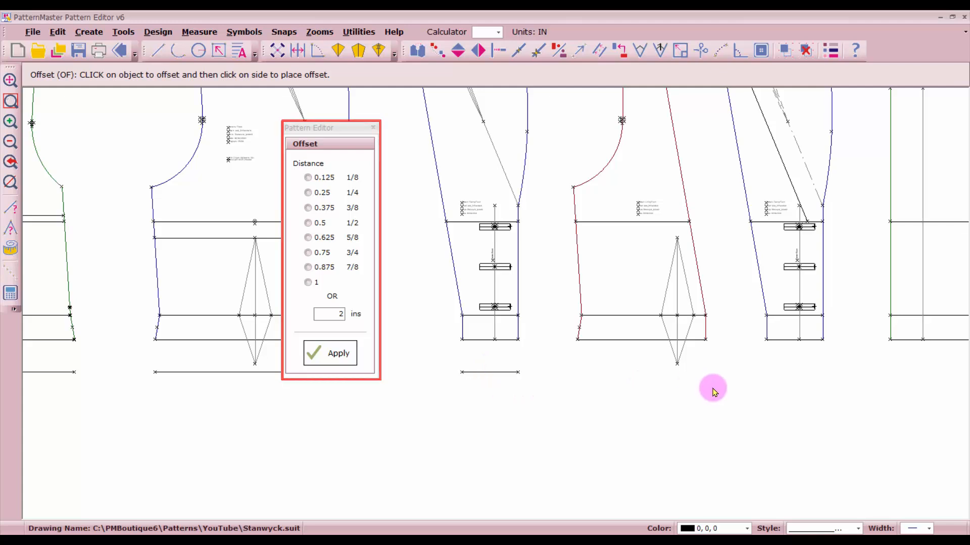
pyautogui.scroll(-1, 806, 340)
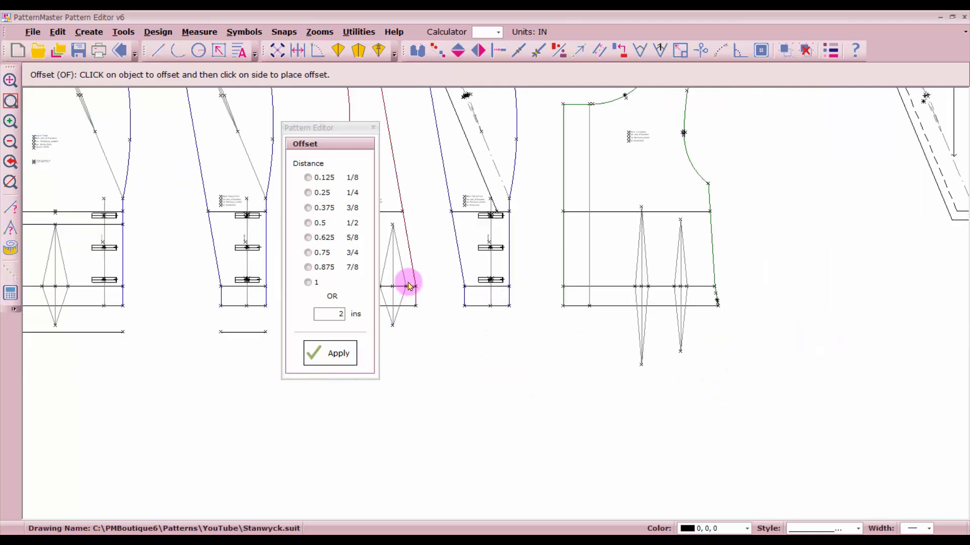
pyautogui.scroll(3, 493, 308)
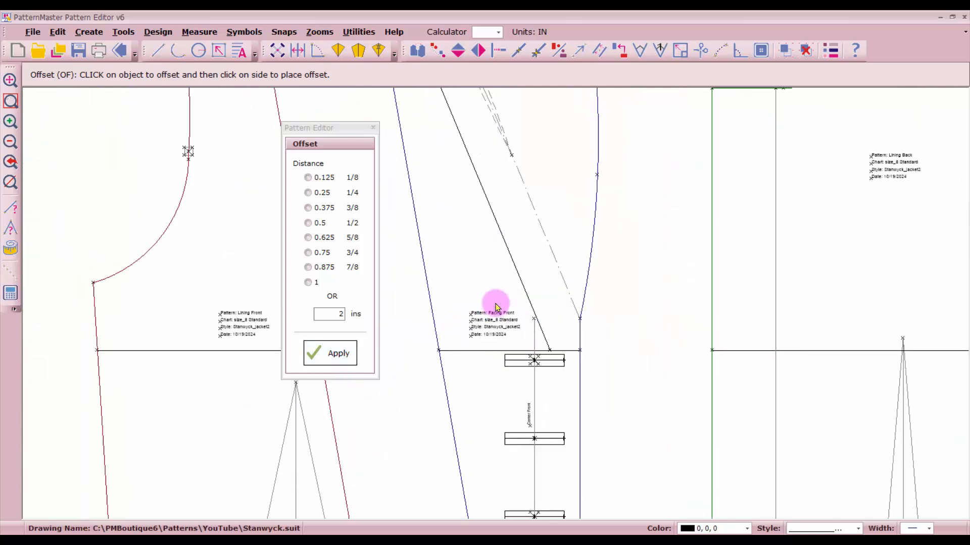
pyautogui.scroll(-2, 495, 306)
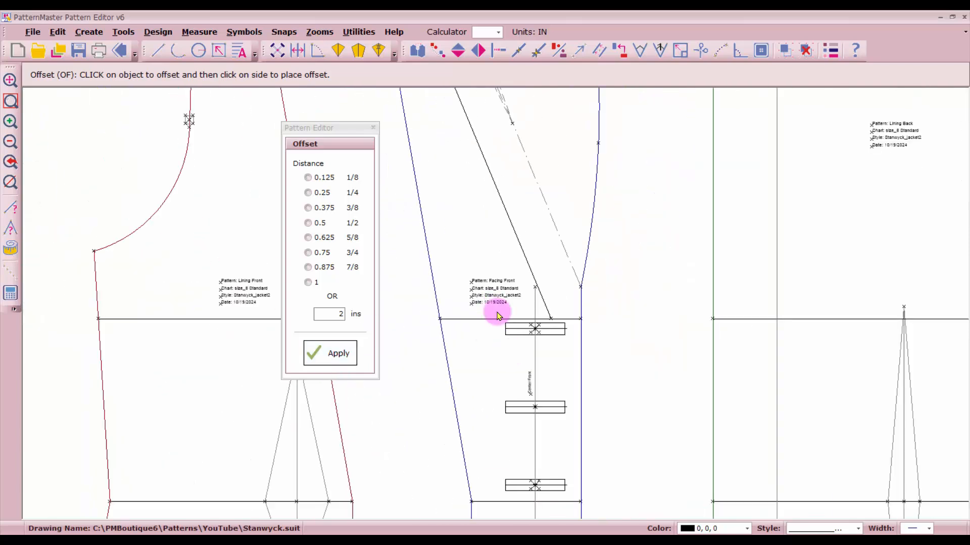
pyautogui.scroll(-2, 497, 316)
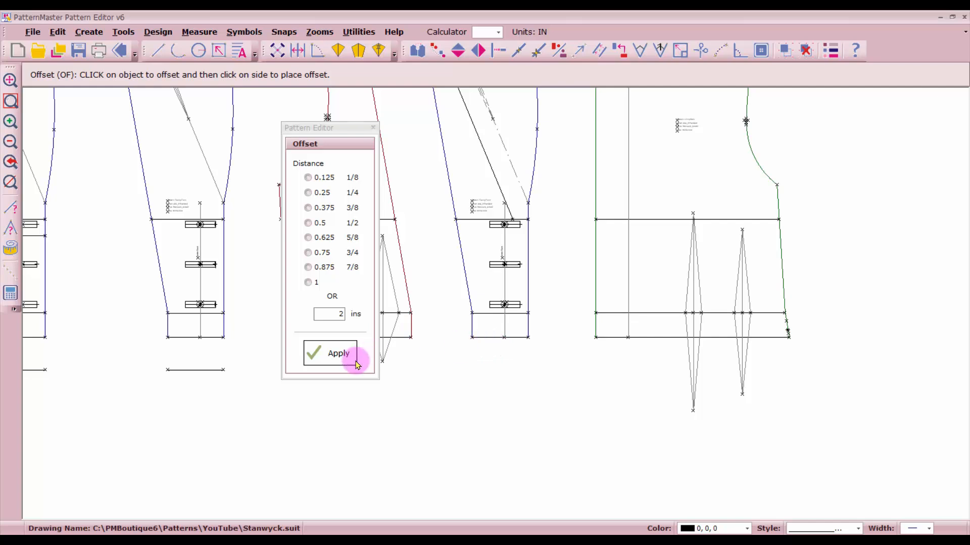
pyautogui.click(328, 352)
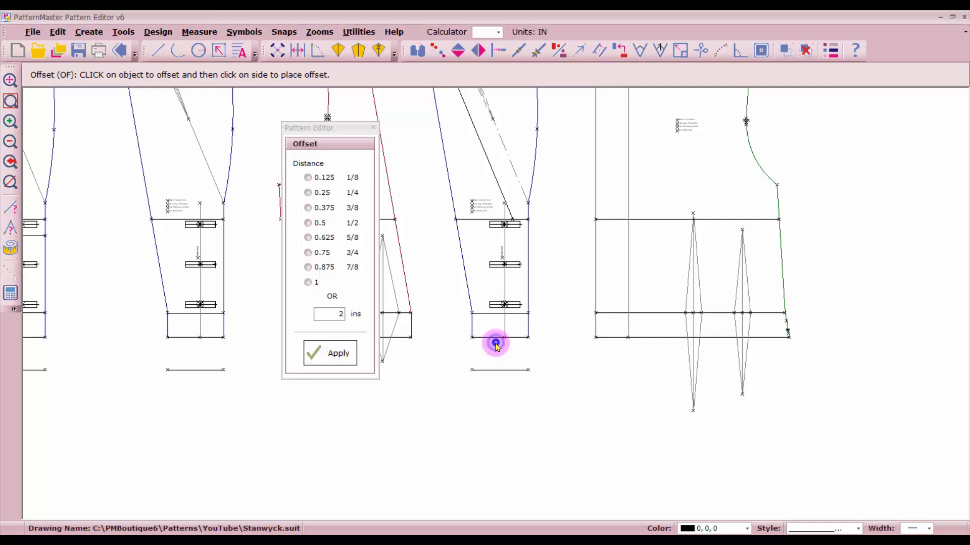
# Offset the hem lines of the lining front and lining back 1.5 inches downward
pyautogui.click(310, 130)
pyautogui.moveTo(311, 130); pyautogui.dragTo(142, 113)
pyautogui.doubleClick(164, 298)
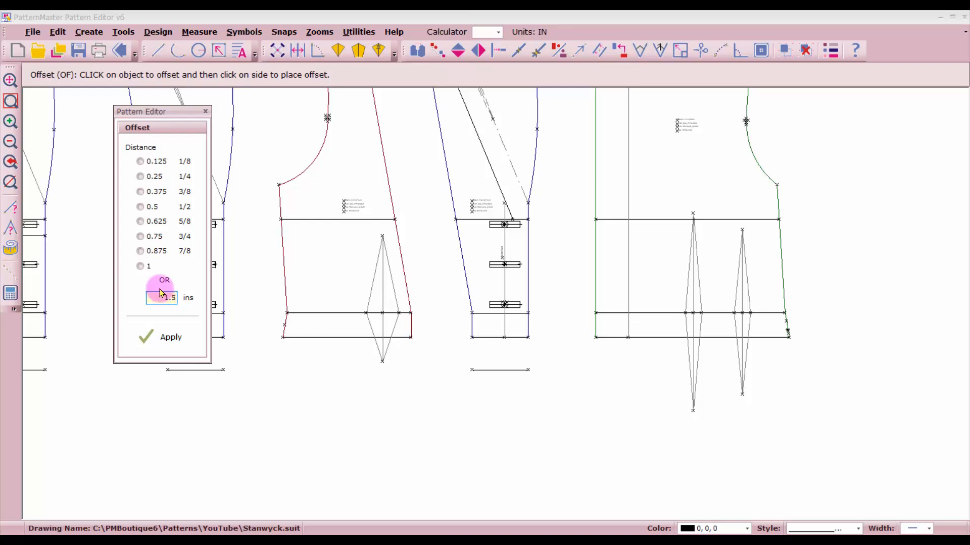
pyautogui.click(346, 338)
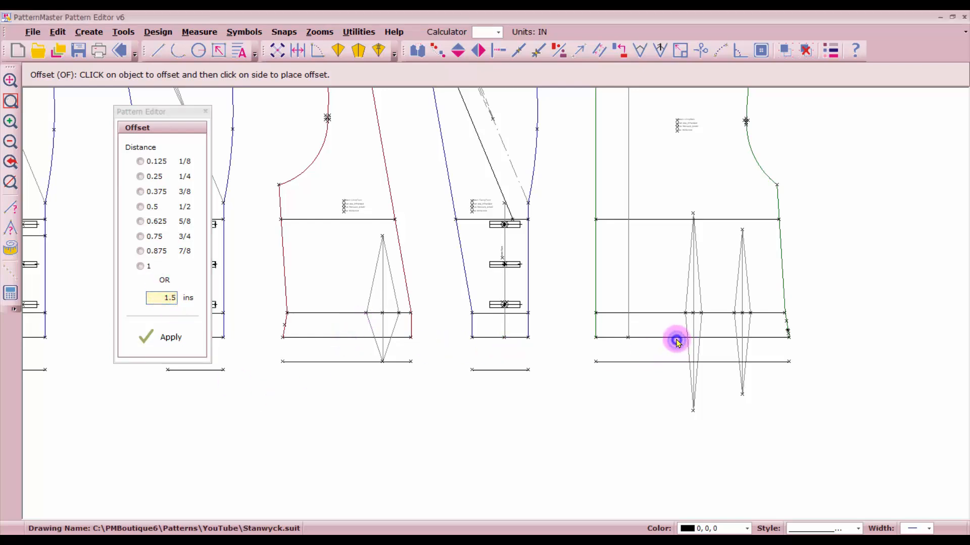
pyautogui.press('Escape')
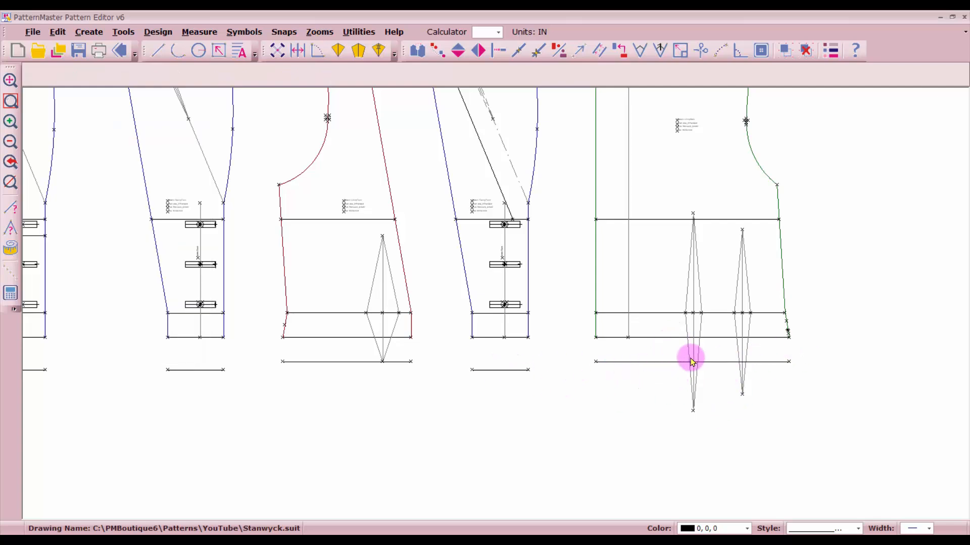
# Use Intersect to shorten both legs and the center line of the lining back's dart nearest center back to the new hem line
pyautogui.scroll(3, 698, 353)
pyautogui.scroll(1, 495, 304)
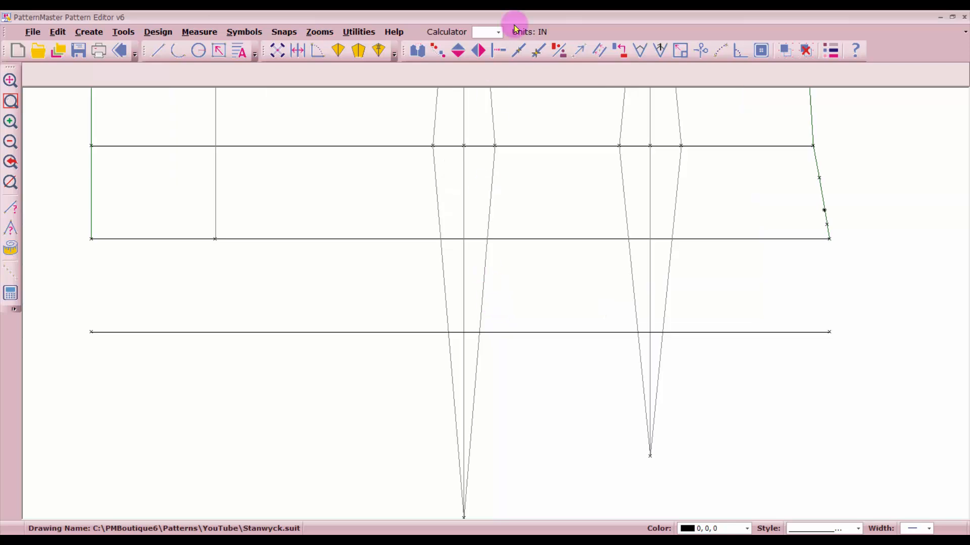
pyautogui.click(499, 51)
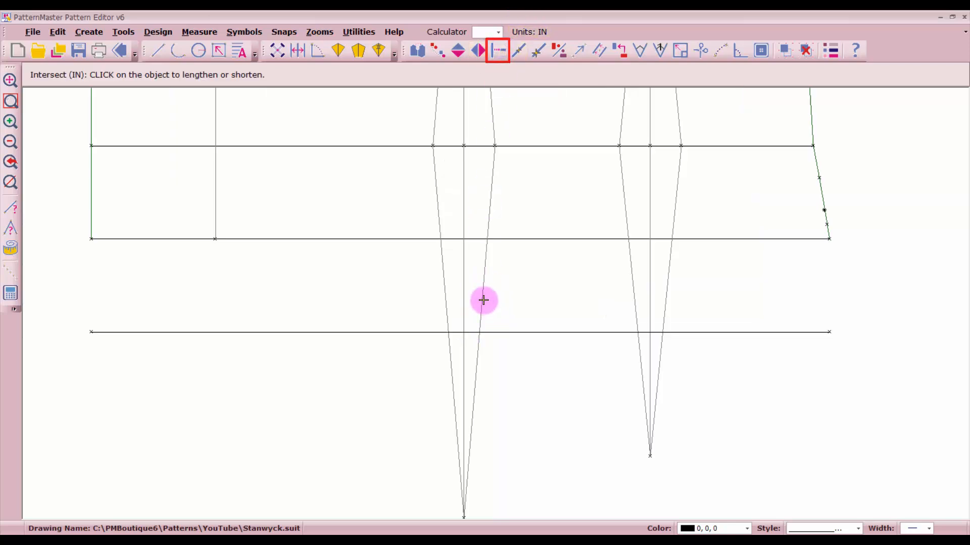
pyautogui.click(483, 299)
pyautogui.click(498, 332)
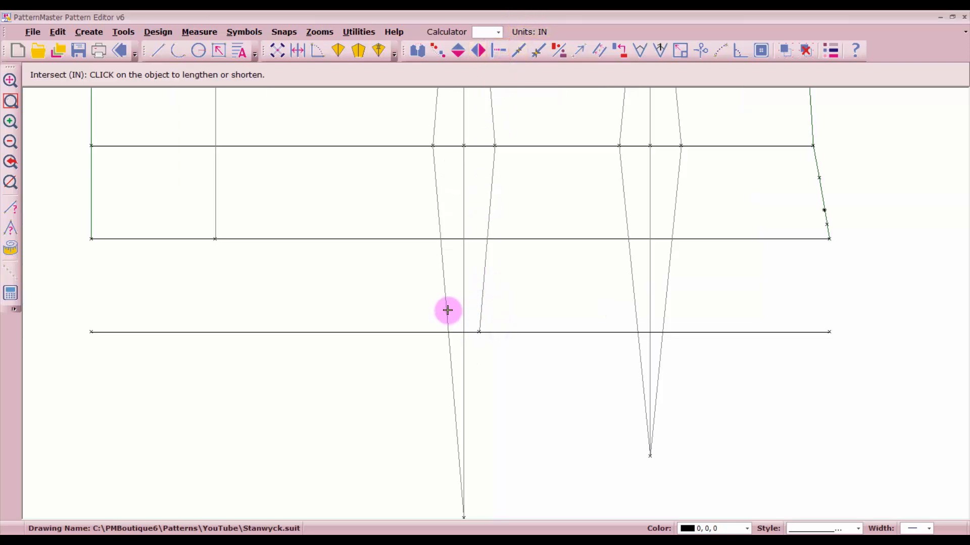
pyautogui.click(447, 310)
pyautogui.click(421, 331)
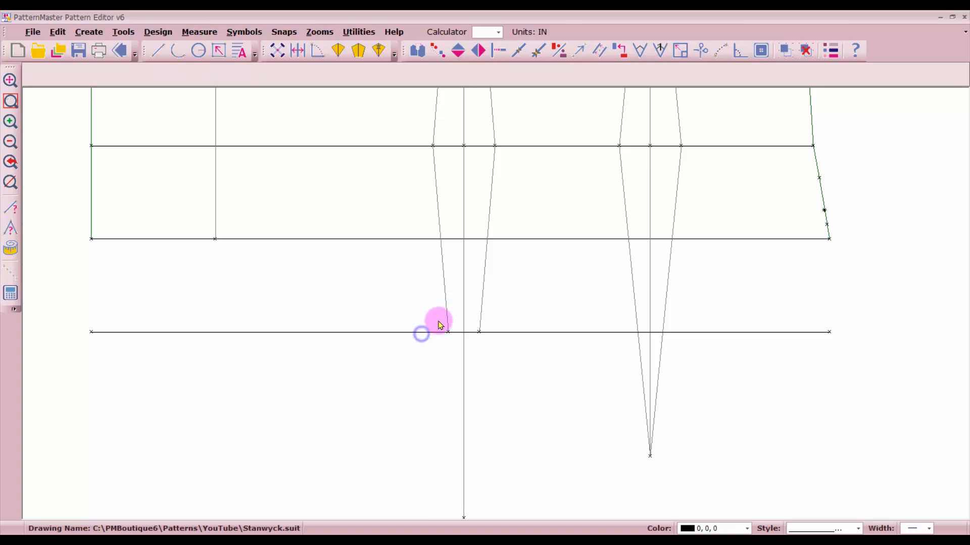
pyautogui.click(463, 299)
pyautogui.click(416, 332)
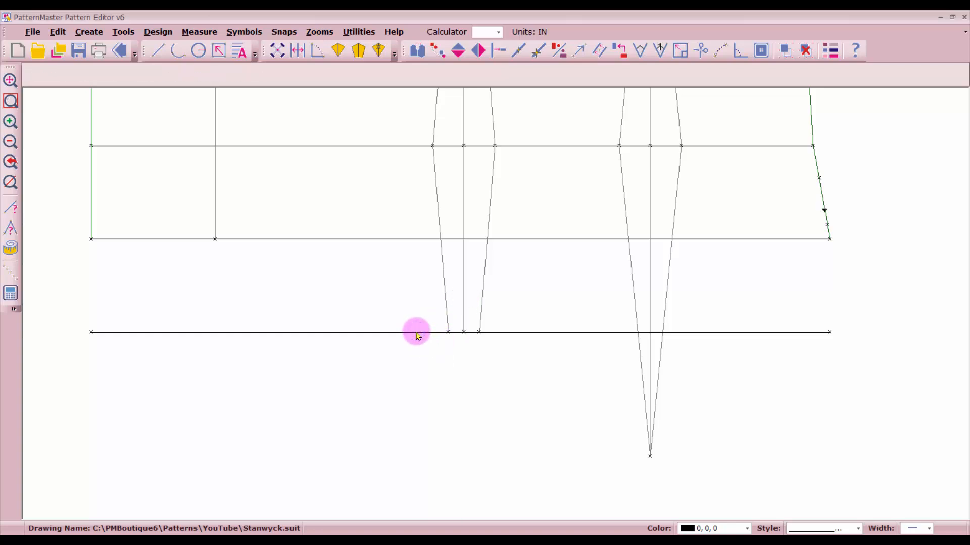
# Shorten both legs and the center line of the lining back's dart nearest the side seam to the new hem line
pyautogui.click(633, 307)
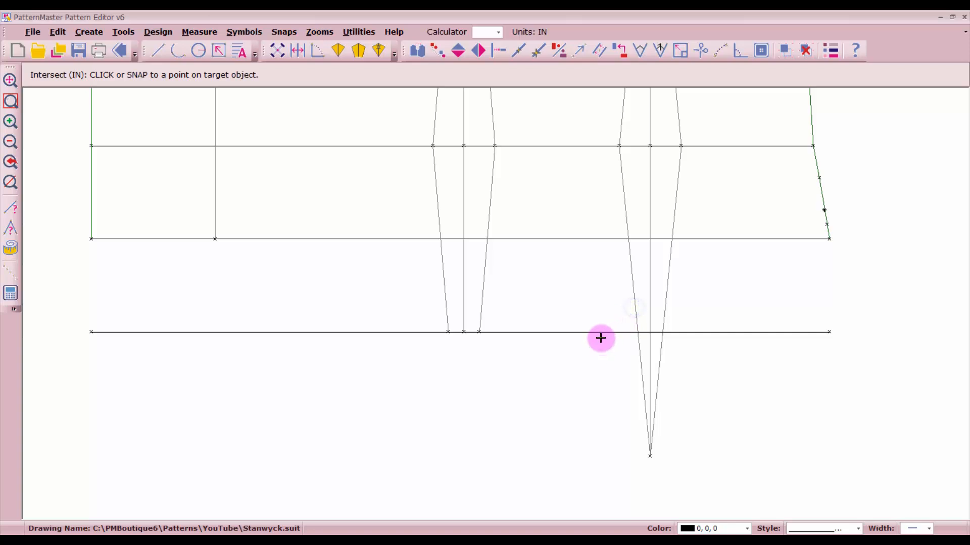
pyautogui.click(602, 334)
pyautogui.click(649, 307)
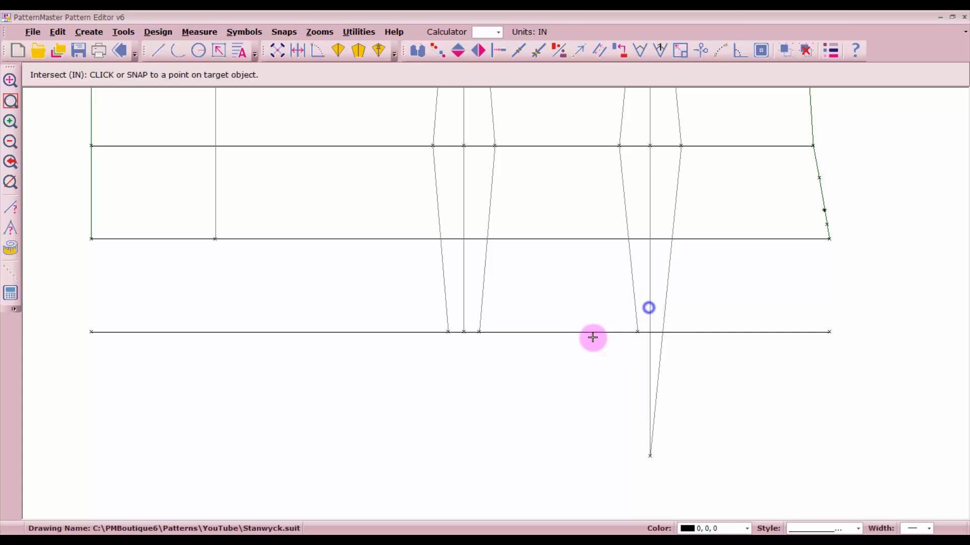
pyautogui.click(595, 331)
pyautogui.click(668, 306)
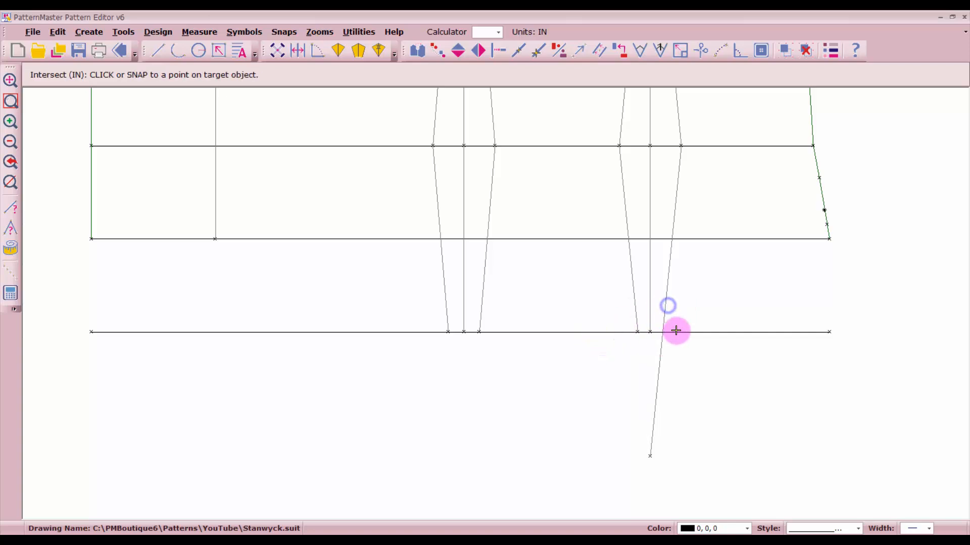
pyautogui.click(673, 332)
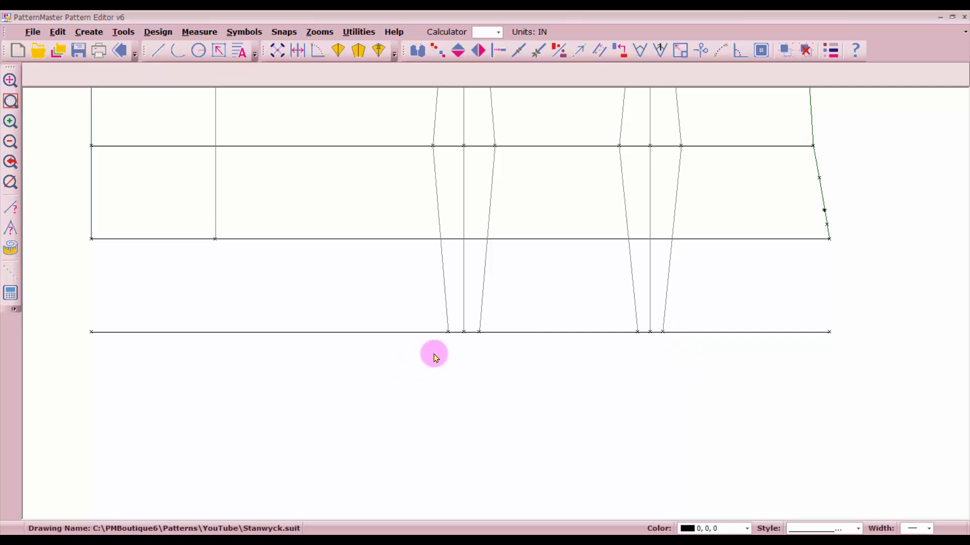
# Extend the lining back's outer center back edge and the parallel vertical line inside it down to the new hem line
pyautogui.click(93, 206)
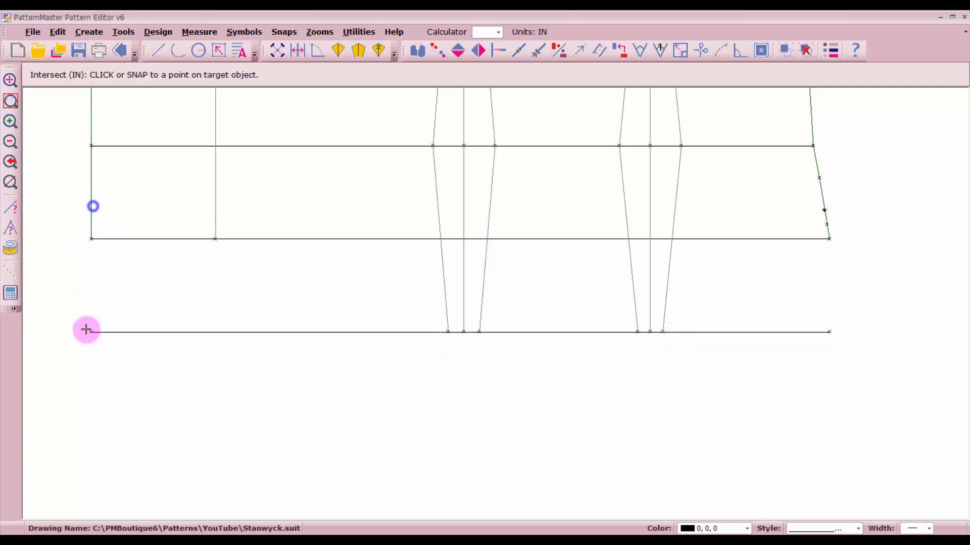
pyautogui.click(93, 331)
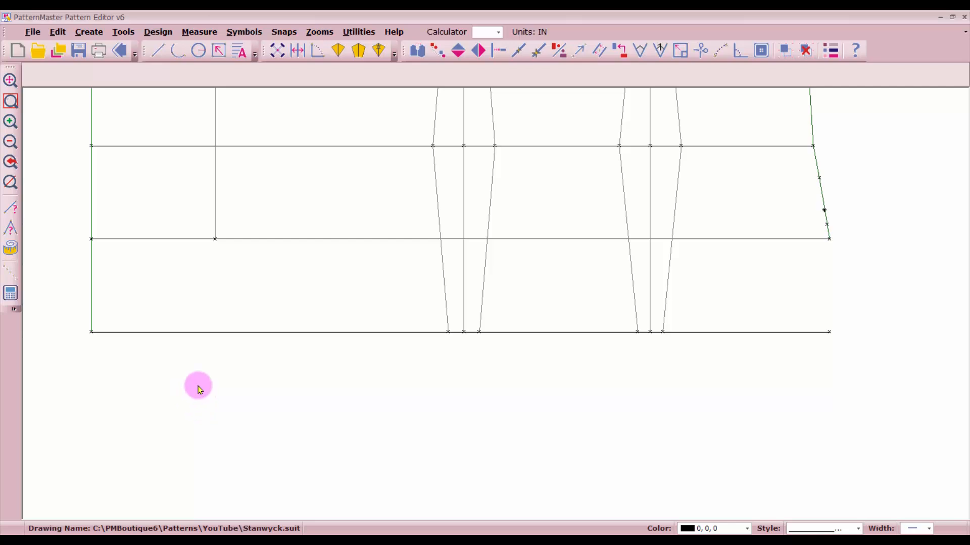
pyautogui.click(216, 209)
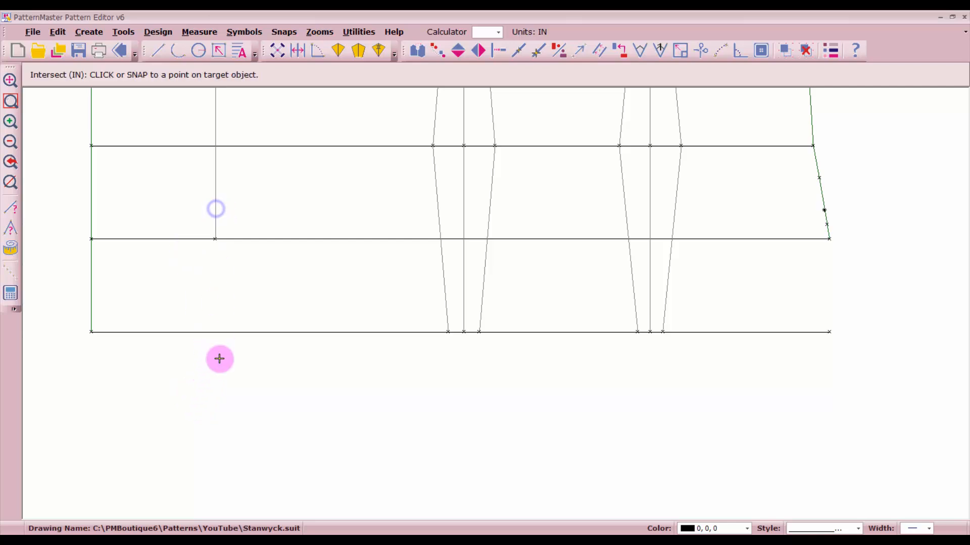
pyautogui.click(225, 332)
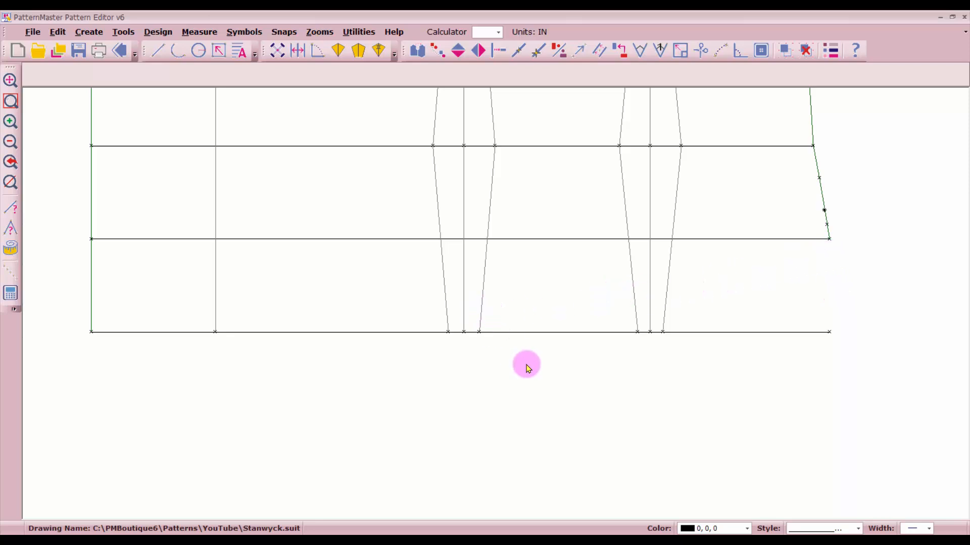
pyautogui.scroll(-1, 722, 280)
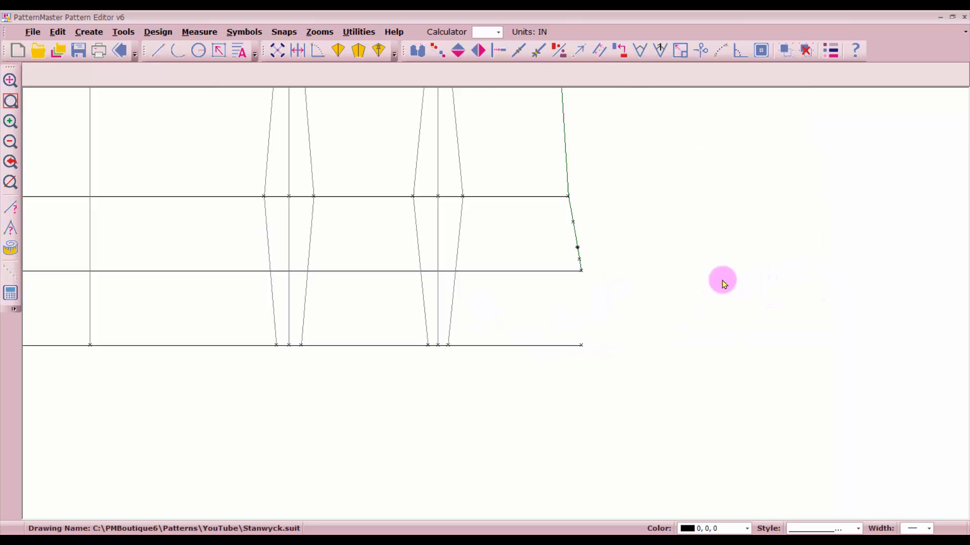
# Add a specification dimension across the width of each lining back dart at the new hem line
pyautogui.click(91, 33)
pyautogui.click(104, 228)
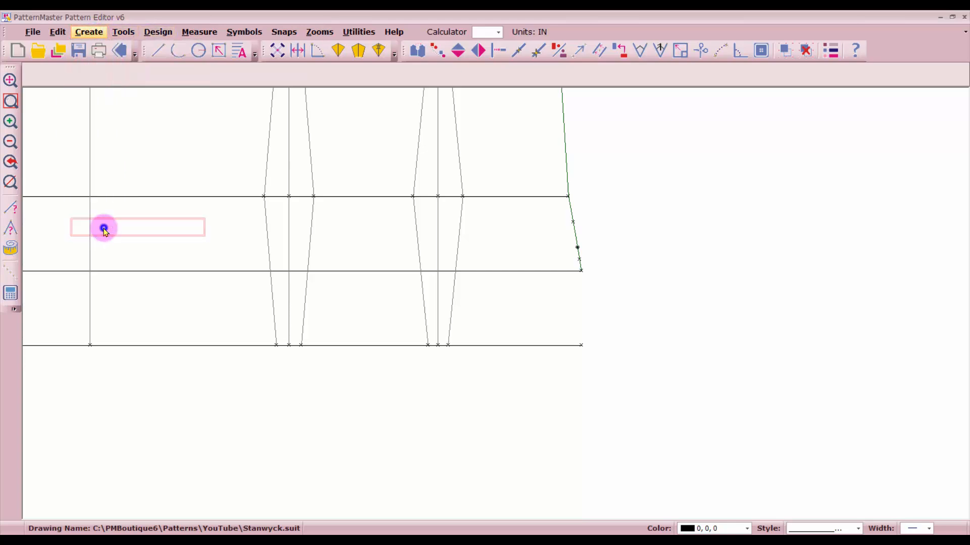
pyautogui.click(301, 345)
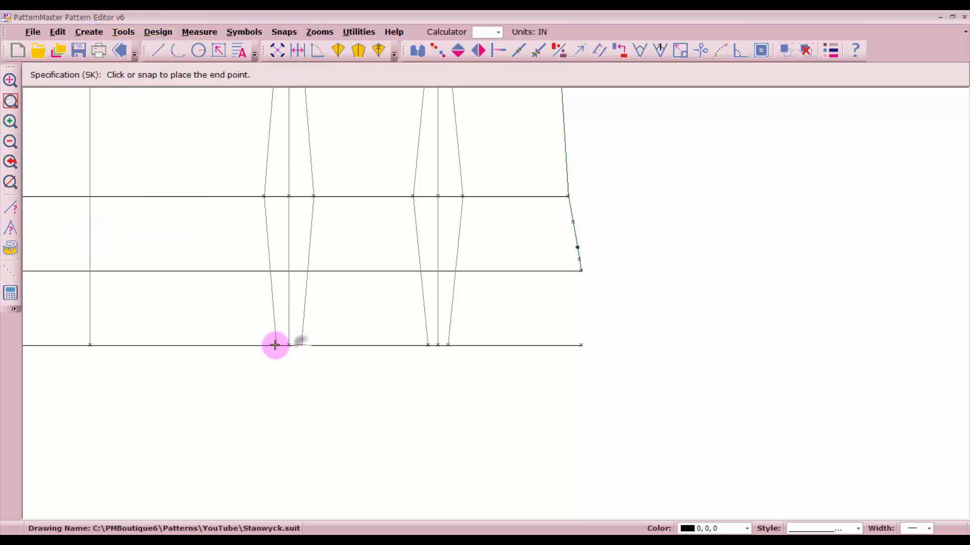
pyautogui.click(276, 345)
pyautogui.click(285, 325)
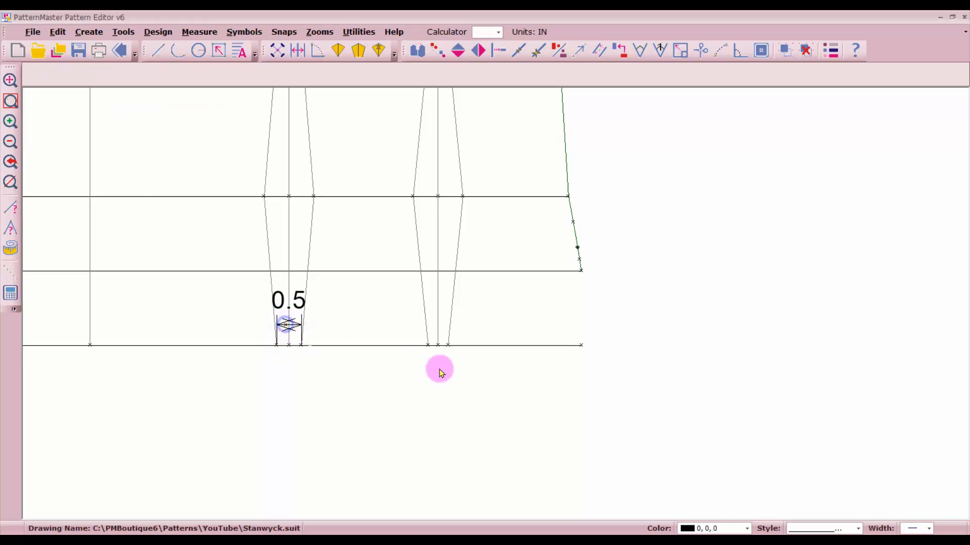
pyautogui.press('space')
pyautogui.click(428, 345)
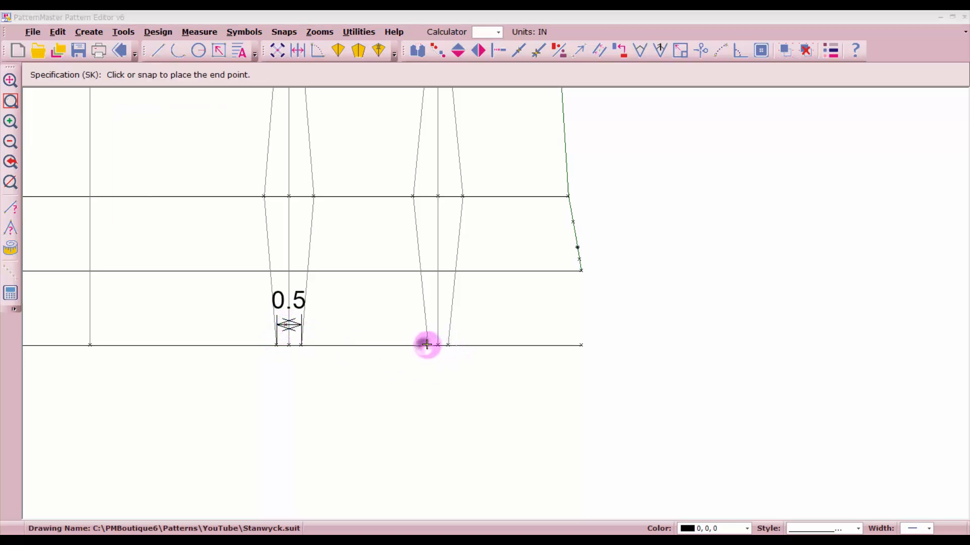
pyautogui.click(432, 326)
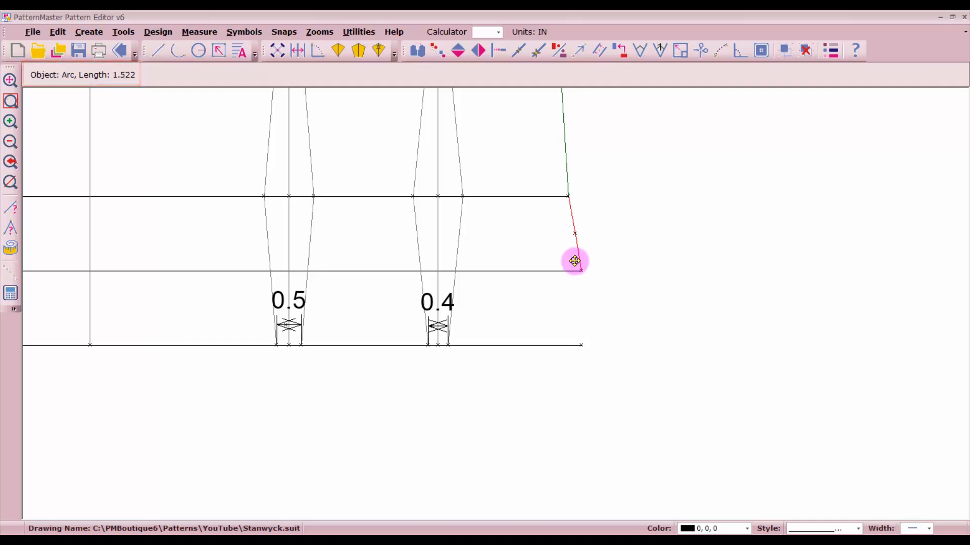
# Copy the lining back's lowest side seam arc once, straight down to the new hem line, and flip the copy vertically
pyautogui.click(438, 53)
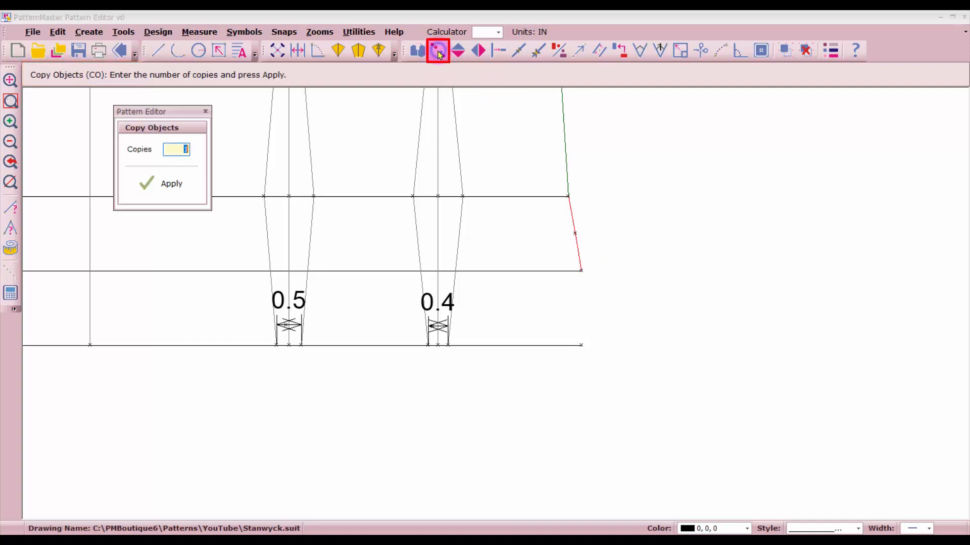
pyautogui.click(169, 184)
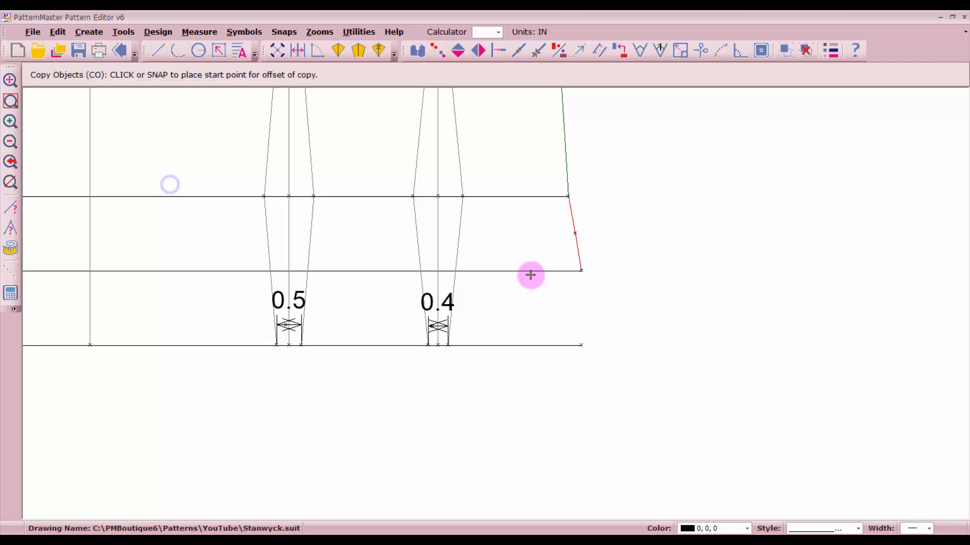
pyautogui.click(576, 222)
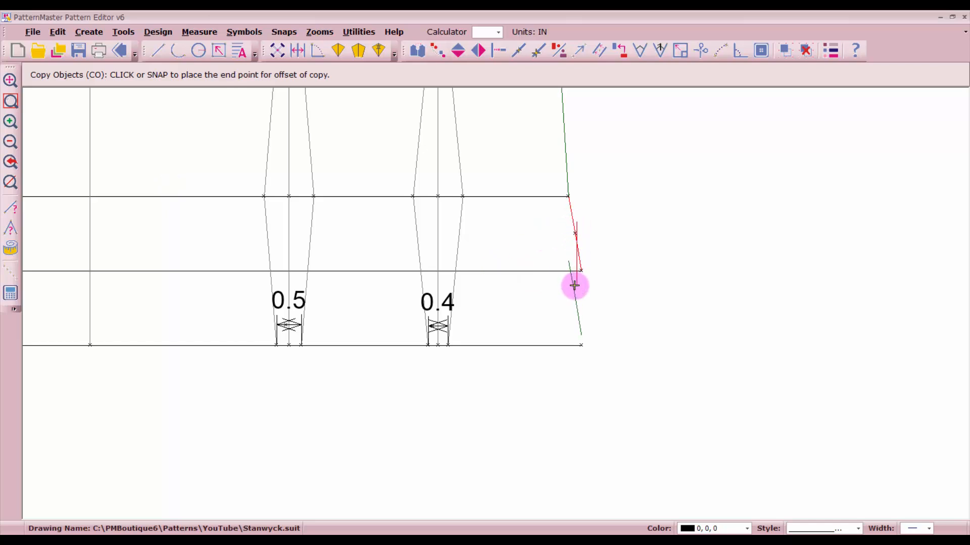
pyautogui.write('1')
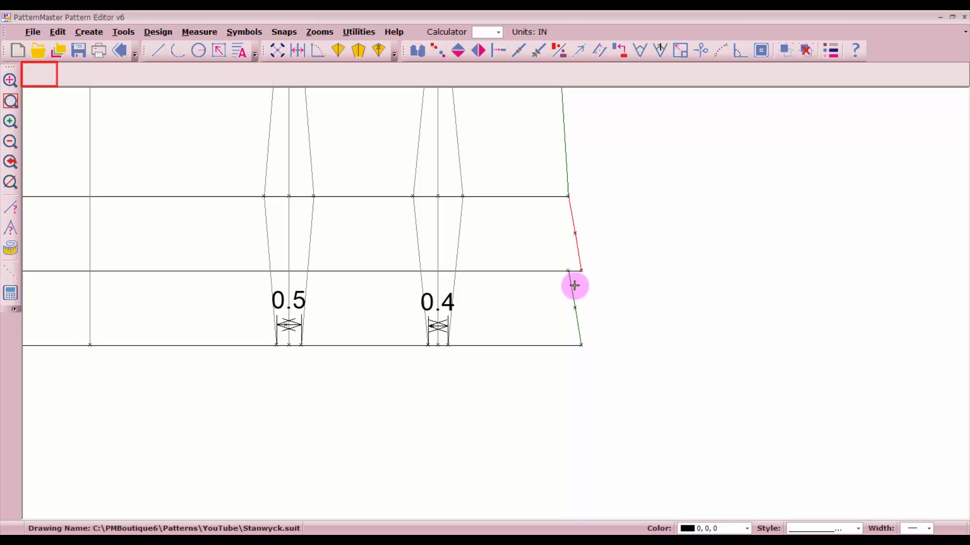
pyautogui.click(569, 296)
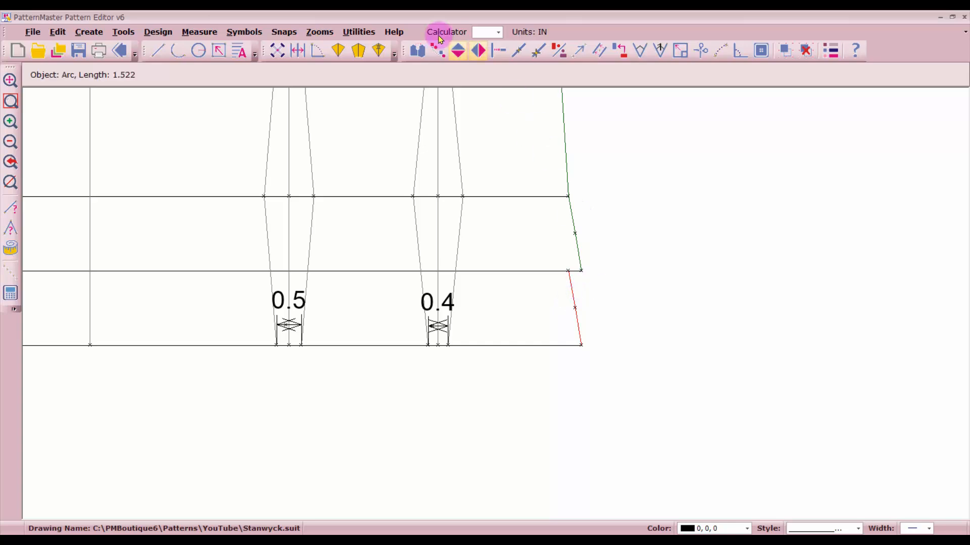
pyautogui.click(459, 52)
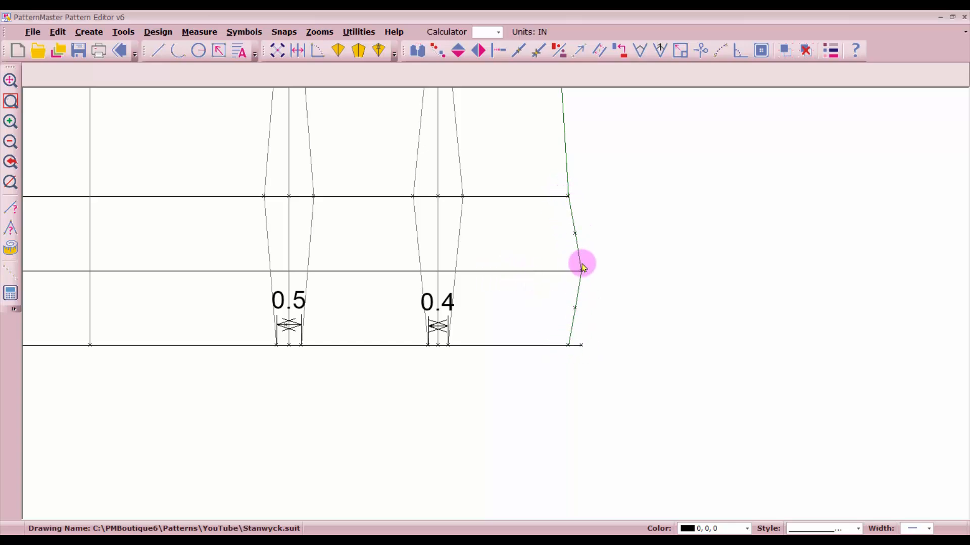
# Use Intersect to trim the lining back's new hem line to the flipped side seam arc
pyautogui.click(499, 49)
pyautogui.click(541, 346)
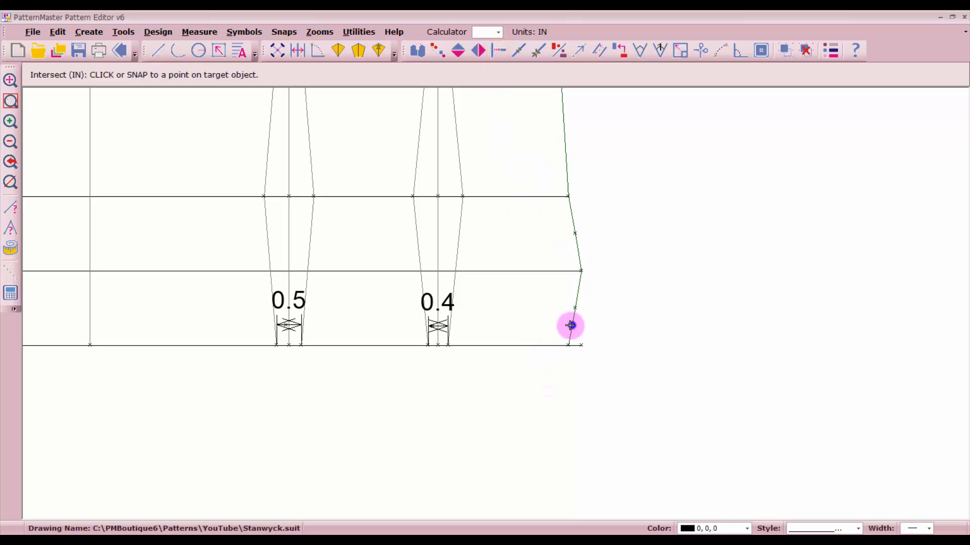
pyautogui.click(571, 326)
pyautogui.scroll(-1, 494, 303)
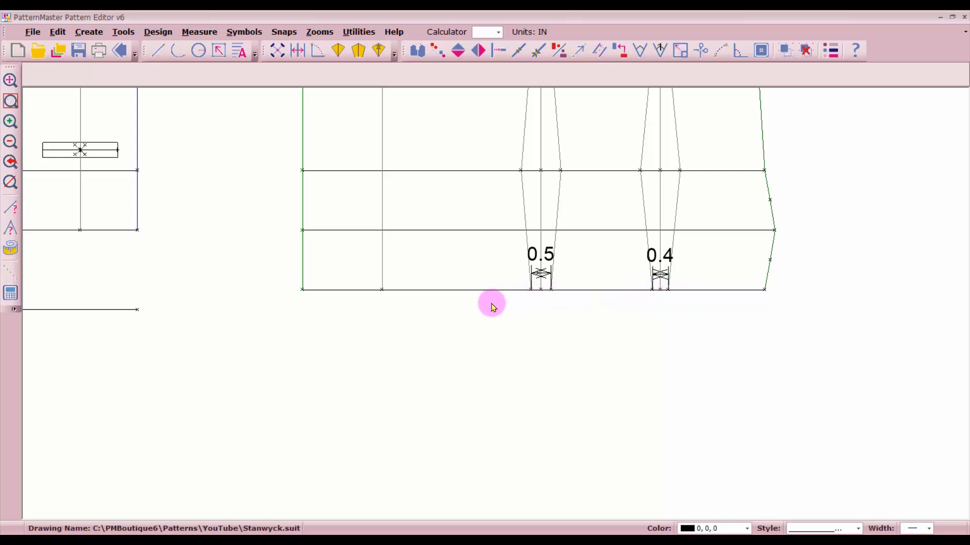
# Move both dart width dimensions slightly up, clear of the lining back's new hem line
pyautogui.scroll(3, 493, 303)
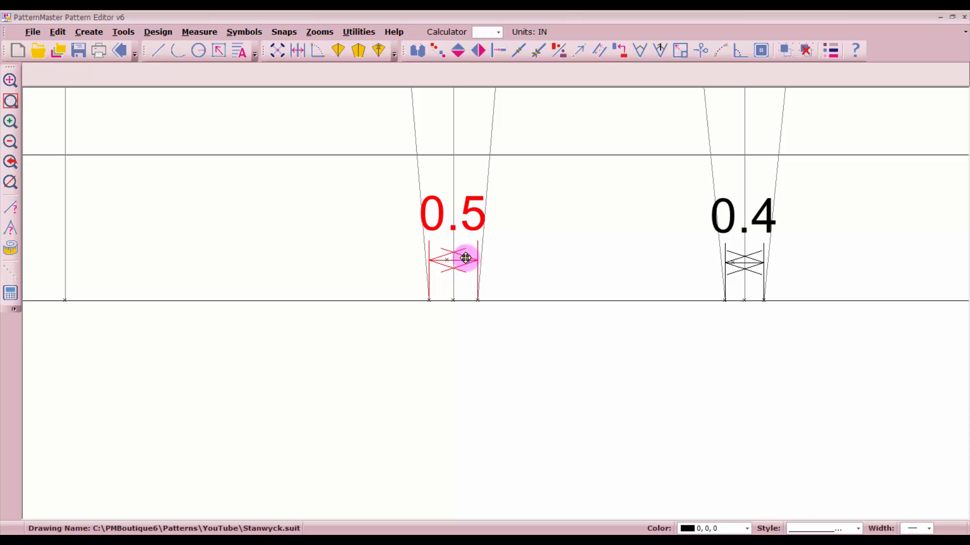
pyautogui.moveTo(466, 258); pyautogui.dragTo(465, 215)
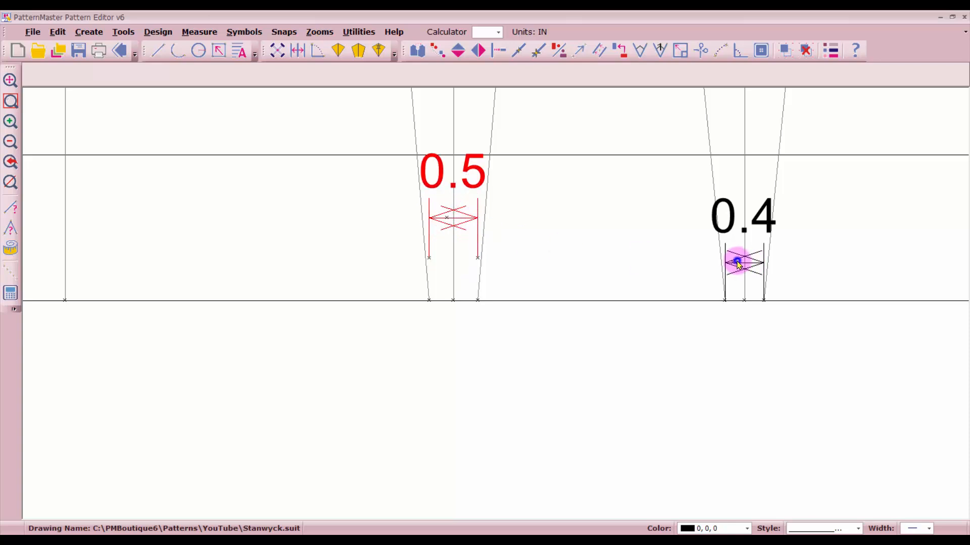
pyautogui.click(738, 262)
pyautogui.moveTo(737, 261); pyautogui.dragTo(736, 223)
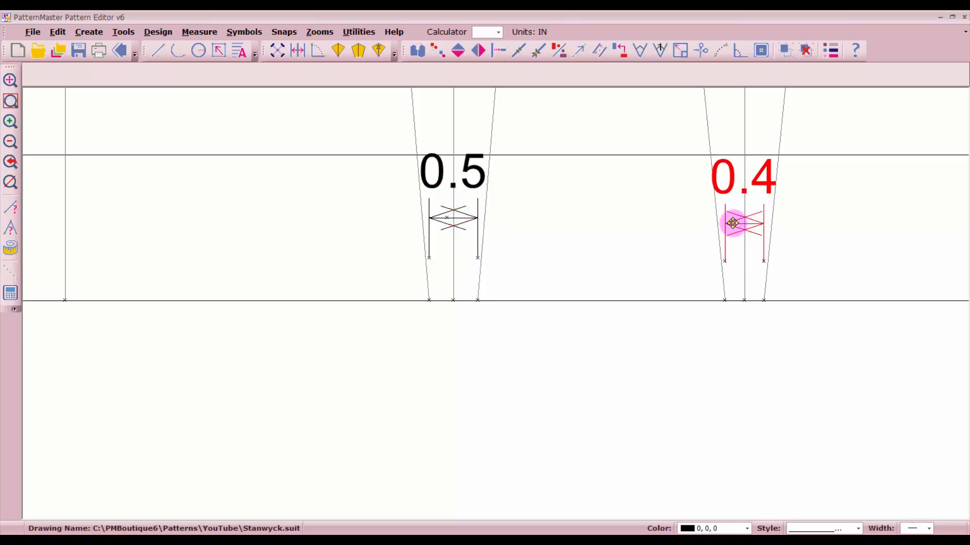
# Place the text "Ease in" at the hem end of the lining back dart nearest center back
pyautogui.click(240, 55)
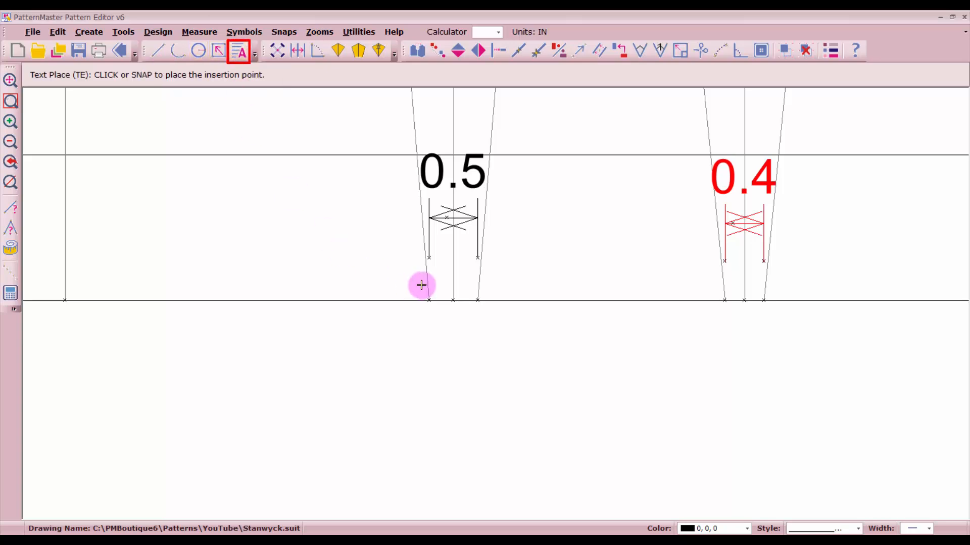
pyautogui.click(439, 297)
pyautogui.click(425, 177)
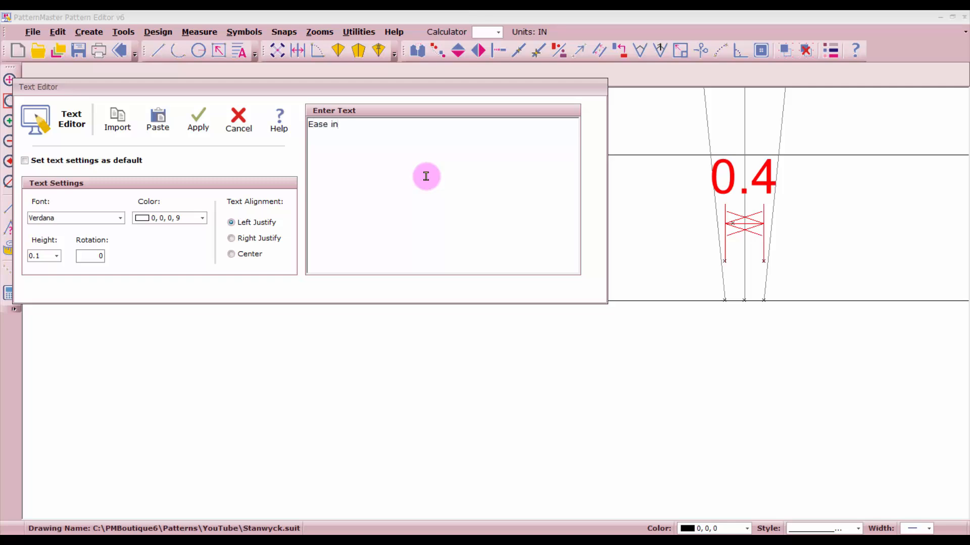
pyautogui.click(198, 124)
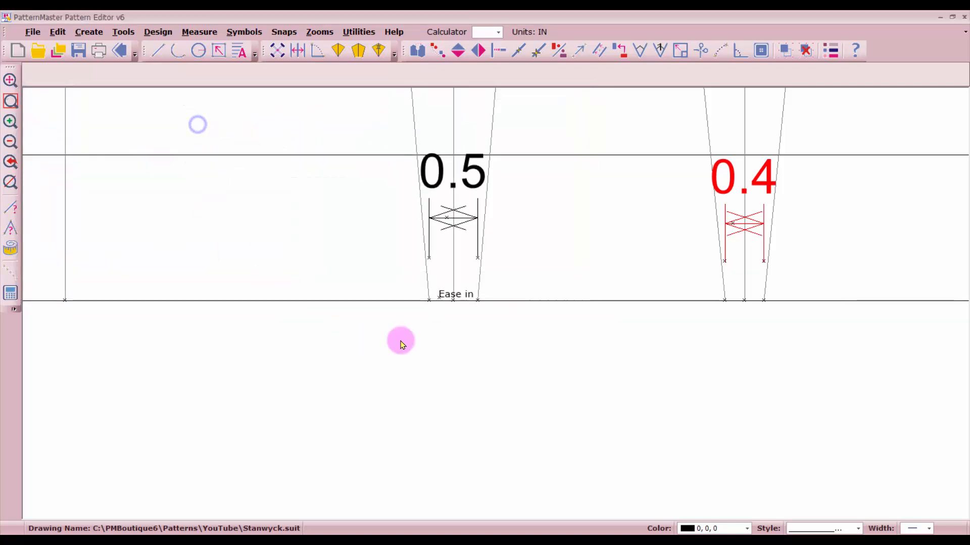
# Copy the "Ease in" text once to the hem end of the dart nearest the side seam
pyautogui.click(433, 292)
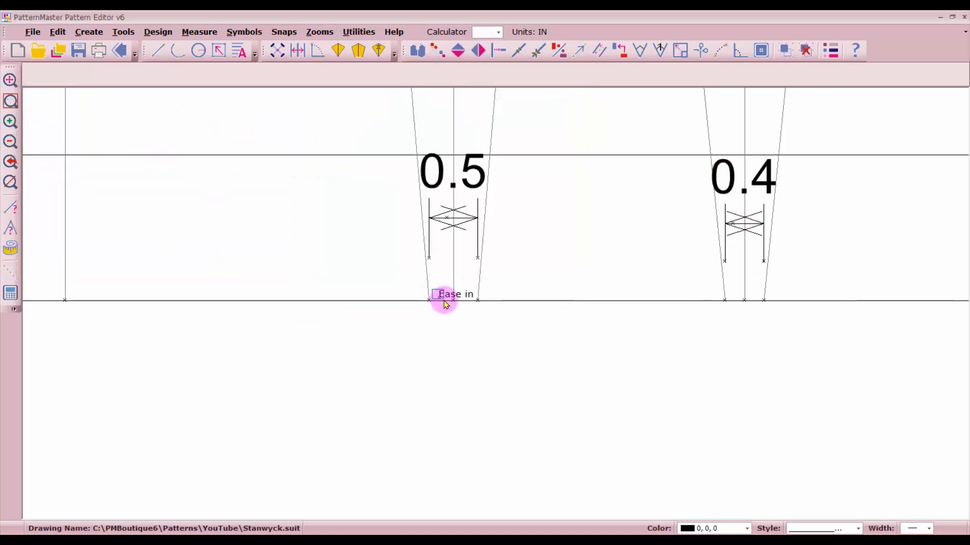
pyautogui.click(445, 301)
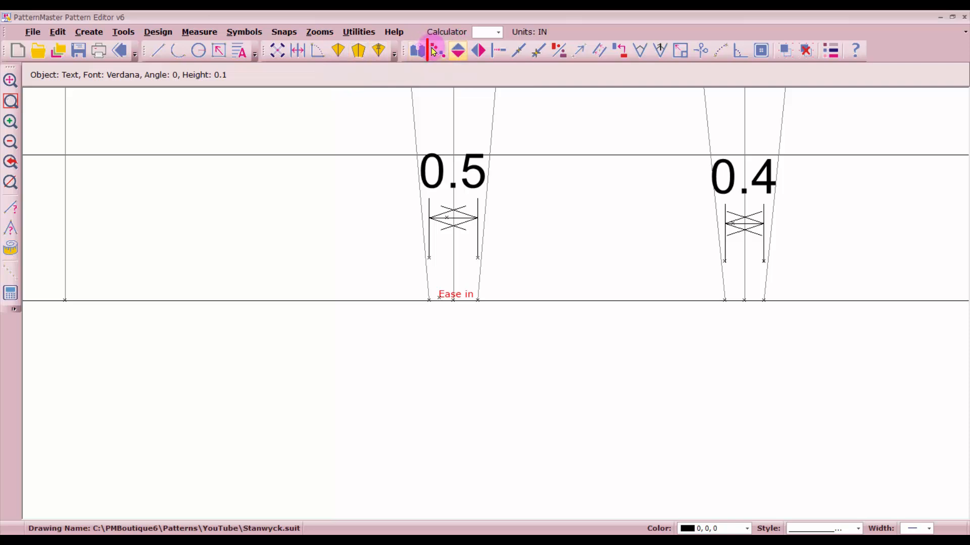
pyautogui.click(439, 51)
pyautogui.click(177, 187)
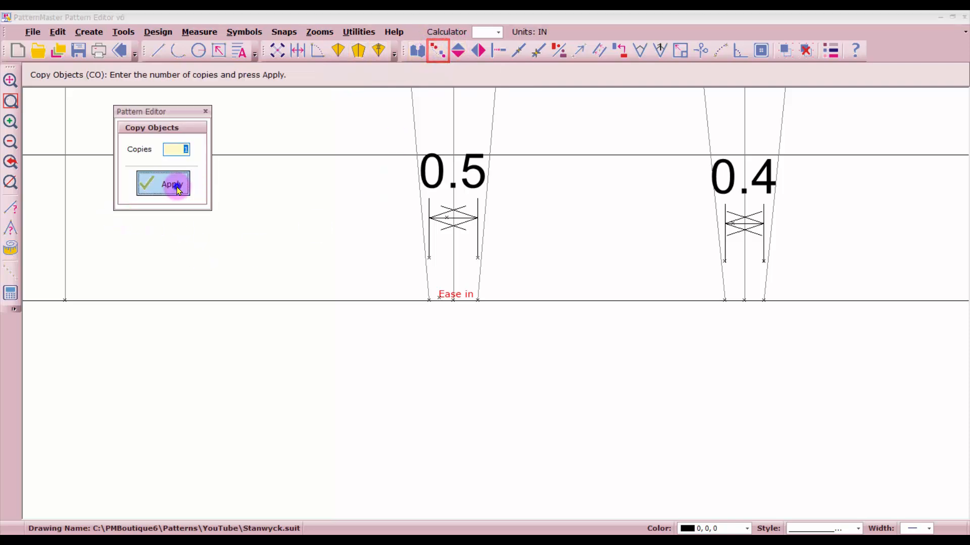
pyautogui.click(443, 296)
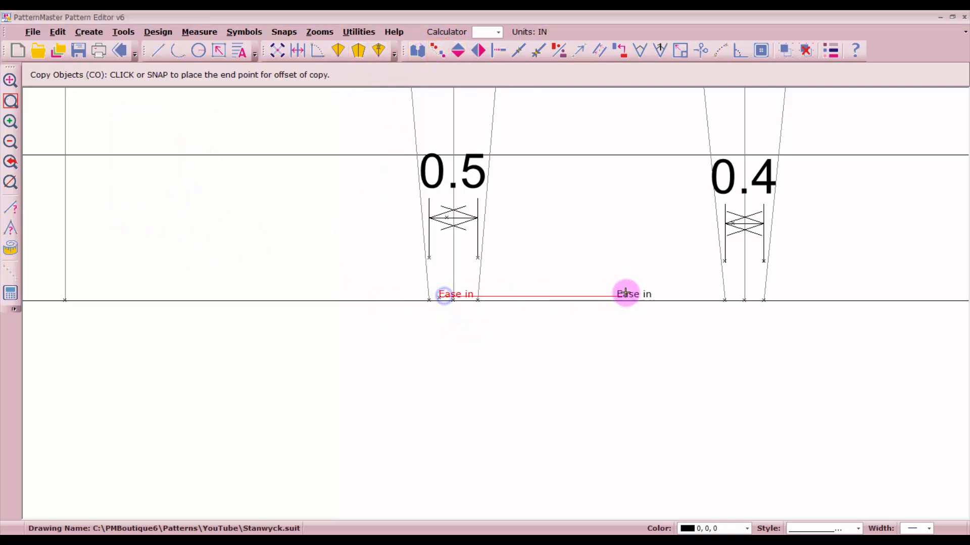
pyautogui.click(733, 295)
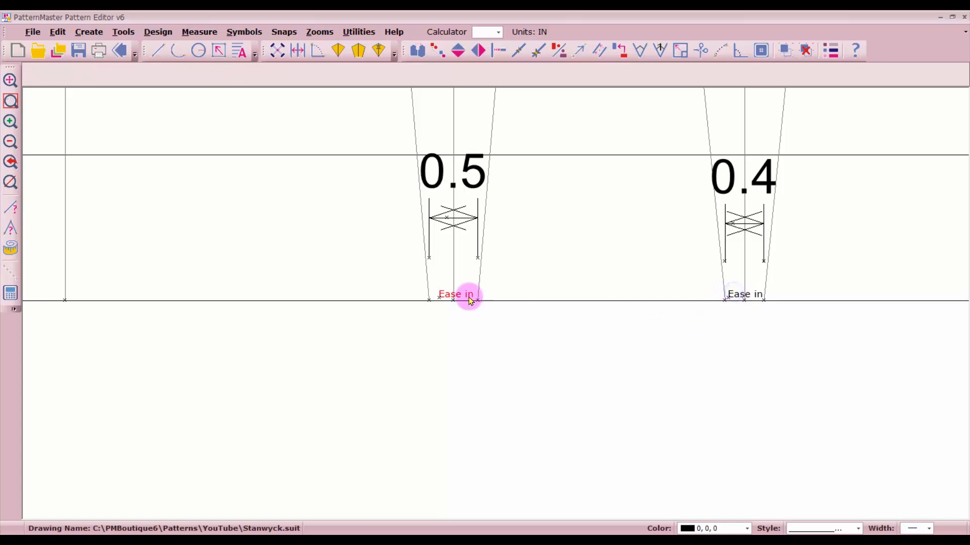
pyautogui.scroll(-3, 470, 294)
# Check the lengths of the lining back's two lower side seam arcs, inner vertical line and short top edge at center back
pyautogui.click(685, 271)
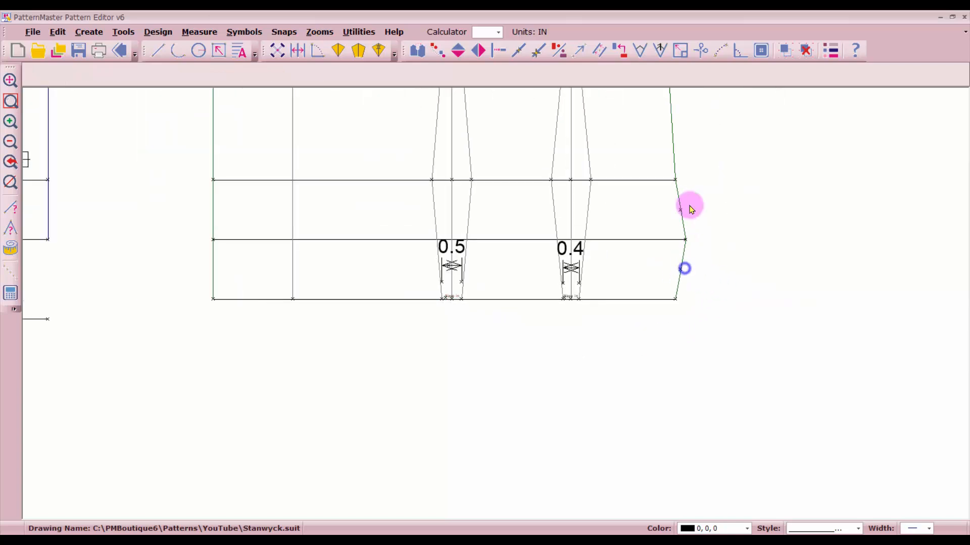
pyautogui.click(680, 207)
pyautogui.click(675, 153)
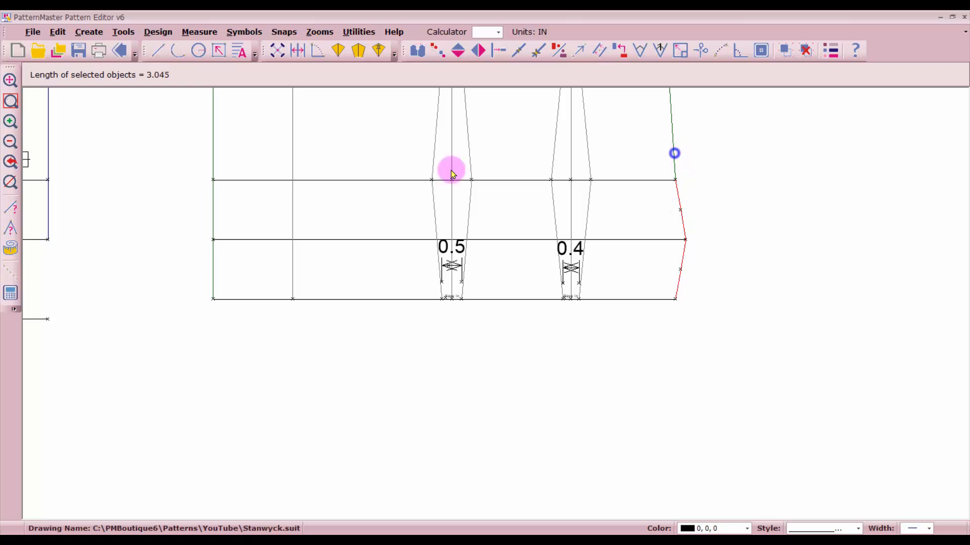
pyautogui.click(290, 262)
pyautogui.scroll(-2, 305, 242)
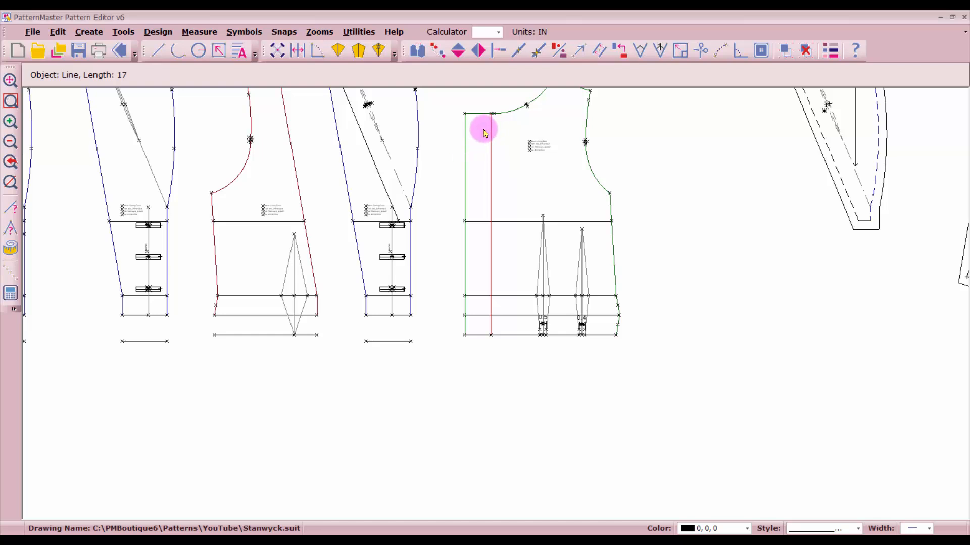
pyautogui.click(482, 113)
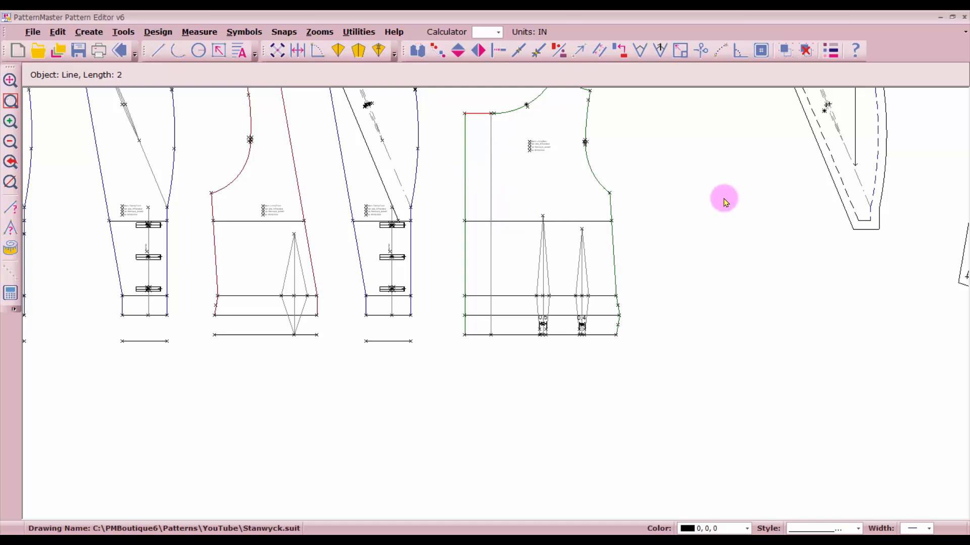
# Offset the lining back's inner vertical line 1.5 inches toward the outer center back edge
pyautogui.click(599, 52)
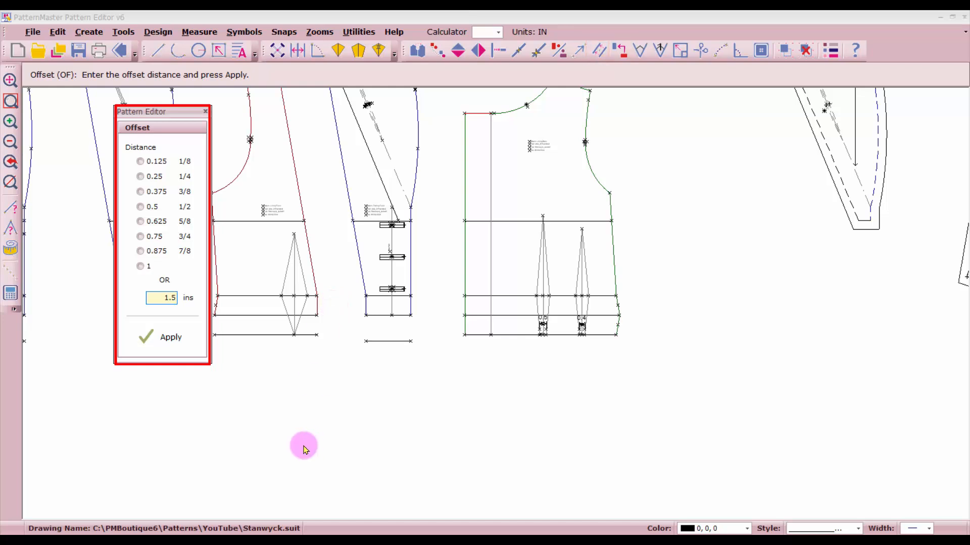
pyautogui.press('Return')
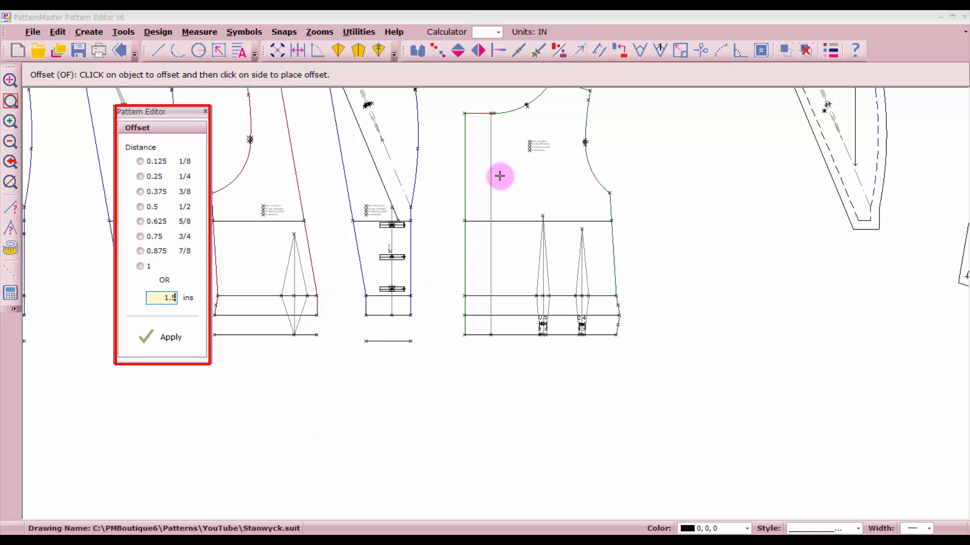
pyautogui.click(490, 145)
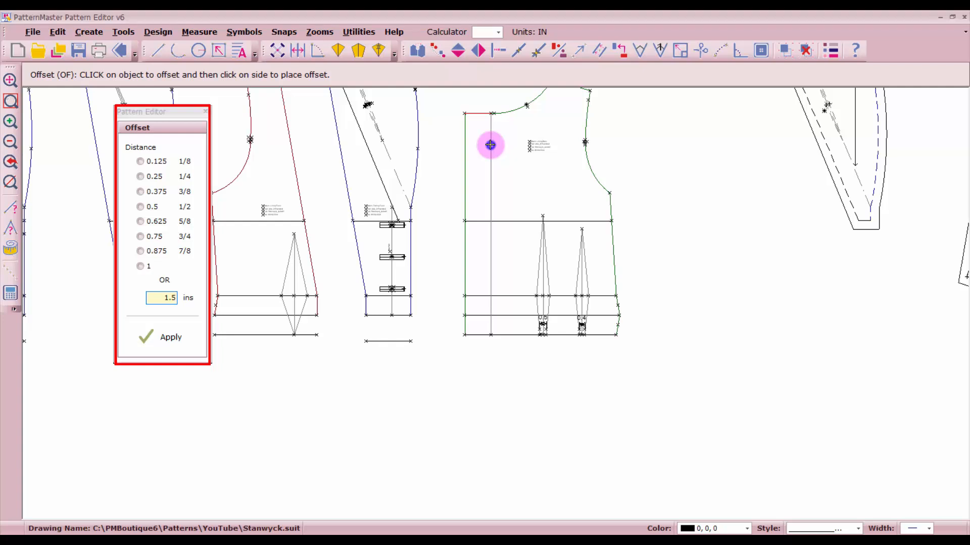
pyautogui.click(491, 148)
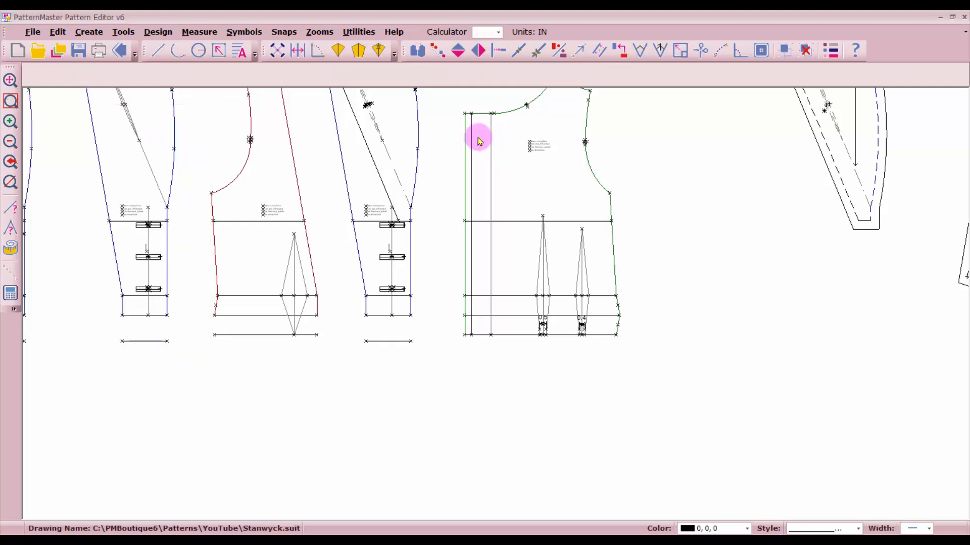
# Use Intersect to shorten the lining back's short top edge to the new offset vertical line
pyautogui.scroll(5, 493, 303)
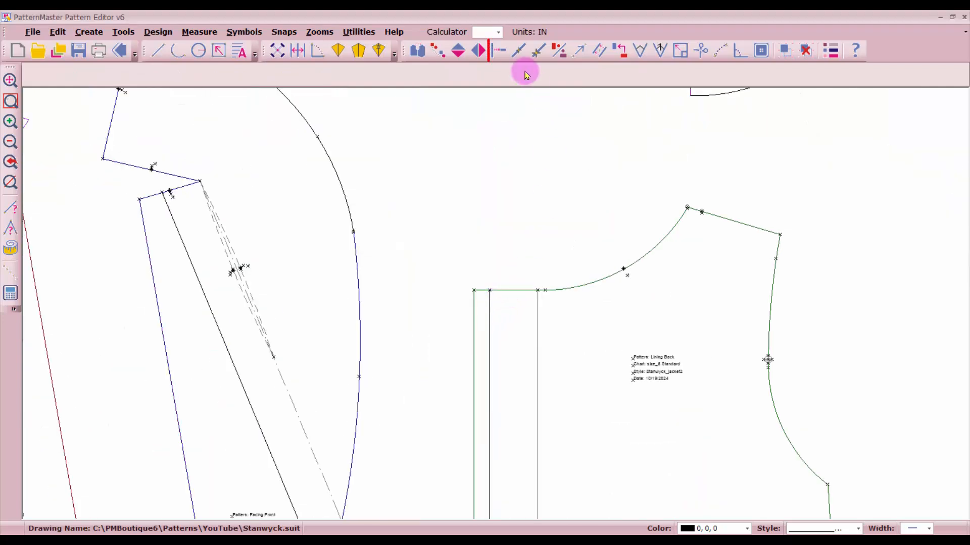
pyautogui.click(499, 50)
pyautogui.click(515, 291)
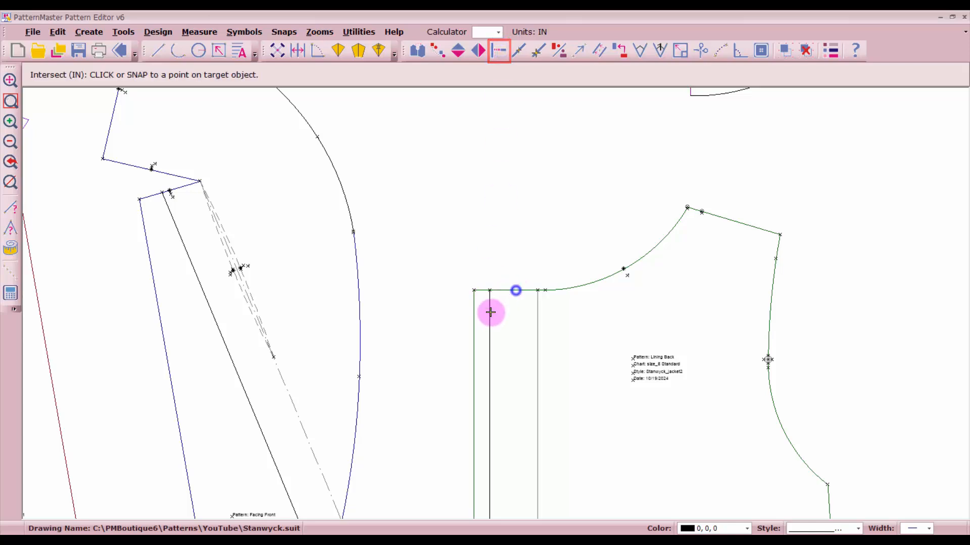
pyautogui.click(490, 314)
pyautogui.scroll(-5, 498, 308)
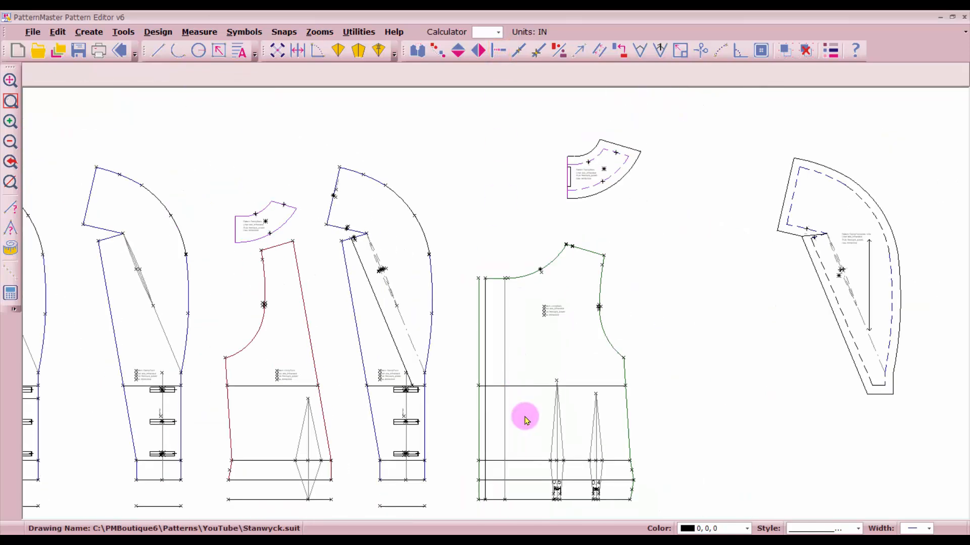
# Use Intersect to shorten the lining back's hem line and the three horizontal lines above it to the new offset vertical line
pyautogui.scroll(4, 491, 301)
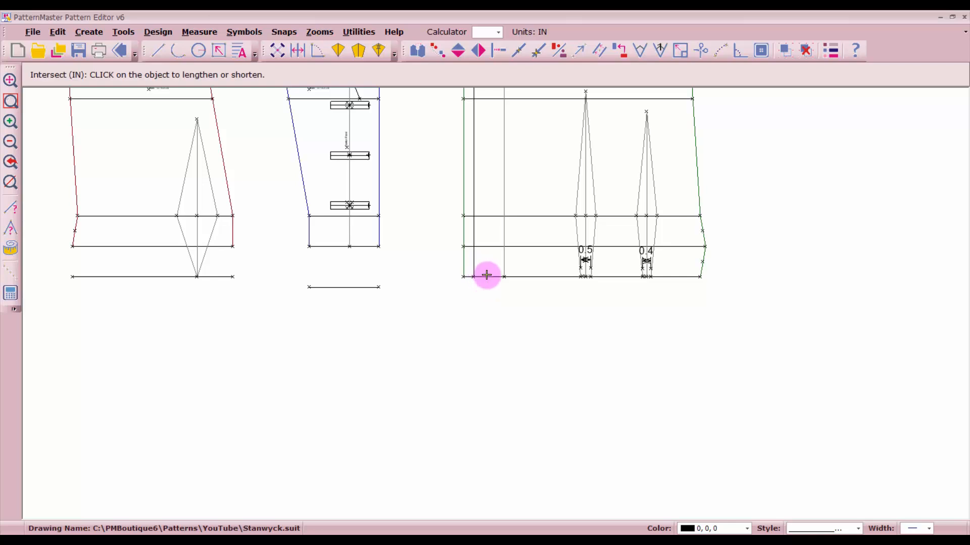
pyautogui.click(488, 277)
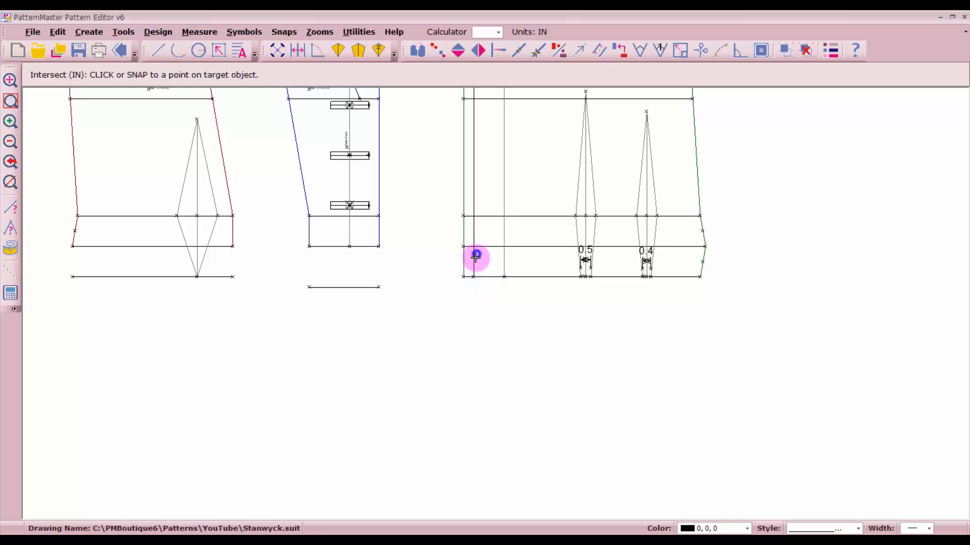
pyautogui.click(476, 257)
pyautogui.click(493, 249)
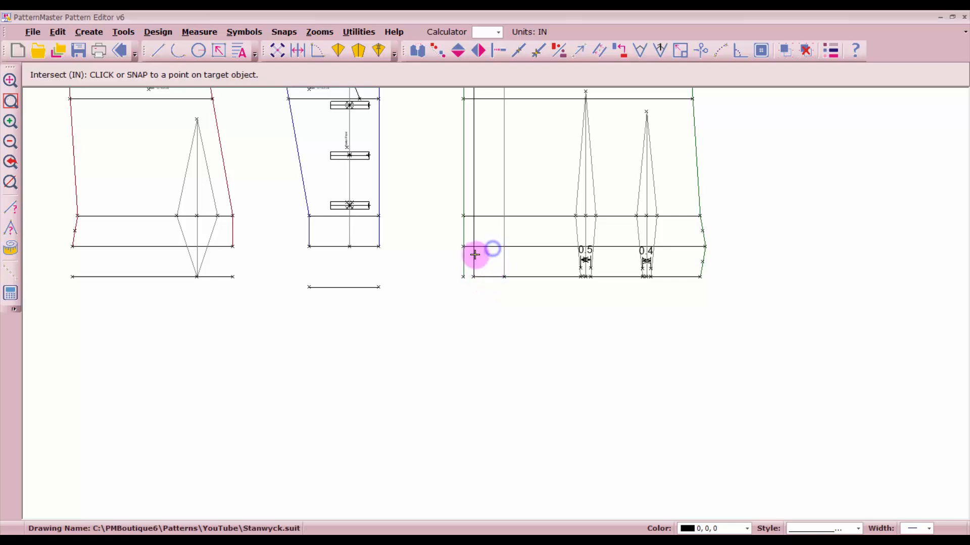
pyautogui.click(472, 258)
pyautogui.click(487, 214)
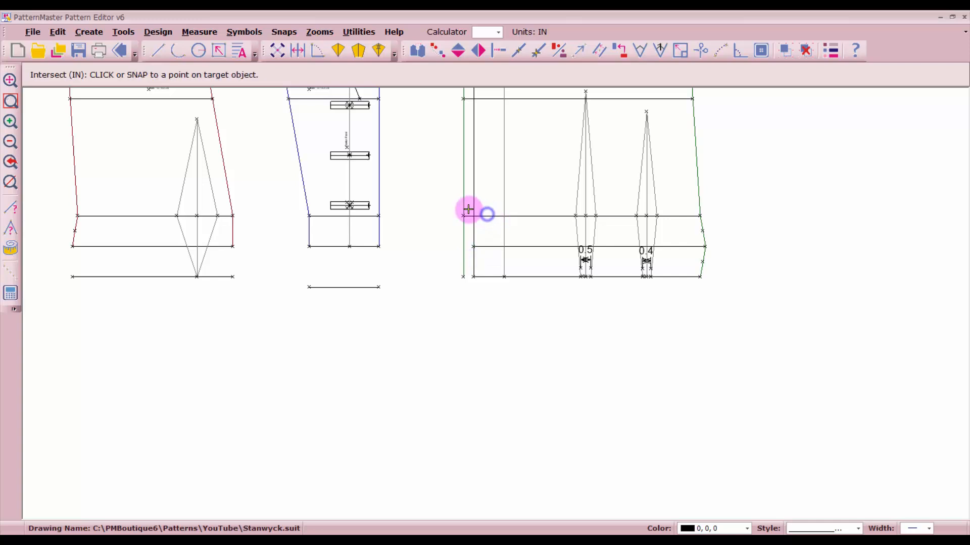
pyautogui.scroll(-1, 493, 140)
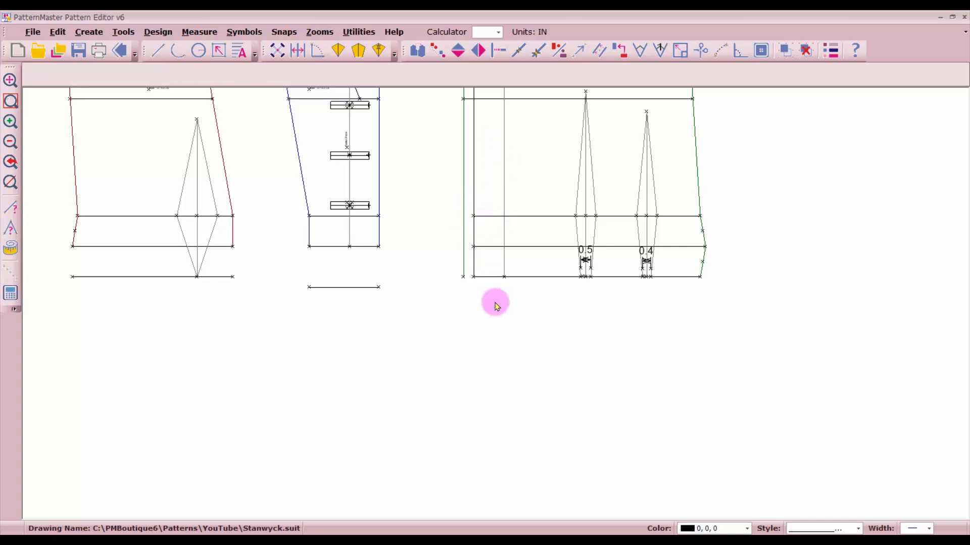
pyautogui.press('space')
pyautogui.click(491, 271)
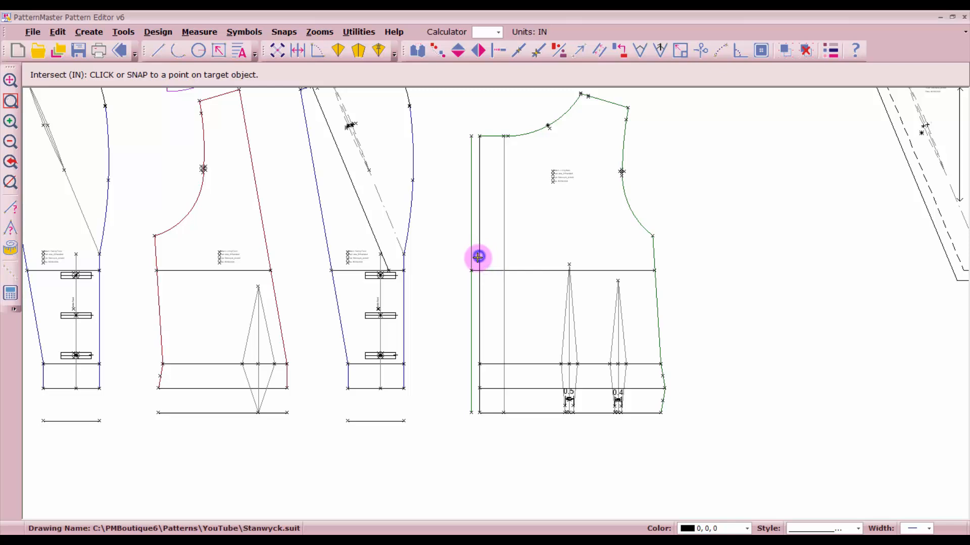
pyautogui.click(478, 257)
# Delete the lining back's old outermost center back line and check the length of the new edge line
pyautogui.click(471, 325)
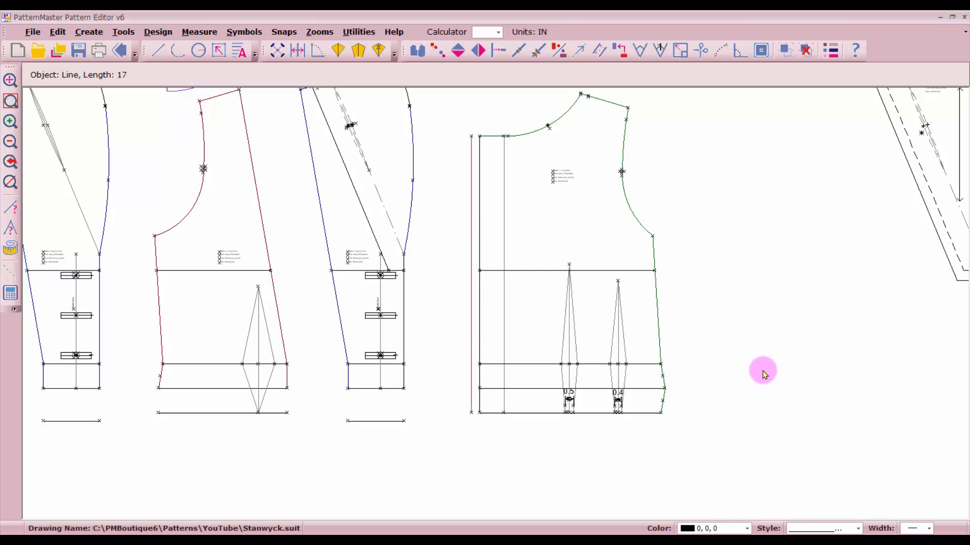
pyautogui.press('Delete')
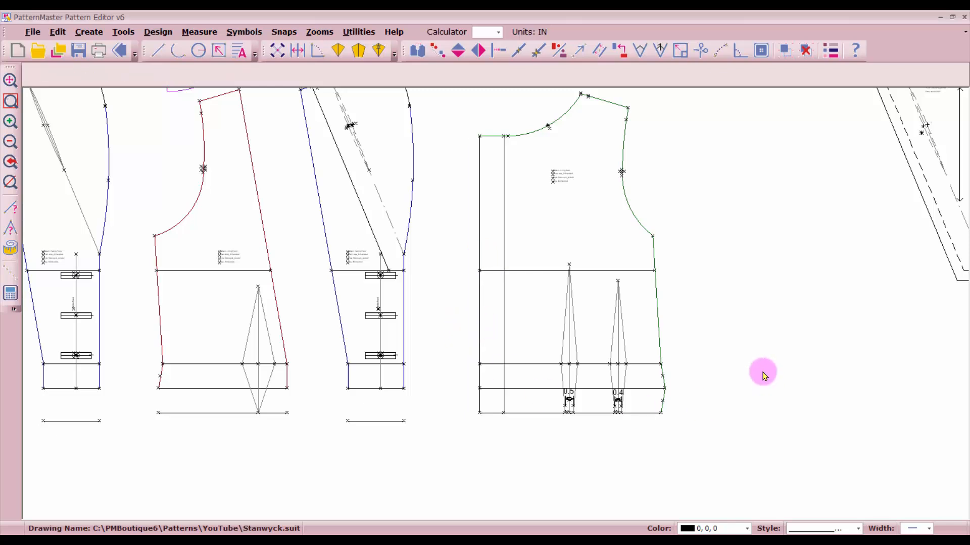
pyautogui.click(479, 402)
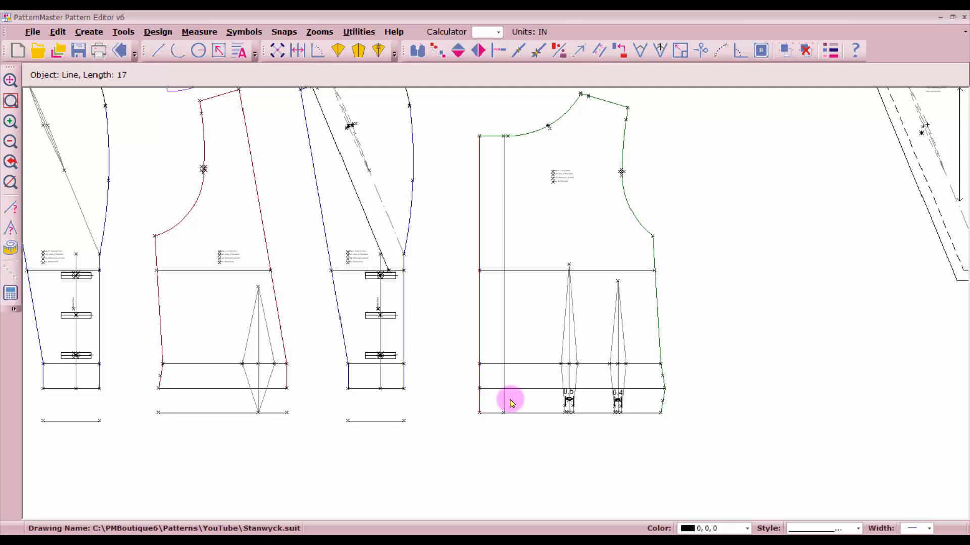
# Locate a point 1.5 inches from the neck end of the lining back's inner vertical line and break the line there with Scissors
pyautogui.click(503, 402)
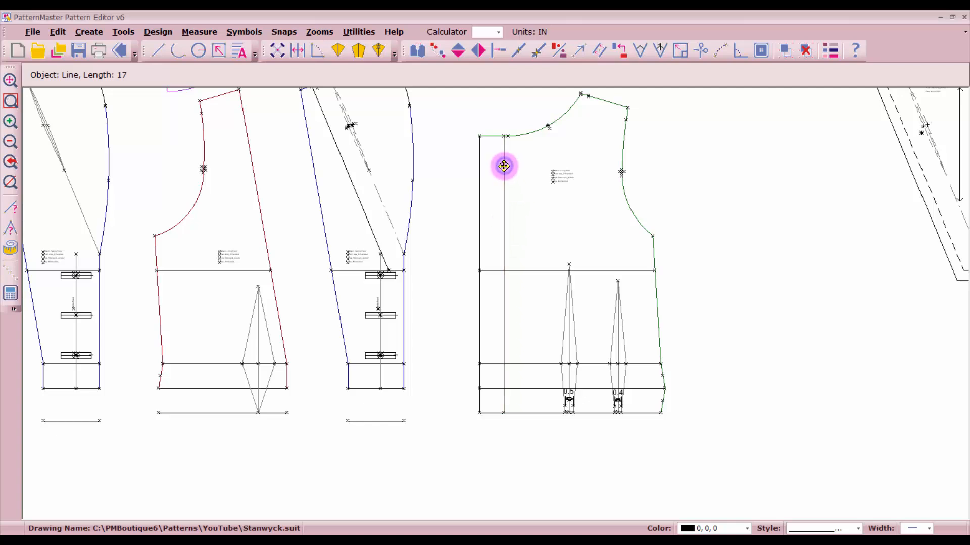
pyautogui.scroll(5, 522, 175)
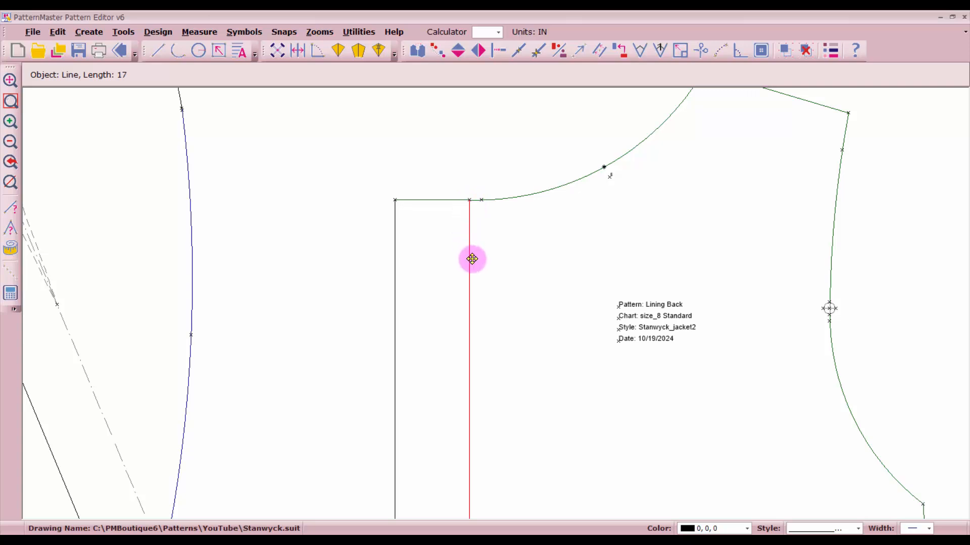
pyautogui.click(538, 51)
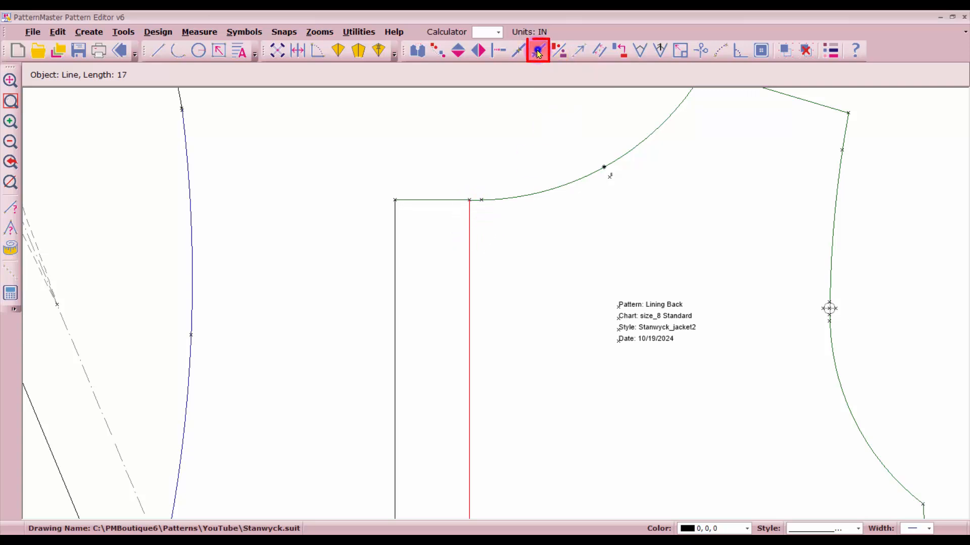
pyautogui.click(469, 199)
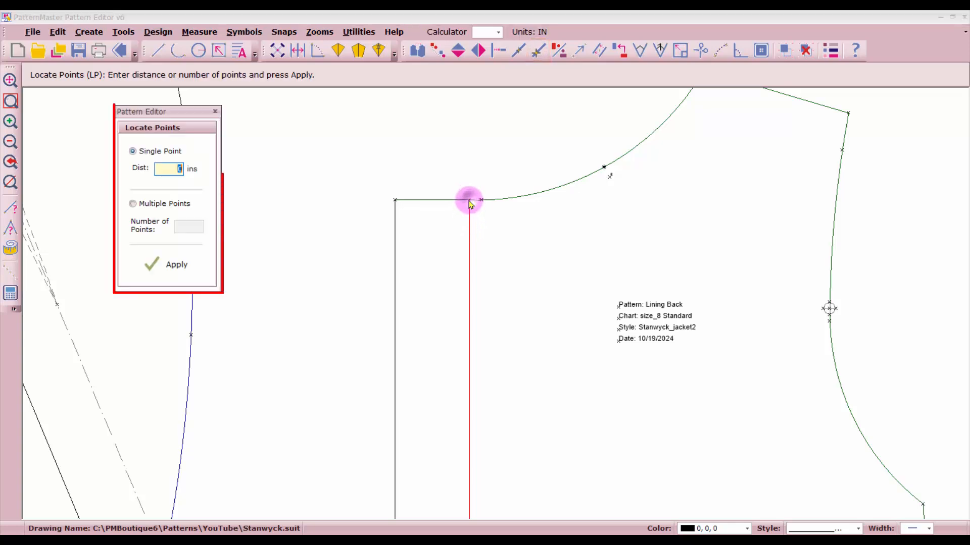
pyautogui.write('1.5')
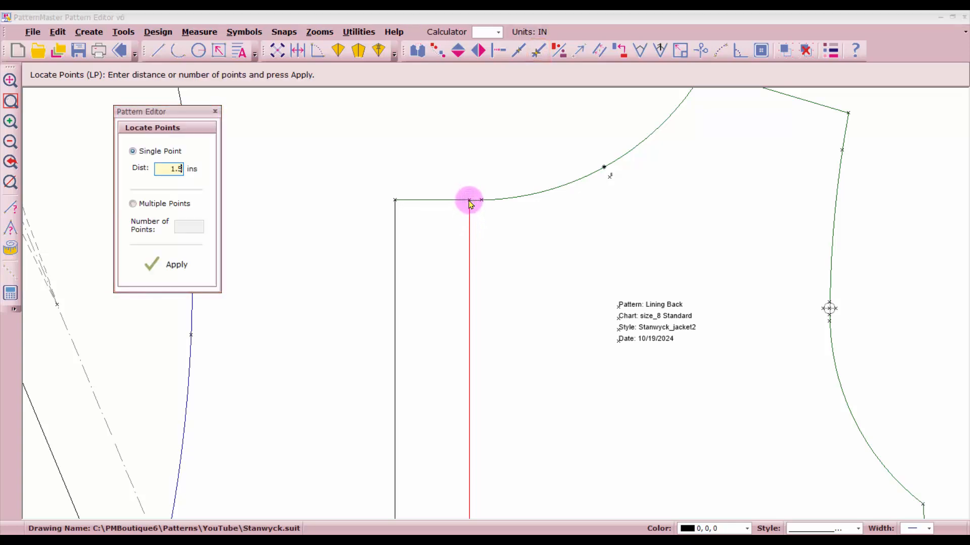
pyautogui.press('Return')
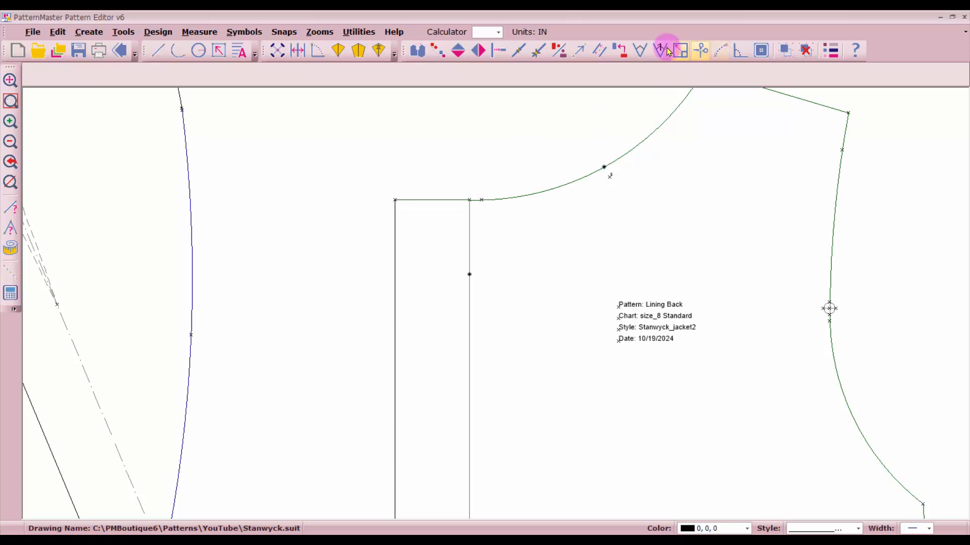
pyautogui.click(699, 50)
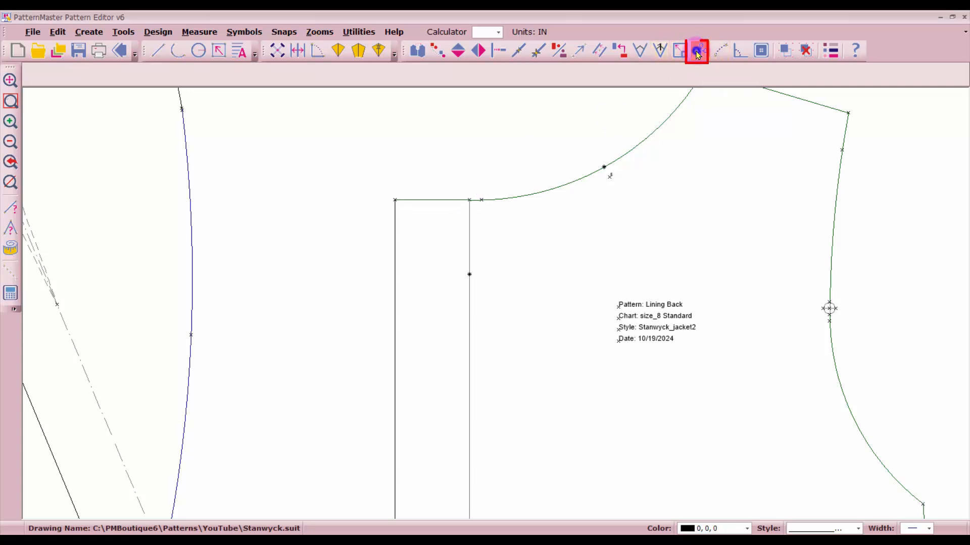
pyautogui.click(469, 327)
pyautogui.click(468, 273)
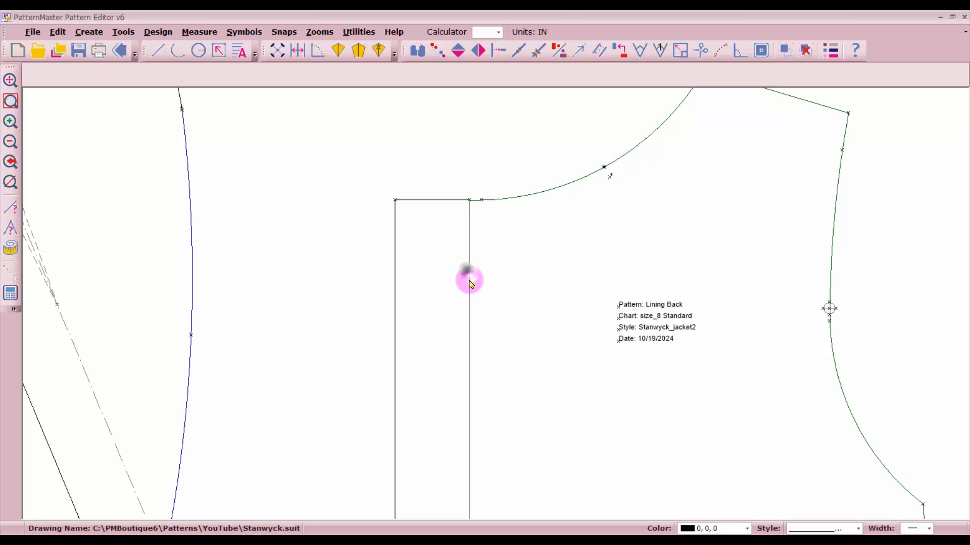
# Locate a point 1.5 inches from the hem end of the inner vertical line and break the line there with Scissors
pyautogui.scroll(3, 490, 439)
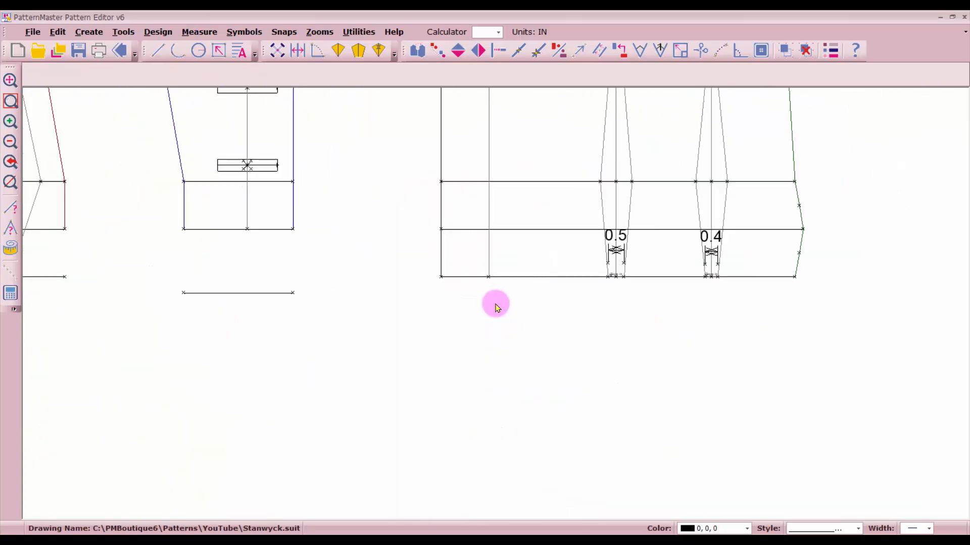
pyautogui.click(489, 232)
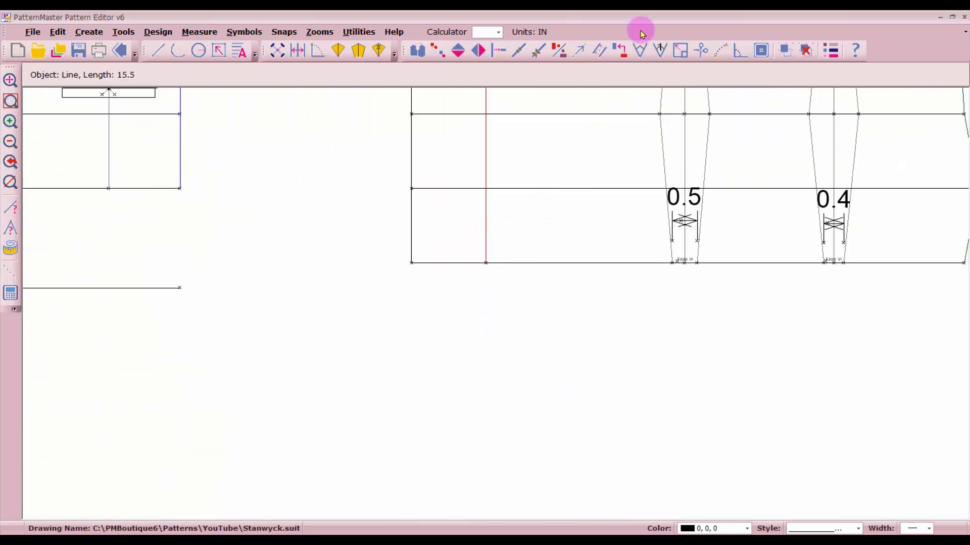
pyautogui.click(538, 50)
pyautogui.click(485, 261)
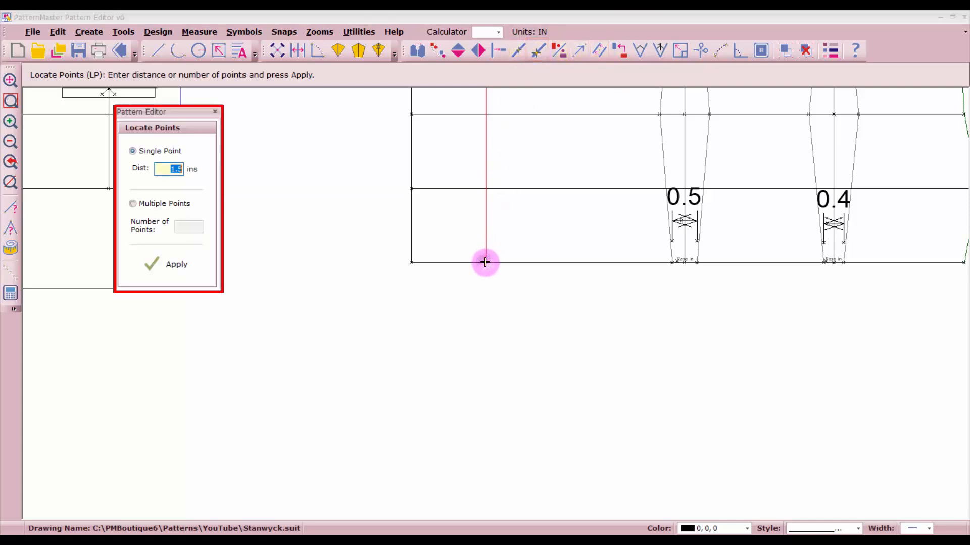
pyautogui.press('Return')
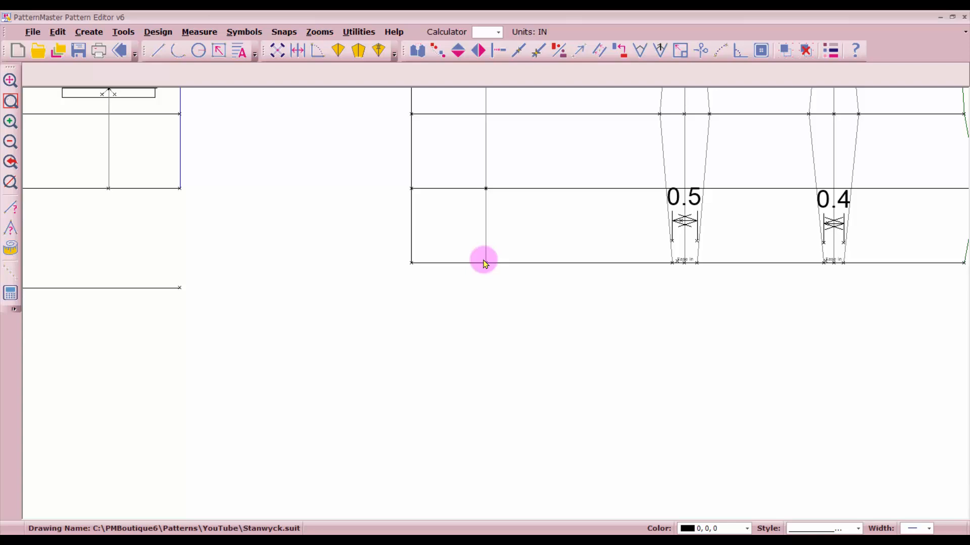
pyautogui.click(709, 55)
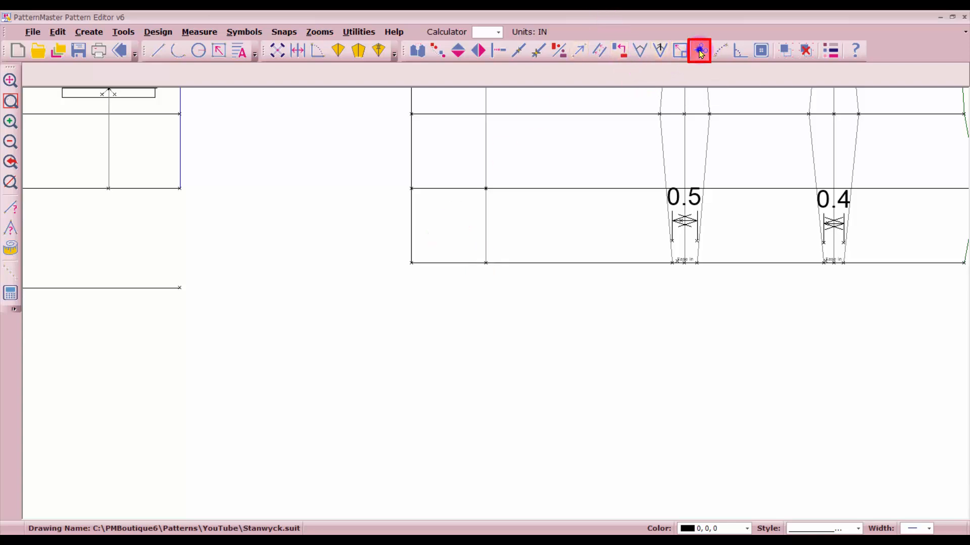
pyautogui.click(484, 237)
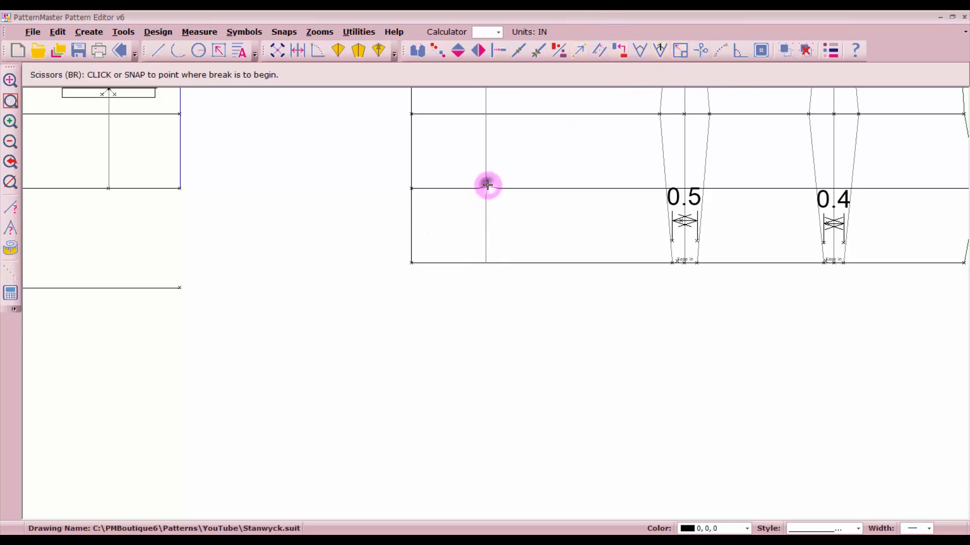
pyautogui.click(487, 185)
pyautogui.click(490, 218)
pyautogui.click(487, 221)
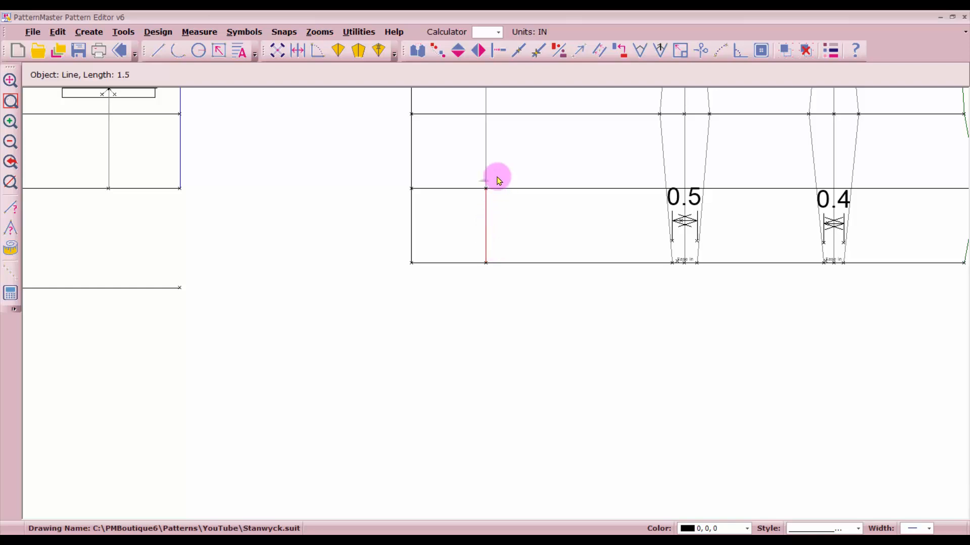
# Change the object style of the inner vertical line's long middle segment to the dash-dot pattern
pyautogui.scroll(-2, 497, 177)
pyautogui.click(489, 287)
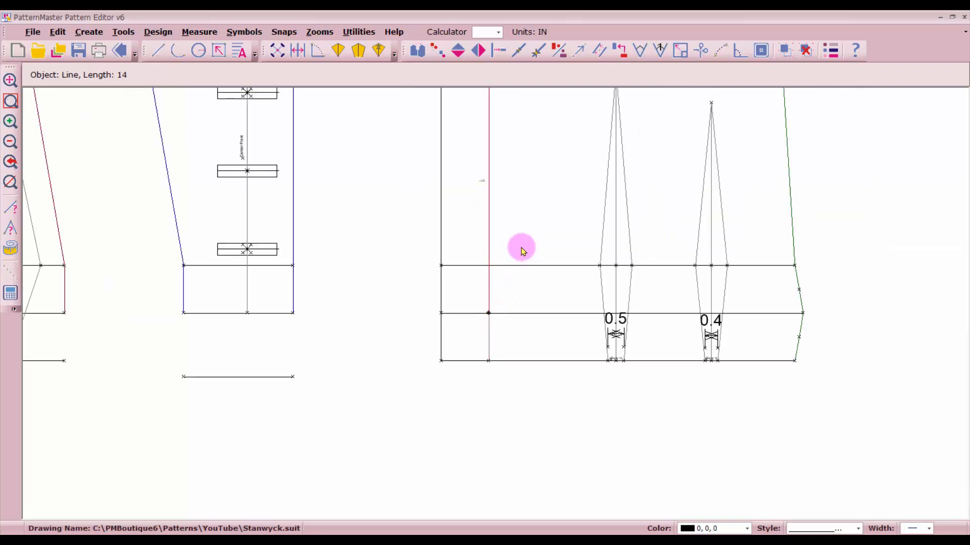
pyautogui.scroll(-1, 563, 204)
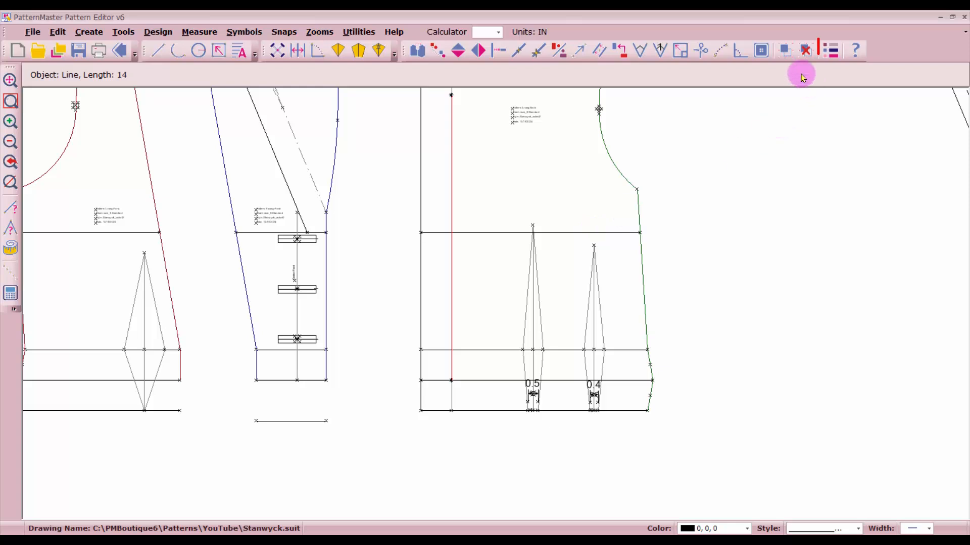
pyautogui.click(829, 50)
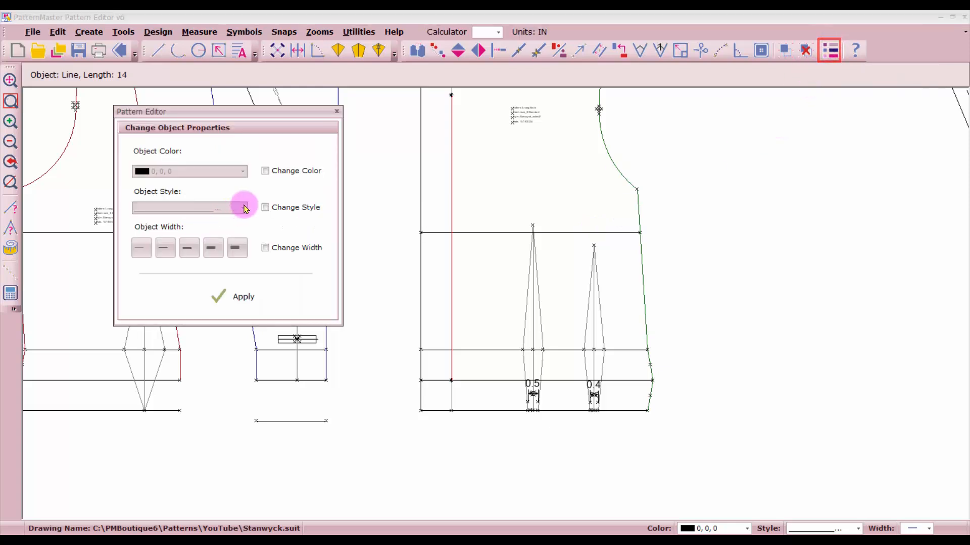
pyautogui.click(266, 209)
pyautogui.click(242, 207)
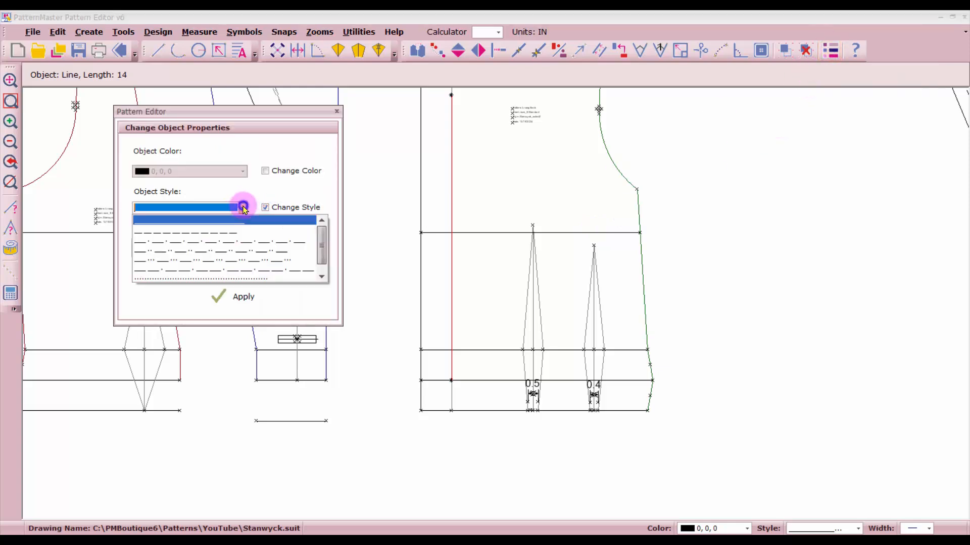
pyautogui.click(228, 247)
pyautogui.click(240, 298)
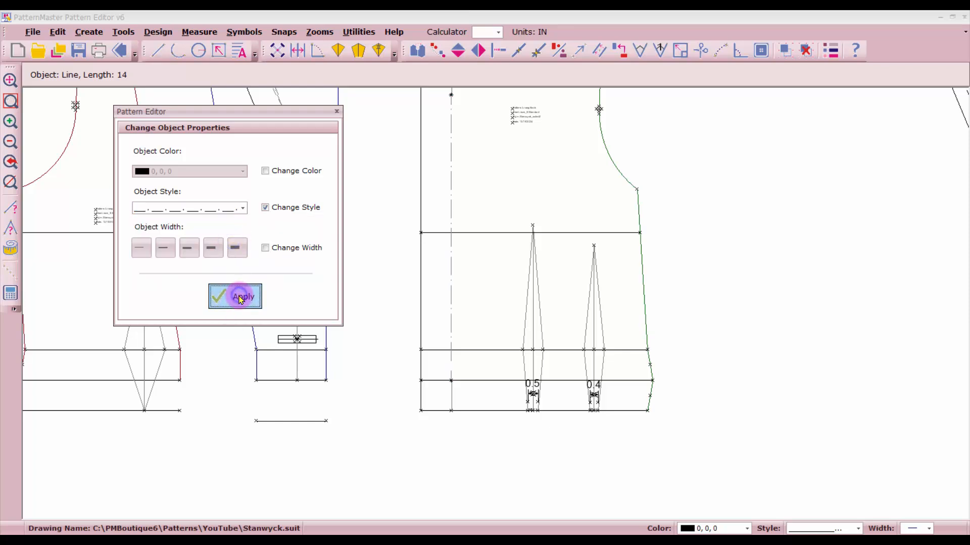
pyautogui.click(401, 383)
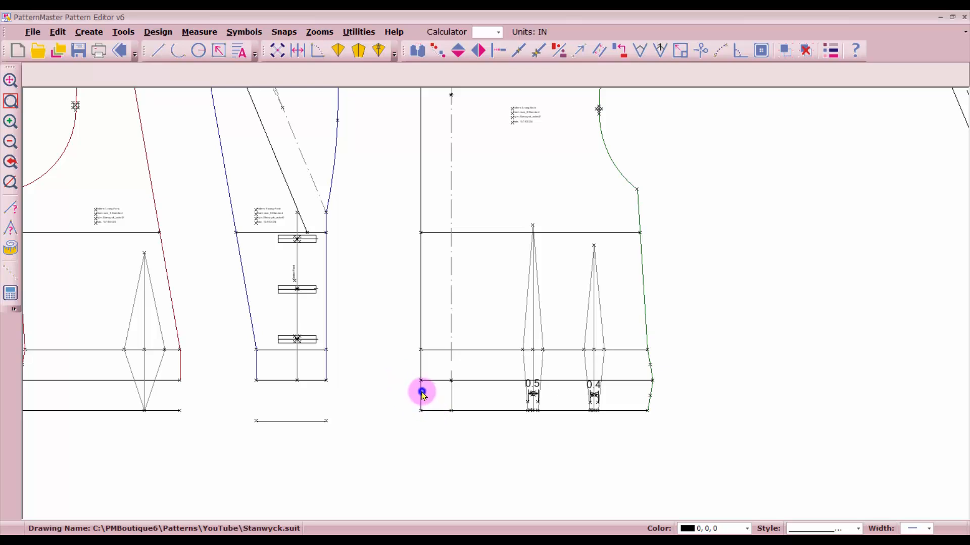
# Check the lining back's center back edge length and place a vertical Place on Fold symbol, 15 inches long, beside that edge
pyautogui.click(422, 392)
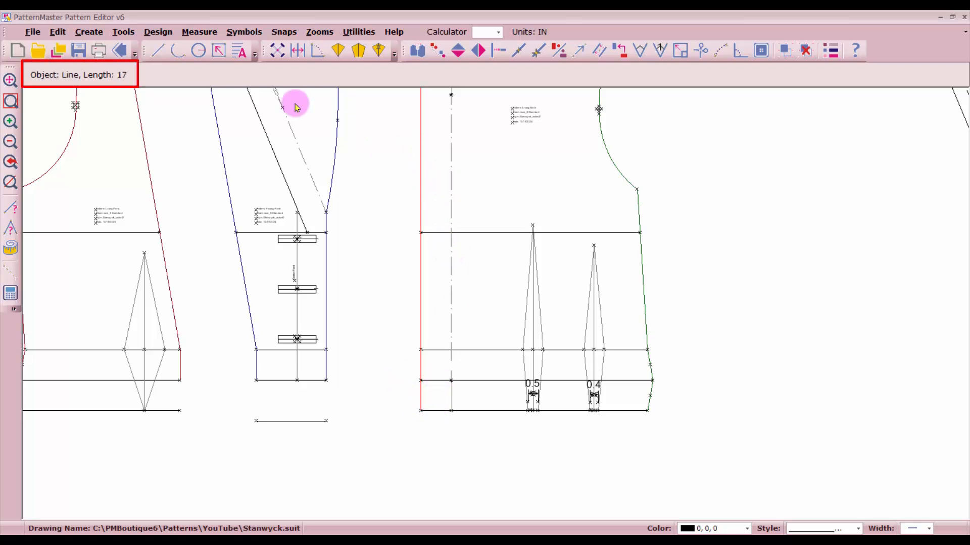
pyautogui.scroll(-1, 426, 201)
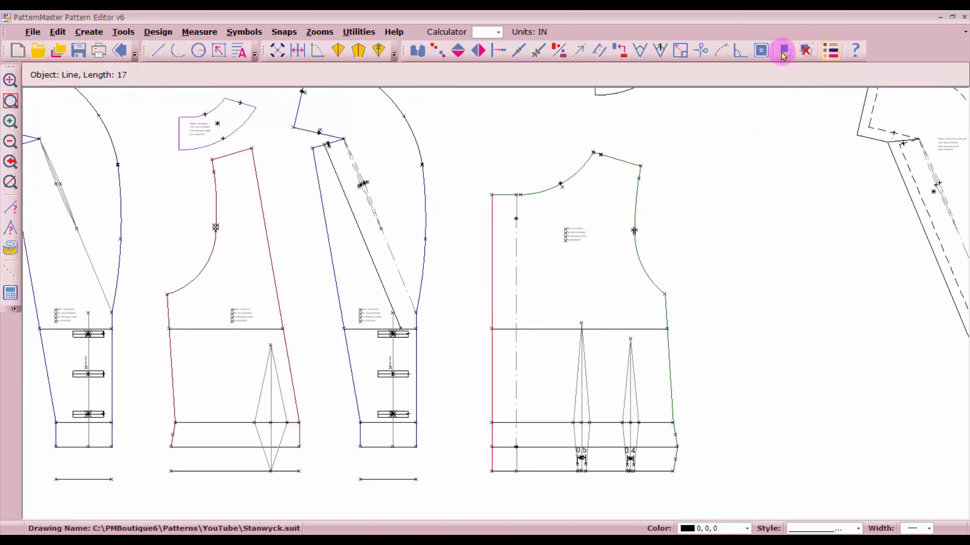
pyautogui.click(762, 51)
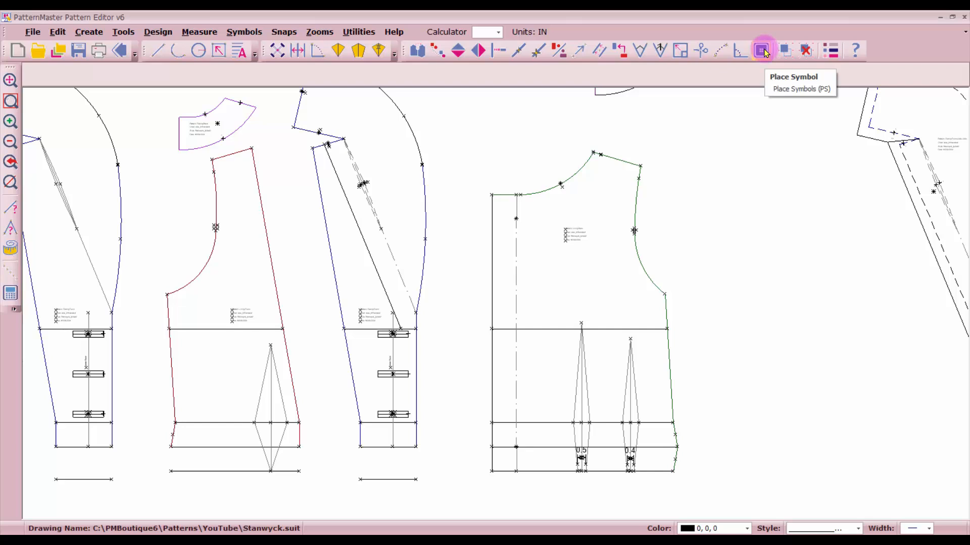
pyautogui.click(762, 51)
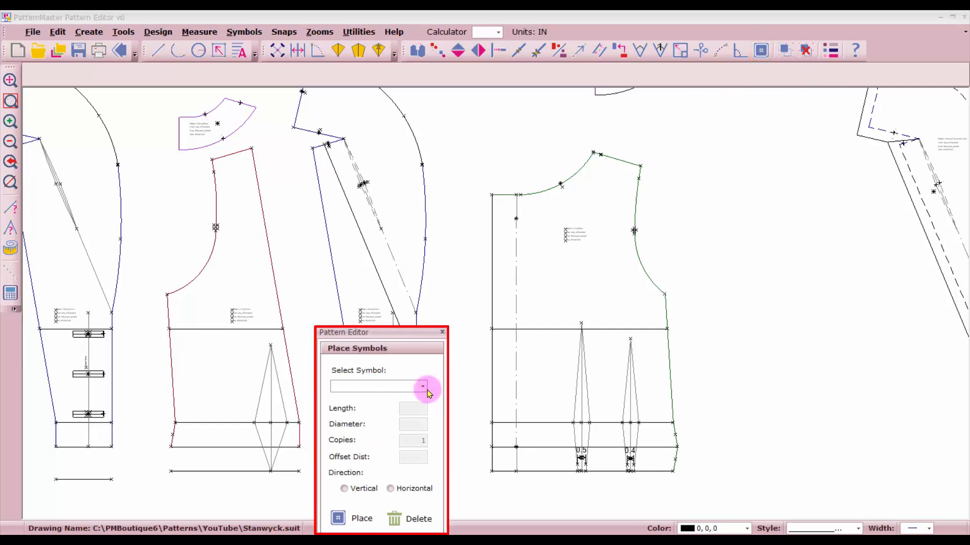
pyautogui.click(422, 387)
pyautogui.click(369, 456)
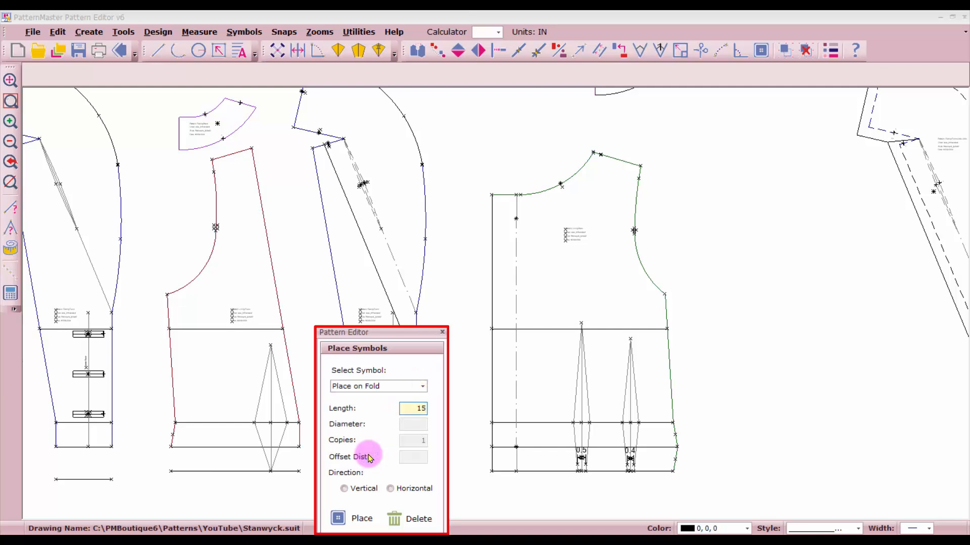
pyautogui.click(344, 488)
pyautogui.click(350, 517)
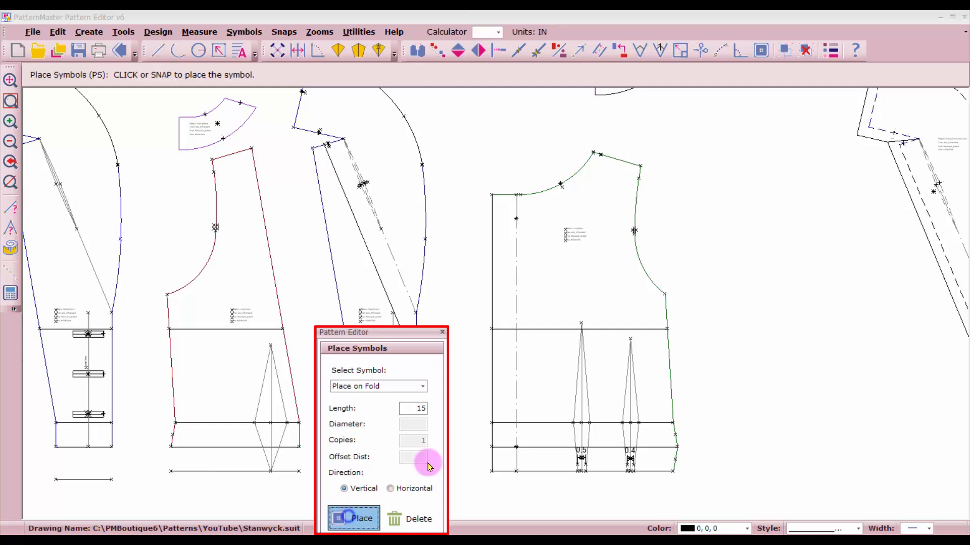
pyautogui.click(495, 204)
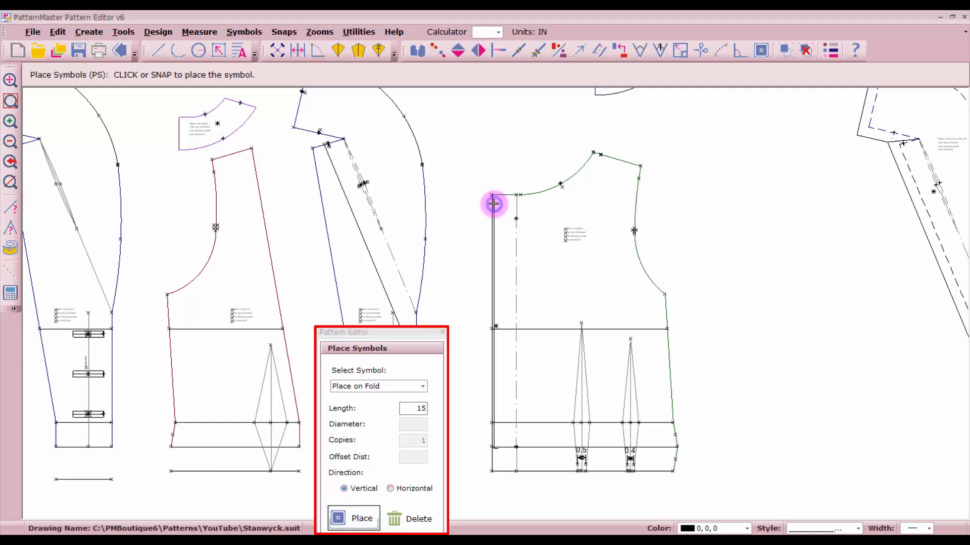
# Flip the Place on Fold symbol horizontally and move it so its end brackets meet the center back edge line
pyautogui.scroll(2, 496, 303)
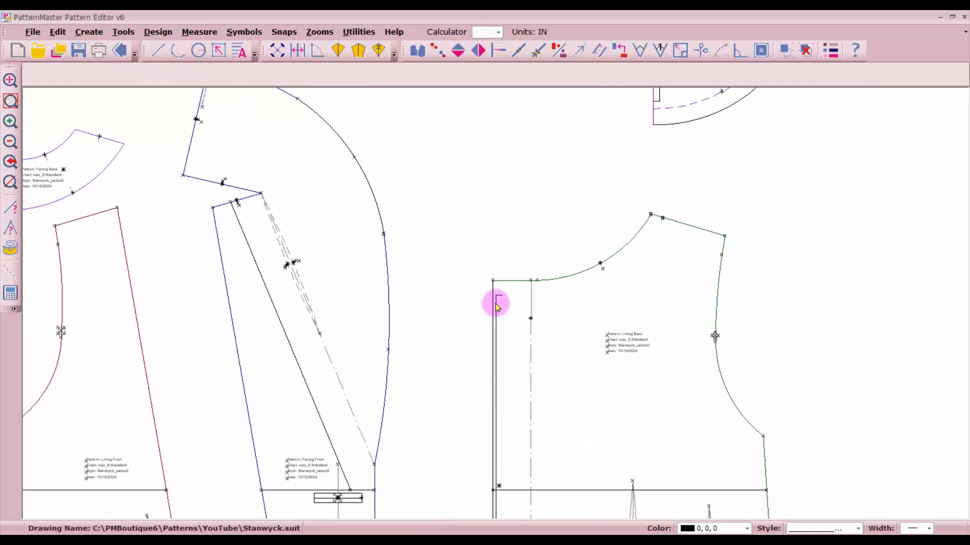
pyautogui.click(502, 295)
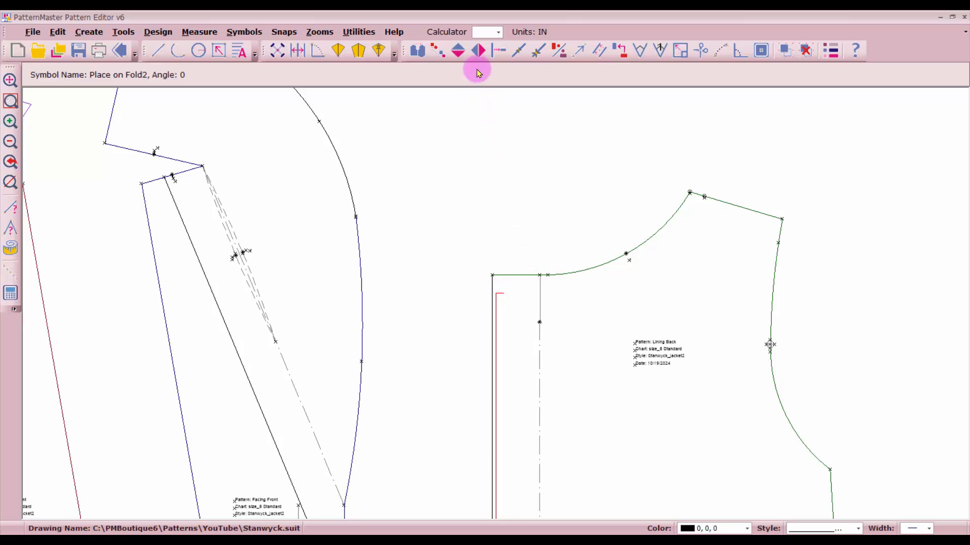
pyautogui.click(478, 51)
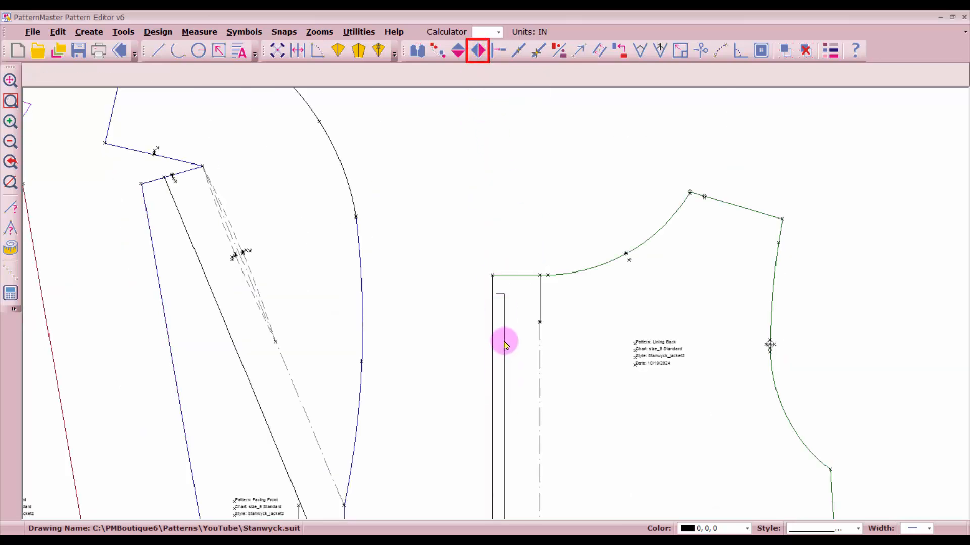
pyautogui.scroll(3, 505, 343)
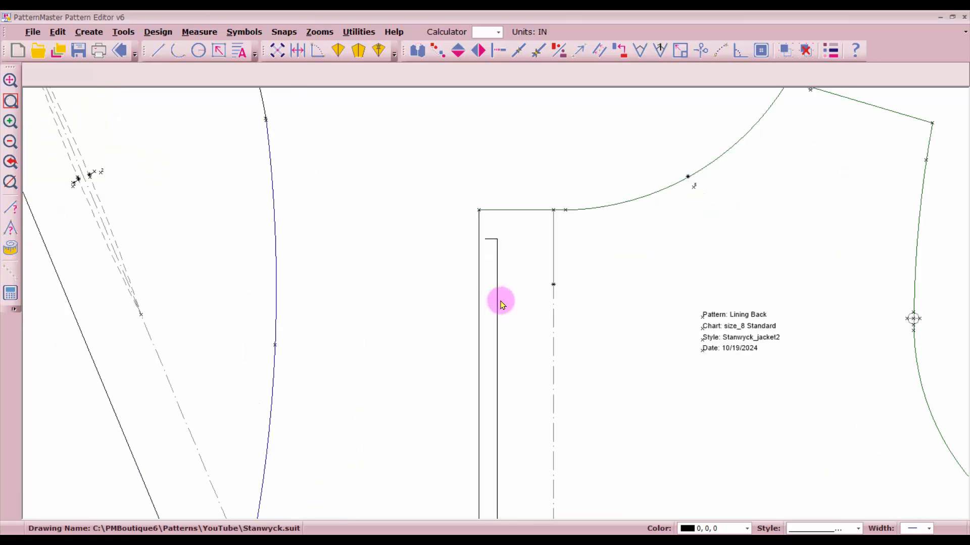
pyautogui.click(502, 295)
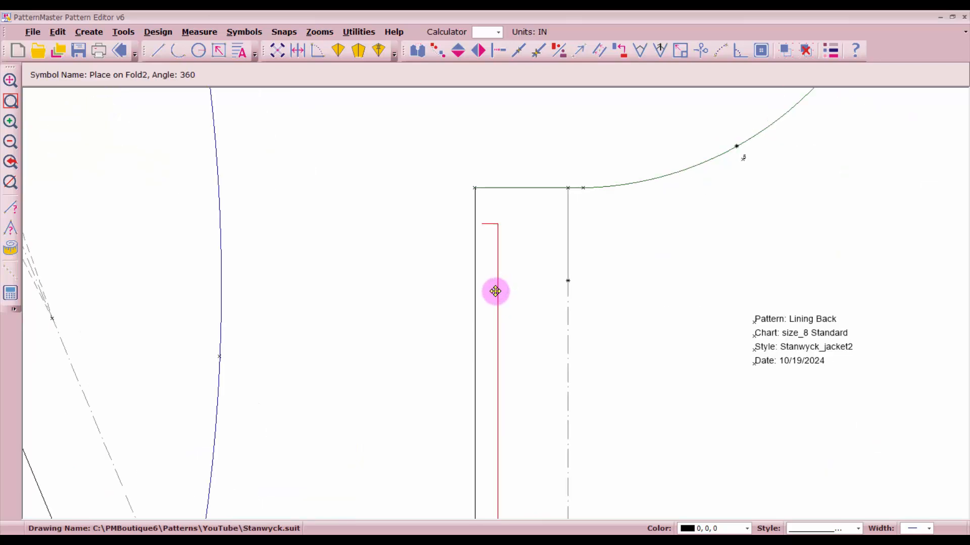
pyautogui.moveTo(493, 295); pyautogui.dragTo(489, 288)
# Add the text "Place on fold of fabric" at height 0.1, rotated 90 degrees, and move it inside the fold symbol
pyautogui.scroll(-4, 493, 303)
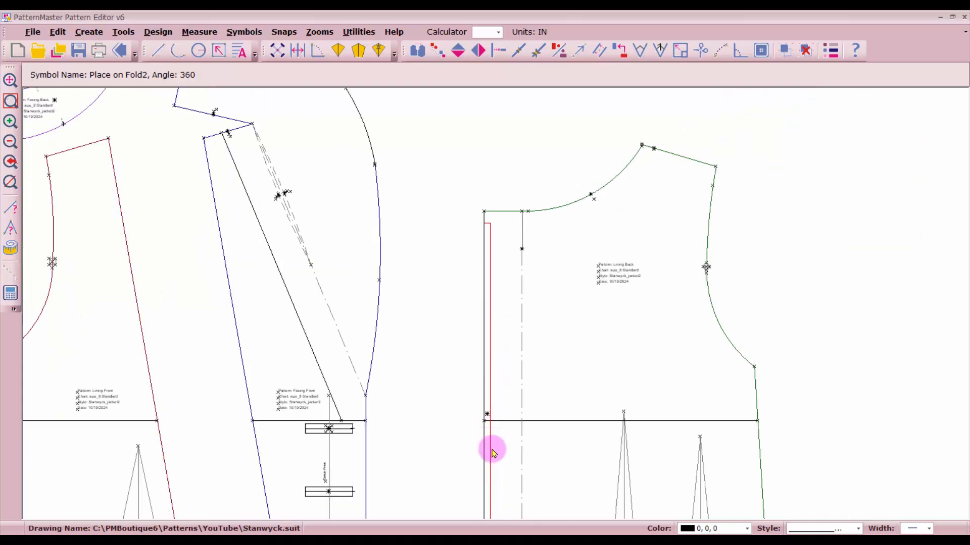
pyautogui.scroll(-1, 486, 480)
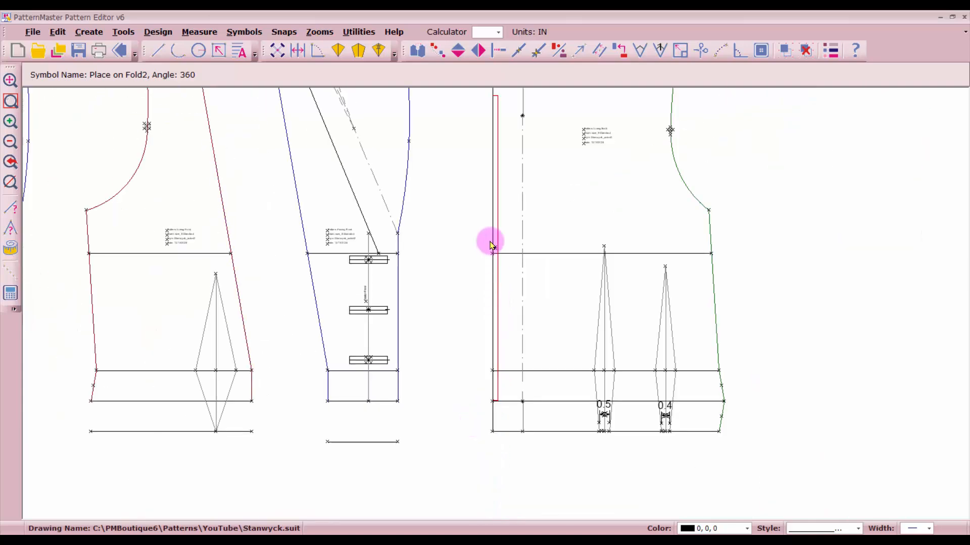
pyautogui.scroll(2, 492, 246)
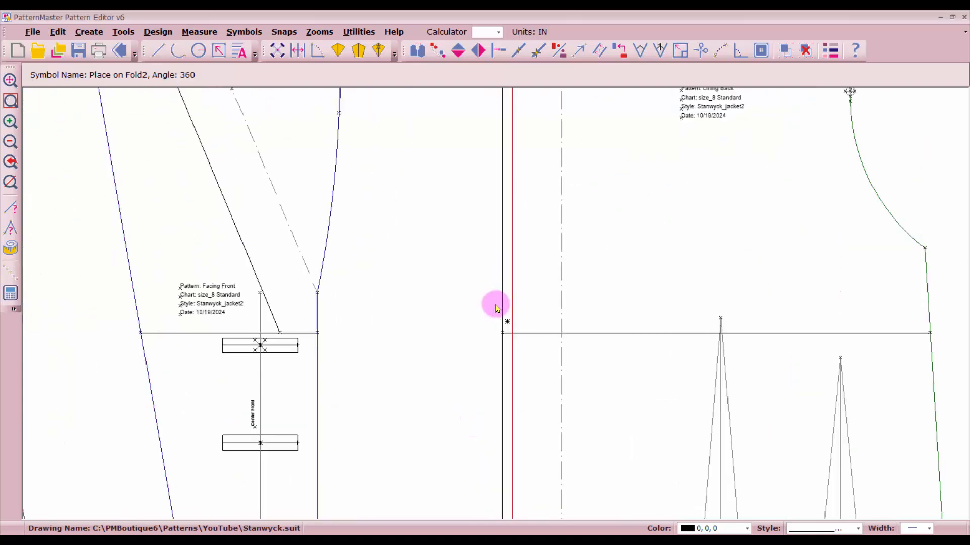
pyautogui.click(240, 51)
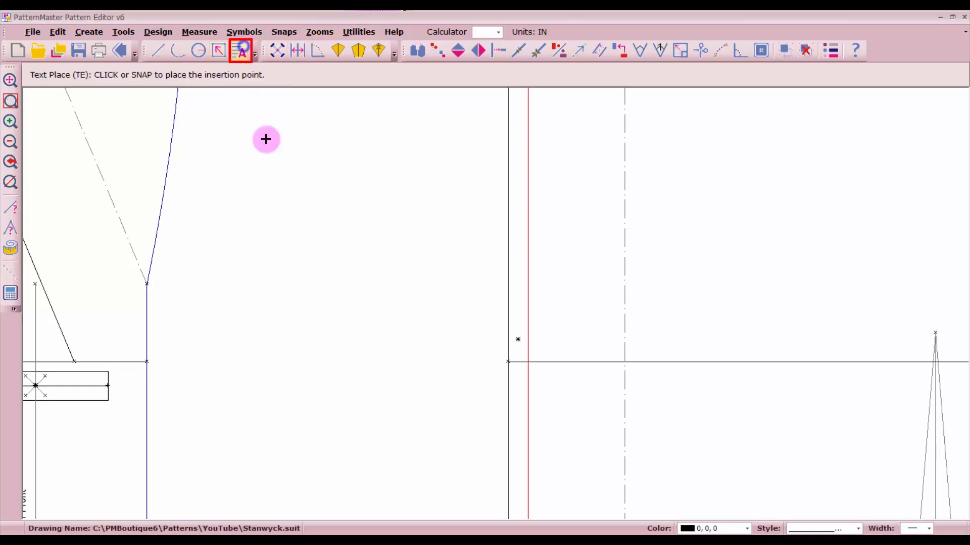
pyautogui.click(513, 329)
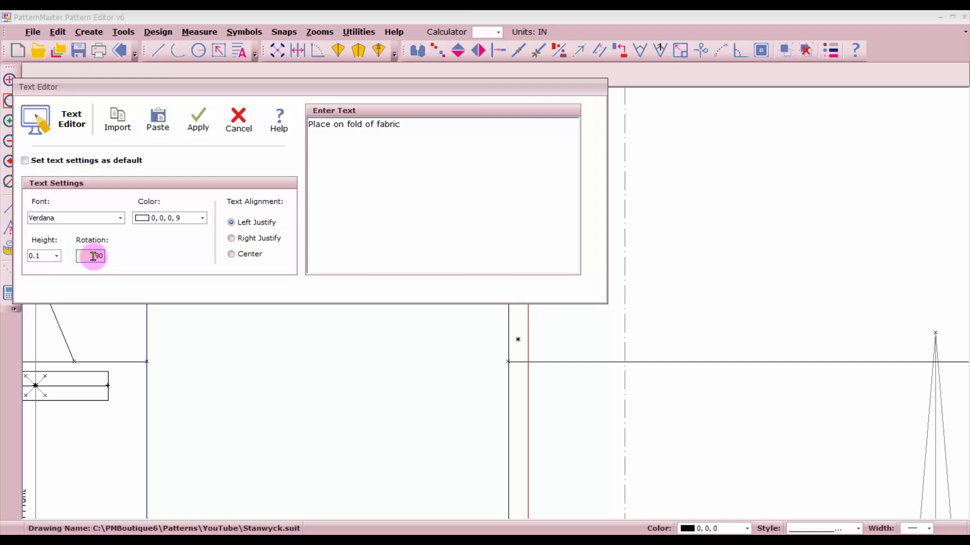
pyautogui.click(197, 121)
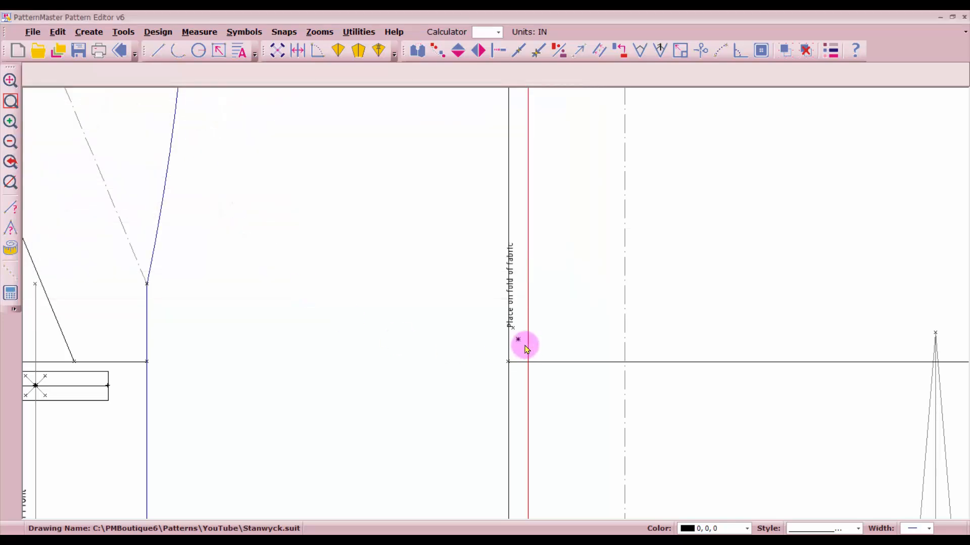
pyautogui.moveTo(498, 309); pyautogui.dragTo(522, 325)
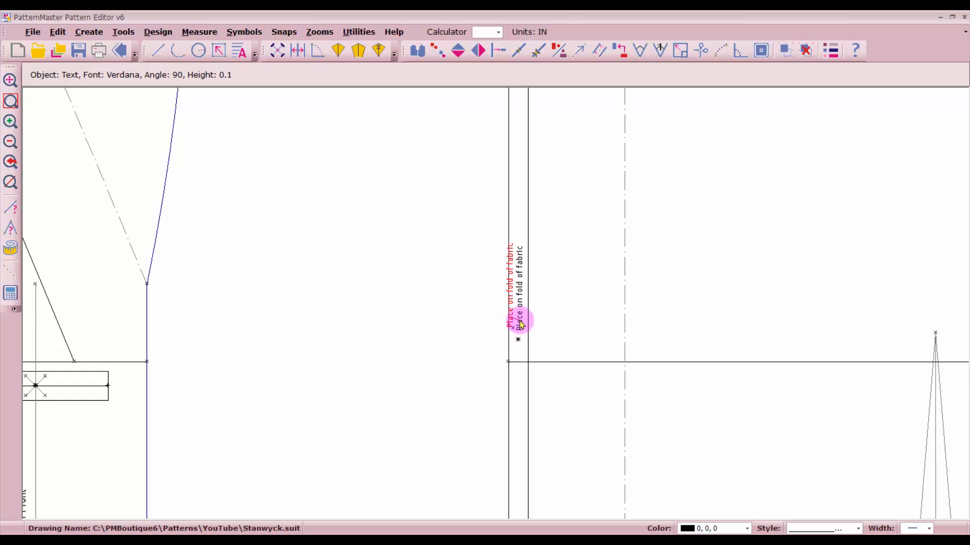
# Change the object style of the lining back's neckline, shoulder, armhole, side seam and both darts' outlines to the dashed pattern
pyautogui.scroll(-5, 513, 327)
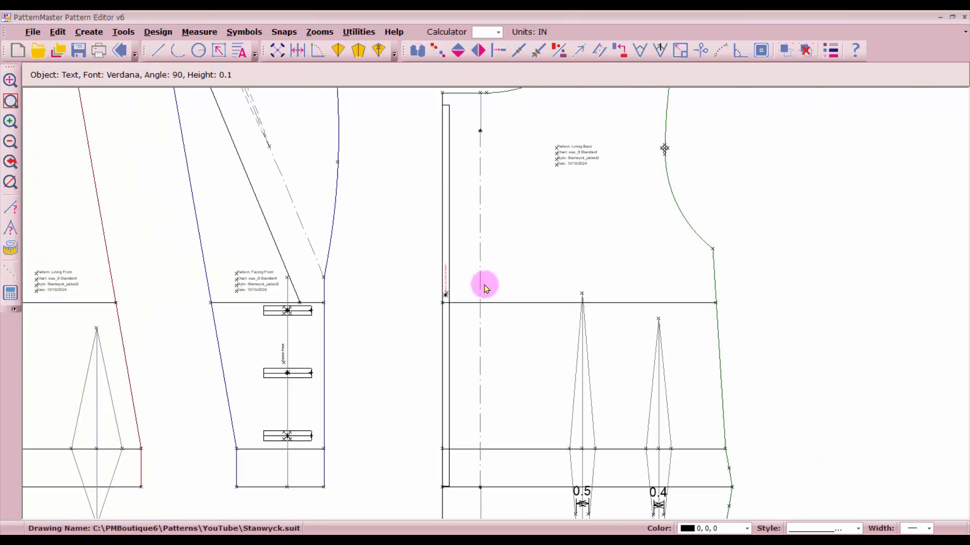
pyautogui.click(489, 176)
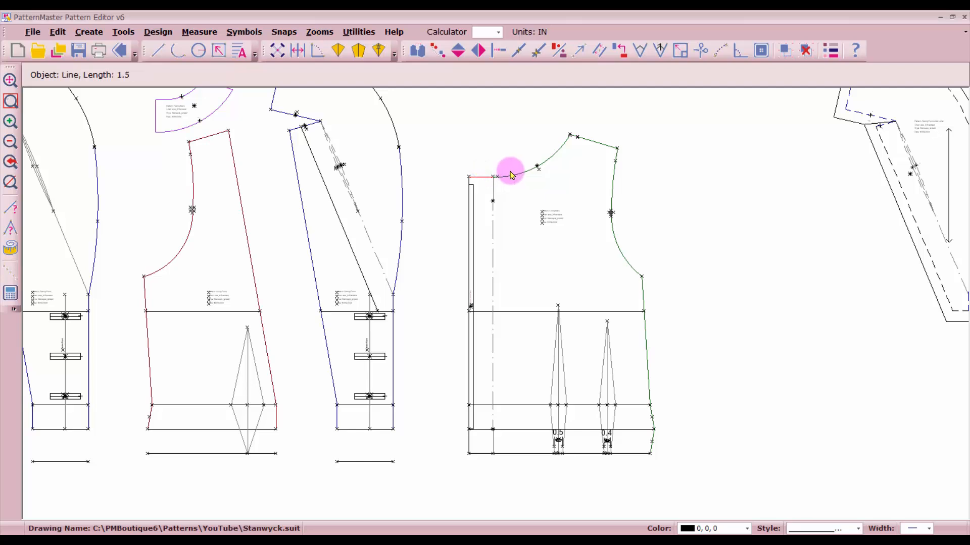
pyautogui.click(512, 179)
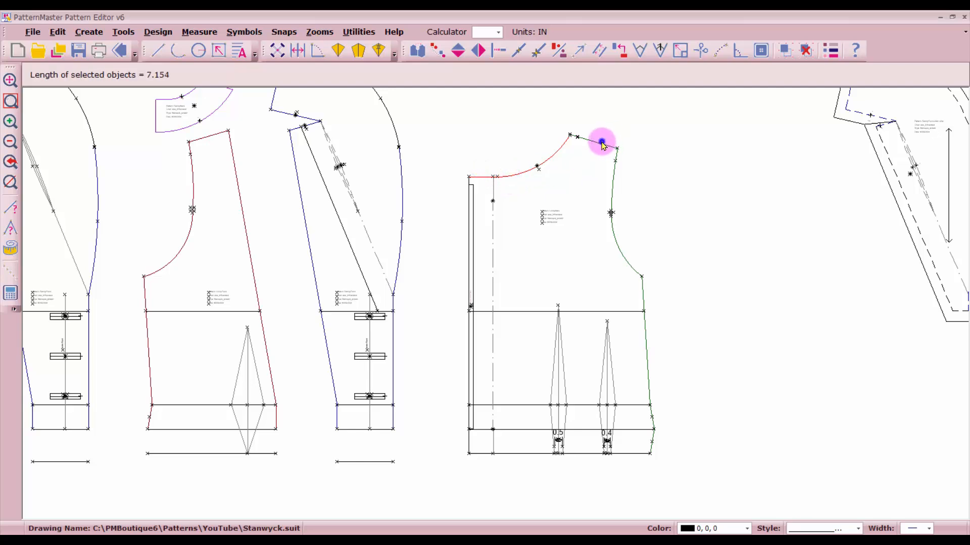
pyautogui.click(602, 145)
pyautogui.click(613, 173)
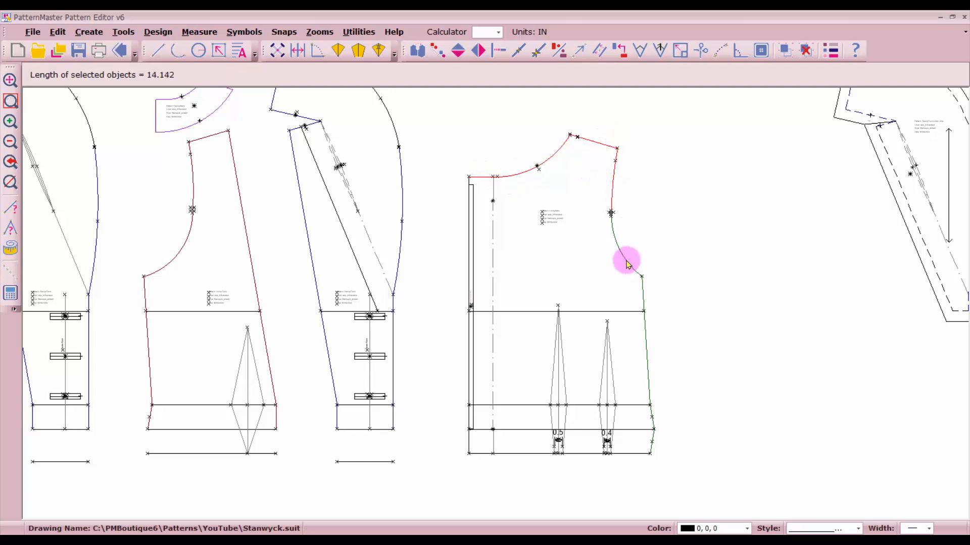
pyautogui.click(626, 263)
pyautogui.click(642, 302)
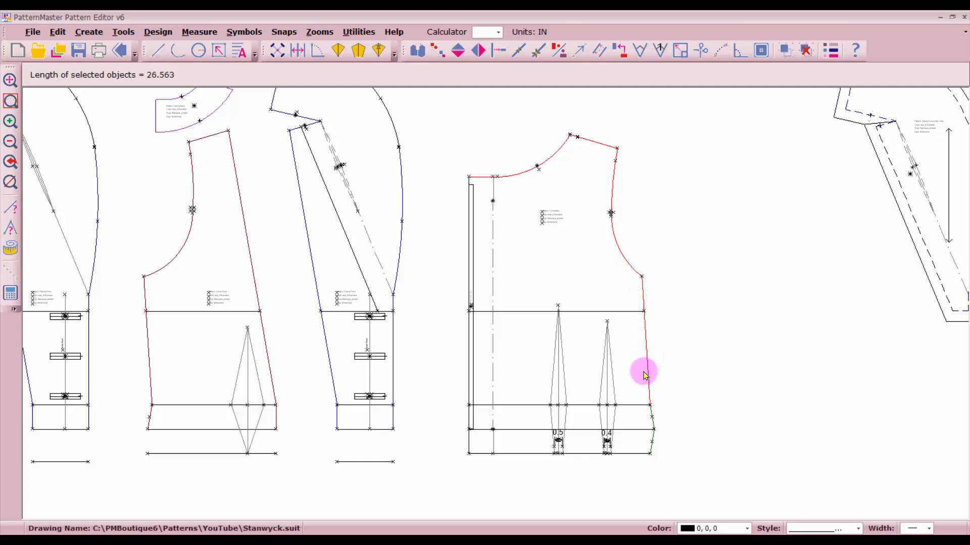
pyautogui.scroll(2, 656, 430)
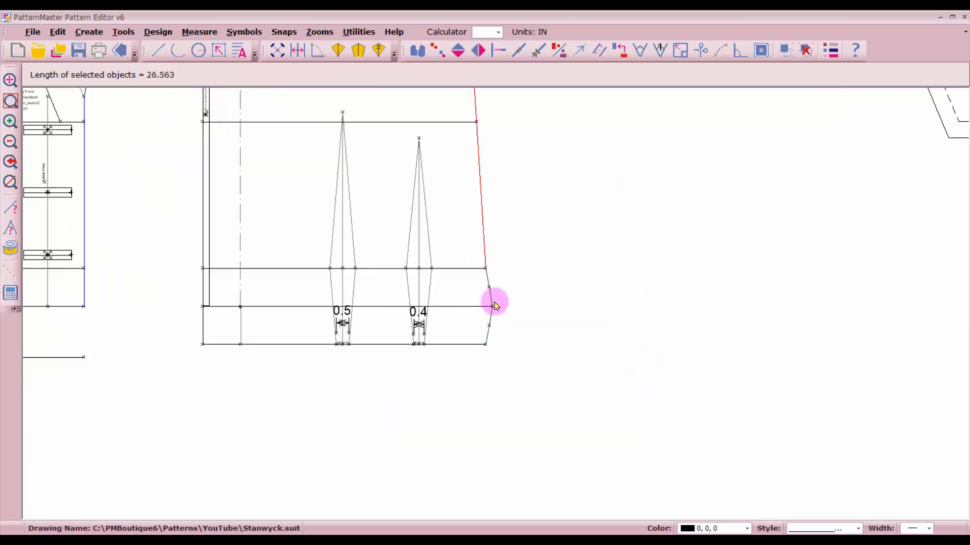
pyautogui.click(488, 328)
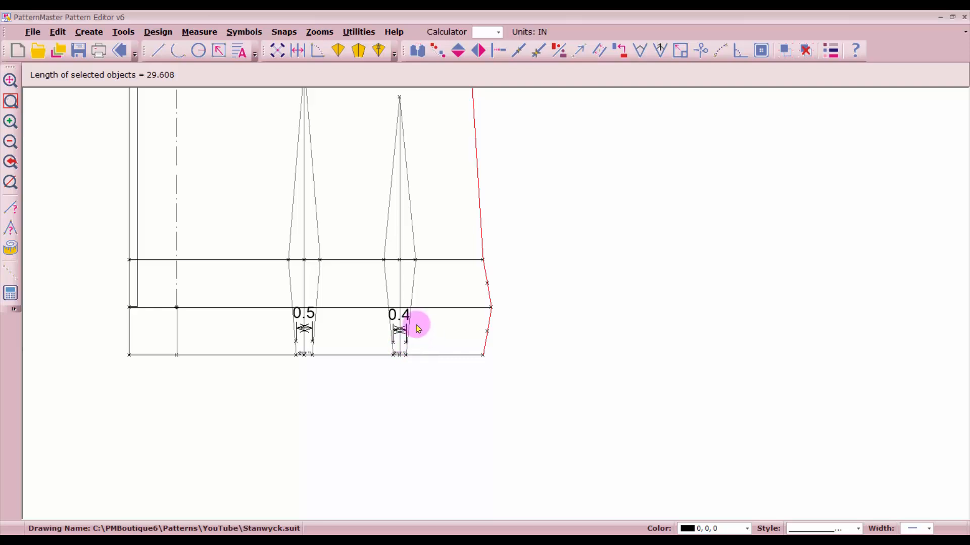
pyautogui.click(412, 288)
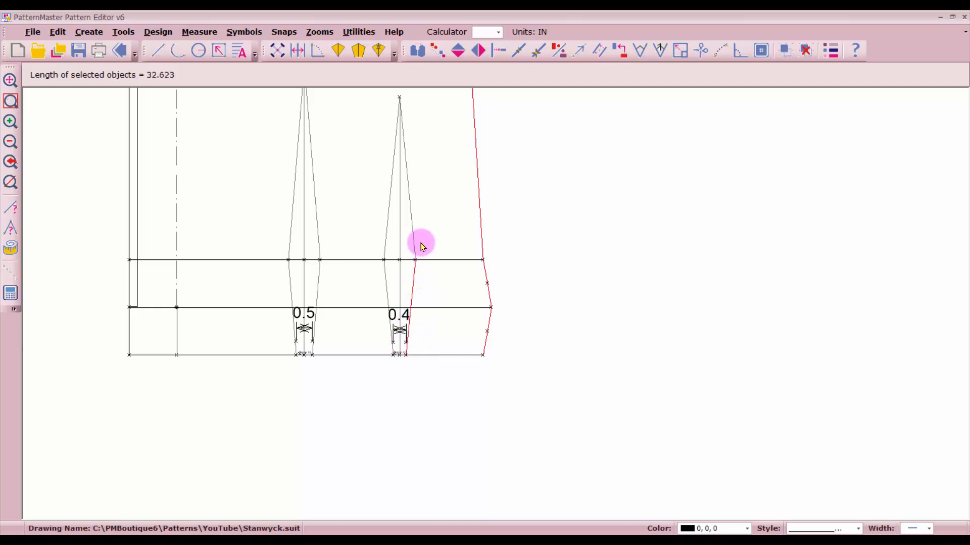
pyautogui.click(382, 234)
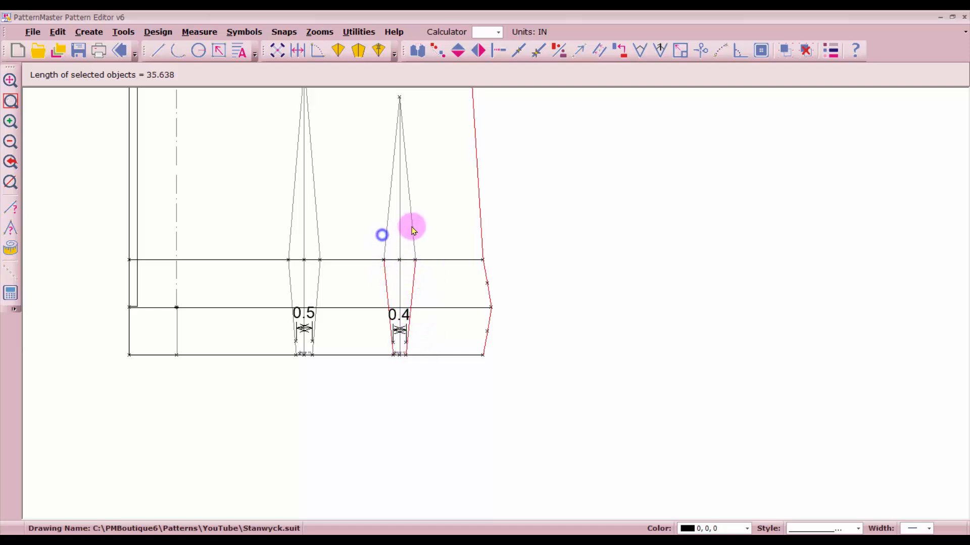
pyautogui.click(412, 222)
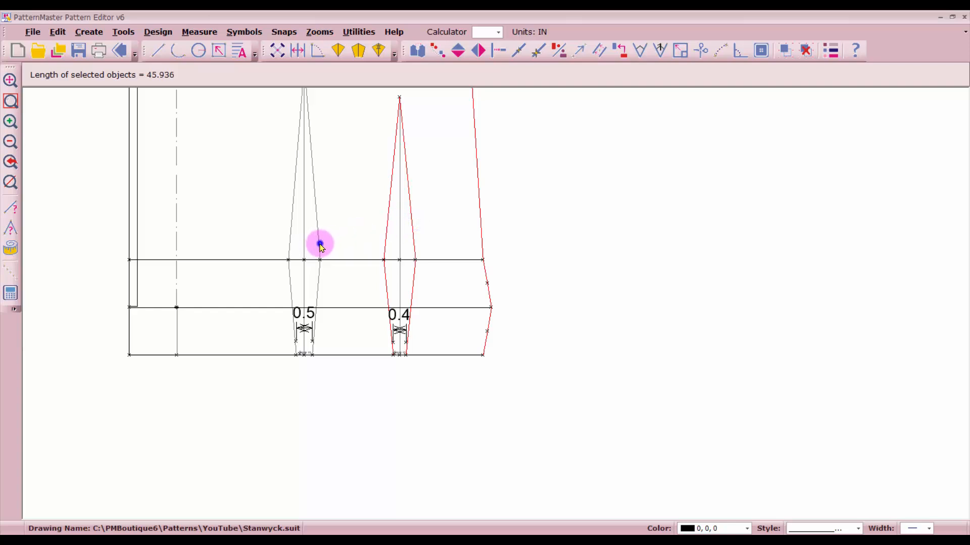
pyautogui.click(320, 245)
pyautogui.click(288, 241)
pyautogui.click(288, 273)
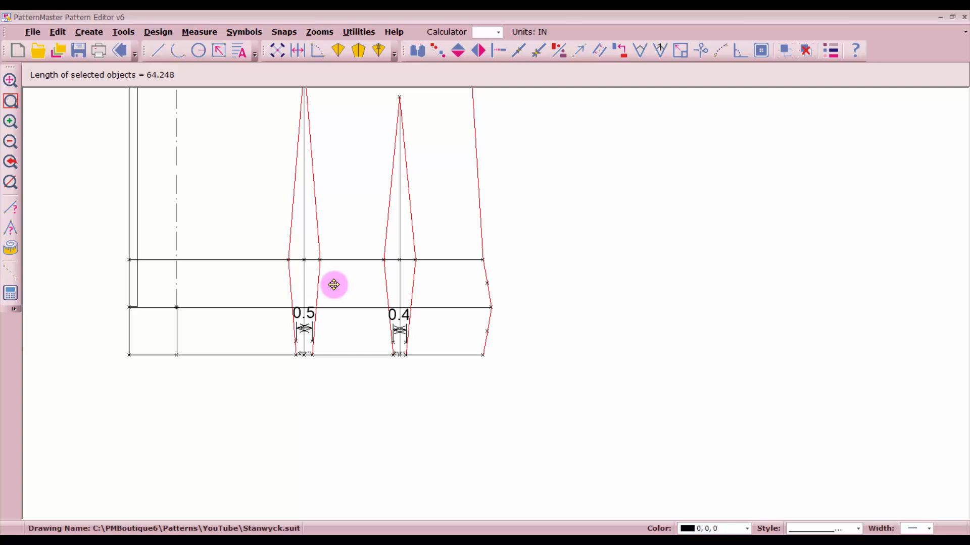
pyautogui.click(834, 49)
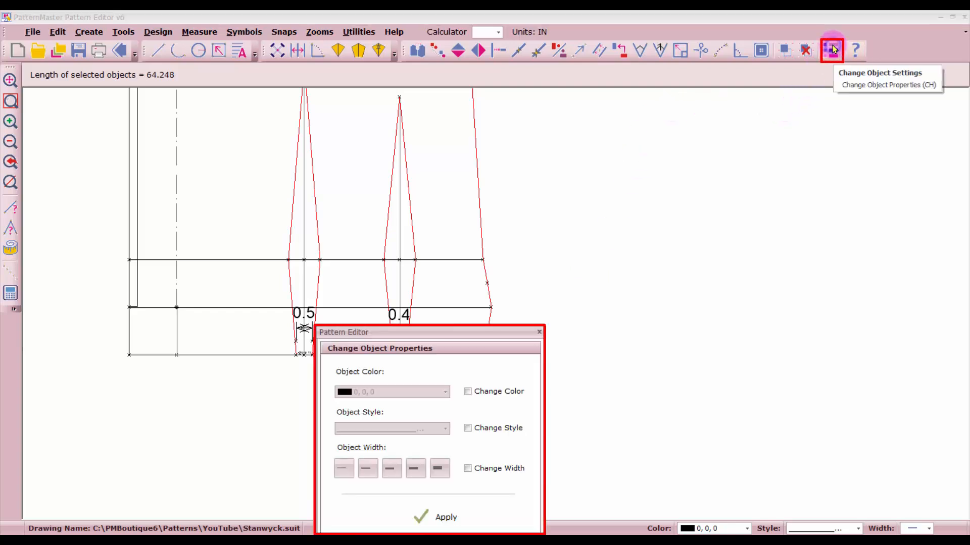
pyautogui.click(468, 429)
pyautogui.click(445, 429)
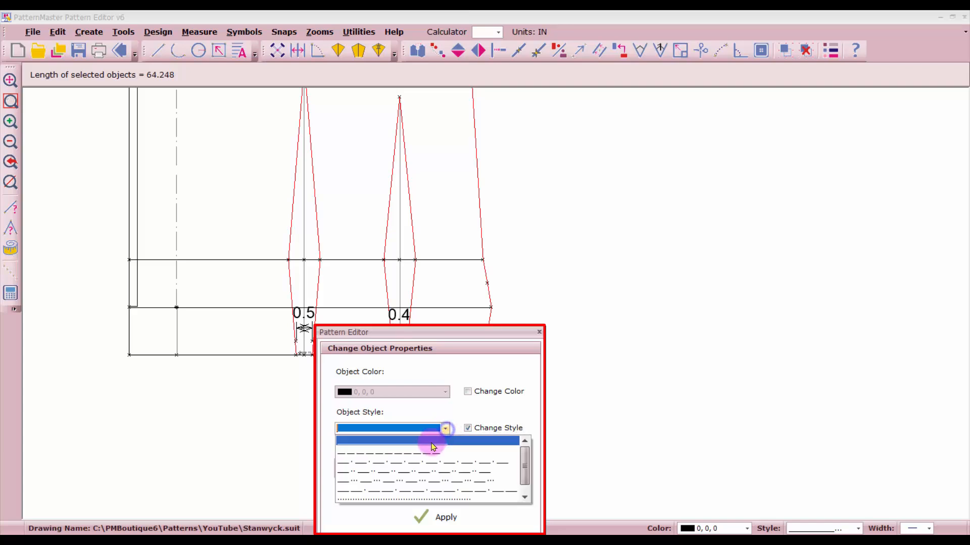
pyautogui.click(424, 453)
pyautogui.click(438, 516)
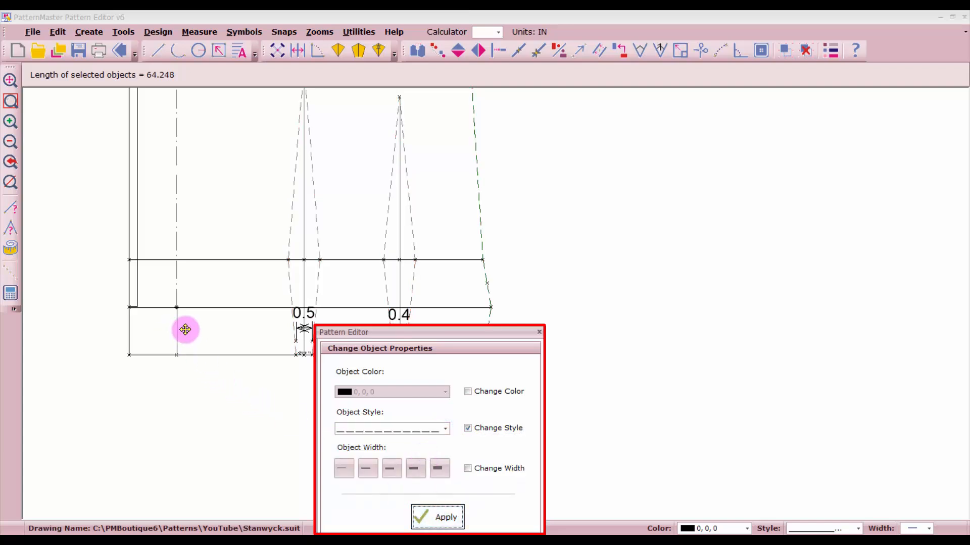
# Change the object style of the inner vertical line's short hem-end segment to the dashed pattern
pyautogui.click(176, 331)
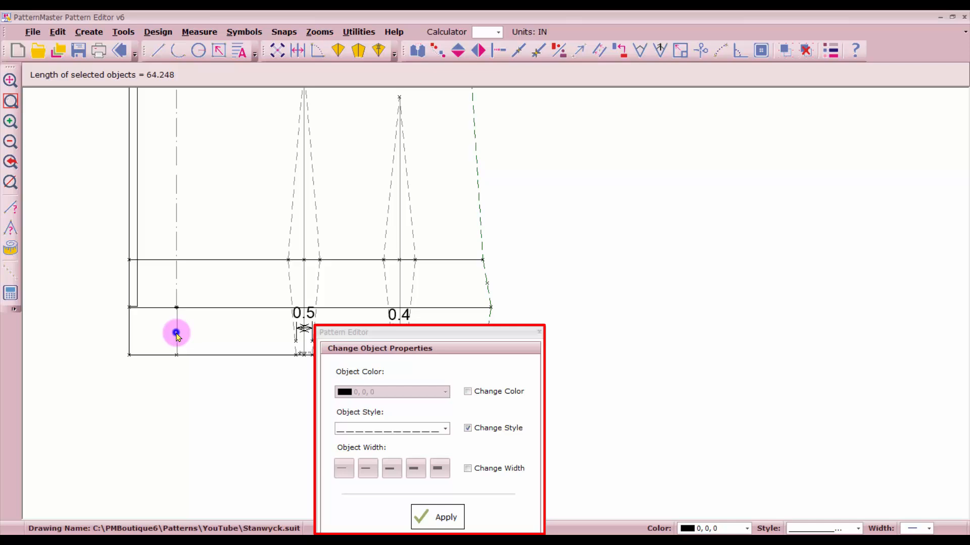
pyautogui.click(447, 517)
pyautogui.scroll(-1, 206, 242)
pyautogui.scroll(3, 495, 303)
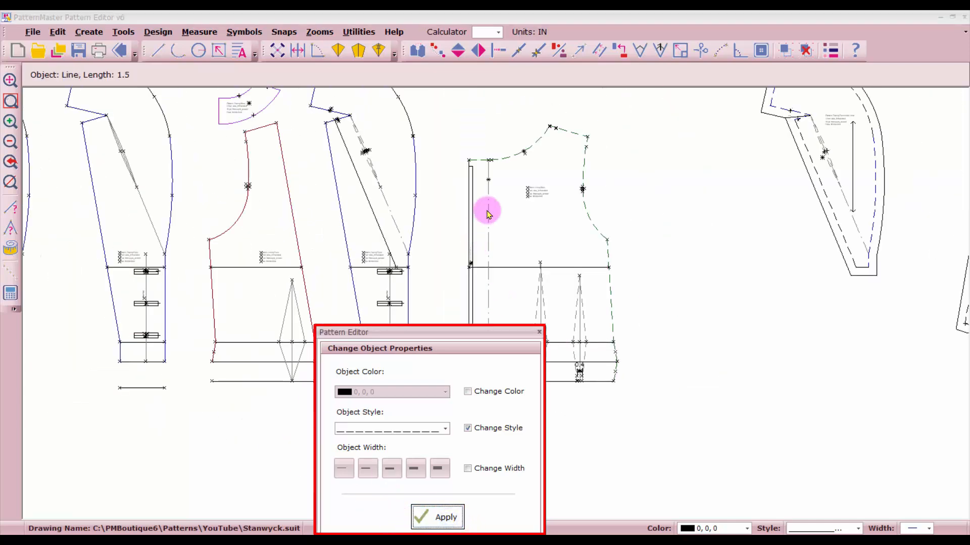
# Change the object style of the inner vertical line's short neckline-end segment to the dashed pattern
pyautogui.click(499, 268)
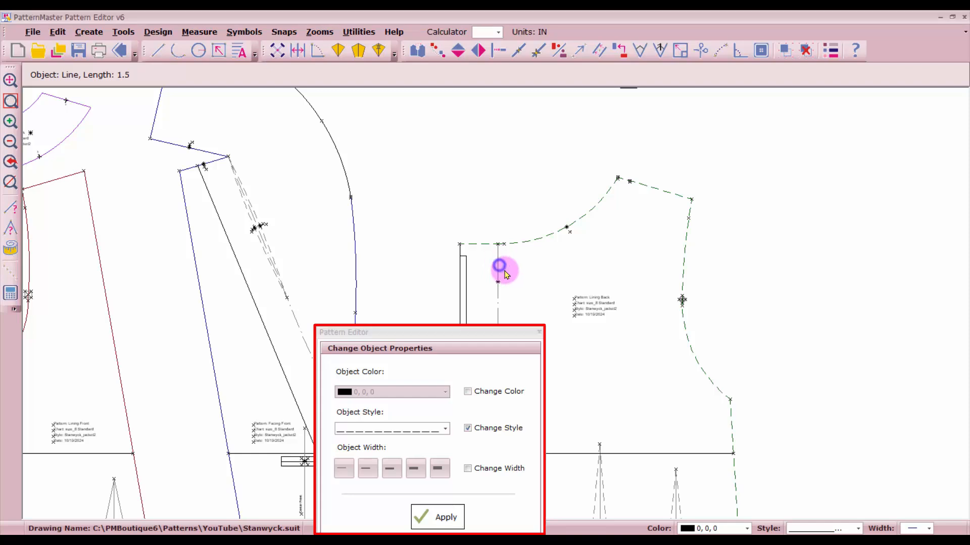
pyautogui.click(437, 517)
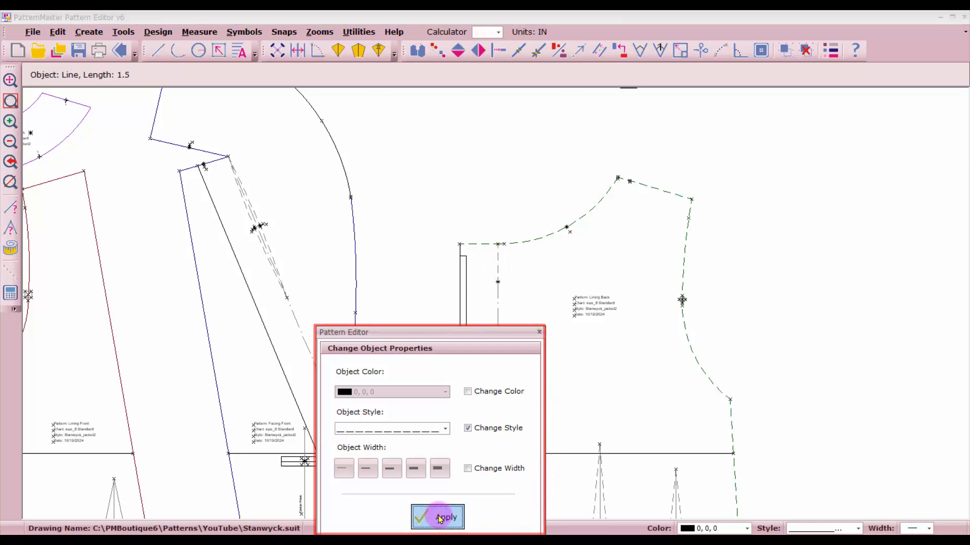
pyautogui.press('Escape')
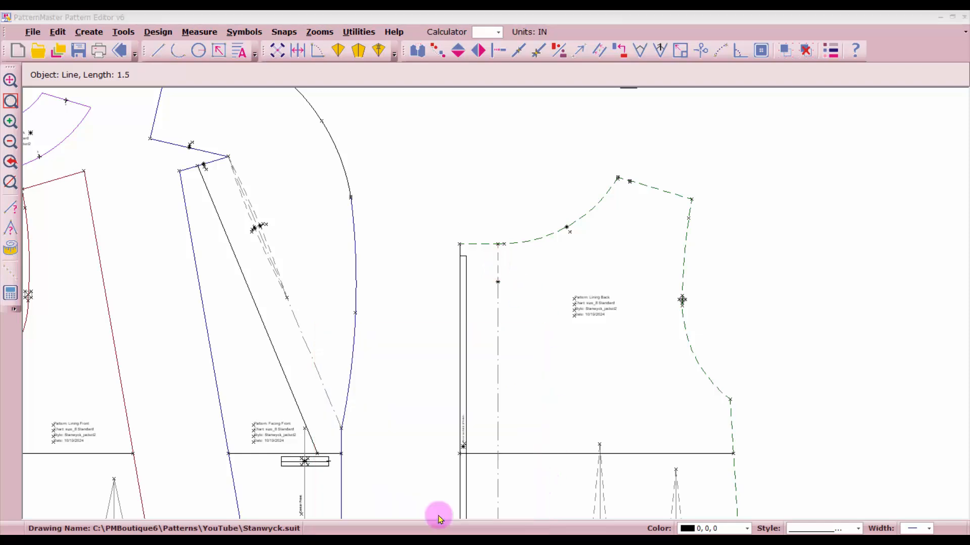
# Offset the lining back's neckline, shoulder and armhole lines 0.625 in outward as seam allowance
pyautogui.click(601, 50)
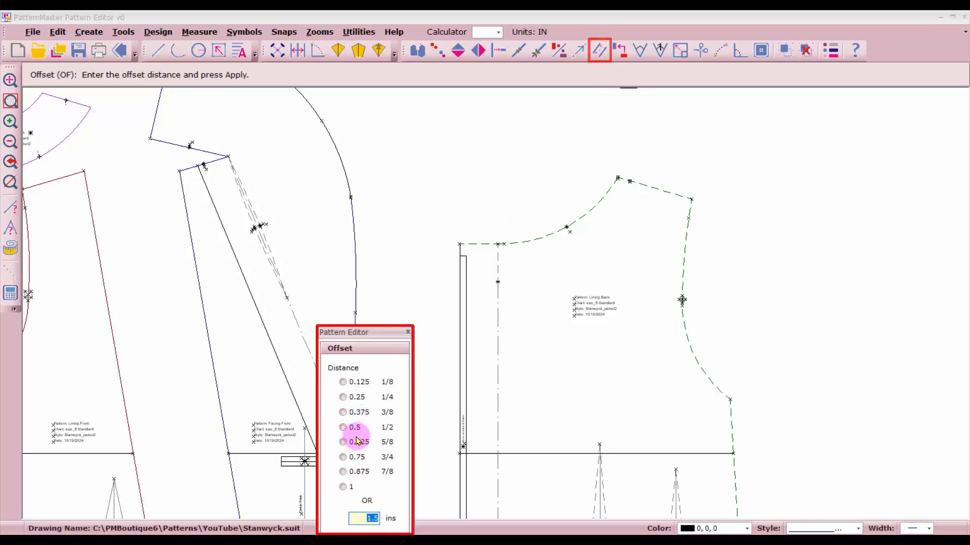
pyautogui.press('Return')
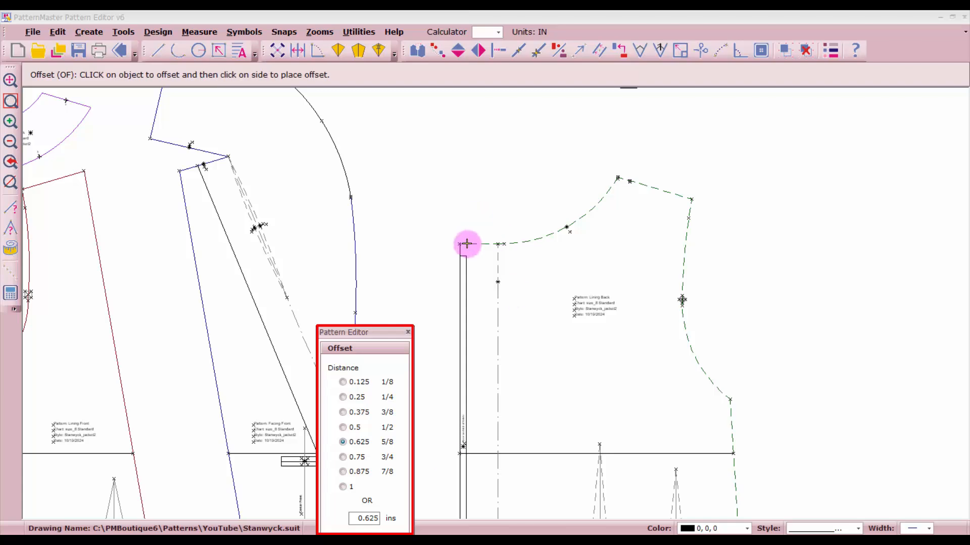
pyautogui.click(474, 243)
pyautogui.click(516, 236)
pyautogui.click(660, 186)
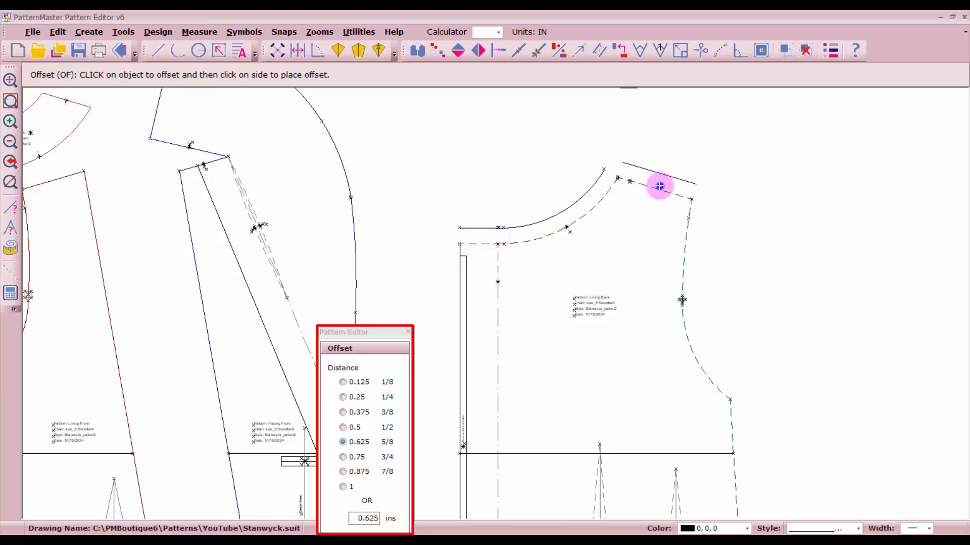
pyautogui.click(695, 232)
# Offset the lining back's long side seam and its two short lower segments 0.625 in outward
pyautogui.scroll(-1, 771, 445)
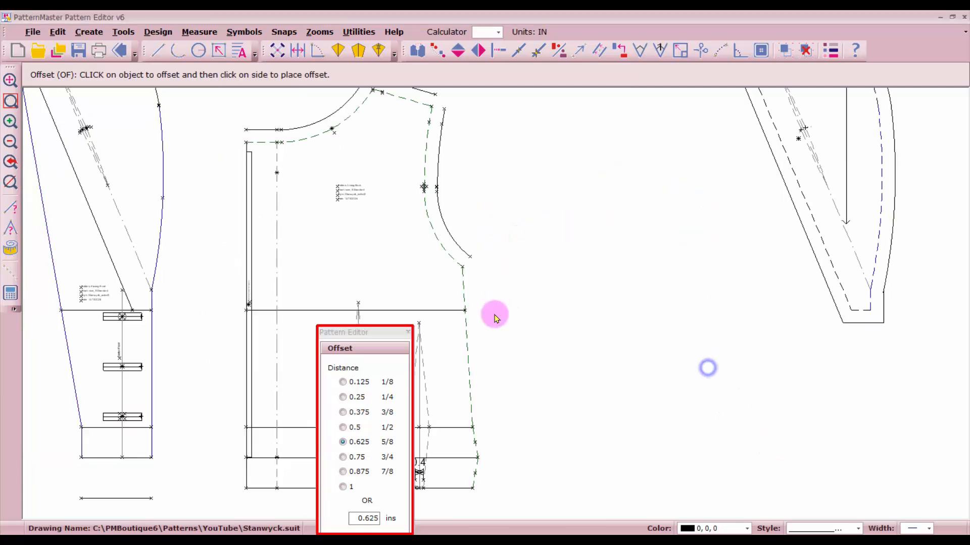
pyautogui.click(469, 290)
pyautogui.scroll(1, 476, 439)
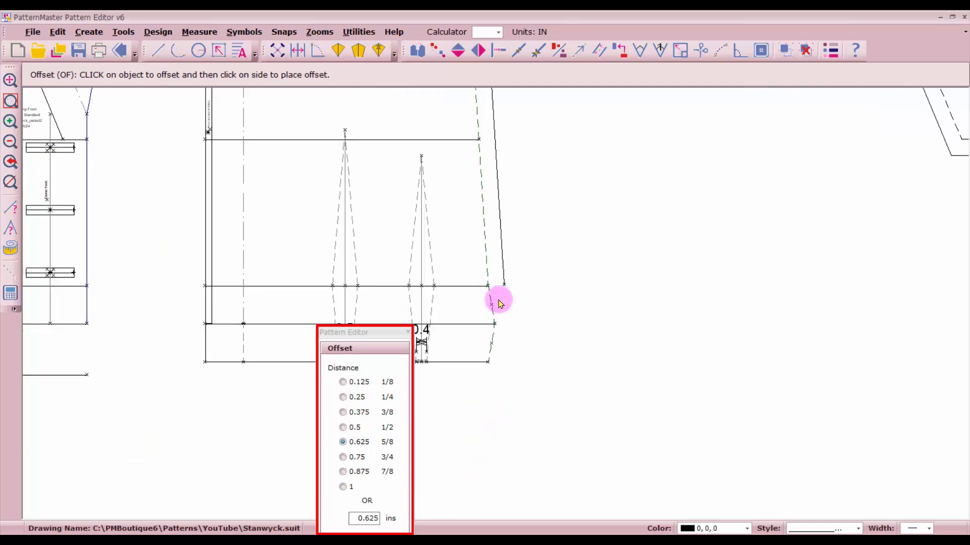
pyautogui.click(498, 299)
pyautogui.click(498, 343)
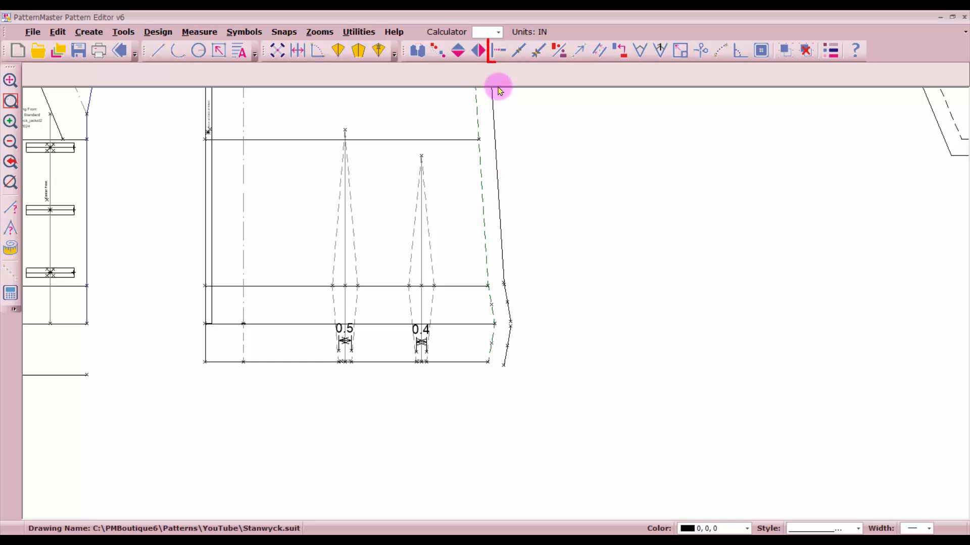
# Intersect the lining back's hem line with the lowest offset side segment so they meet at the corner
pyautogui.click(498, 50)
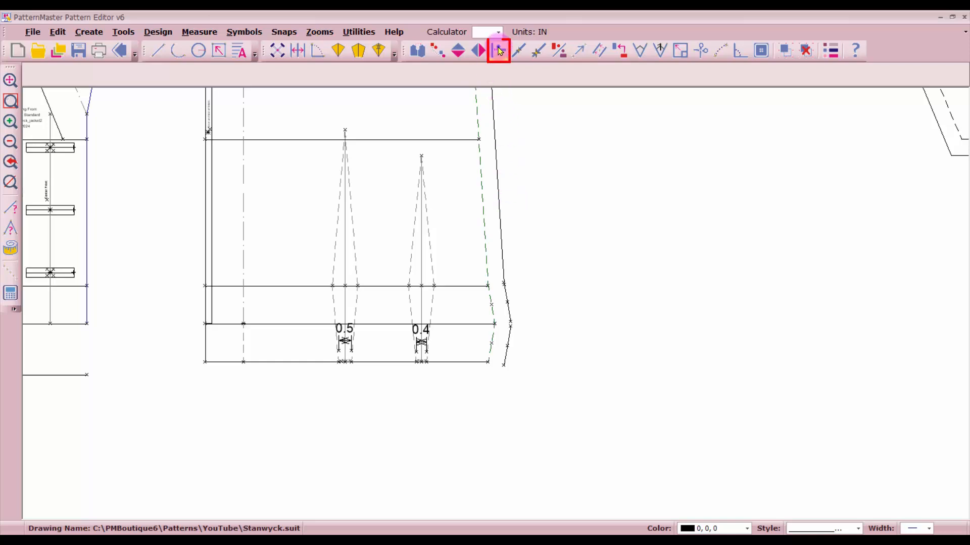
pyautogui.click(472, 360)
pyautogui.click(509, 344)
pyautogui.rightClick(511, 342)
pyautogui.click(509, 344)
pyautogui.click(498, 362)
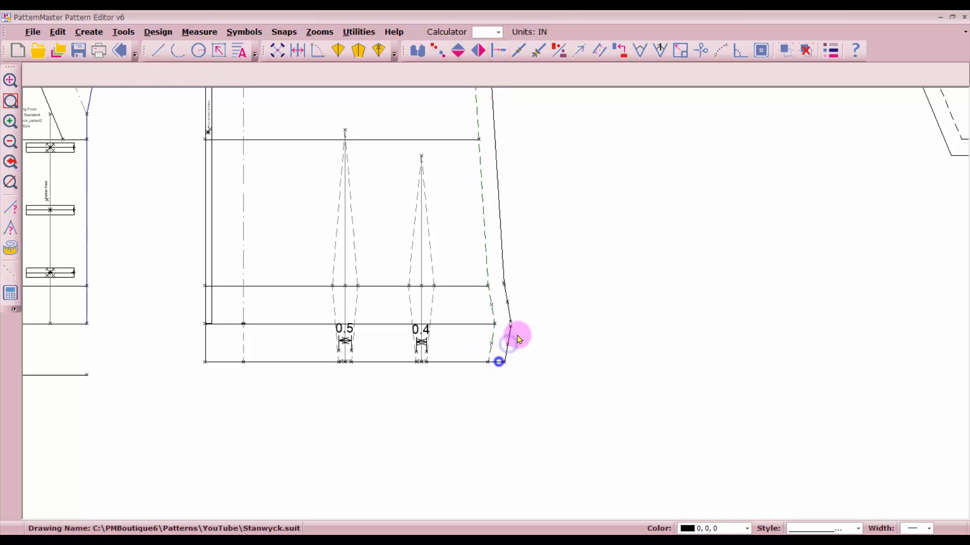
# Intersect the two short offset side segments with each other and with the long offset side seam above
pyautogui.rightClick(507, 338)
pyautogui.click(506, 337)
pyautogui.click(507, 308)
pyautogui.rightClick(510, 306)
pyautogui.click(509, 304)
pyautogui.click(513, 332)
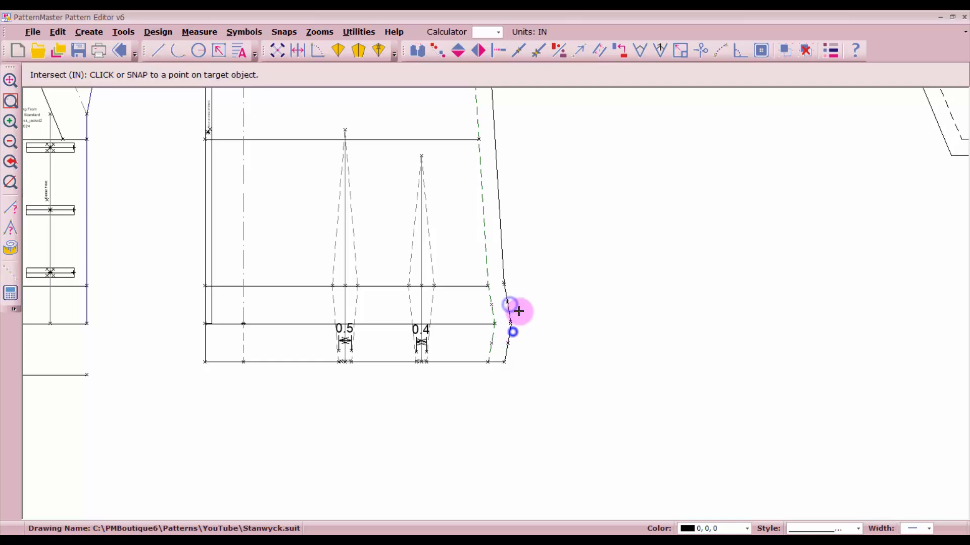
pyautogui.rightClick(510, 298)
pyautogui.click(508, 296)
pyautogui.click(503, 264)
# Intersect the offset side seam and the offset armhole curve so they meet at the underarm corner
pyautogui.scroll(-4, 480, 164)
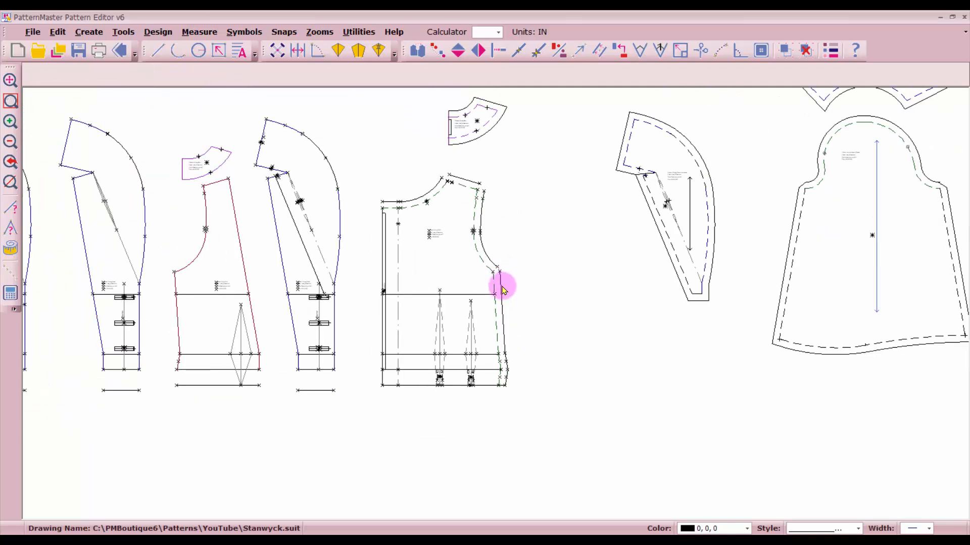
pyautogui.scroll(3, 501, 285)
pyautogui.rightClick(494, 302)
pyautogui.click(494, 296)
pyautogui.click(485, 263)
pyautogui.rightClick(484, 264)
pyautogui.click(484, 262)
pyautogui.click(491, 282)
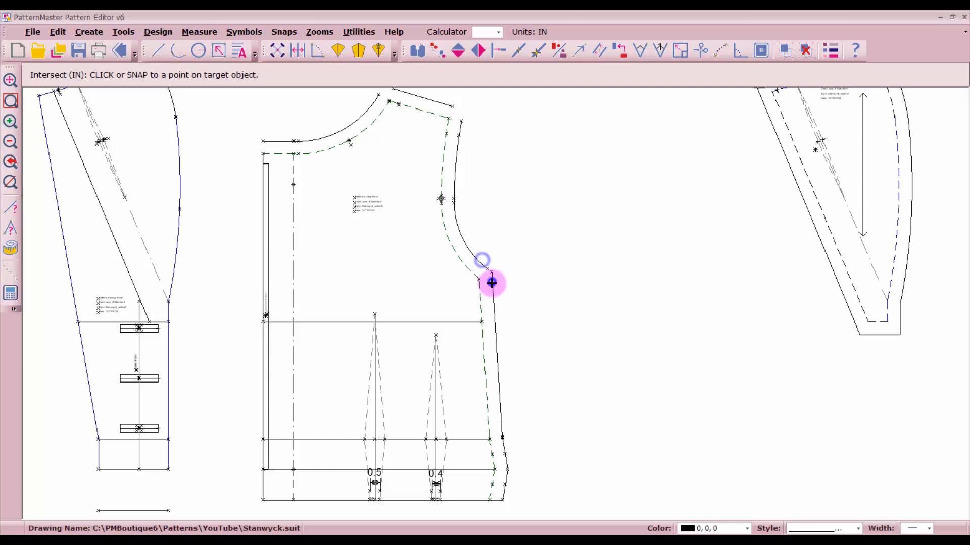
# Draw lines joining both ends of the offset shoulder line to the offset armhole and neckline curves
pyautogui.scroll(3, 461, 128)
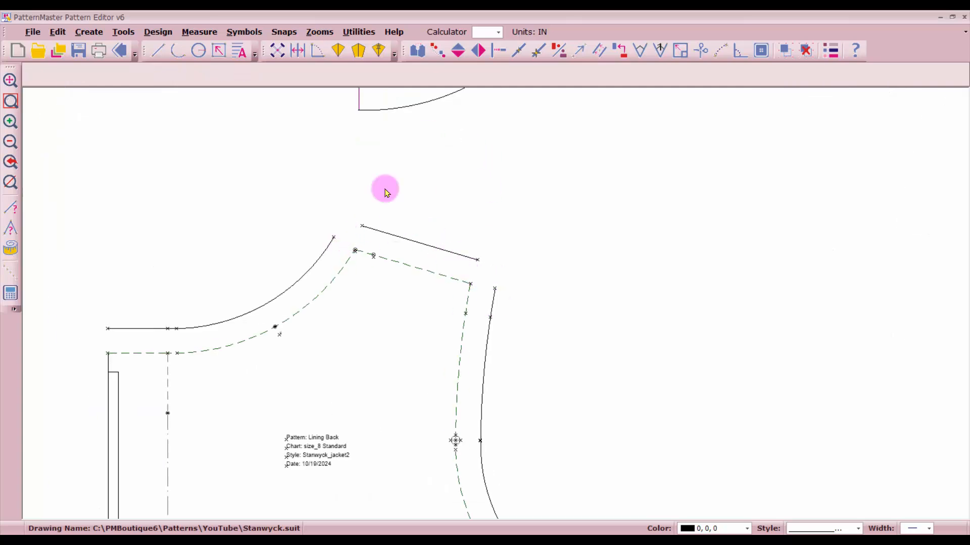
pyautogui.click(157, 52)
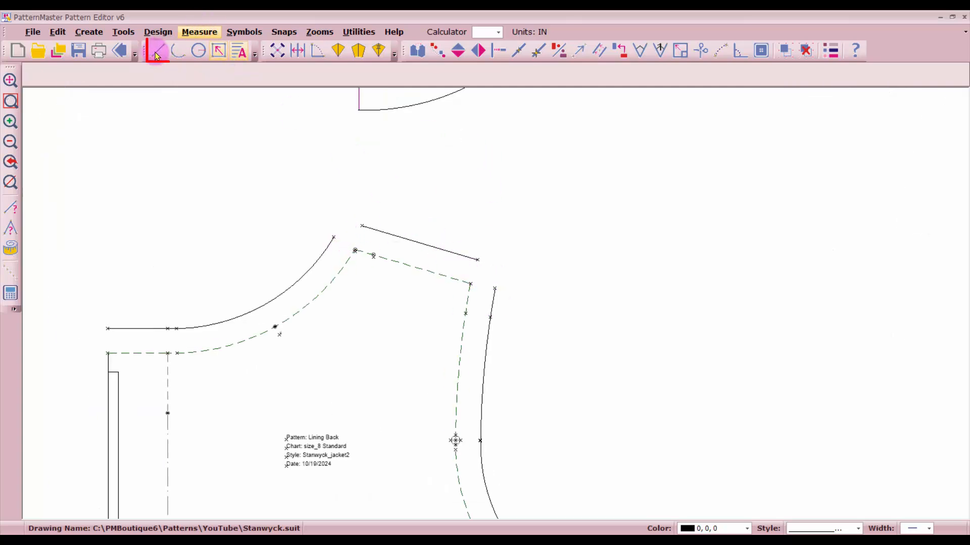
pyautogui.click(495, 291)
pyautogui.click(479, 262)
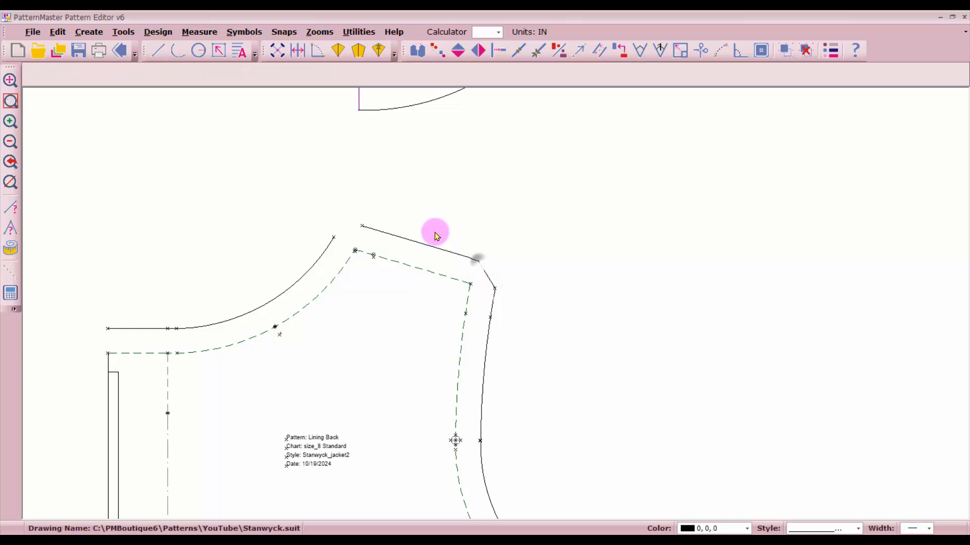
pyautogui.click(364, 226)
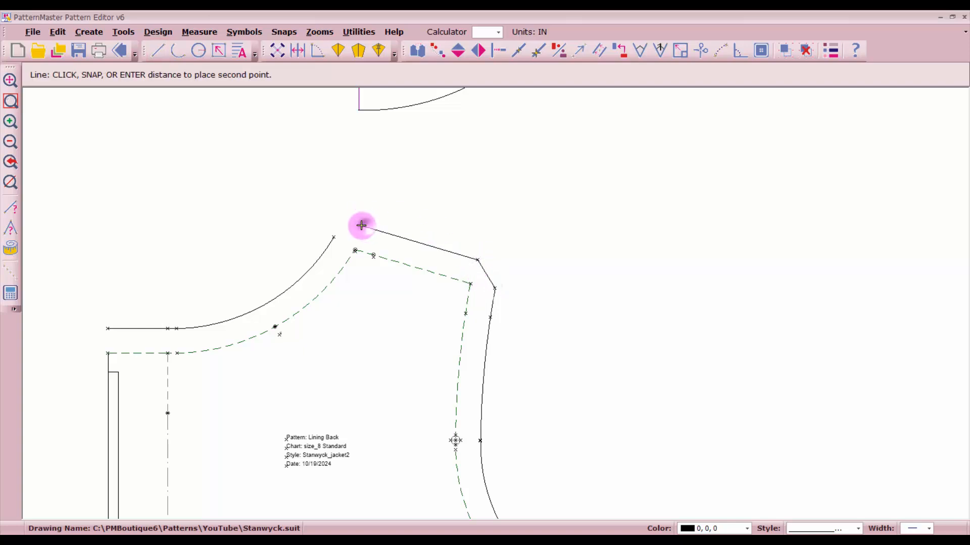
pyautogui.click(333, 237)
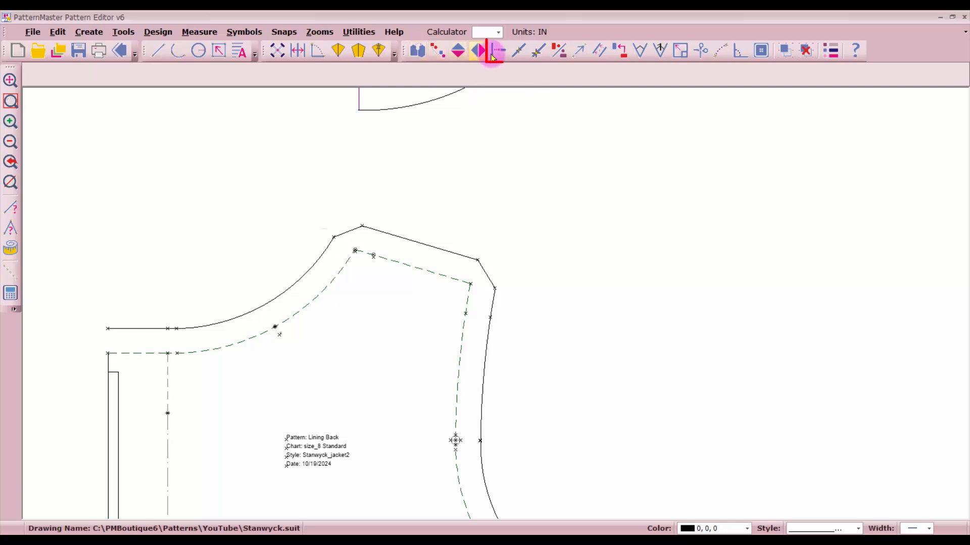
# Extend the lining back's center fold edge up to the offset neckline with Intersect
pyautogui.click(495, 53)
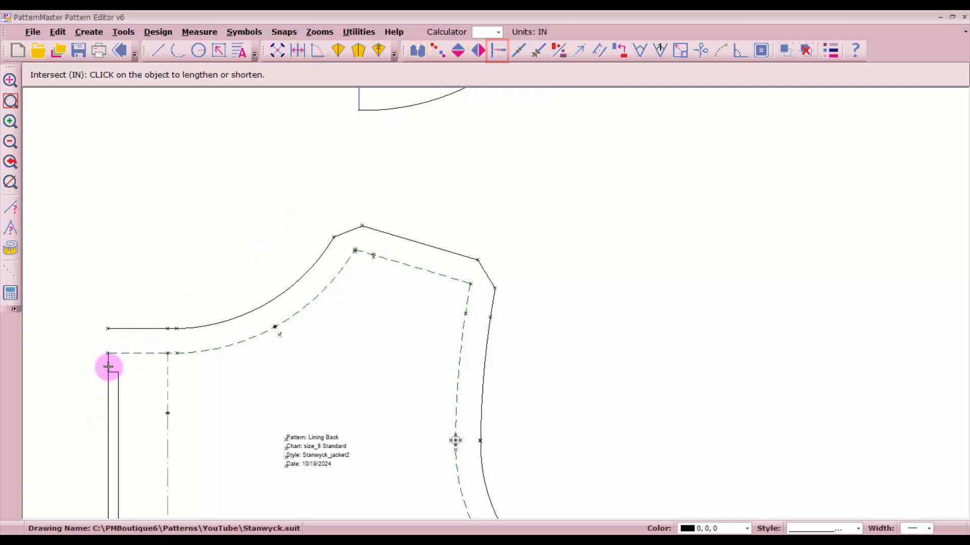
pyautogui.click(108, 367)
pyautogui.click(130, 328)
# Select the whole lining back piece with its seam allowance and combine it into a single block
pyautogui.scroll(-3, 165, 464)
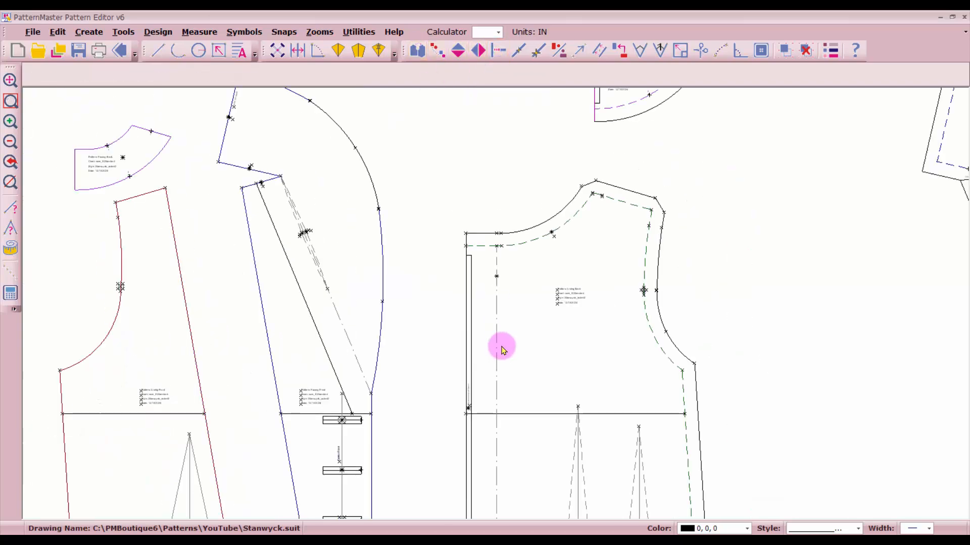
pyautogui.scroll(-1, 502, 348)
pyautogui.scroll(2, 508, 512)
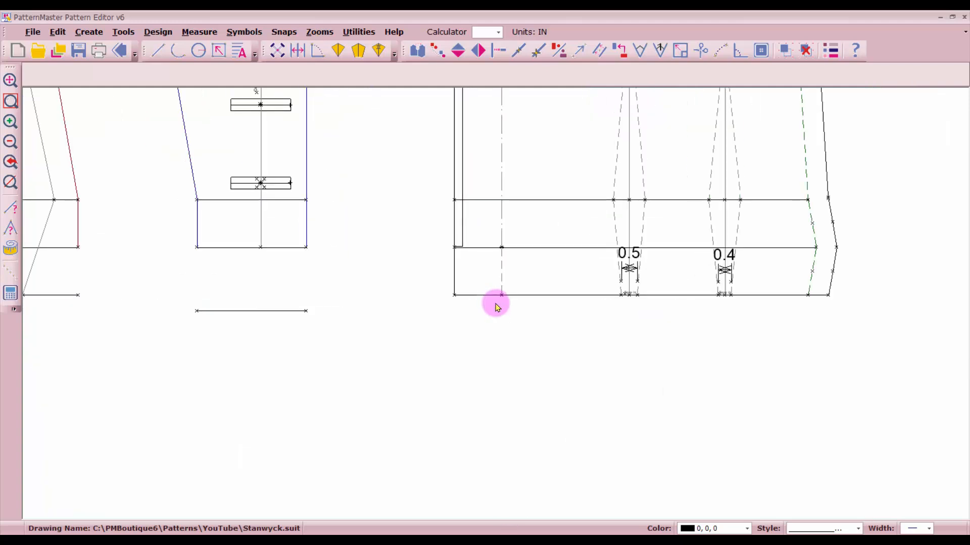
pyautogui.scroll(-1, 597, 264)
pyautogui.scroll(-1, 497, 307)
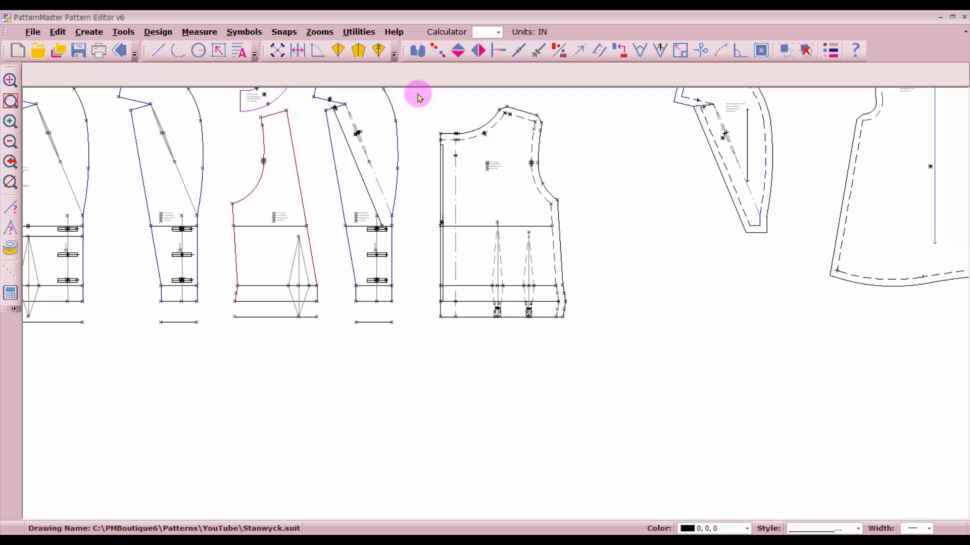
pyautogui.moveTo(418, 96); pyautogui.dragTo(598, 345)
pyautogui.click(786, 50)
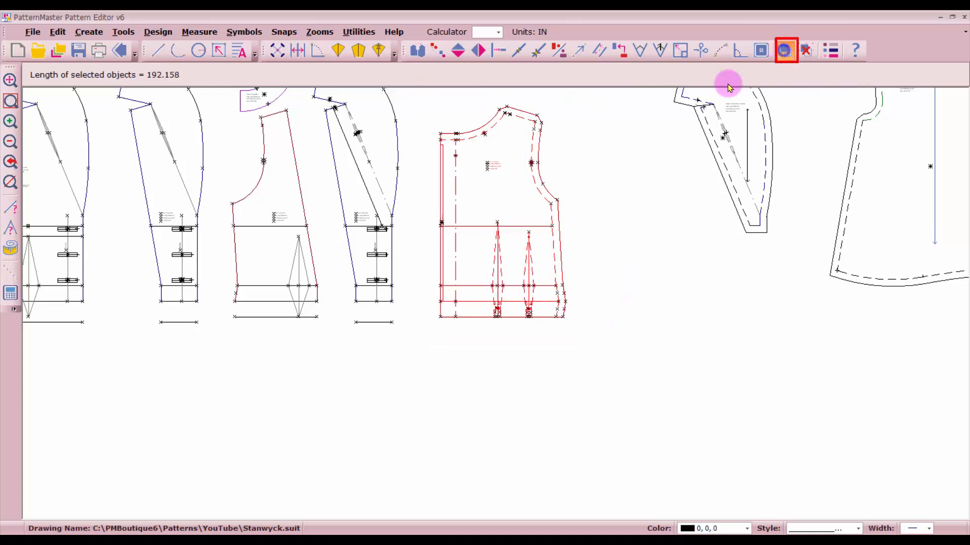
# Extend the front edge of the front facing beside the lining back down to the lower hem line with Intersect
pyautogui.scroll(1, 479, 282)
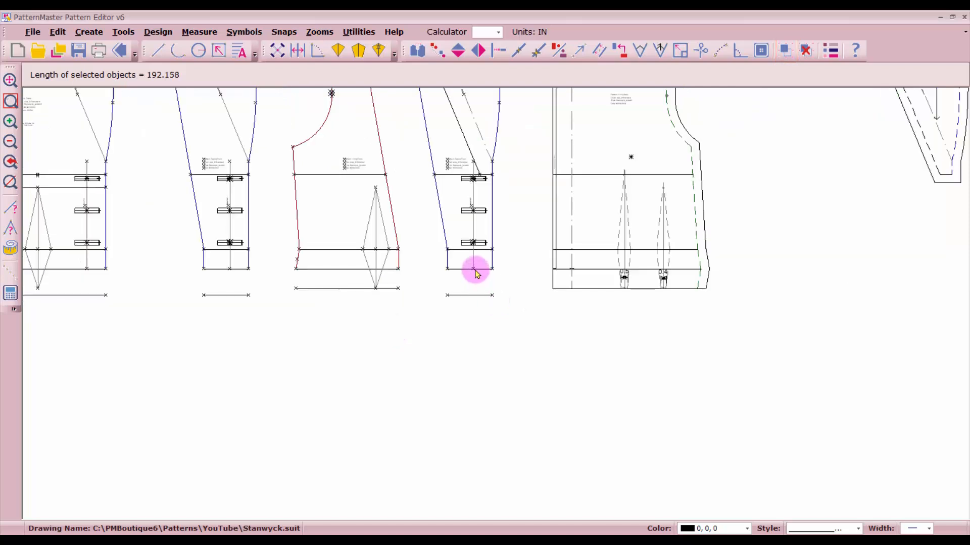
pyautogui.scroll(1, 516, 218)
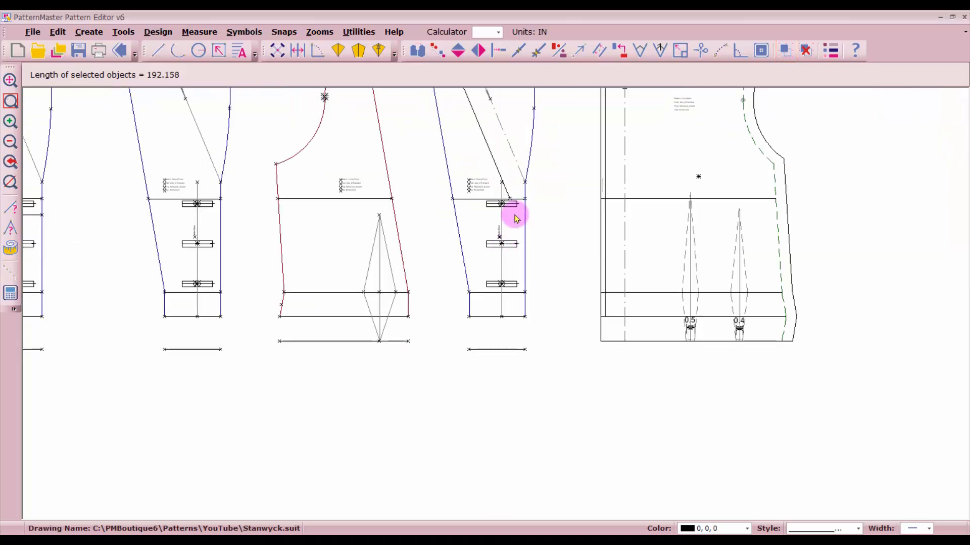
pyautogui.scroll(2, 515, 219)
pyautogui.scroll(4, 495, 305)
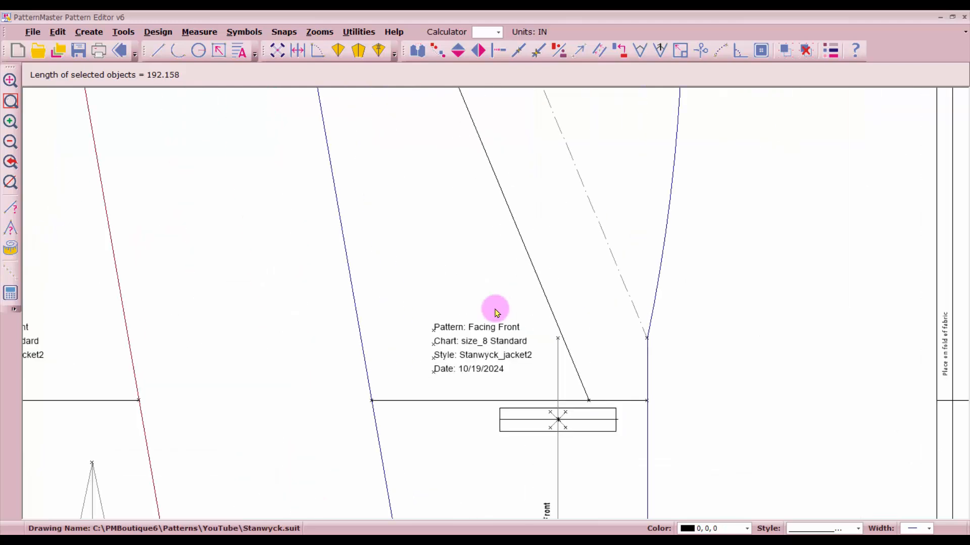
pyautogui.scroll(-6, 512, 370)
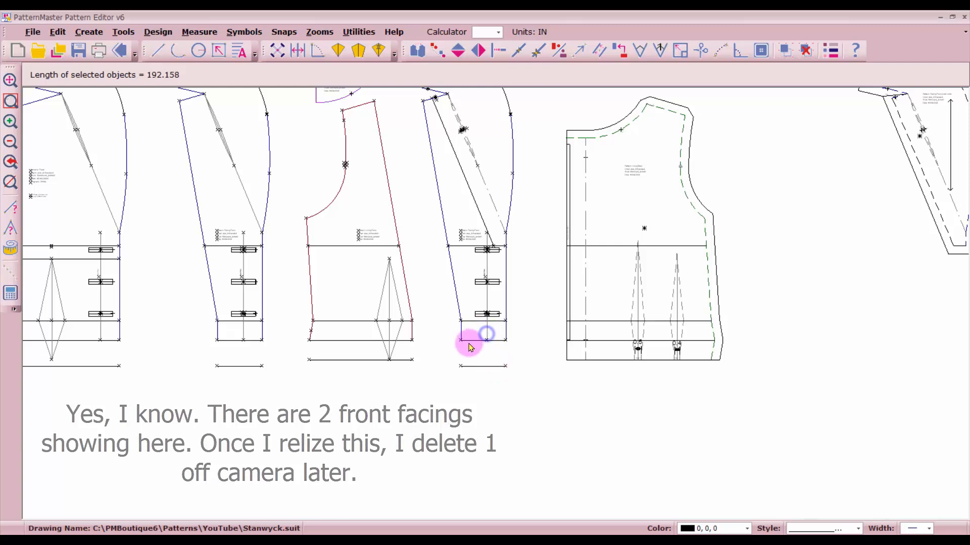
pyautogui.click(486, 335)
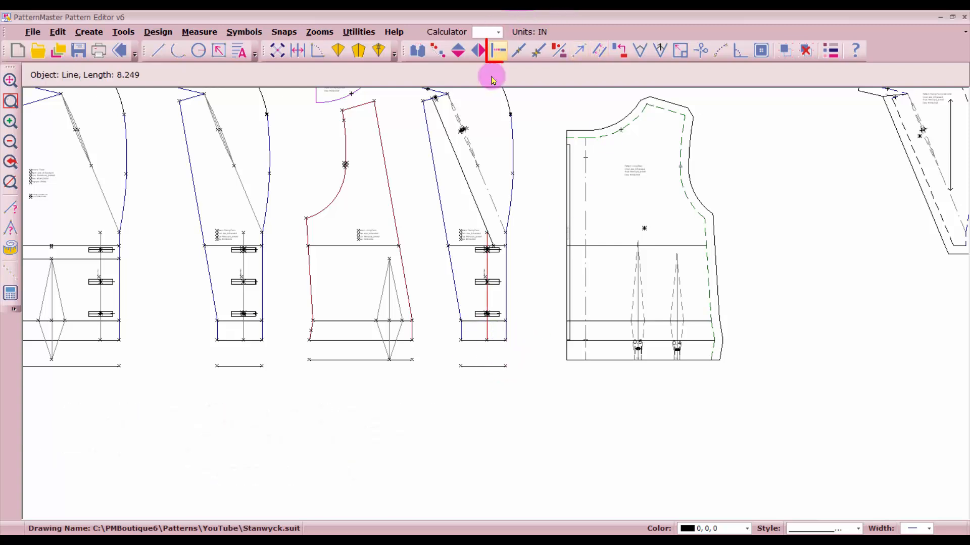
pyautogui.click(498, 52)
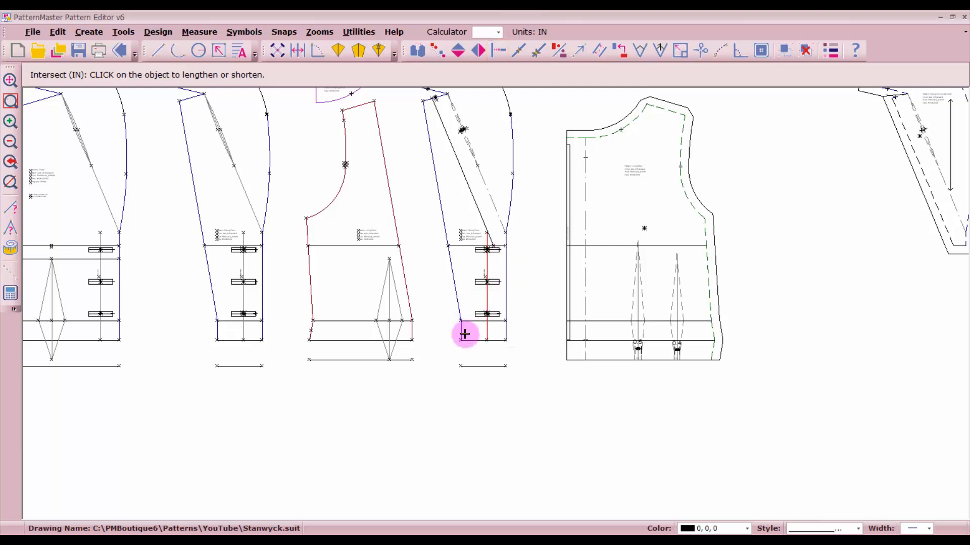
pyautogui.click(504, 331)
pyautogui.click(494, 367)
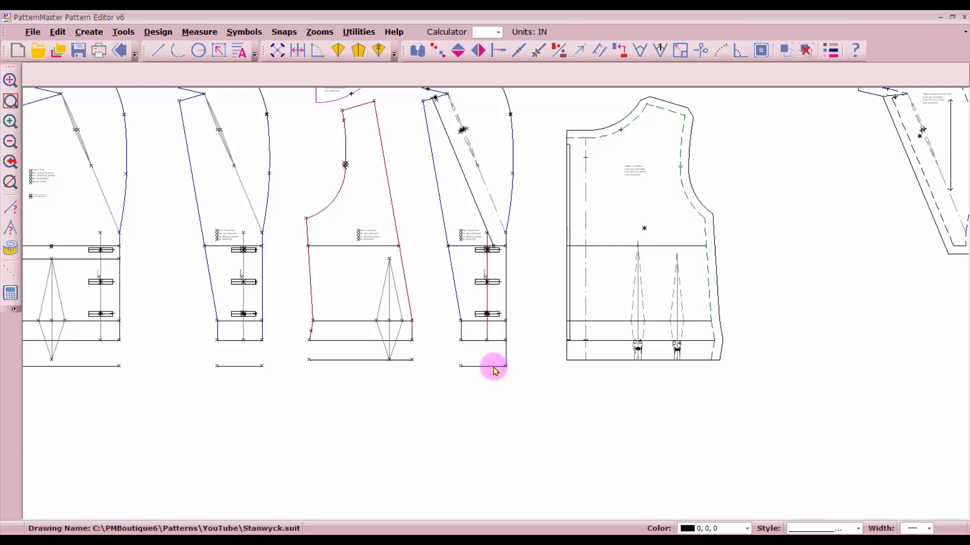
# Extend the same facing's short vertical inner edge segment down to the lower hem line
pyautogui.scroll(3, 494, 304)
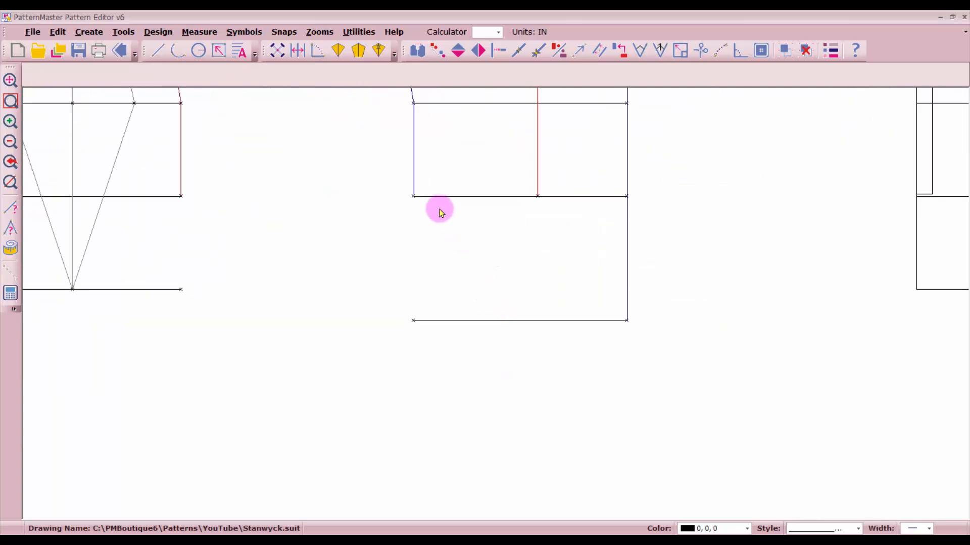
pyautogui.rightClick(427, 186)
pyautogui.click(411, 176)
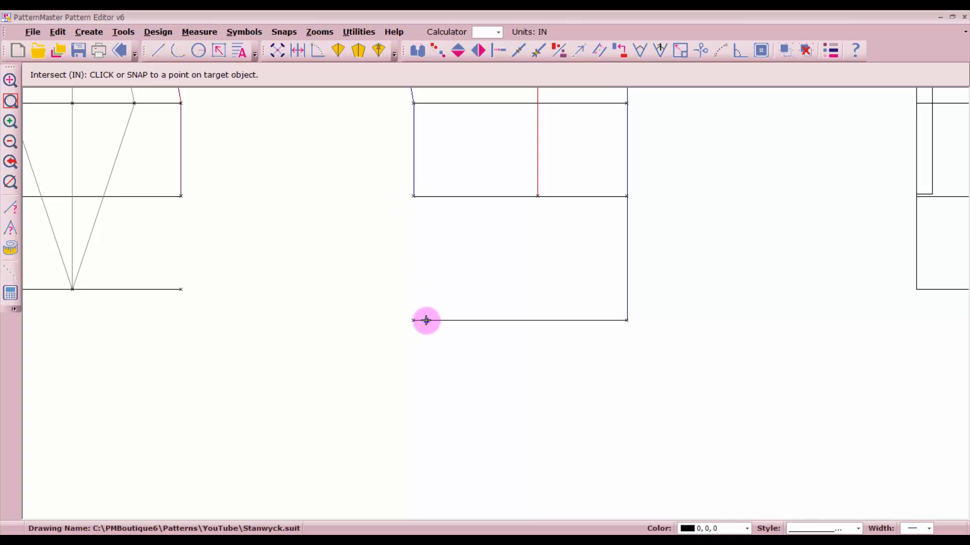
pyautogui.click(426, 320)
# Change the line style of the front facing's outline, including its collar, neck, shoulder, inner, front and hem edges, to dashed
pyautogui.scroll(-5, 495, 308)
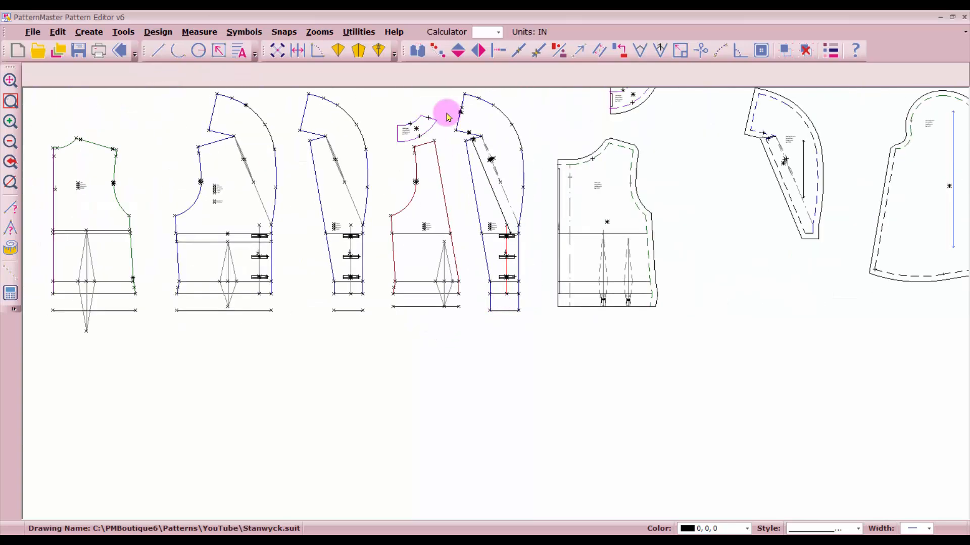
pyautogui.click(518, 298)
pyautogui.click(489, 298)
pyautogui.click(485, 258)
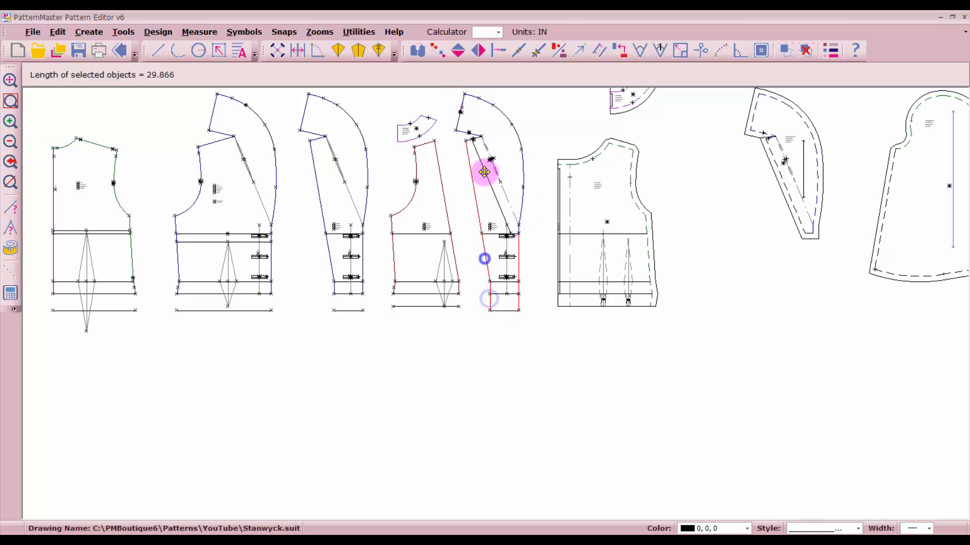
pyautogui.scroll(3, 470, 138)
pyautogui.scroll(3, 490, 303)
pyautogui.click(452, 236)
pyautogui.click(488, 212)
pyautogui.click(398, 157)
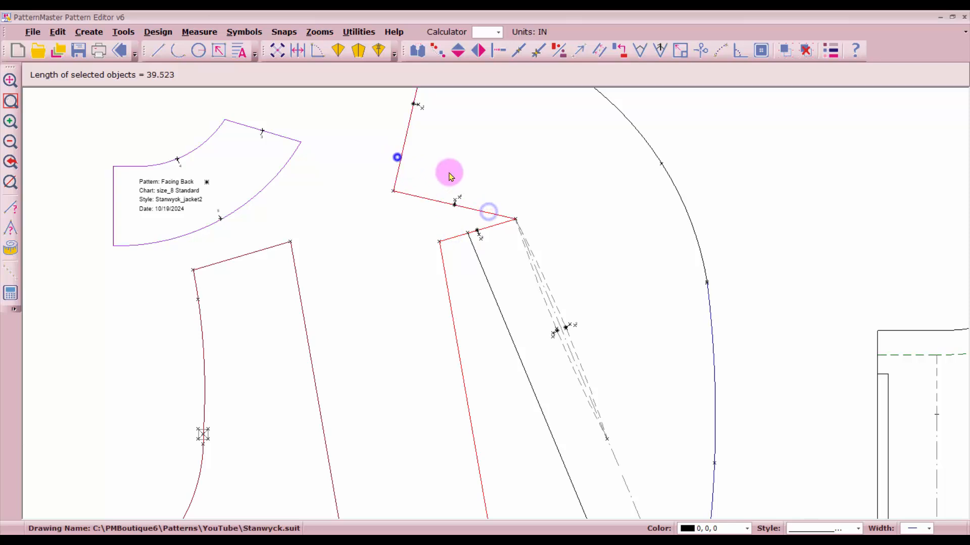
pyautogui.scroll(-3, 448, 175)
pyautogui.click(507, 242)
pyautogui.click(589, 303)
pyautogui.click(609, 395)
pyautogui.scroll(-1, 629, 422)
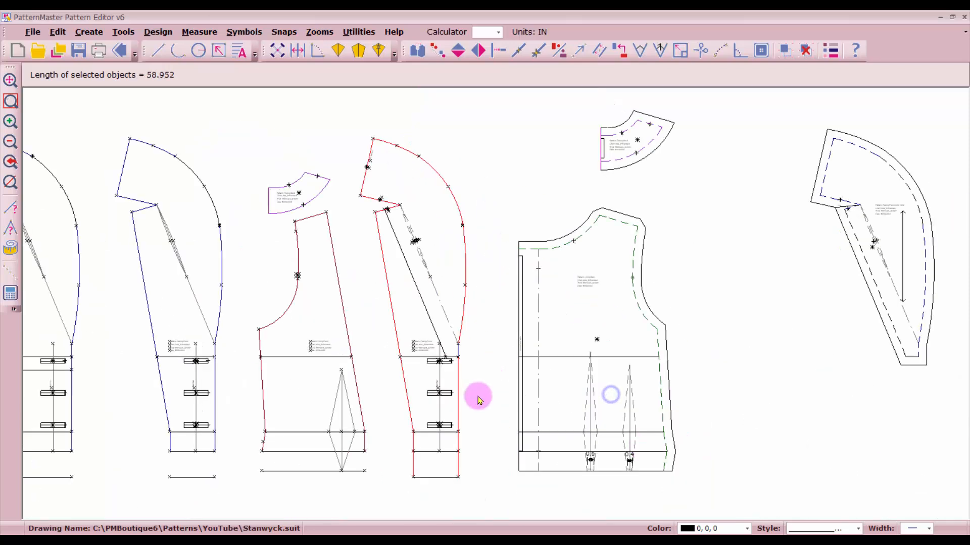
pyautogui.click(826, 49)
pyautogui.click(467, 428)
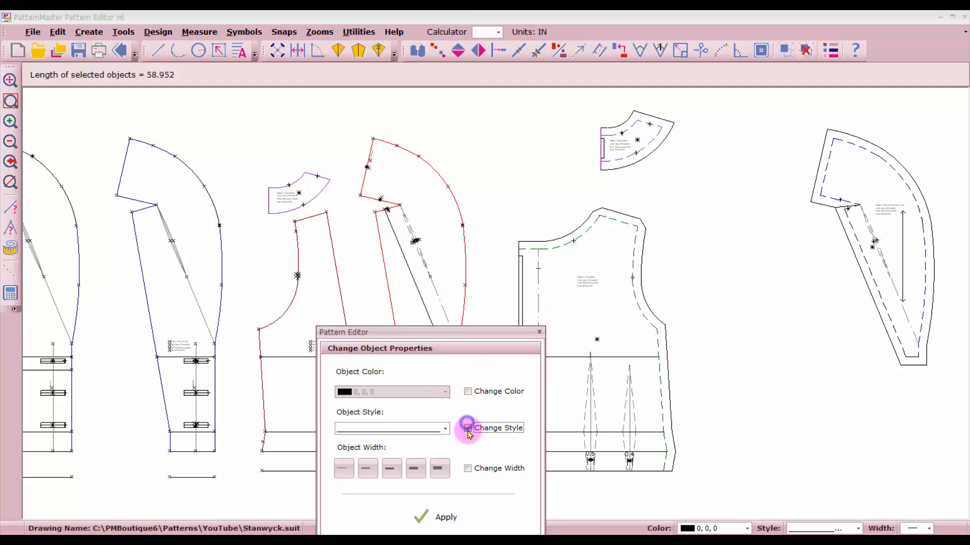
pyautogui.click(444, 429)
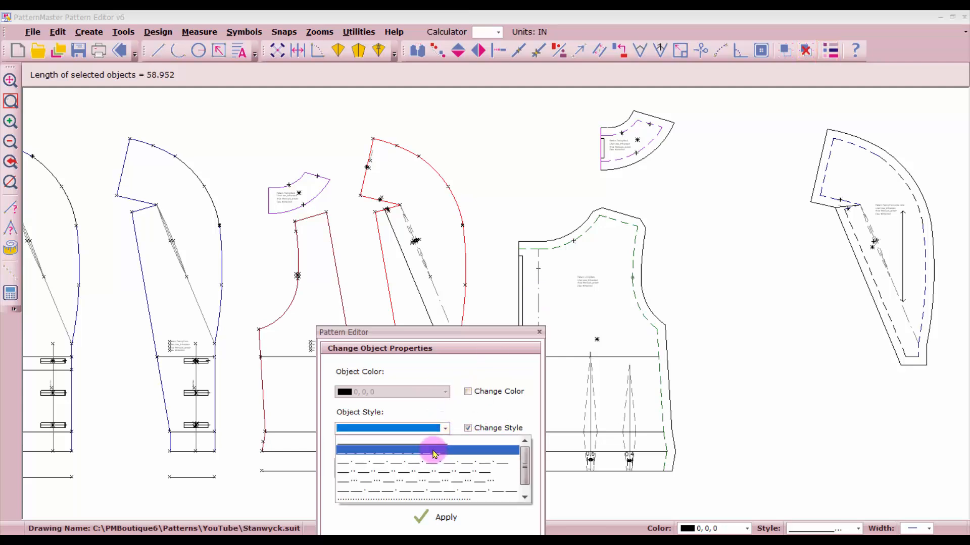
pyautogui.click(433, 453)
pyautogui.click(450, 518)
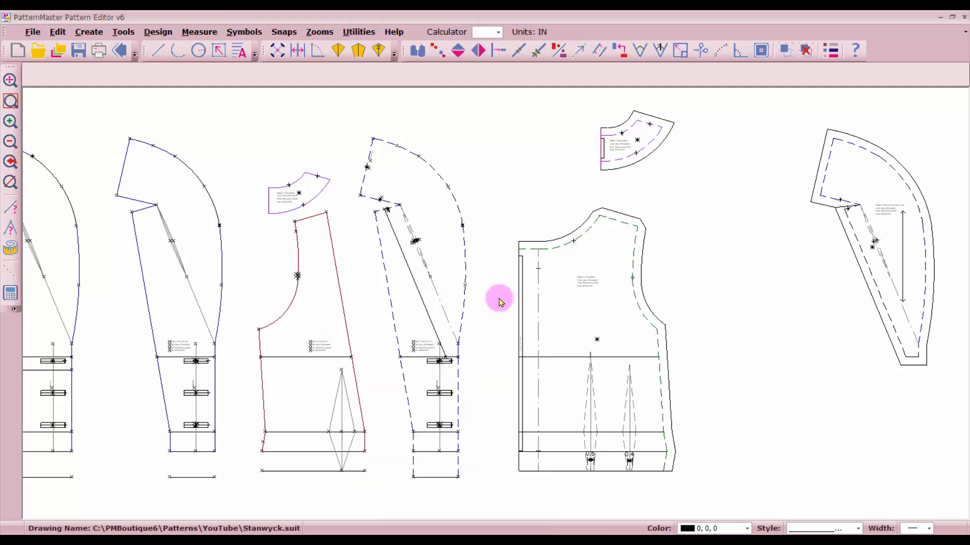
# Move the finished lining back farther away to make room, and shift the whole front facing clear of the lining front
pyautogui.click(575, 350)
pyautogui.moveTo(562, 367); pyautogui.dragTo(744, 367)
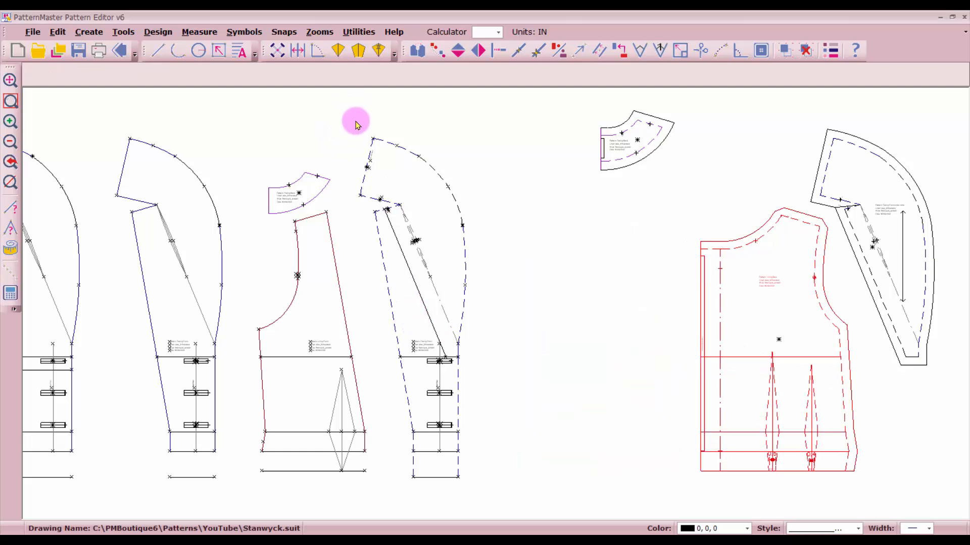
pyautogui.moveTo(356, 120); pyautogui.dragTo(499, 510)
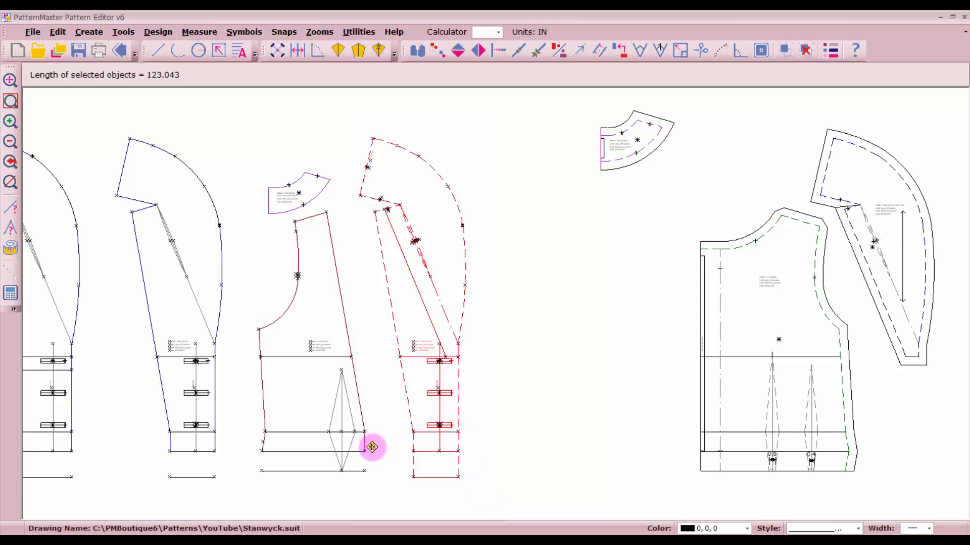
pyautogui.scroll(2, 372, 448)
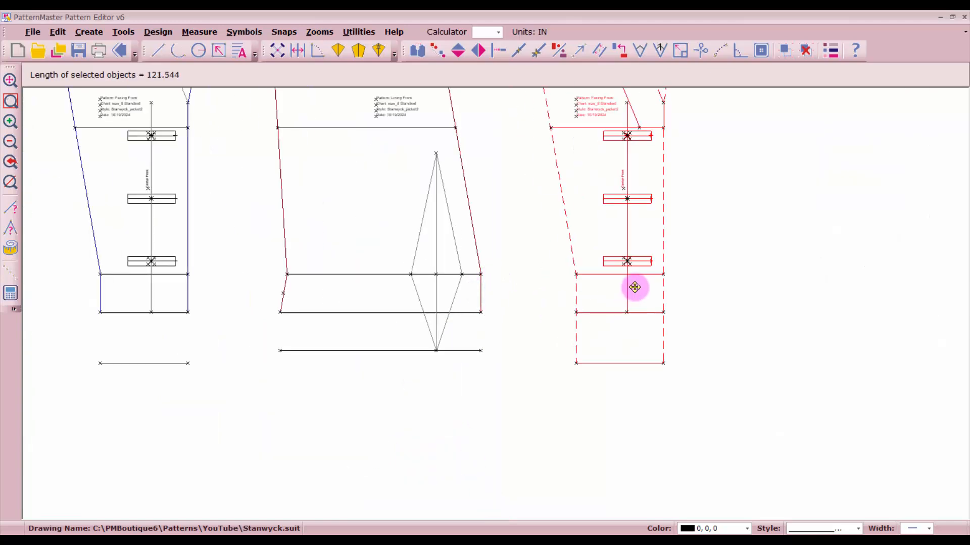
pyautogui.scroll(-2, 630, 240)
pyautogui.moveTo(493, 292); pyautogui.dragTo(524, 282)
pyautogui.scroll(-1, 470, 301)
pyautogui.scroll(-1, 470, 301)
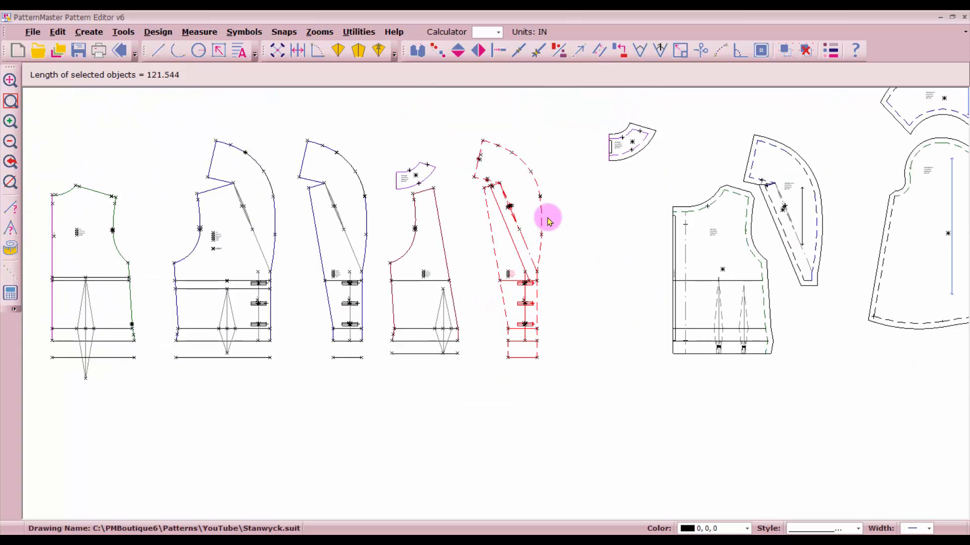
# Offset the front facing's inner edge segments and its front edge segments outward by 0.625 in for the seam allowance
pyautogui.click(598, 60)
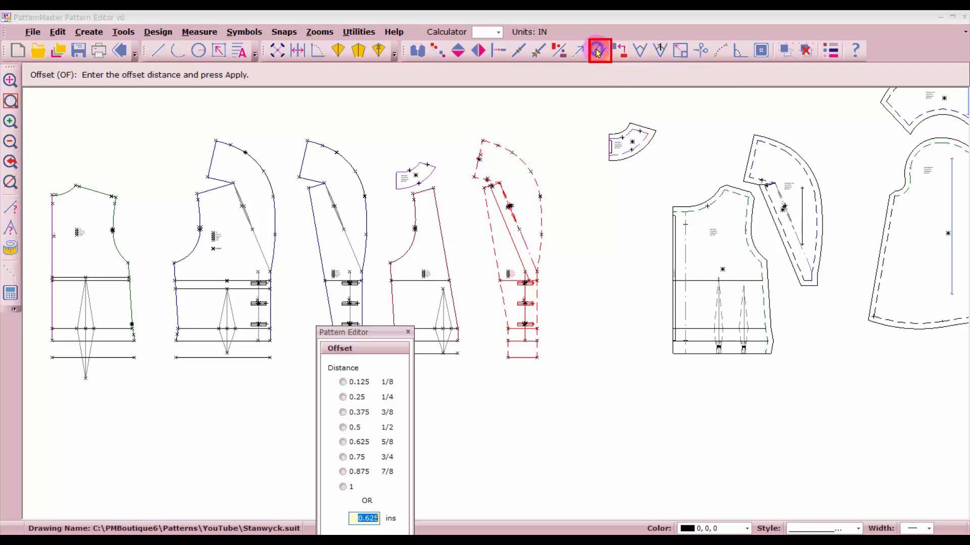
pyautogui.click(364, 442)
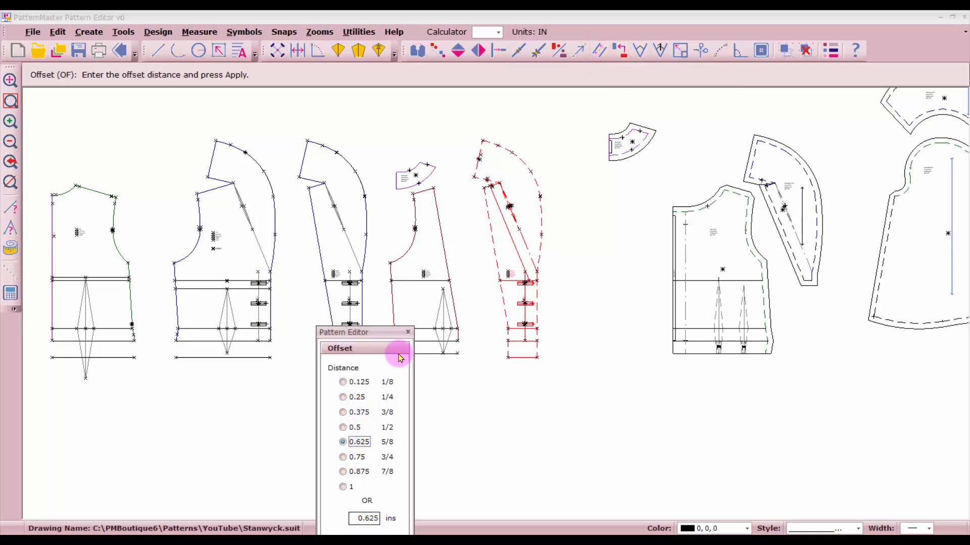
pyautogui.moveTo(389, 334); pyautogui.dragTo(304, 128)
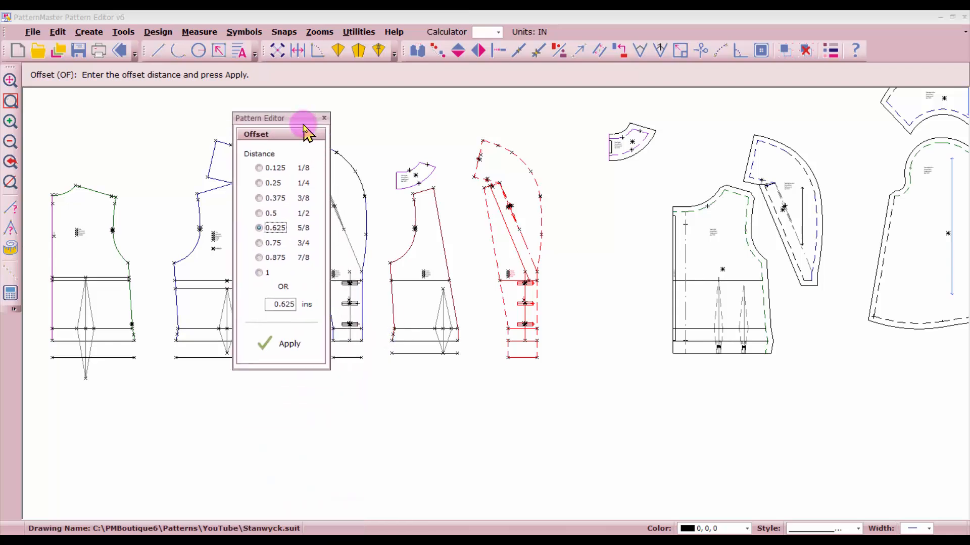
pyautogui.click(283, 343)
pyautogui.click(500, 350)
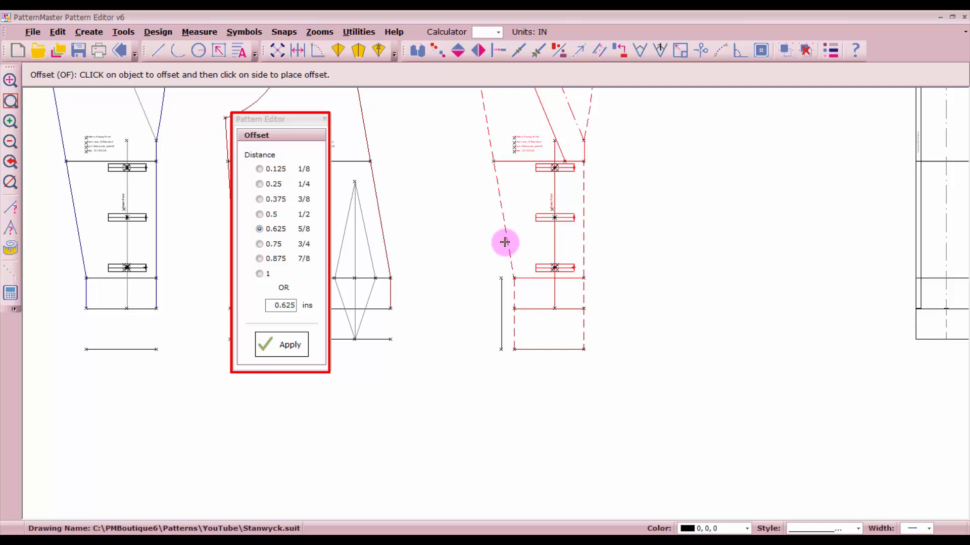
pyautogui.click(505, 242)
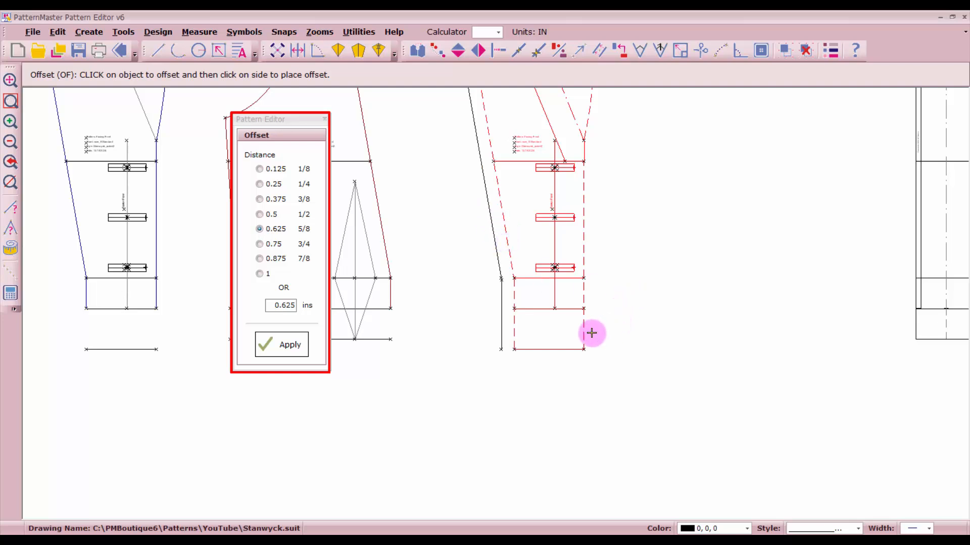
pyautogui.scroll(-3, 595, 216)
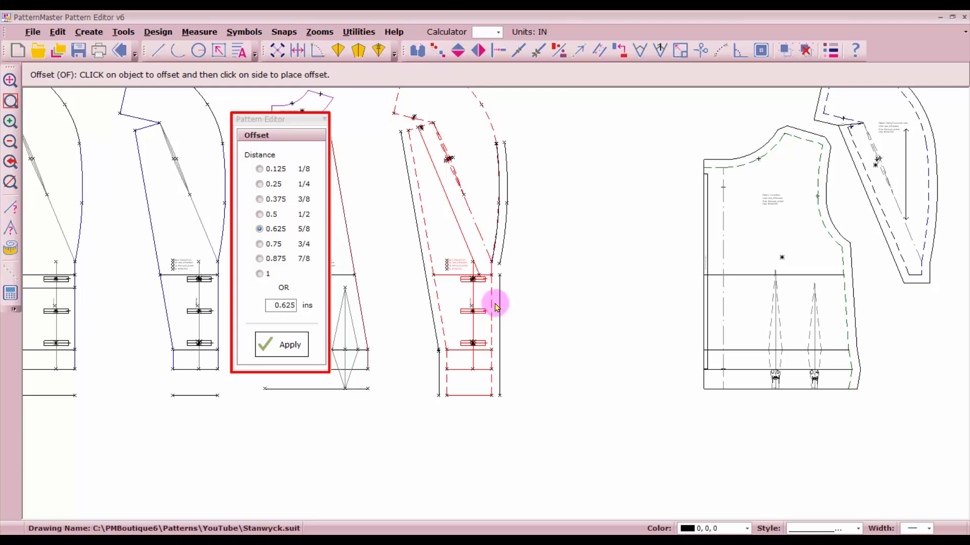
pyautogui.scroll(3, 494, 303)
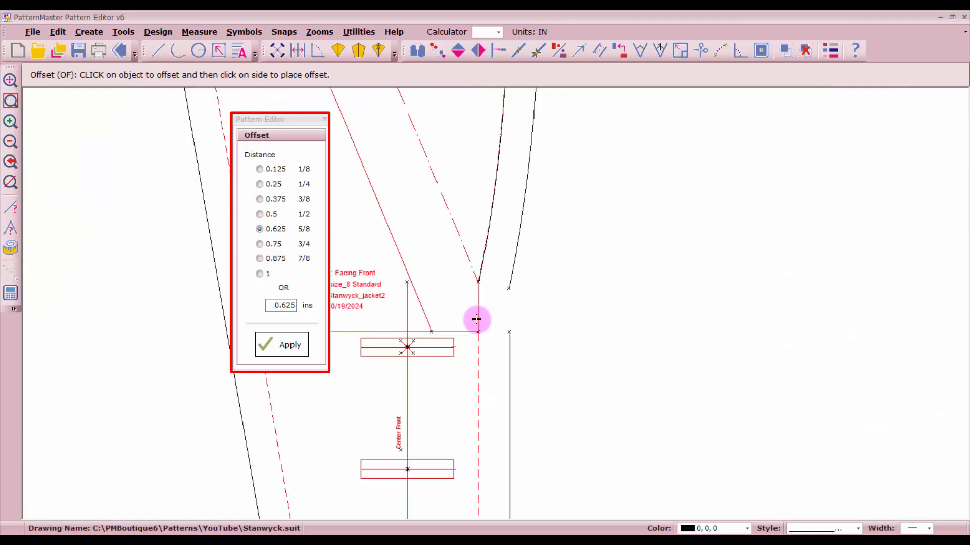
pyautogui.click(482, 317)
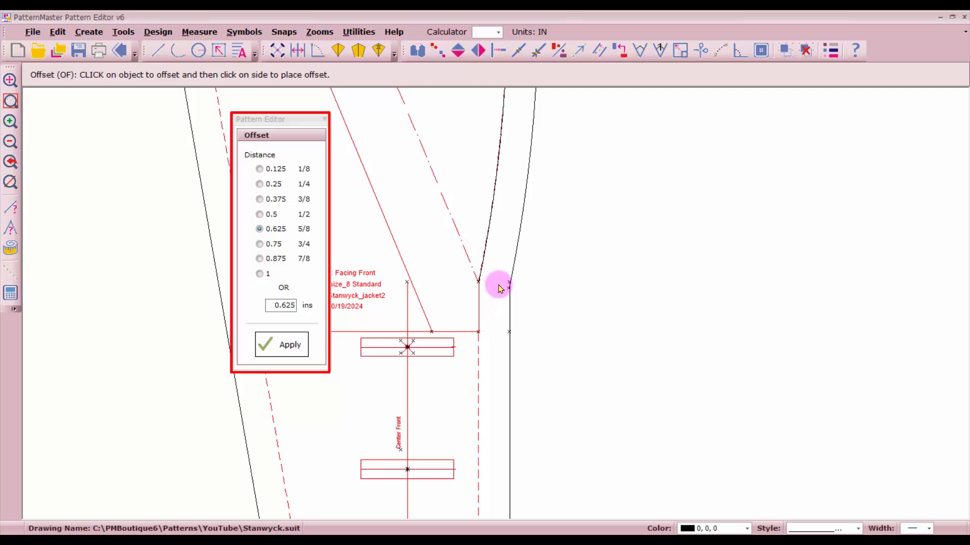
# Offset the facing's upper outer curve, center back, neck and shoulder edges by 0.625 in, and delete the stray inner offset line
pyautogui.scroll(-3, 500, 288)
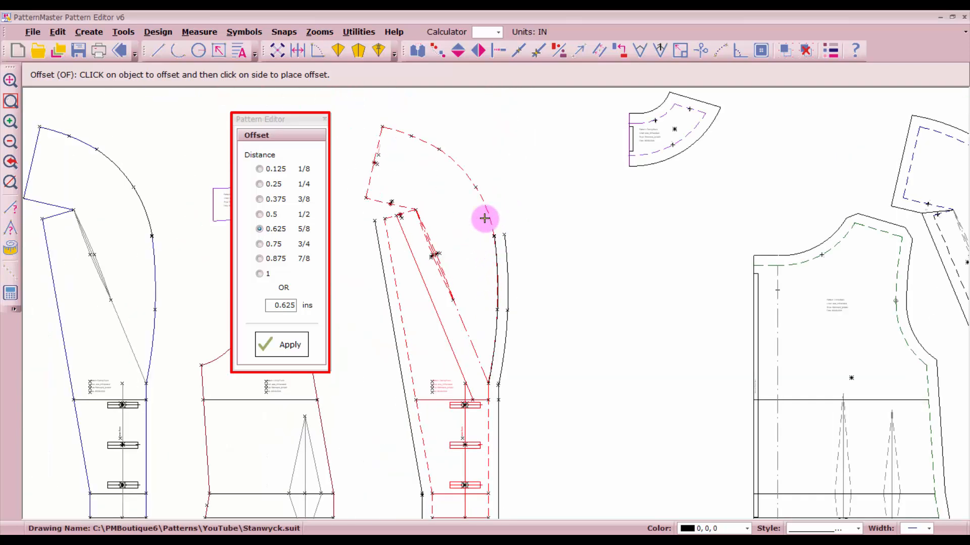
pyautogui.click(494, 217)
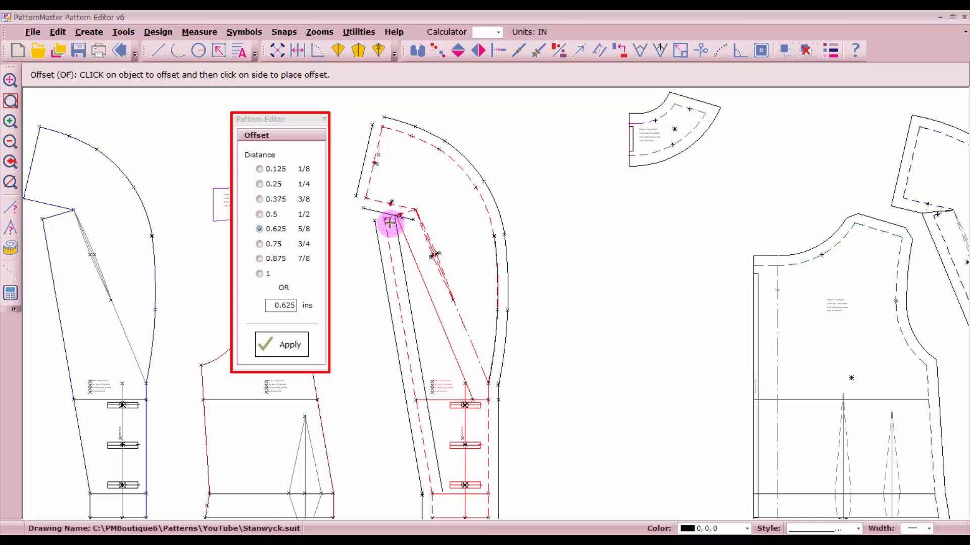
pyautogui.click(391, 223)
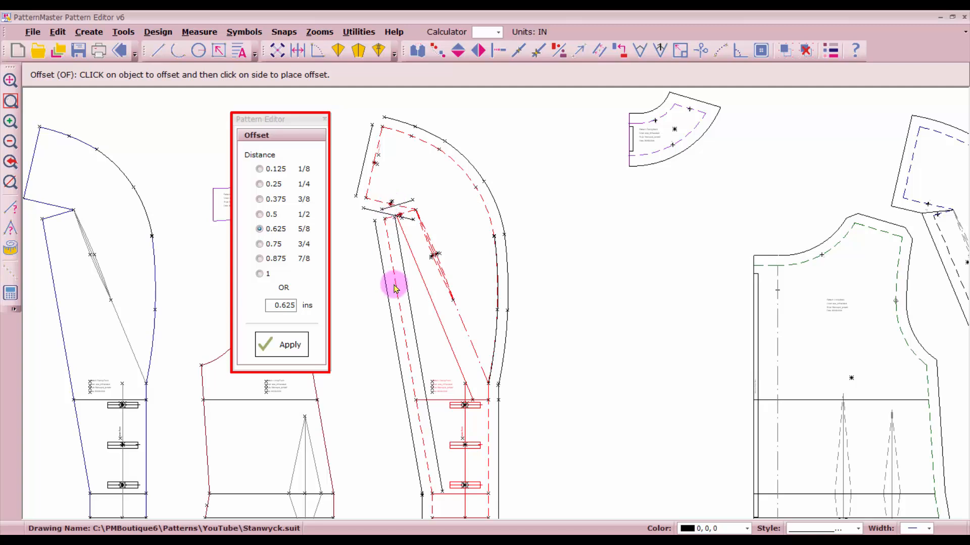
pyautogui.press('Escape')
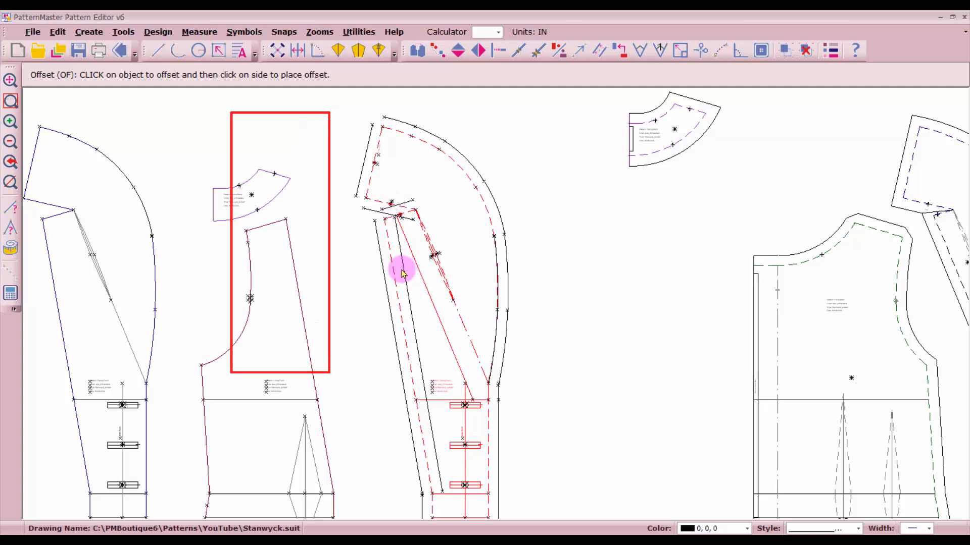
pyautogui.click(403, 270)
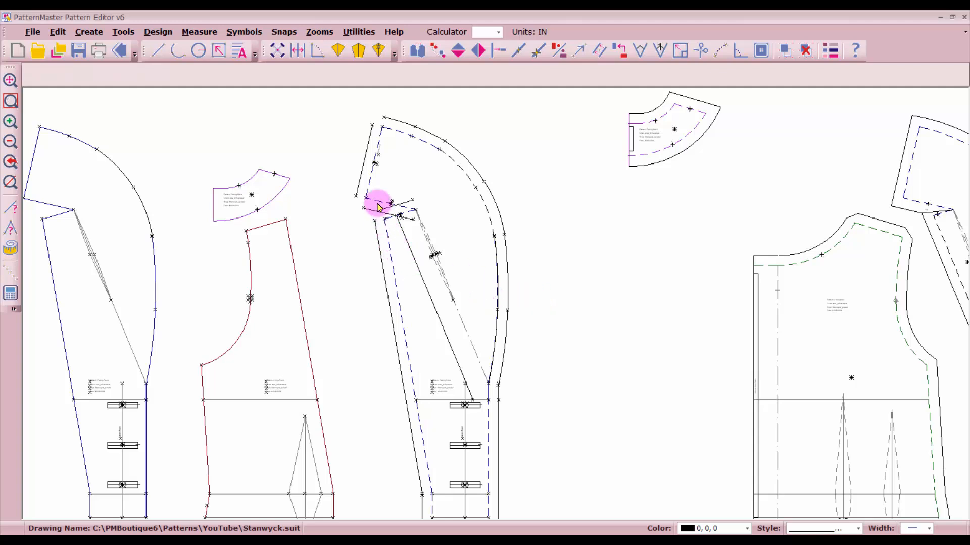
# Join the offset outer collar curve and the offset center back line at their upper corner with Intersect
pyautogui.click(501, 50)
pyautogui.click(397, 120)
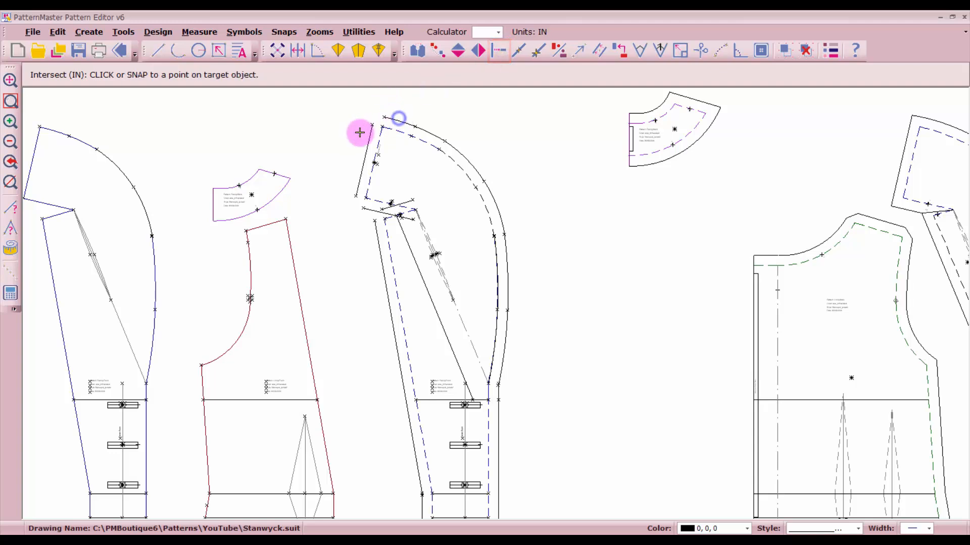
pyautogui.click(365, 136)
pyautogui.click(368, 137)
pyautogui.click(376, 114)
# Join the lower end of the offset center back line to the offset neckline with Intersect
pyautogui.scroll(2, 363, 203)
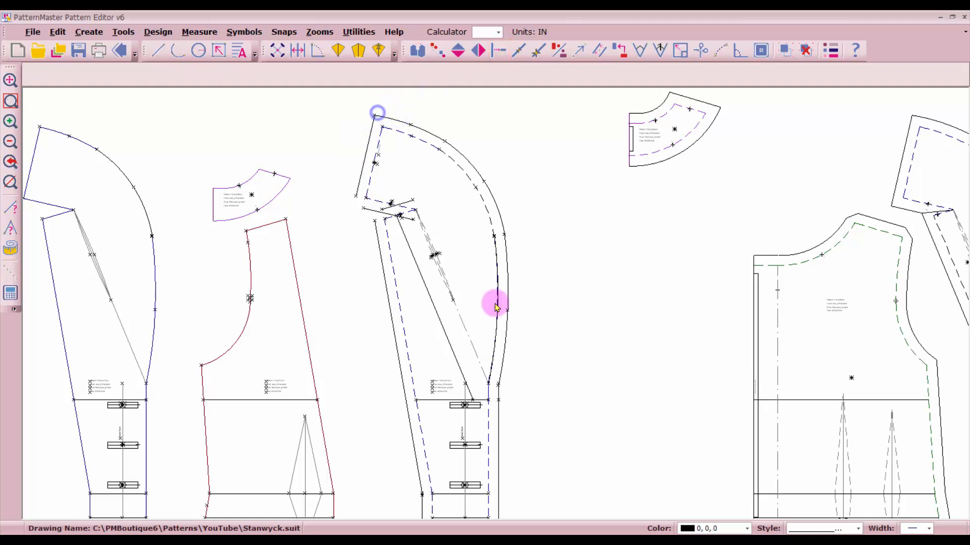
pyautogui.click(473, 265)
pyautogui.click(505, 324)
pyautogui.click(509, 325)
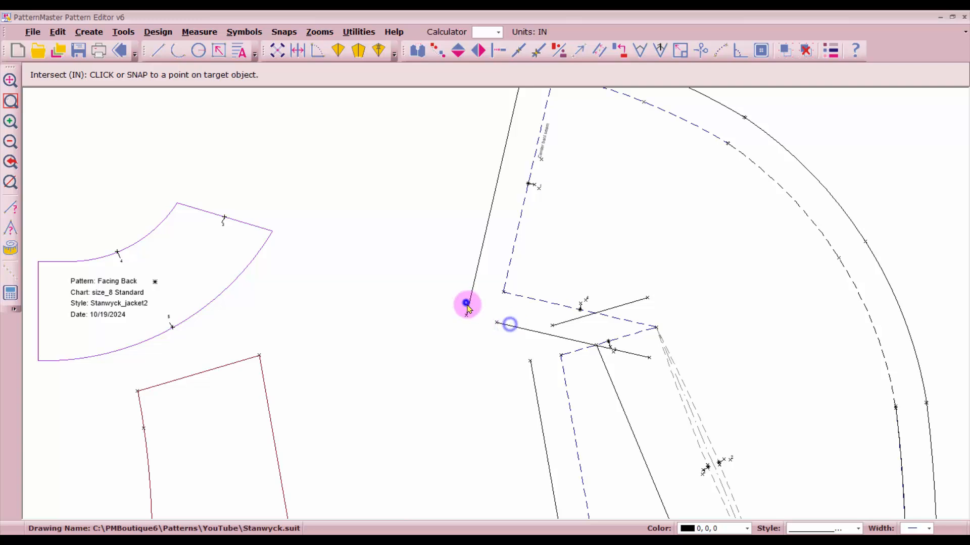
pyautogui.click(467, 303)
# Join the offset inner edge and offset neckline at a corner, and delete the leftover shoulder offset line
pyautogui.click(534, 385)
pyautogui.click(522, 330)
pyautogui.click(510, 325)
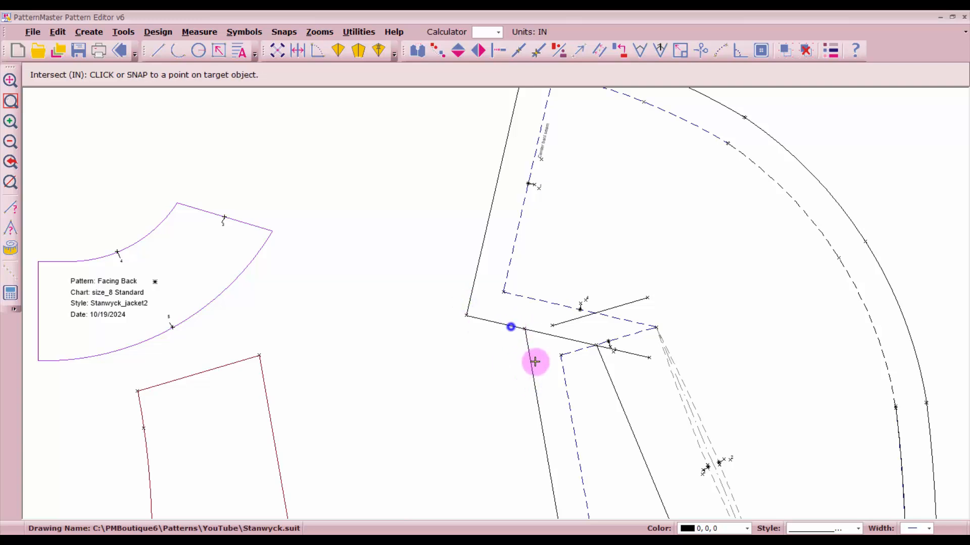
pyautogui.click(529, 358)
pyautogui.click(571, 323)
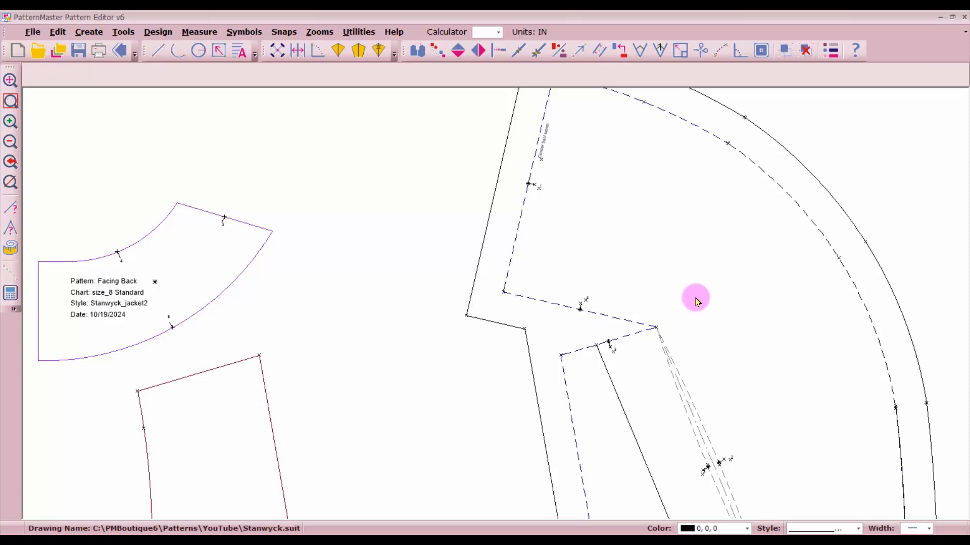
# Extend the front facing's hem line both ways to the offset front and inner edges with Intersect
pyautogui.scroll(-3, 482, 320)
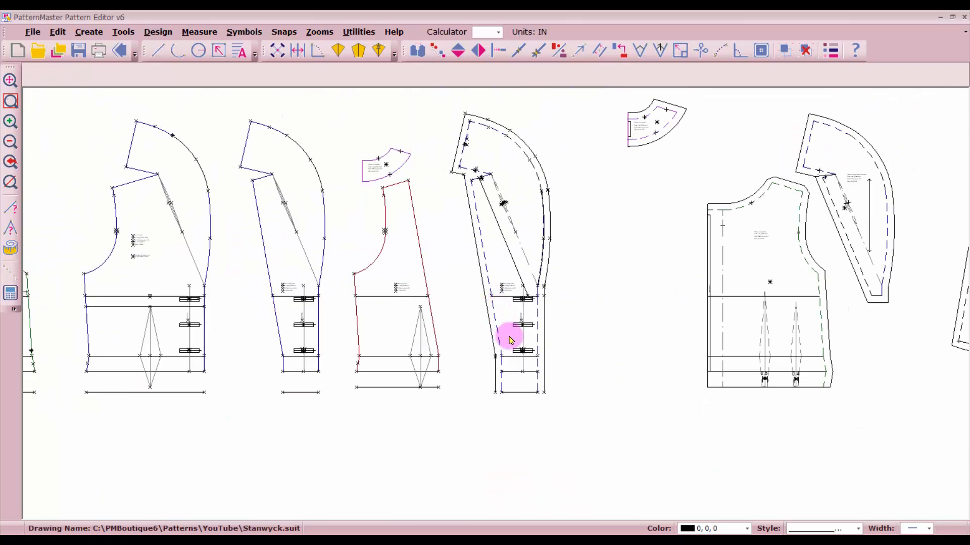
pyautogui.click(498, 50)
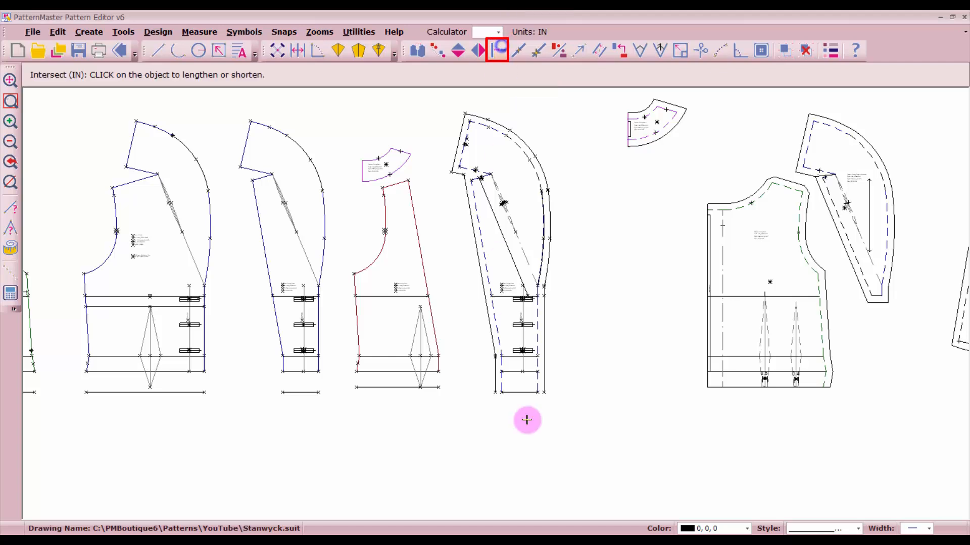
pyautogui.scroll(3, 489, 298)
pyautogui.click(483, 249)
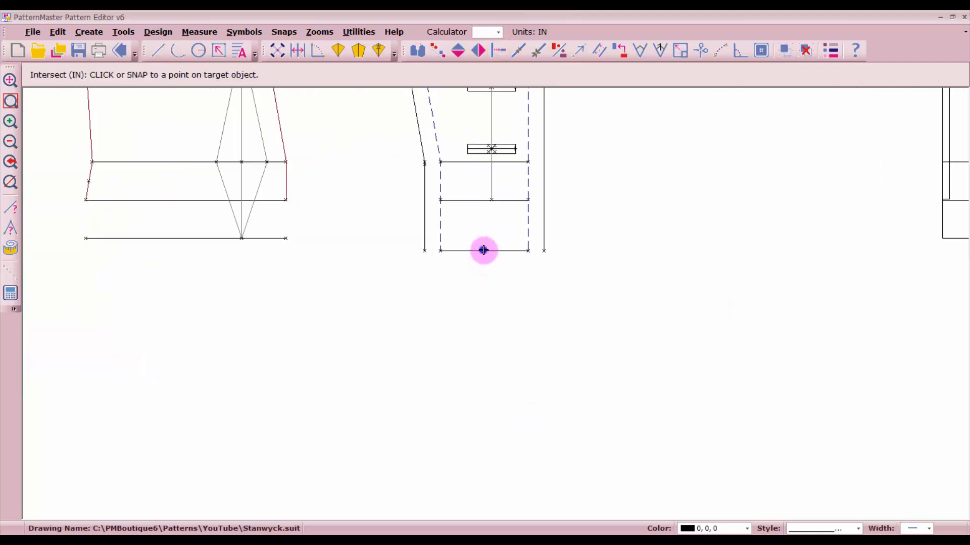
pyautogui.click(546, 221)
pyautogui.click(468, 251)
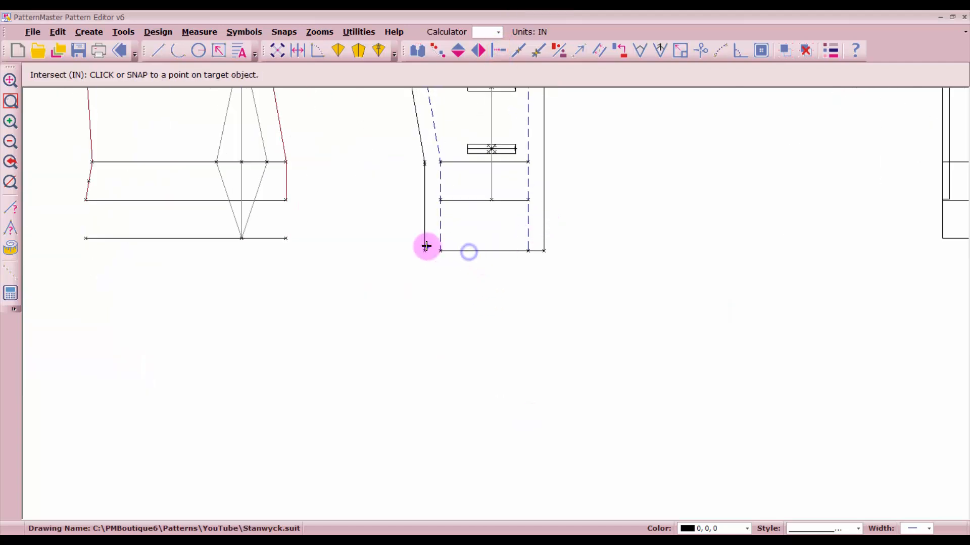
pyautogui.click(425, 246)
# Place a vertical Two-way Grain symbol with a length of 8 in on the upper part of the front facing
pyautogui.scroll(-5, 492, 301)
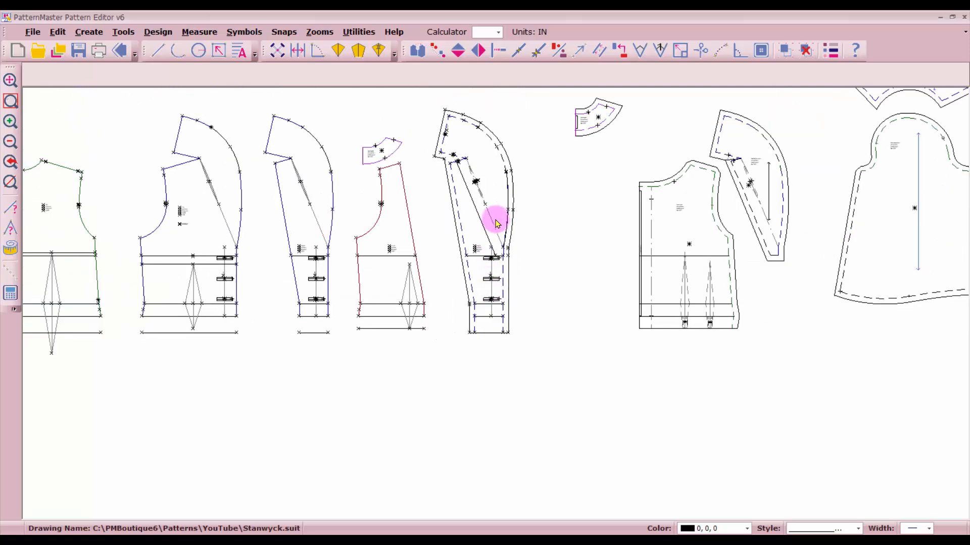
pyautogui.click(761, 49)
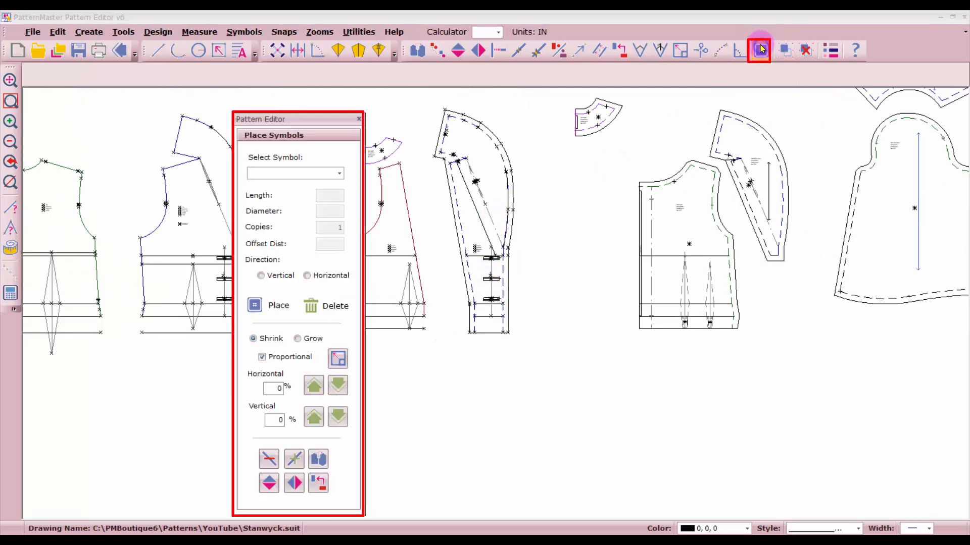
pyautogui.click(340, 173)
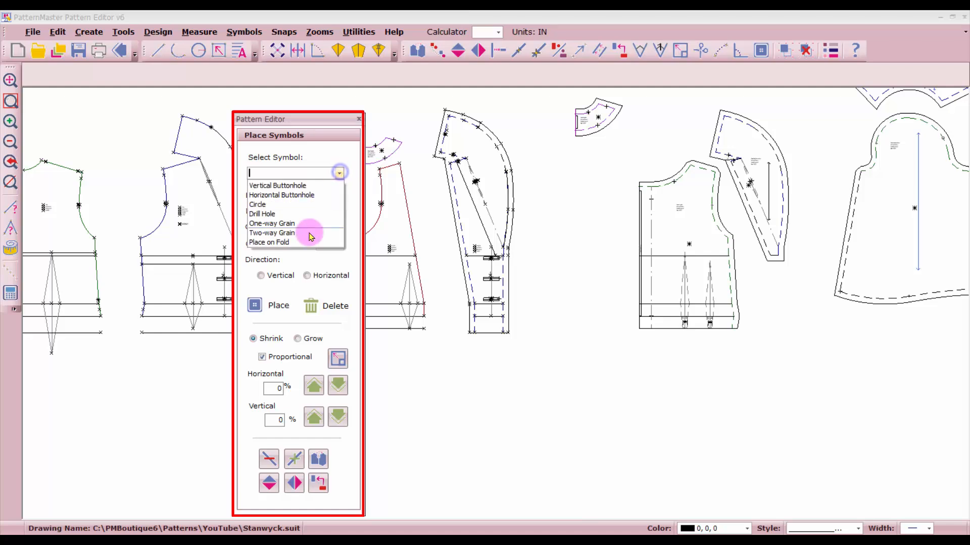
pyautogui.click(305, 233)
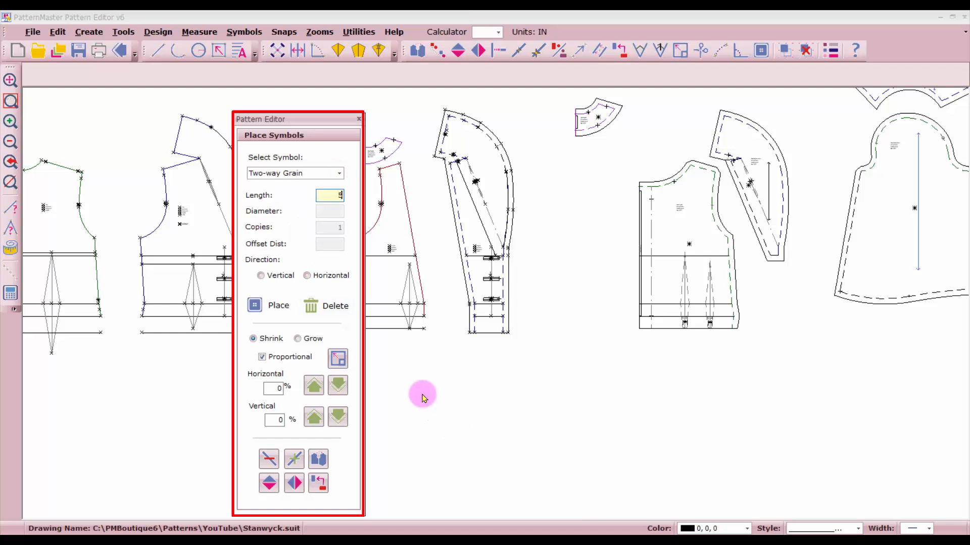
pyautogui.write('5')
pyautogui.click(277, 276)
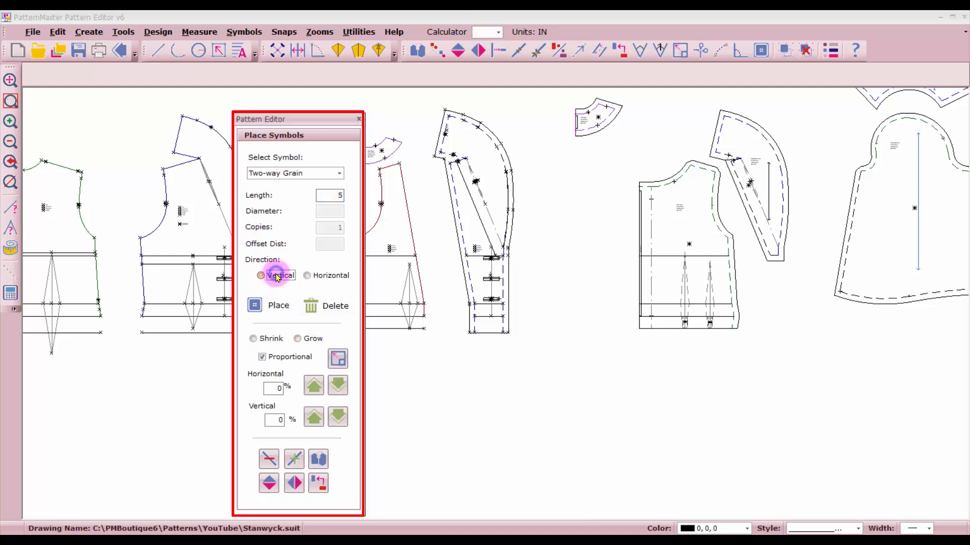
pyautogui.doubleClick(339, 197)
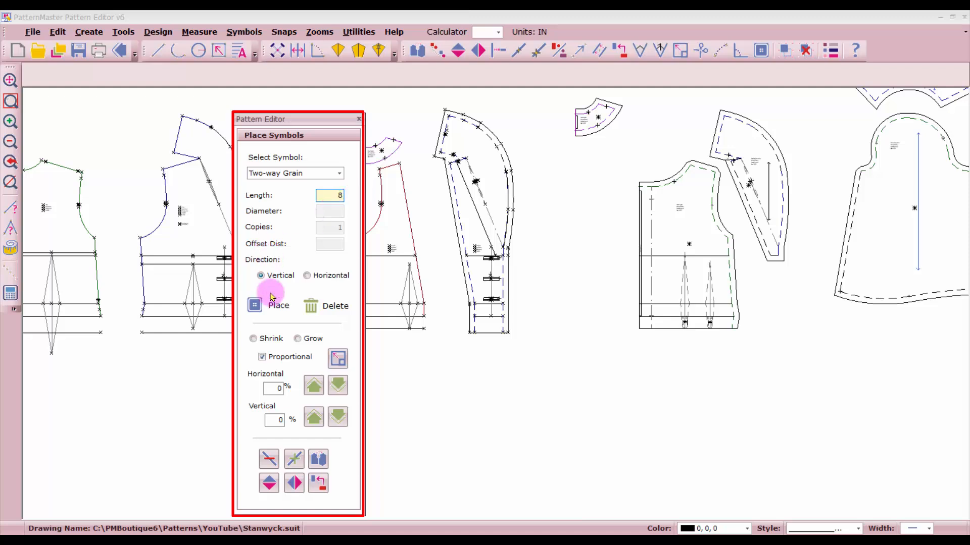
pyautogui.click(277, 307)
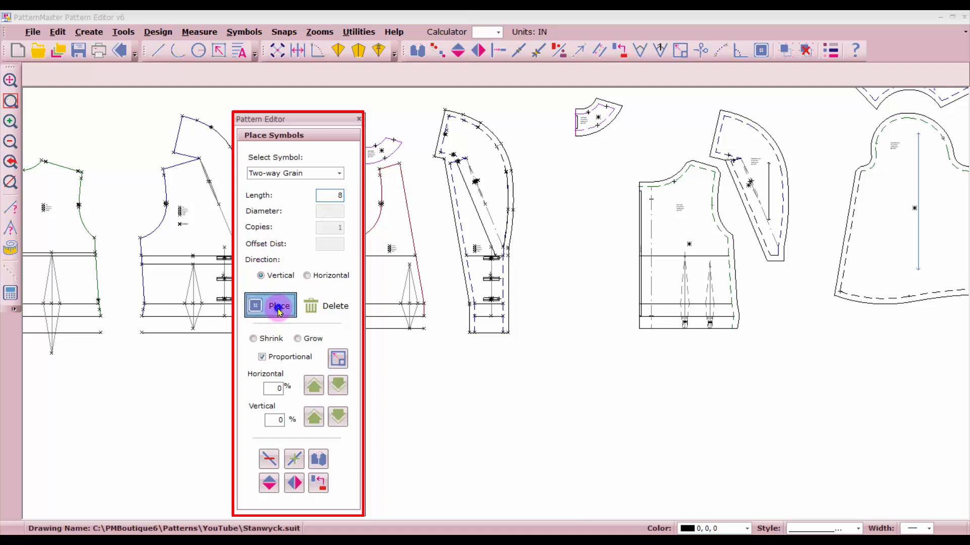
pyautogui.click(477, 145)
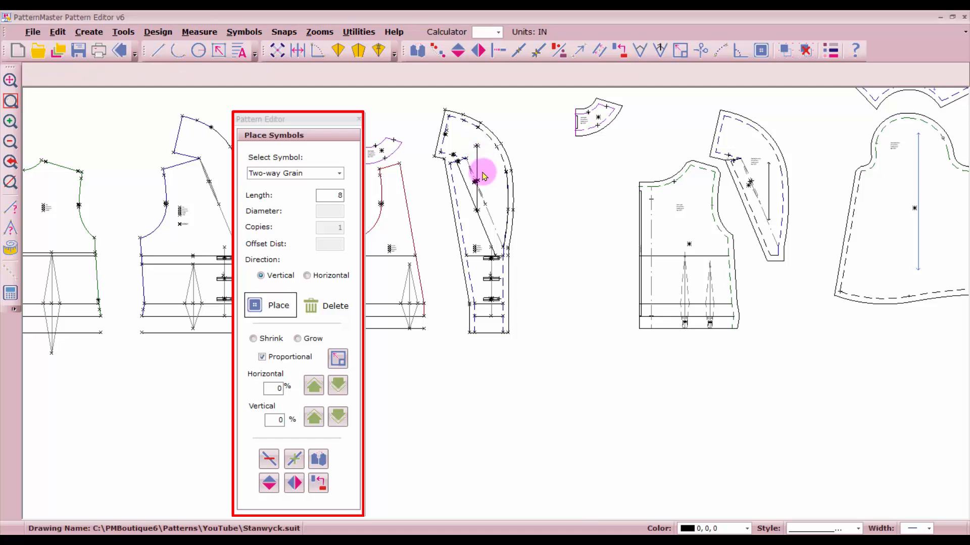
# Grow the front facing's grainline proportionally by 50% and move it lower on the piece
pyautogui.click(478, 162)
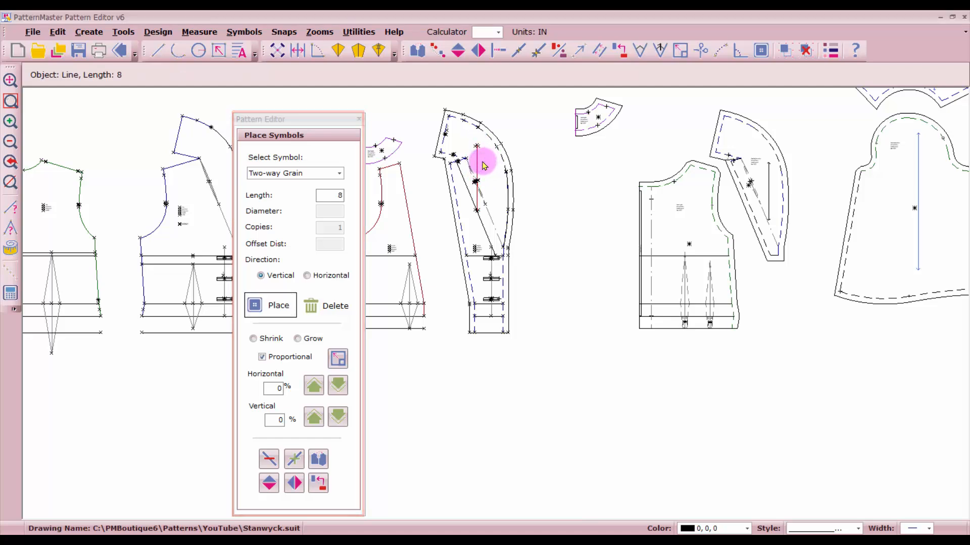
pyautogui.click(480, 169)
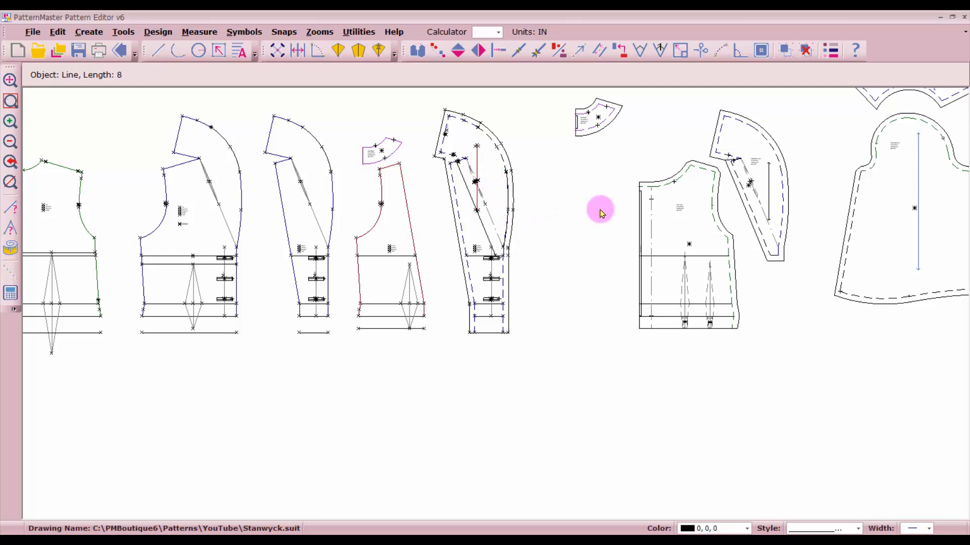
pyautogui.click(681, 52)
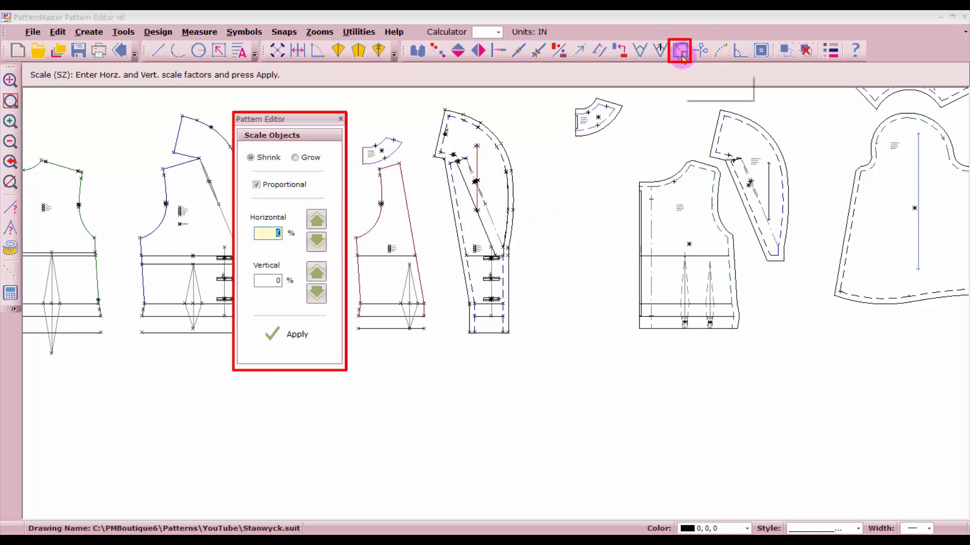
pyautogui.click(297, 158)
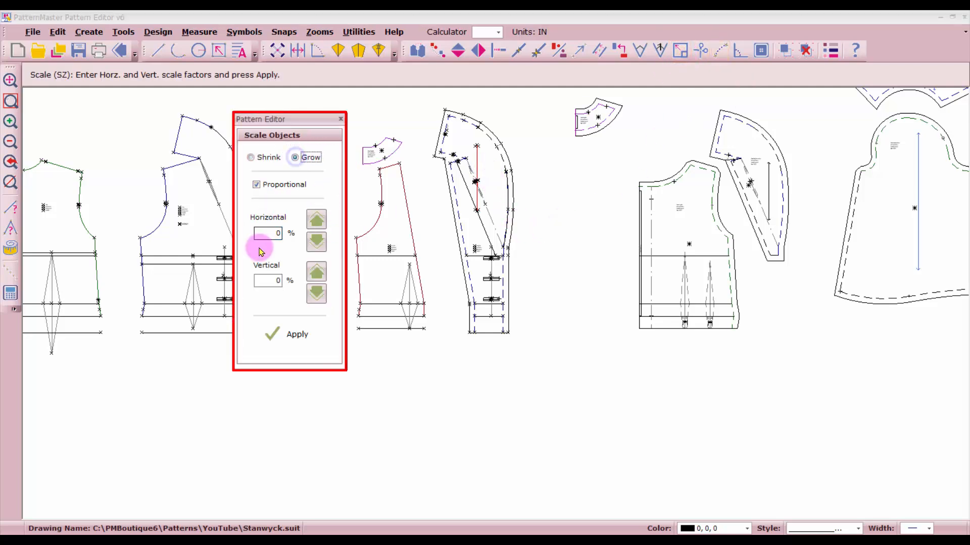
pyautogui.click(275, 233)
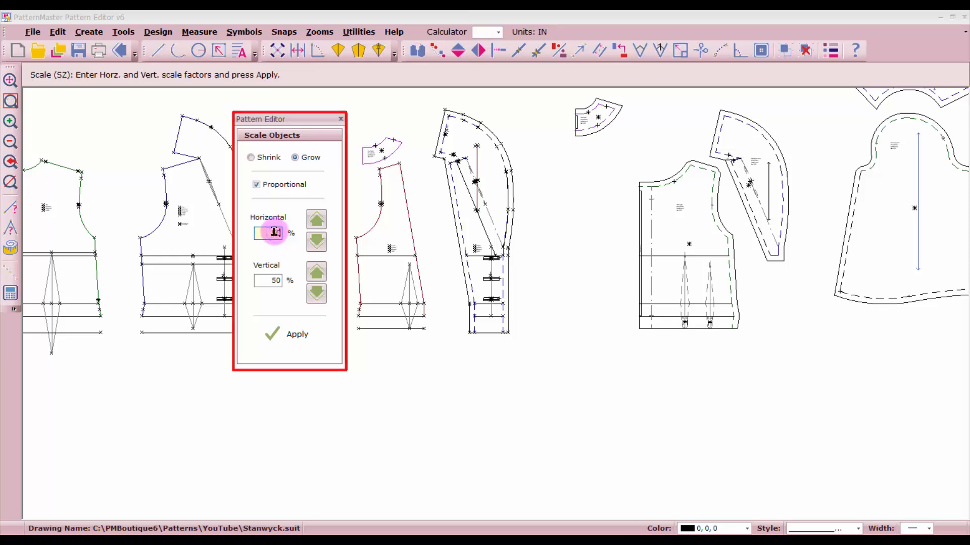
pyautogui.press('Return')
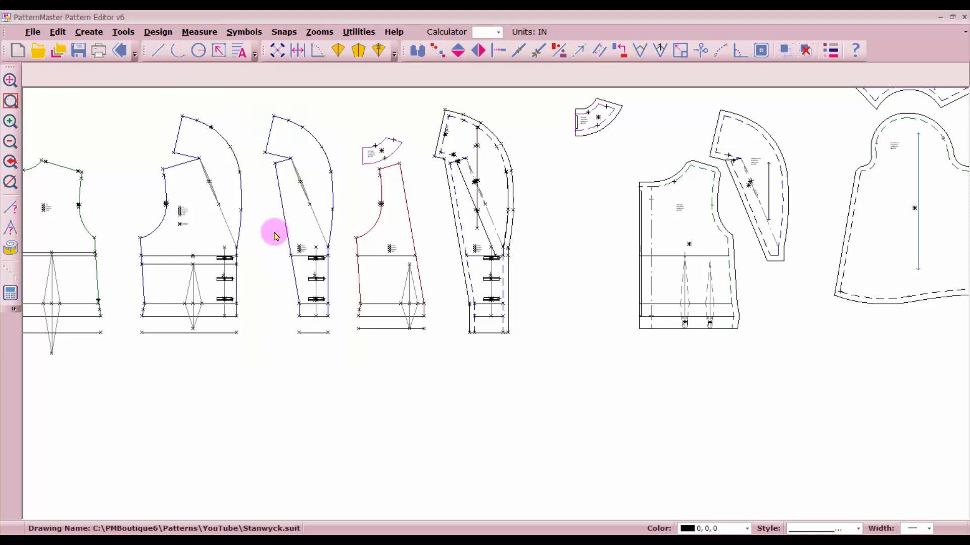
pyautogui.click(476, 163)
pyautogui.moveTo(476, 163); pyautogui.dragTo(485, 242)
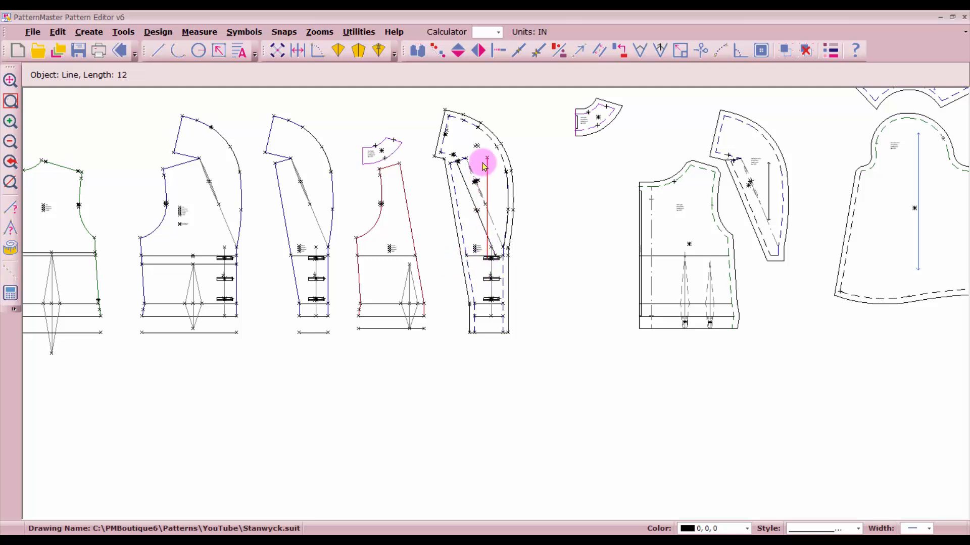
# Move the detached upper arrowhead onto the upper end of the front facing's grainline
pyautogui.scroll(5, 480, 156)
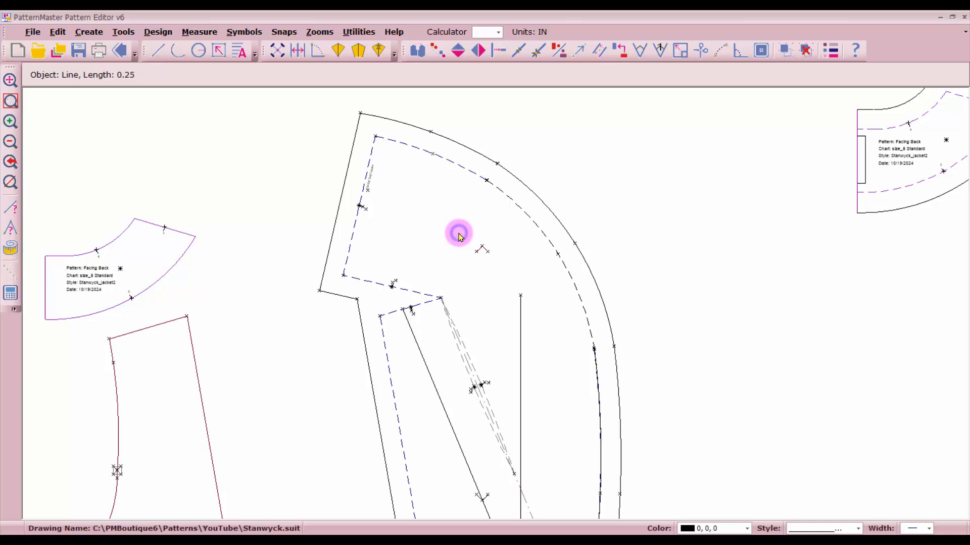
pyautogui.moveTo(458, 233); pyautogui.dragTo(515, 293)
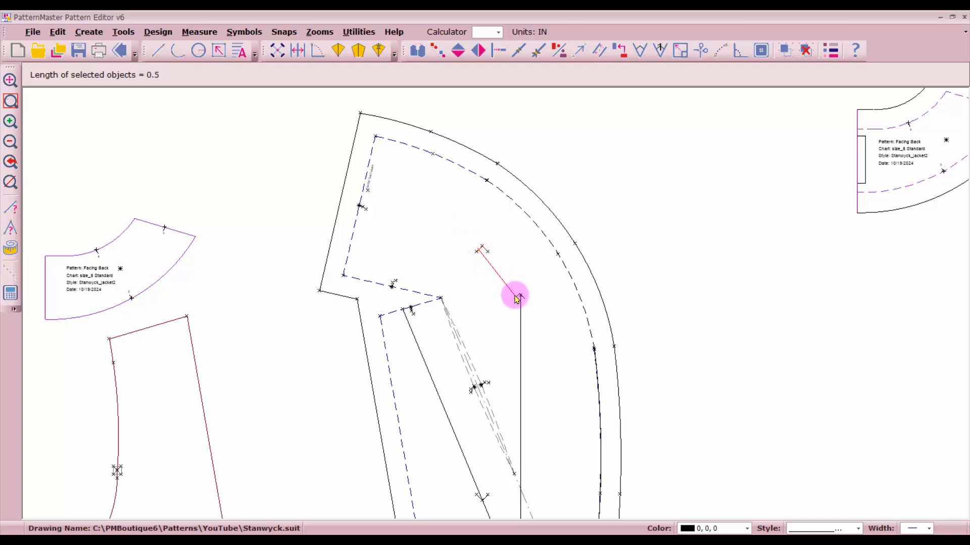
pyautogui.scroll(5, 515, 296)
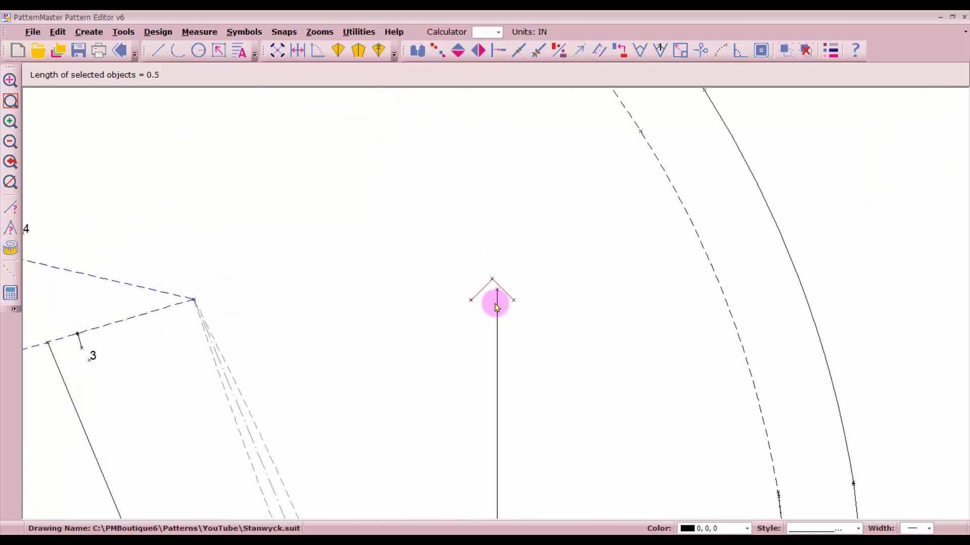
pyautogui.moveTo(470, 274); pyautogui.dragTo(482, 299)
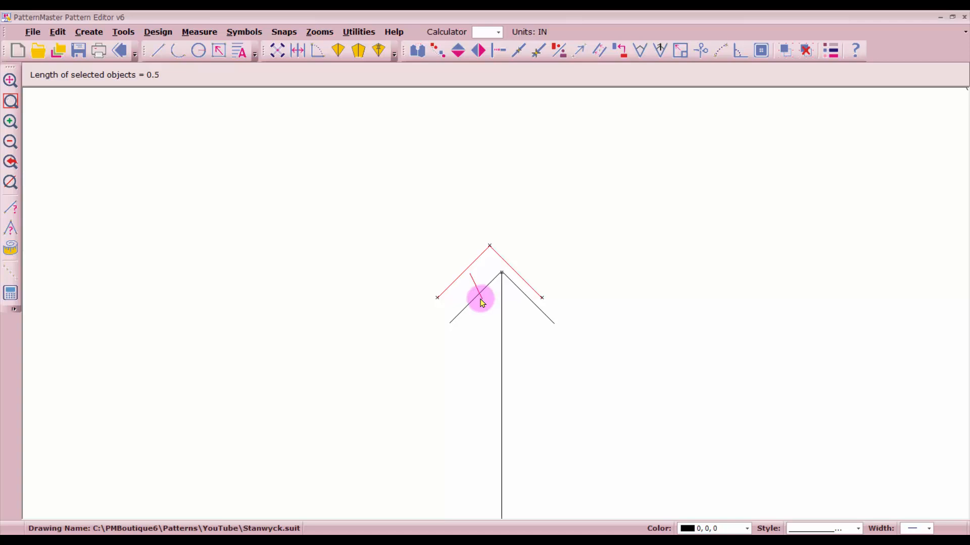
pyautogui.scroll(-6, 482, 302)
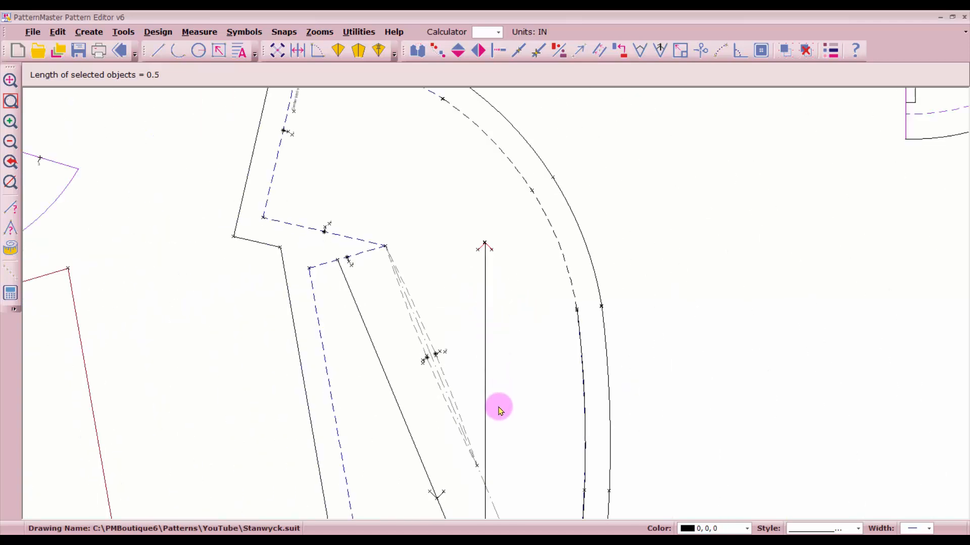
# Move the detached lower arrowhead down onto the grainline, just above the front facing's top buttonhole
pyautogui.scroll(3, 496, 303)
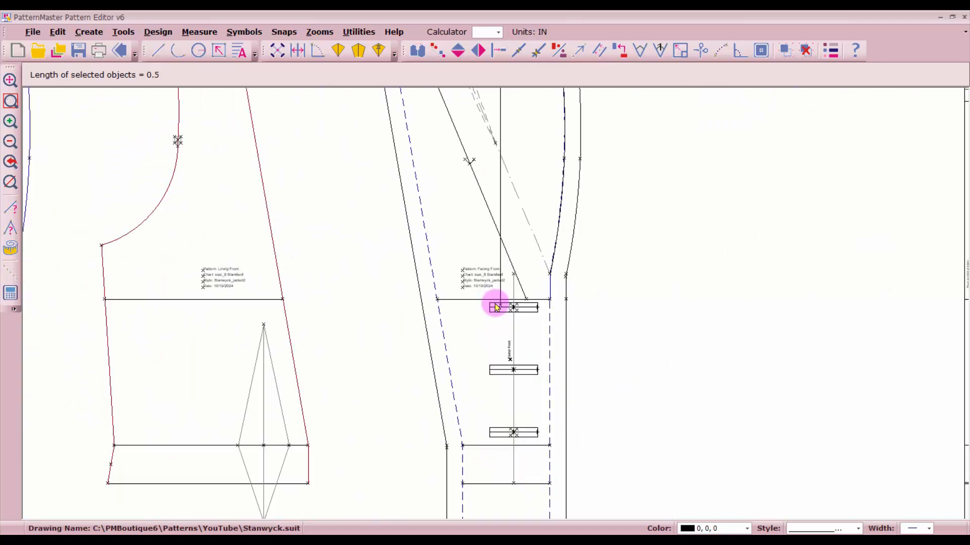
pyautogui.scroll(-4, 502, 338)
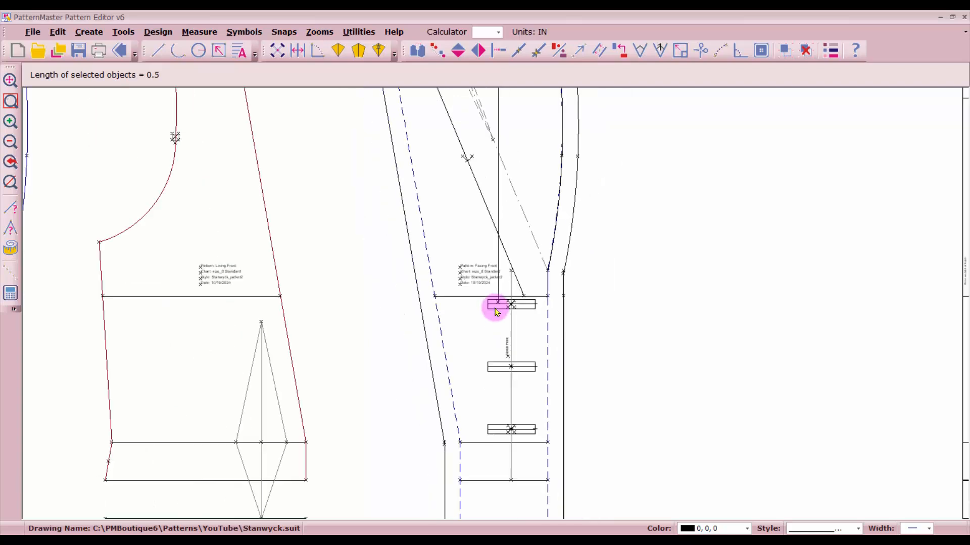
pyautogui.scroll(3, 506, 385)
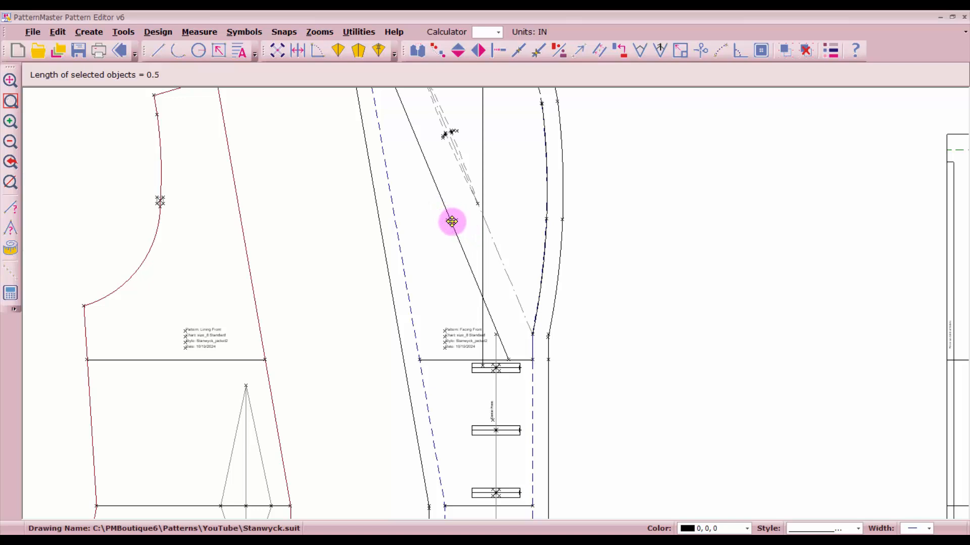
pyautogui.moveTo(453, 224); pyautogui.dragTo(485, 319)
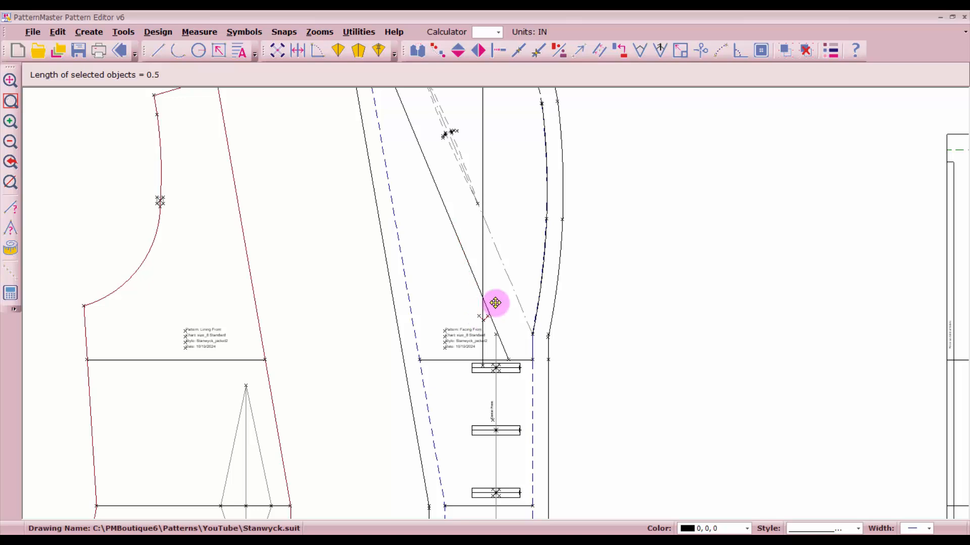
pyautogui.scroll(-3, 493, 305)
pyautogui.scroll(4, 494, 308)
pyautogui.scroll(2, 496, 306)
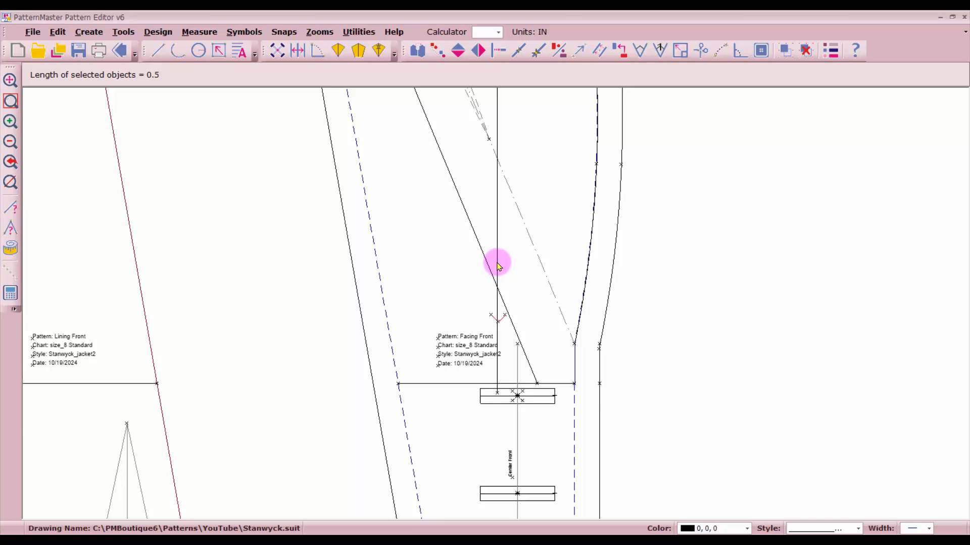
# Select the grainline with both arrowheads and move them up together, clear of the top buttonhole
pyautogui.scroll(-3, 497, 262)
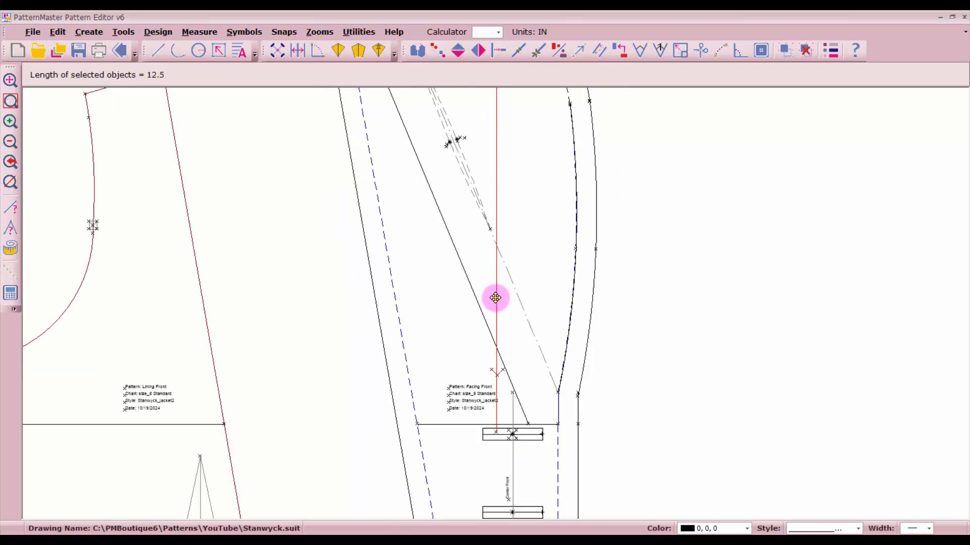
pyautogui.moveTo(478, 123); pyautogui.dragTo(521, 160)
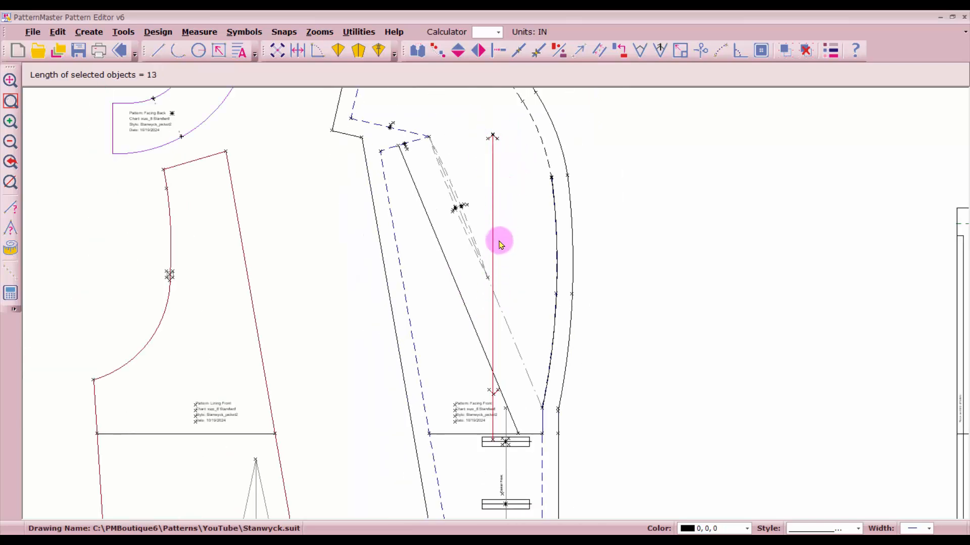
pyautogui.click(493, 269)
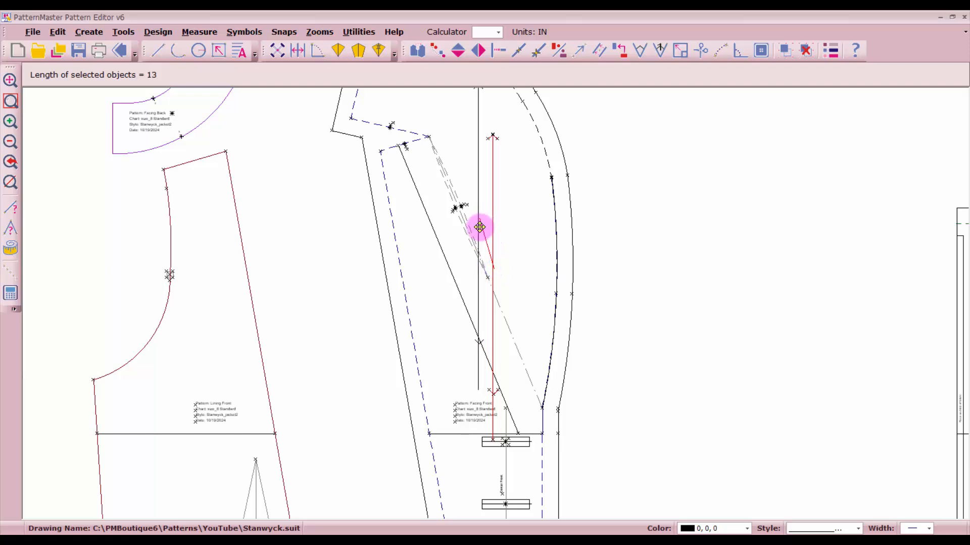
pyautogui.click(480, 227)
# Move the lower arrowhead onto the lower end of the front facing's grainline
pyautogui.moveTo(459, 323); pyautogui.dragTo(489, 354)
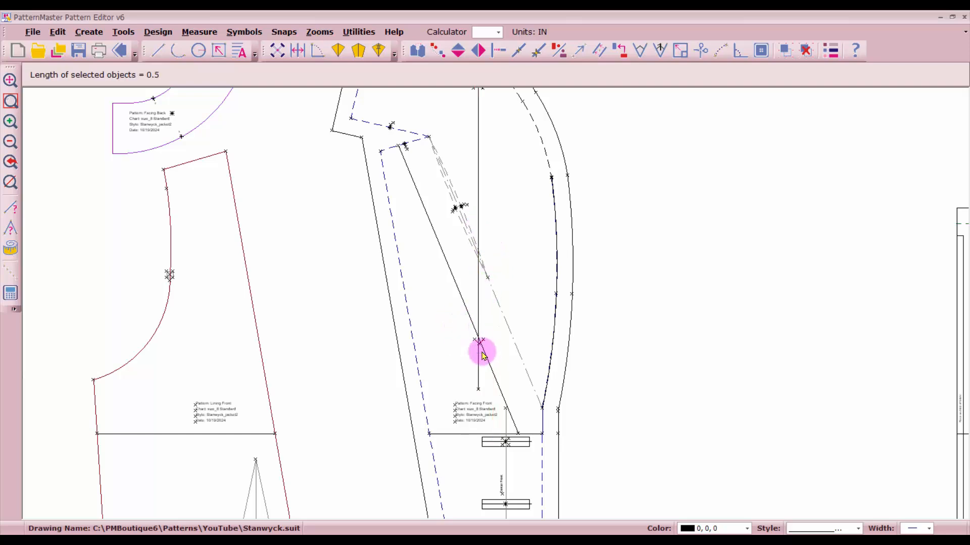
pyautogui.scroll(3, 479, 348)
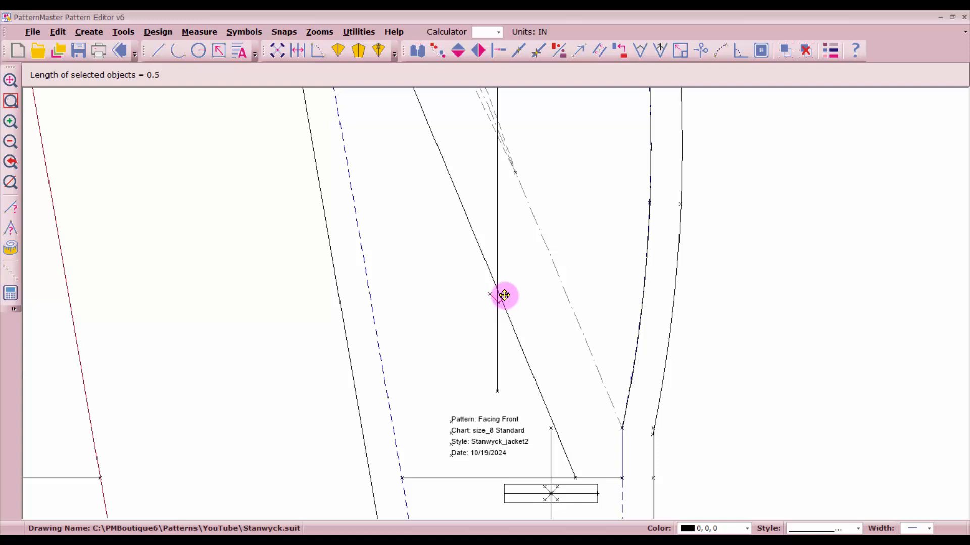
pyautogui.moveTo(500, 326); pyautogui.dragTo(506, 390)
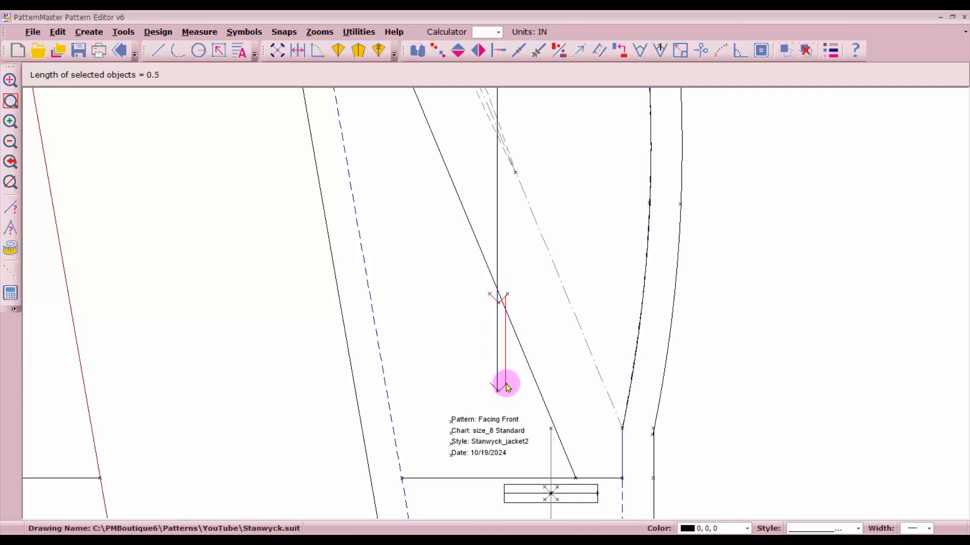
pyautogui.moveTo(508, 389); pyautogui.dragTo(499, 389)
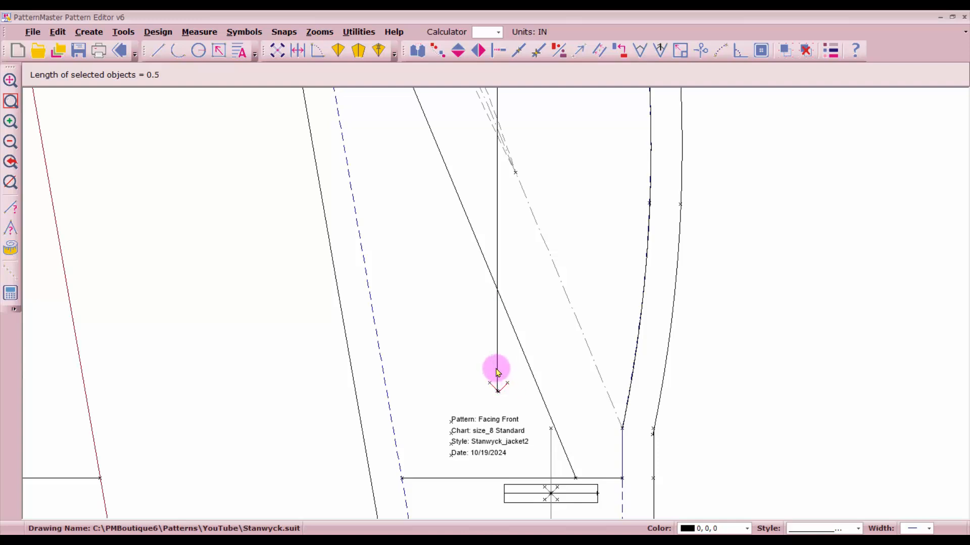
# Group the grainline with its two arrowheads, and remove the solid curve overlapping the dashed front edge of the facing
pyautogui.click(497, 369)
pyautogui.scroll(-4, 490, 286)
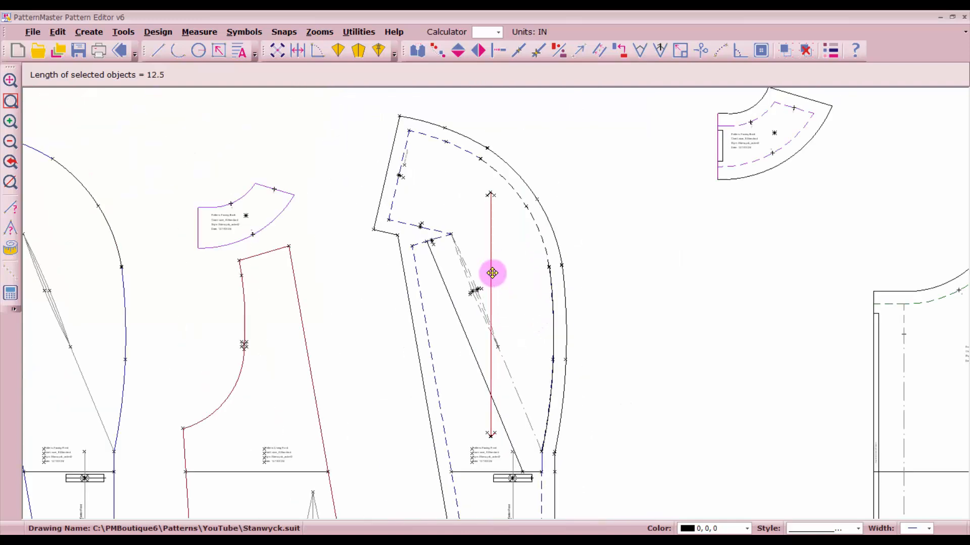
pyautogui.moveTo(488, 201); pyautogui.dragTo(501, 233)
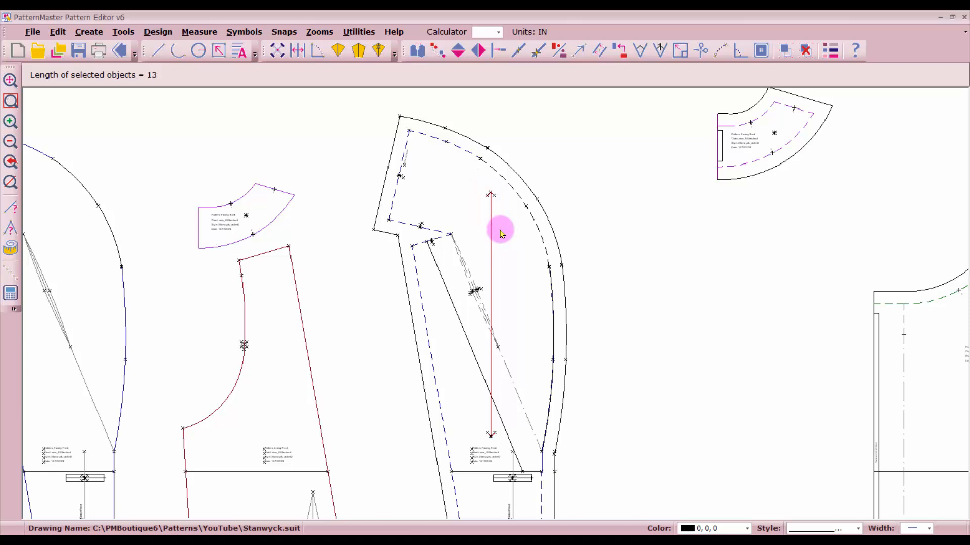
pyautogui.click(785, 50)
pyautogui.click(548, 331)
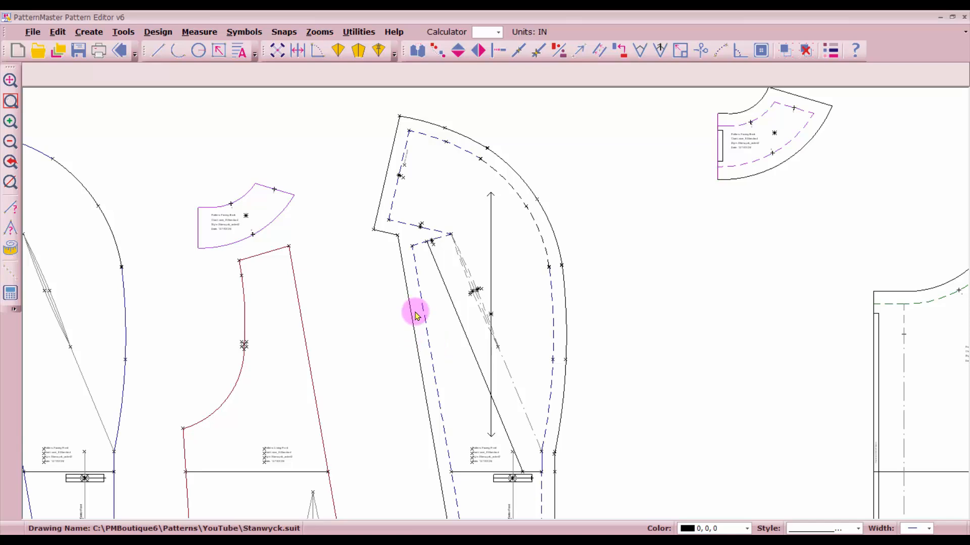
# Select the whole front facing, with its seam allowance, grainline and buttonholes, and group it into a single symbol
pyautogui.scroll(-2, 414, 306)
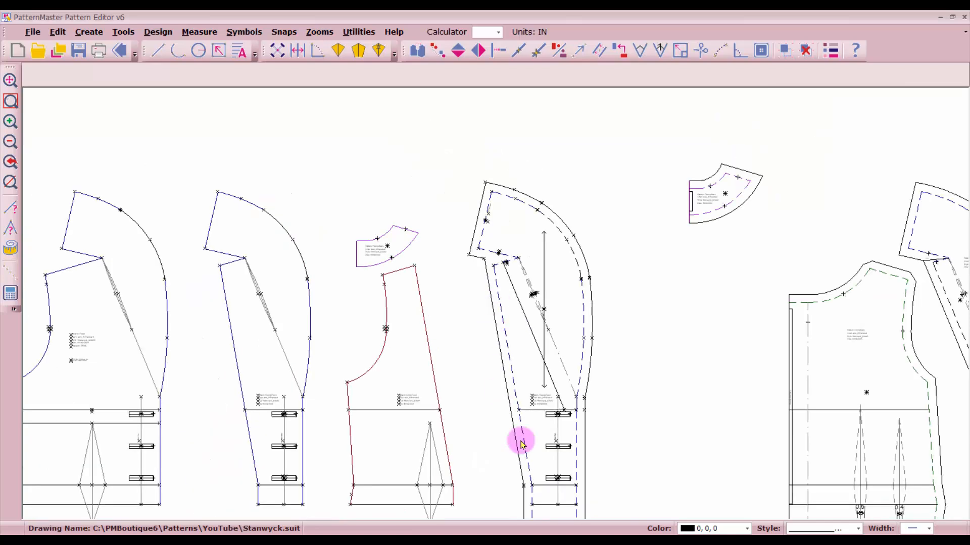
pyautogui.scroll(-1, 537, 472)
pyautogui.scroll(1, 489, 360)
pyautogui.scroll(1, 507, 243)
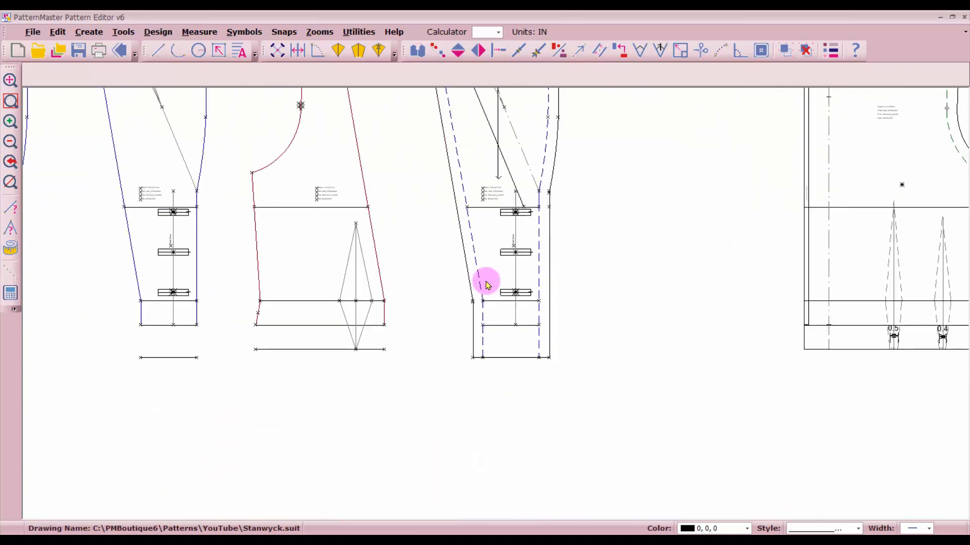
pyautogui.scroll(-1, 492, 293)
pyautogui.scroll(-1, 498, 137)
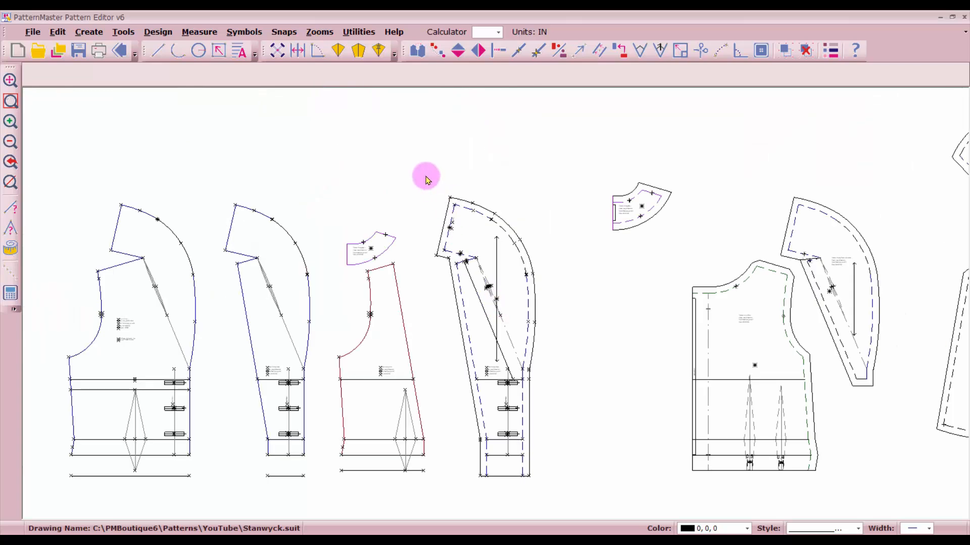
pyautogui.moveTo(426, 176); pyautogui.dragTo(547, 493)
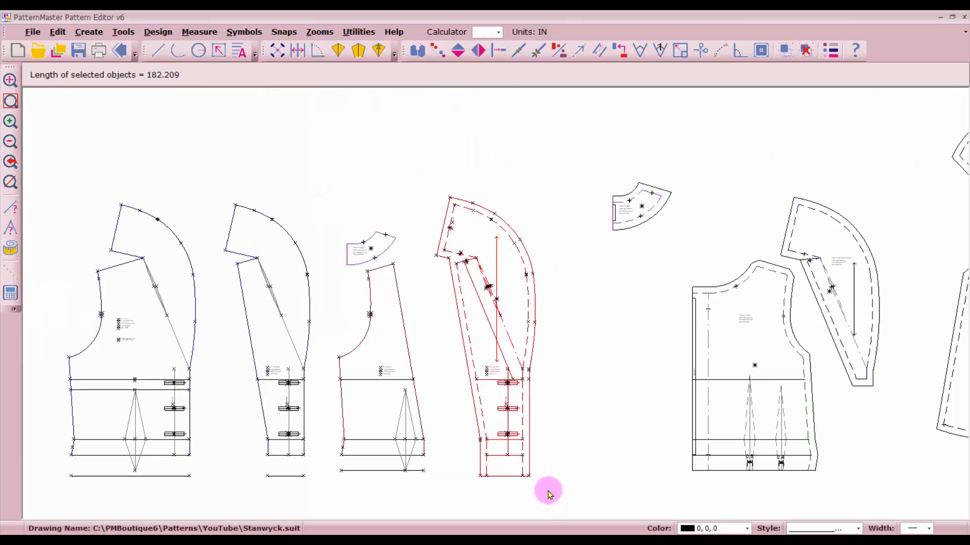
pyautogui.scroll(1, 440, 463)
pyautogui.scroll(2, 493, 305)
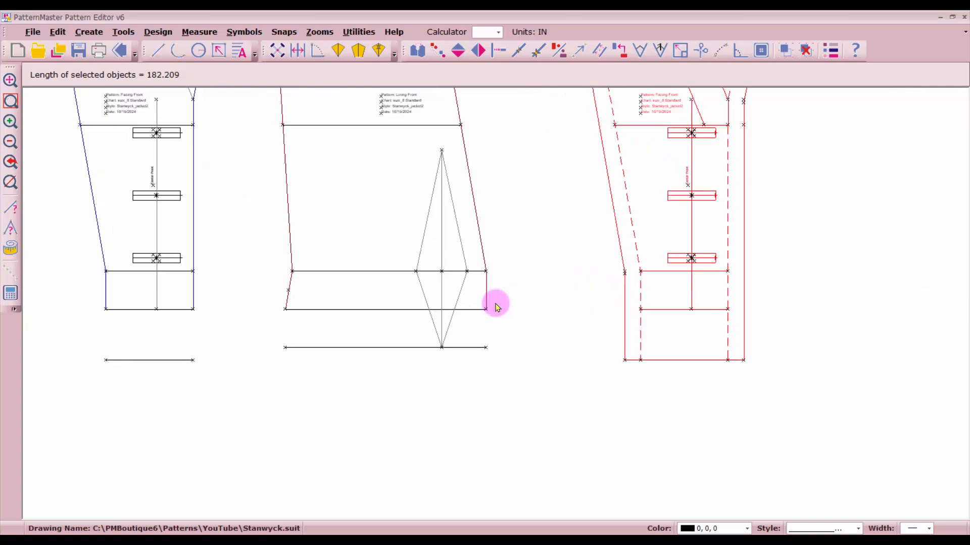
pyautogui.scroll(-2, 500, 300)
pyautogui.scroll(-3, 498, 302)
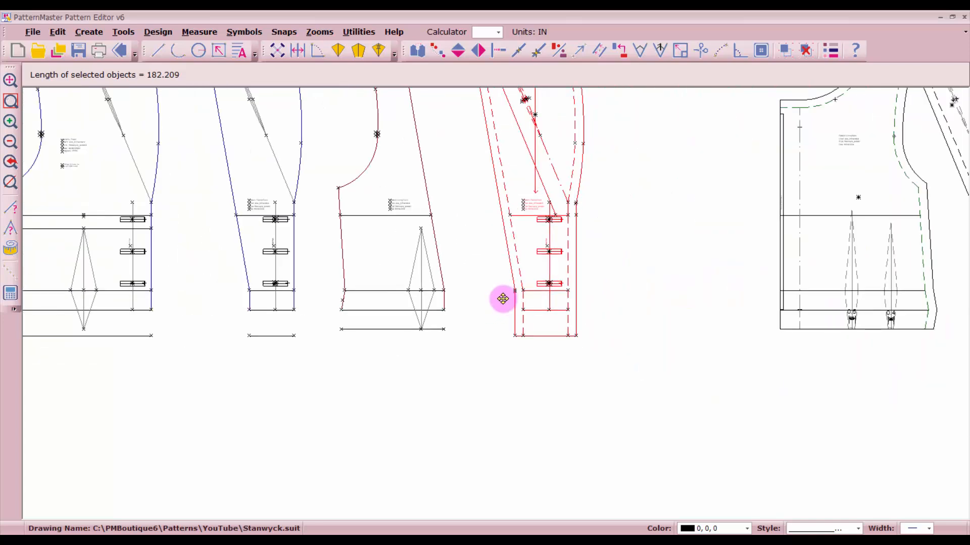
pyautogui.click(785, 51)
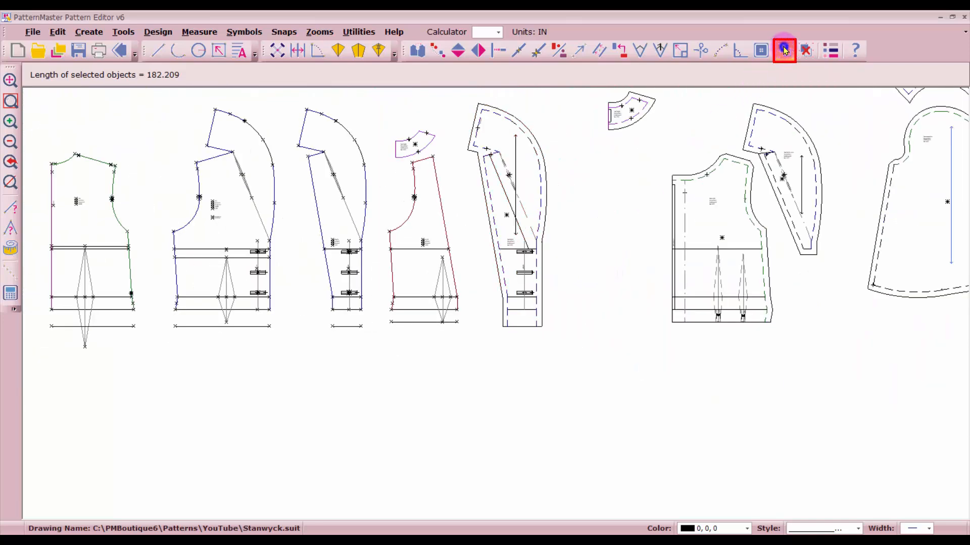
# Move the finished neck facing to the far side of the shorter facing piece, and move the grouped front facing beside the back lining
pyautogui.click(620, 111)
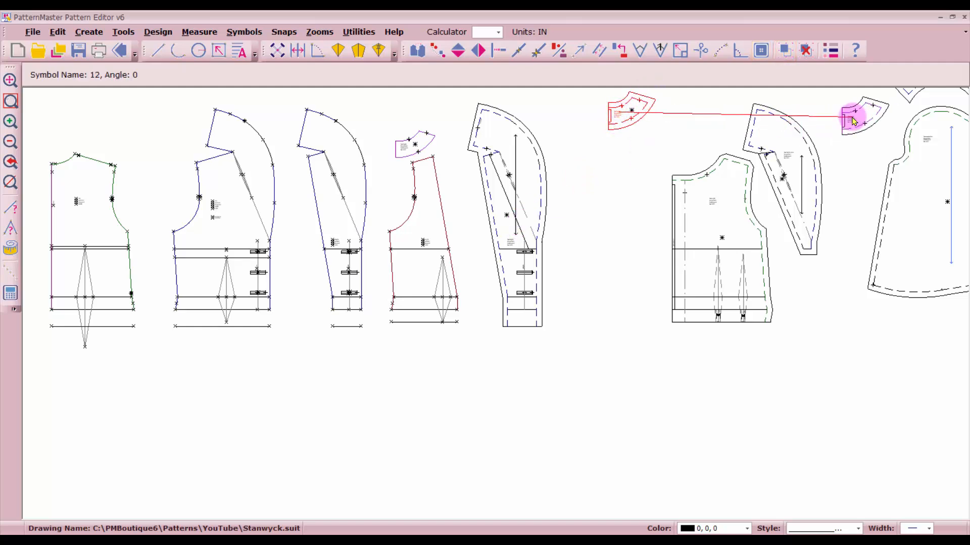
pyautogui.click(864, 121)
pyautogui.click(522, 211)
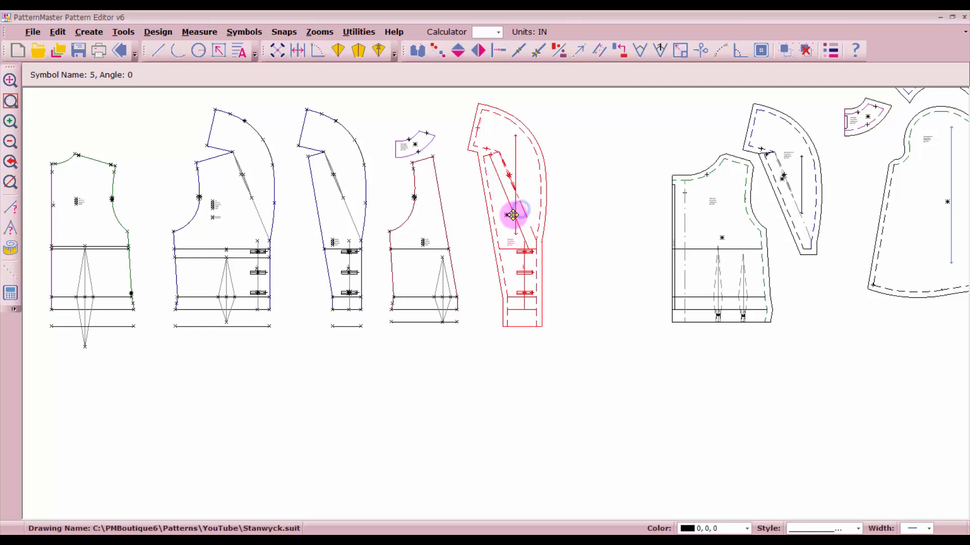
pyautogui.click(505, 231)
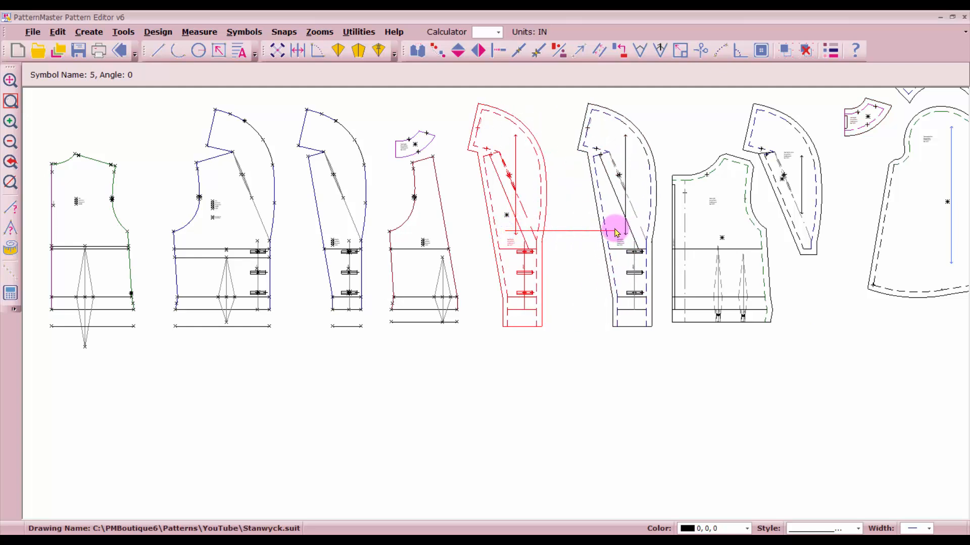
pyautogui.click(616, 233)
# Make 1 copy of the front lining's short side-seam arc down to the lowered hem line, and flip the copy horizontally
pyautogui.scroll(2, 493, 306)
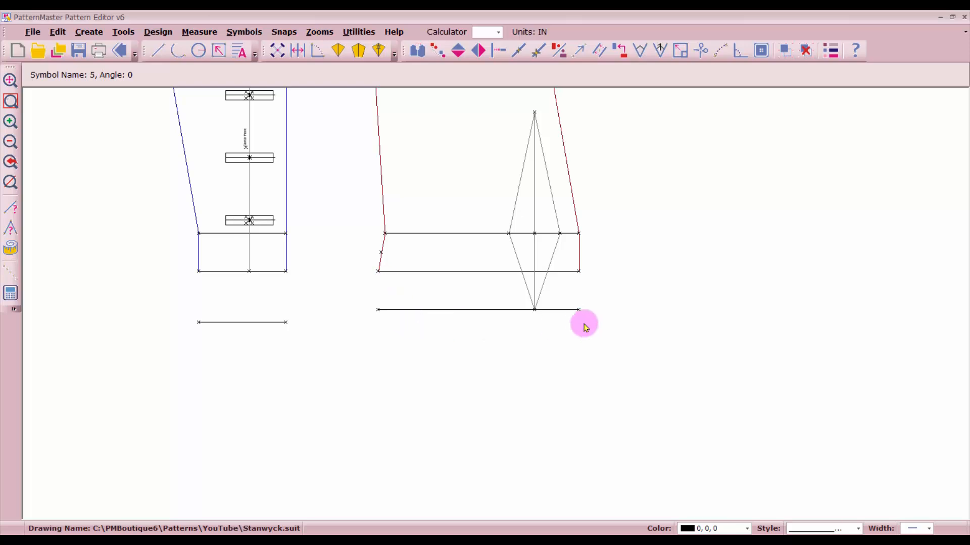
pyautogui.click(383, 248)
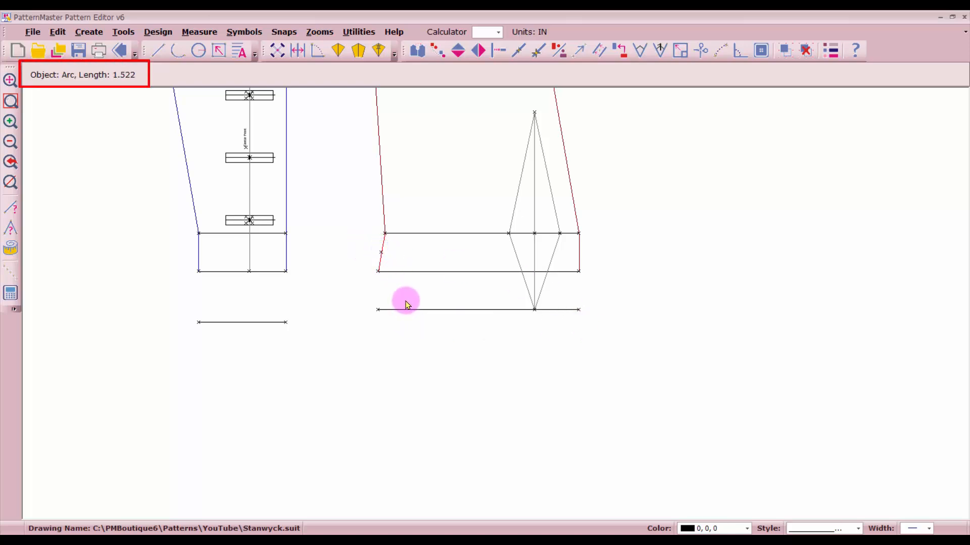
pyautogui.click(437, 50)
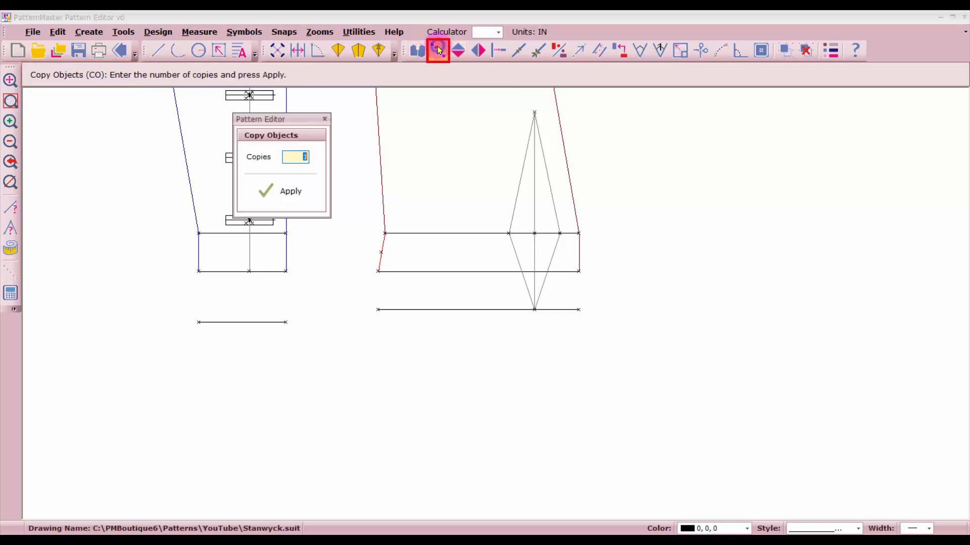
pyautogui.click(297, 190)
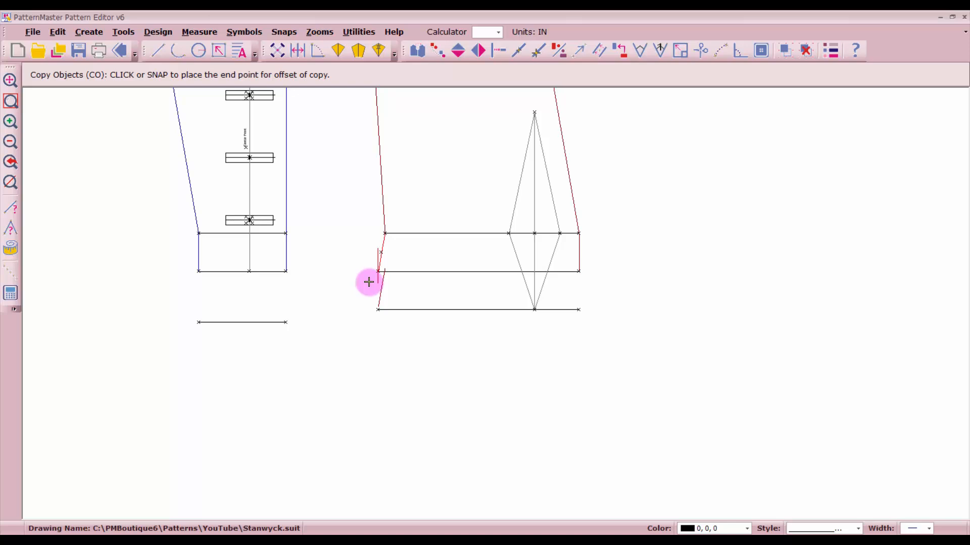
pyautogui.write('1')
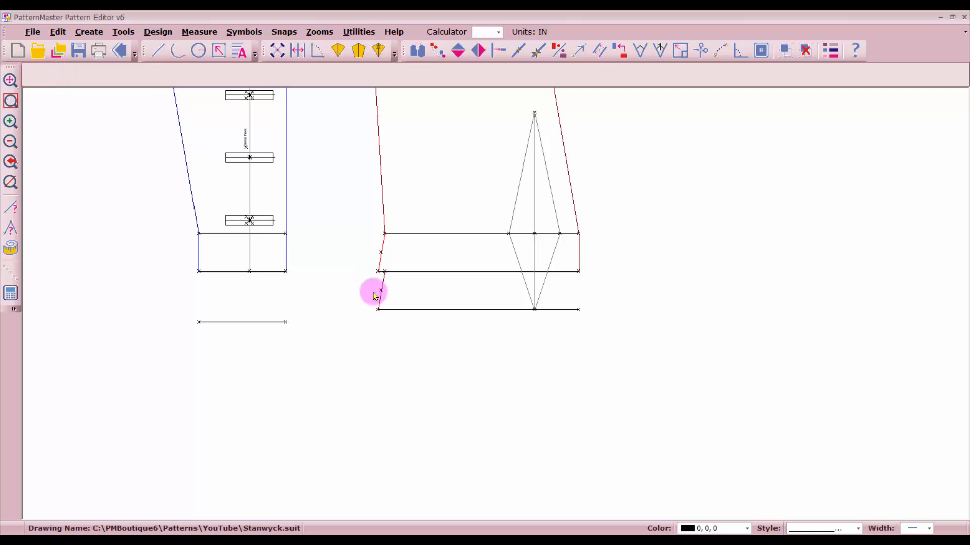
pyautogui.click(383, 289)
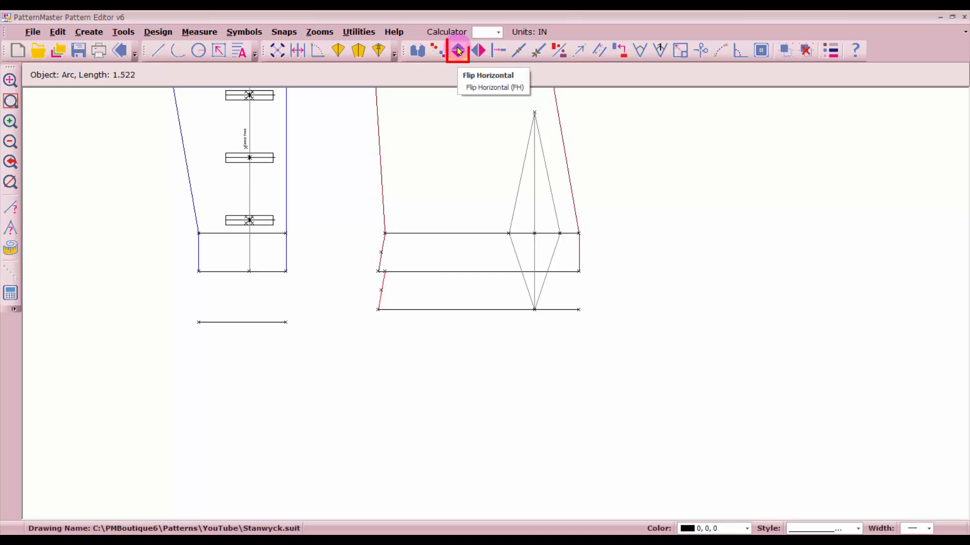
pyautogui.click(458, 50)
# Trim the front lining's lowered hem line to the flipped side-seam arc with Intersect
pyautogui.scroll(4, 385, 295)
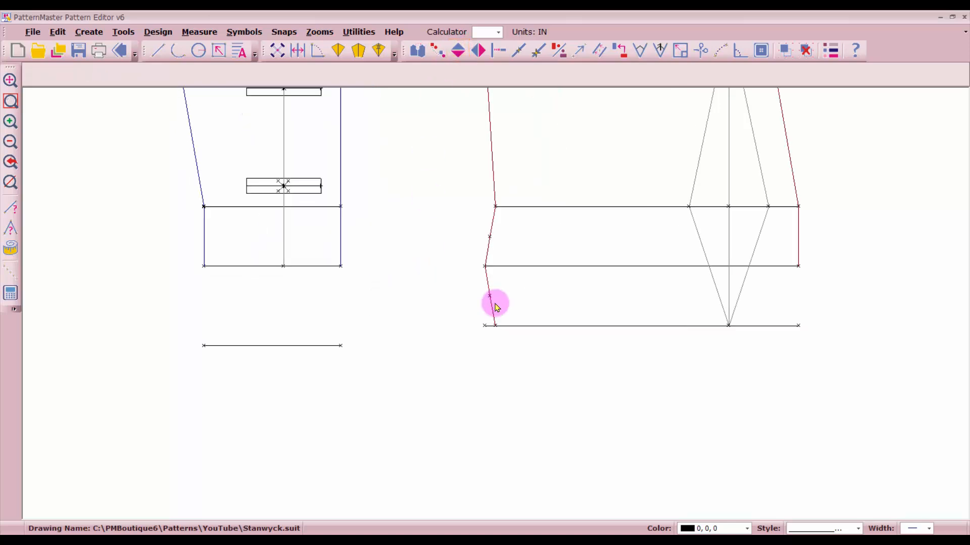
pyautogui.click(498, 50)
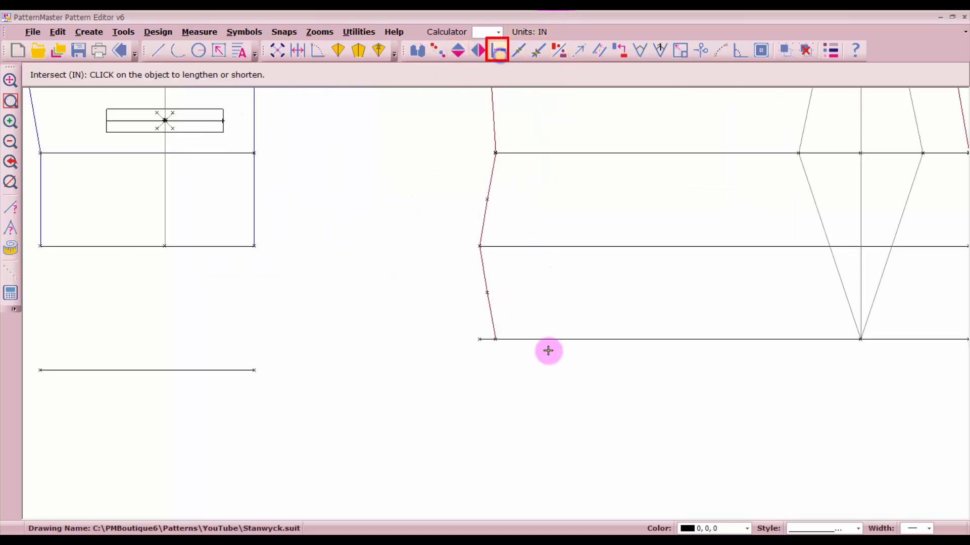
pyautogui.click(540, 336)
pyautogui.click(492, 316)
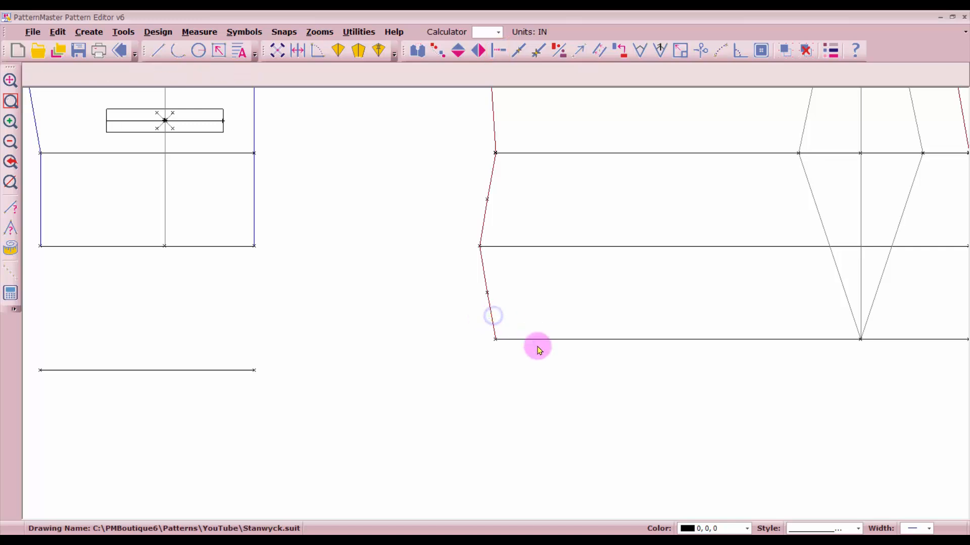
# Lengthen the front lining's short vertical front edge down to the lowered hem line with Intersect
pyautogui.scroll(-3, 519, 315)
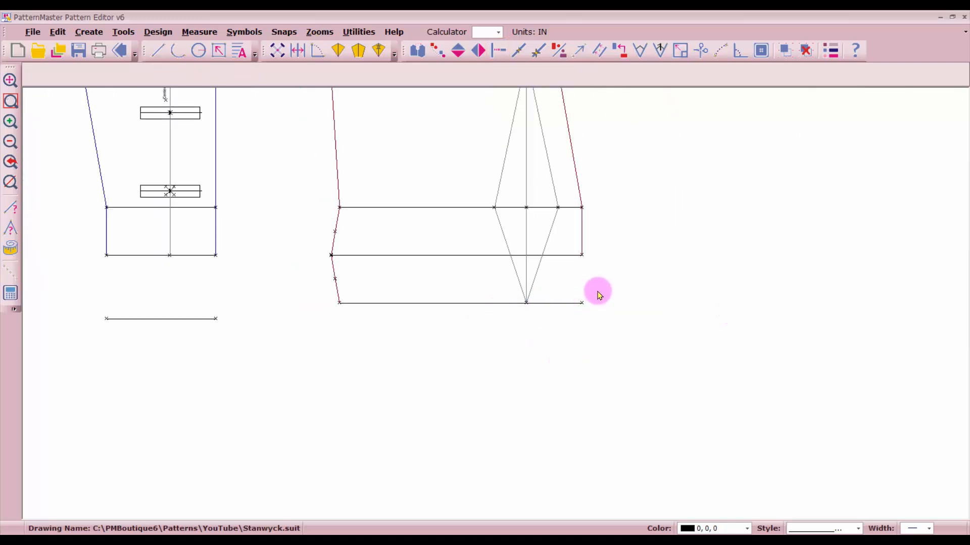
pyautogui.click(538, 51)
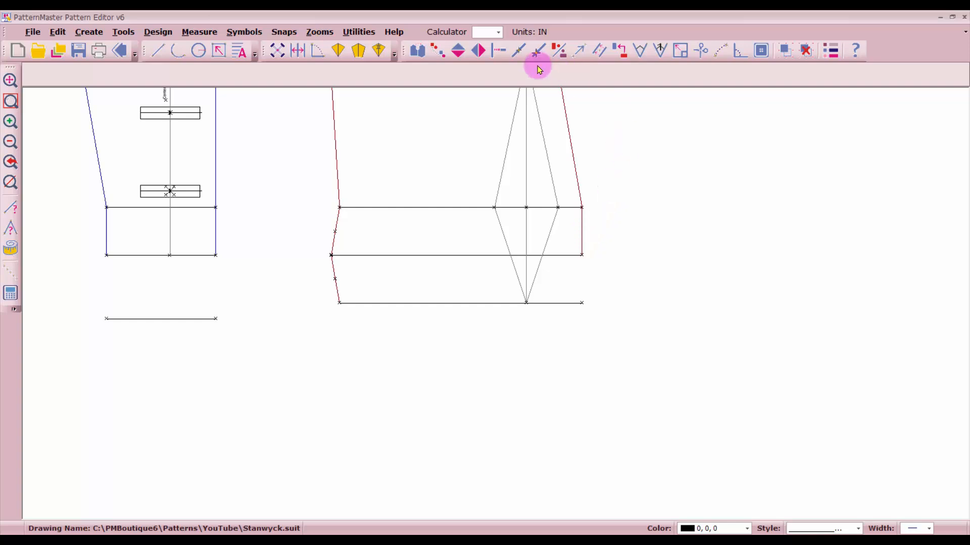
pyautogui.click(582, 231)
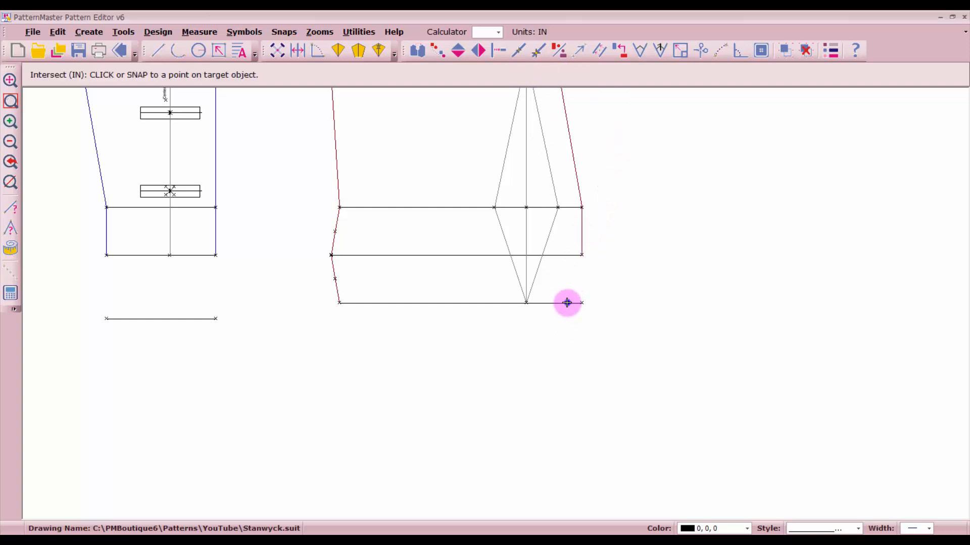
pyautogui.click(568, 303)
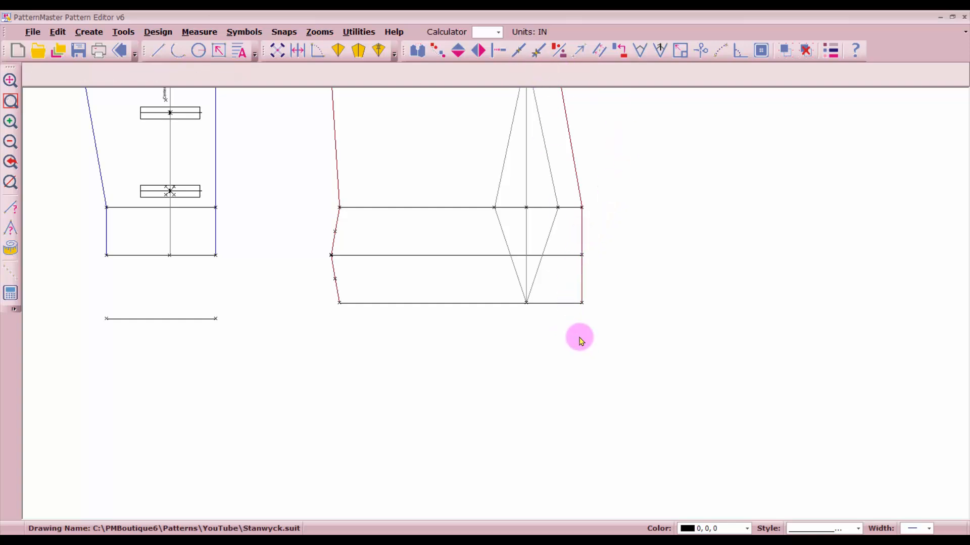
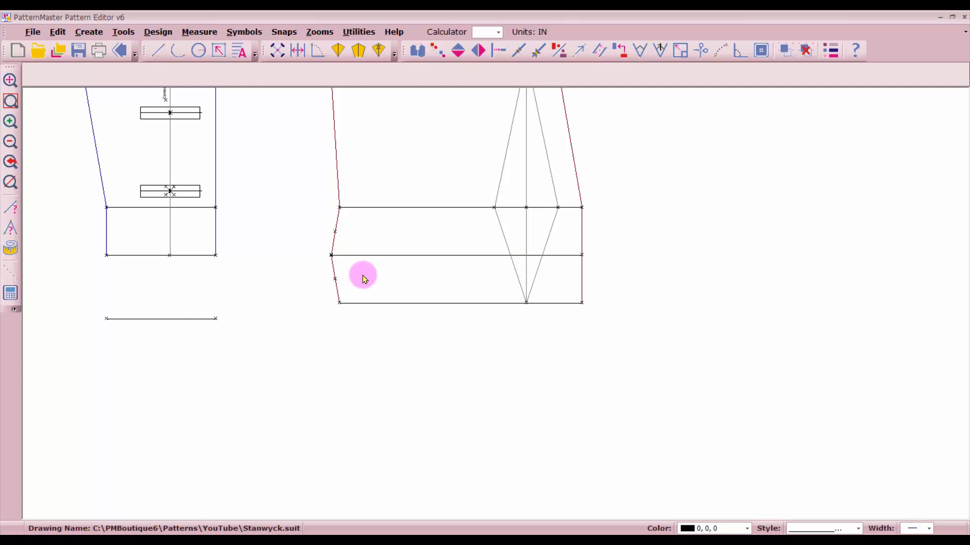
# Change the front lining's front edge, dart legs, shoulder and upper armhole to the dashed line style
pyautogui.scroll(-2, 362, 275)
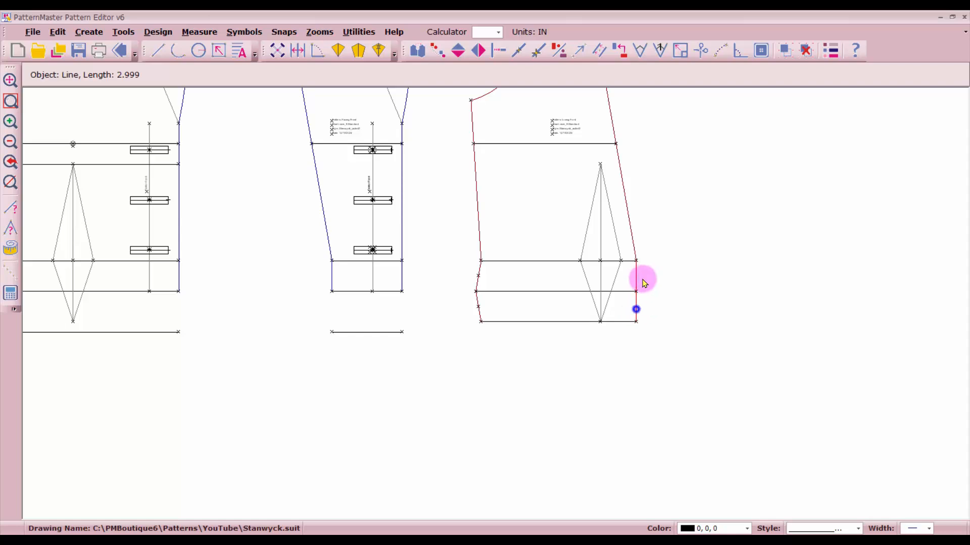
pyautogui.click(625, 234)
pyautogui.click(616, 238)
pyautogui.click(583, 243)
pyautogui.click(583, 271)
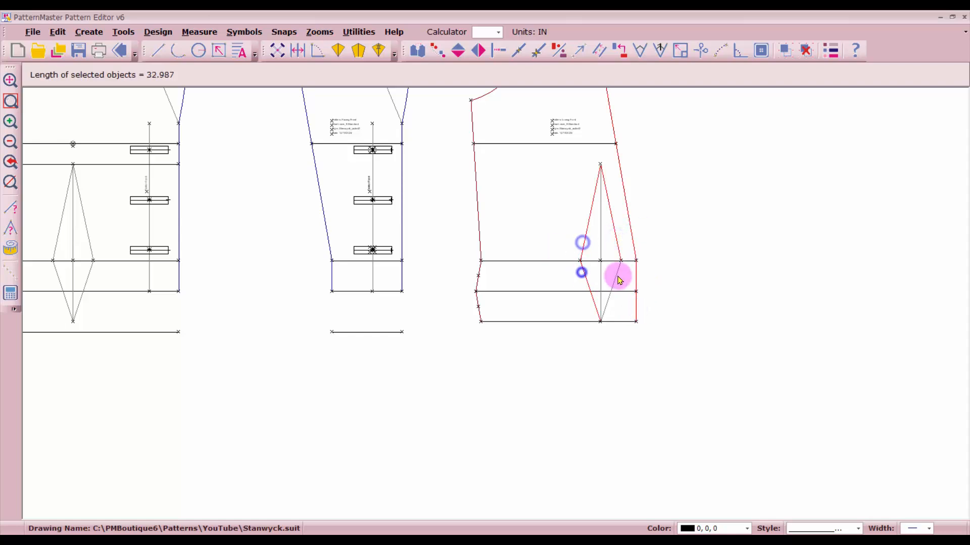
pyautogui.click(616, 274)
pyautogui.click(478, 310)
pyautogui.click(475, 226)
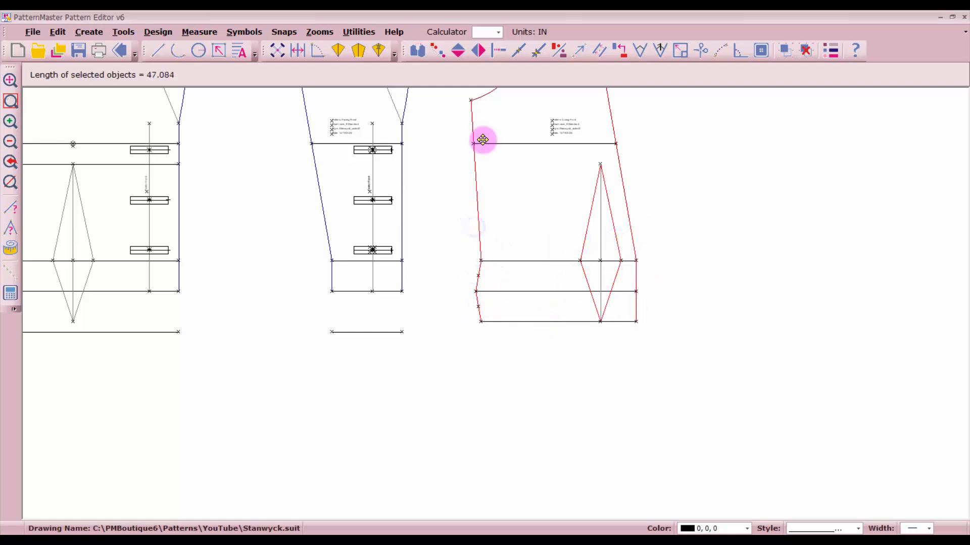
pyautogui.scroll(-2, 481, 138)
pyautogui.click(520, 275)
pyautogui.click(531, 206)
pyautogui.click(547, 175)
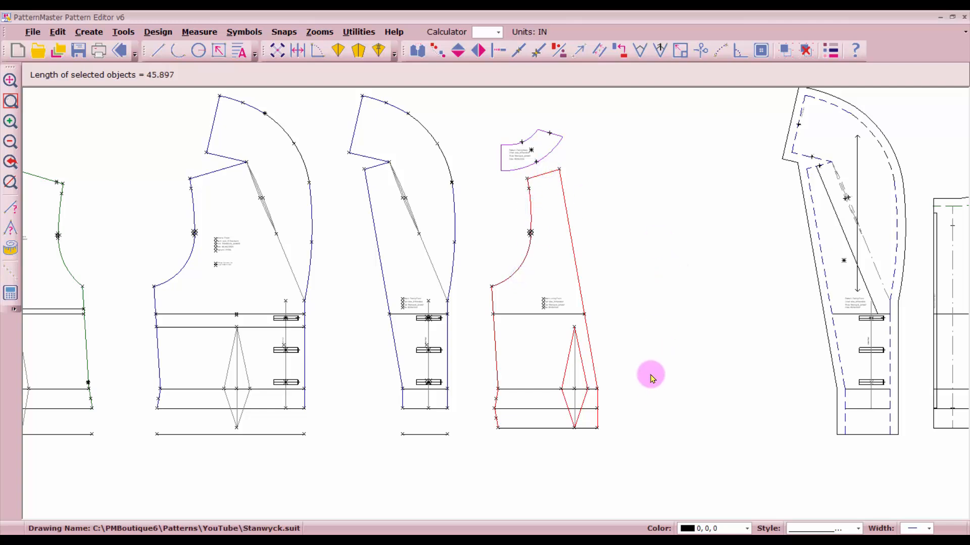
pyautogui.click(831, 51)
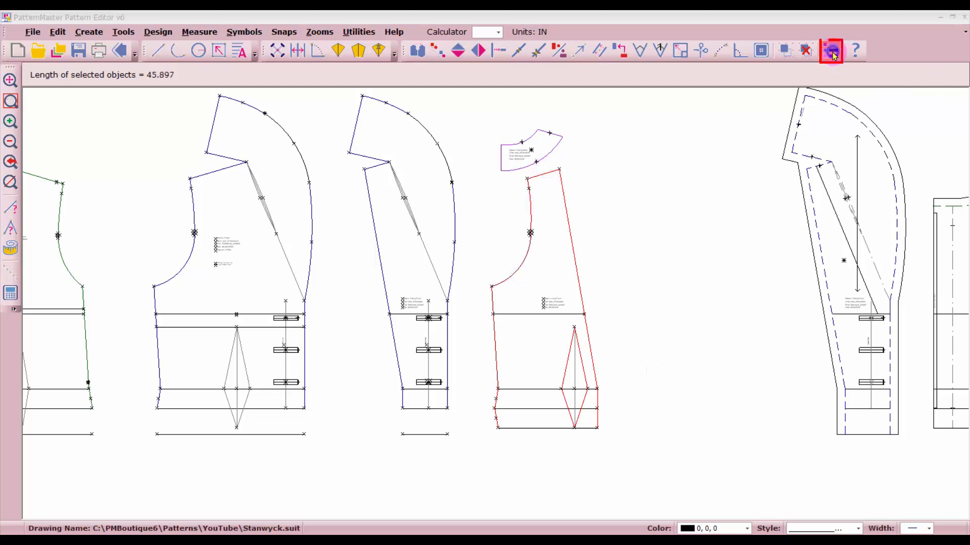
pyautogui.click(384, 214)
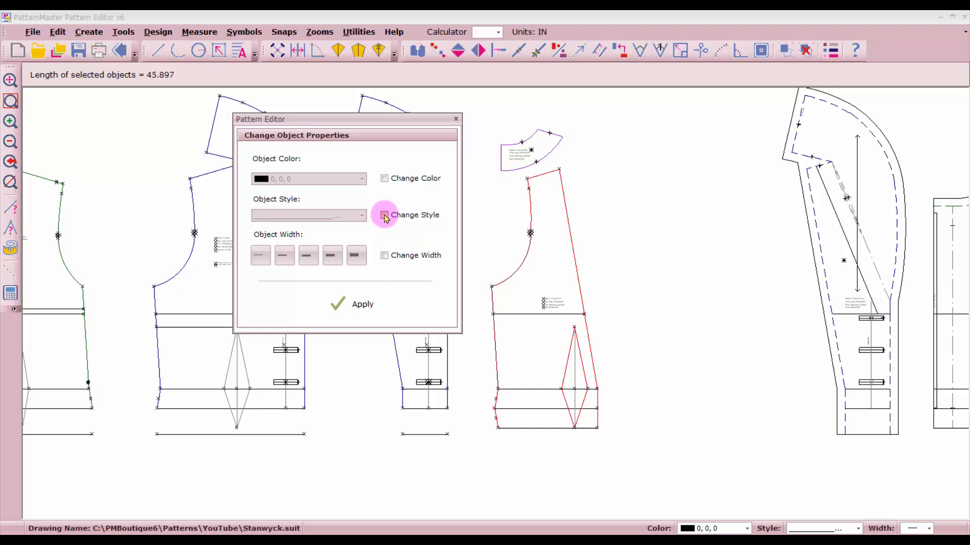
pyautogui.click(359, 215)
pyautogui.click(345, 235)
pyautogui.click(370, 313)
# Change the front lining's lower armhole, side seam and the arcs below it to the dashed line style
pyautogui.click(504, 275)
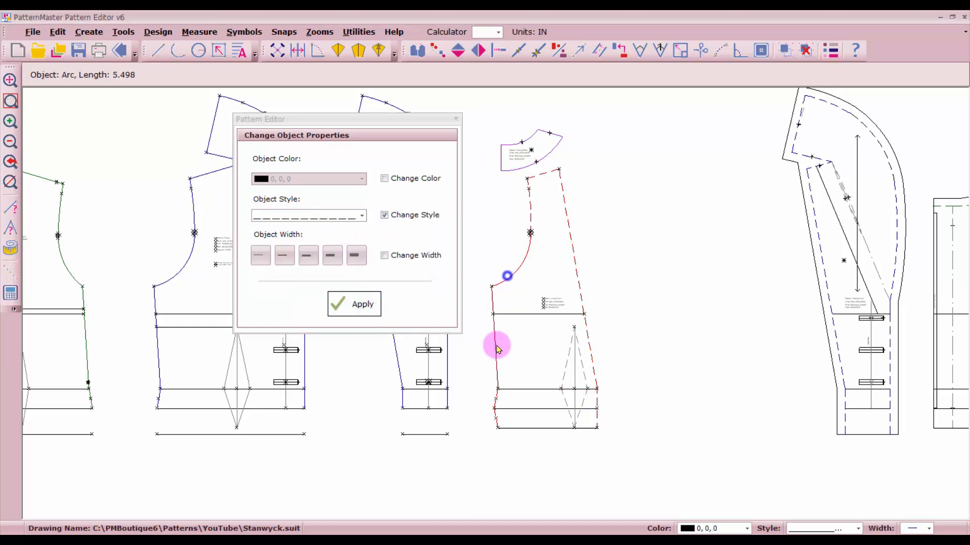
pyautogui.click(494, 346)
pyautogui.click(496, 399)
pyautogui.click(497, 417)
pyautogui.click(360, 308)
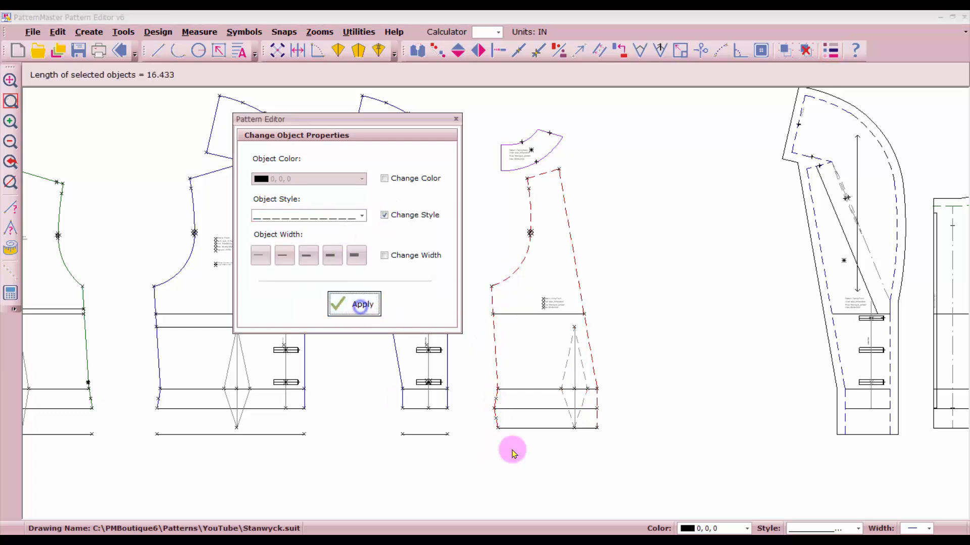
pyautogui.scroll(4, 503, 442)
pyautogui.scroll(-4, 495, 304)
pyautogui.press('Escape')
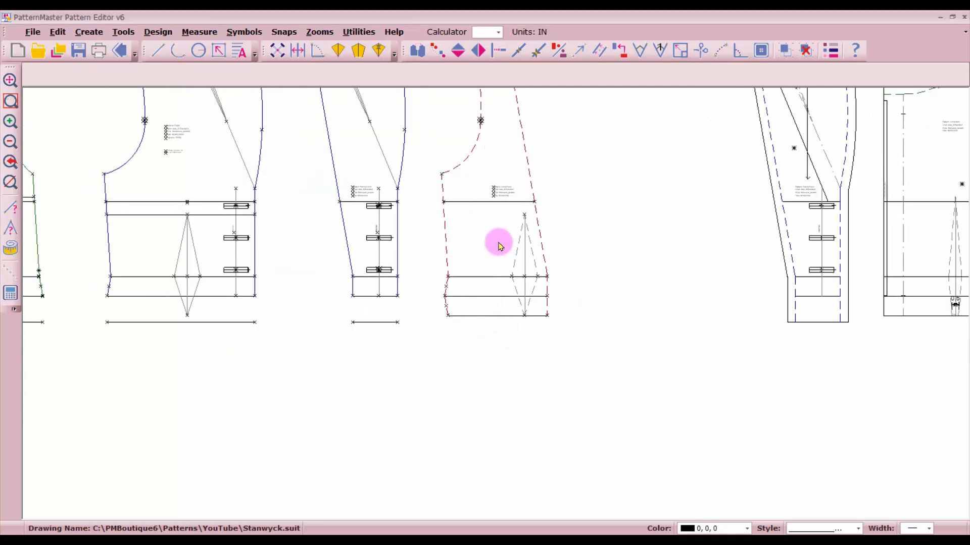
# Move the small curved facing piece from above the front lining to the space above the finished back lining piece
pyautogui.scroll(-1, 510, 386)
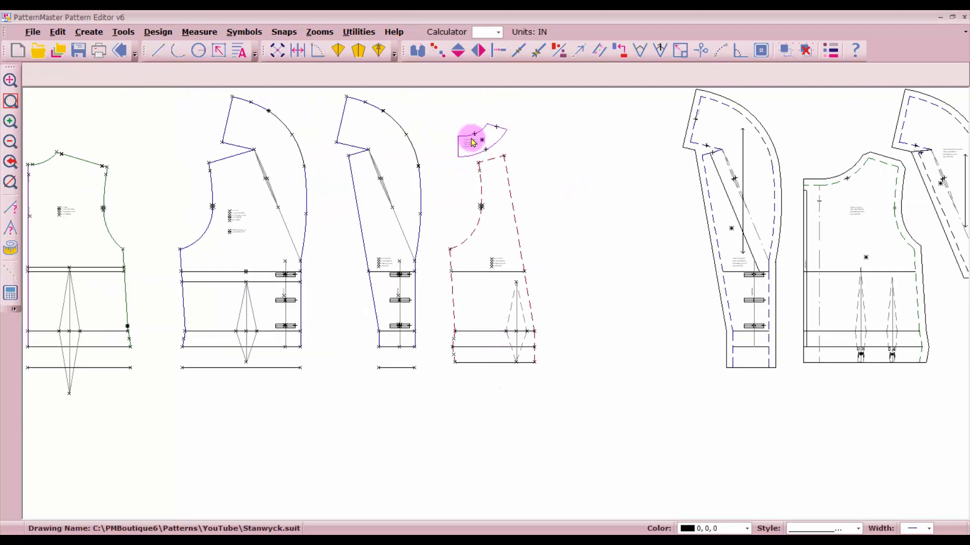
pyautogui.moveTo(441, 112); pyautogui.dragTo(508, 153)
pyautogui.click(486, 146)
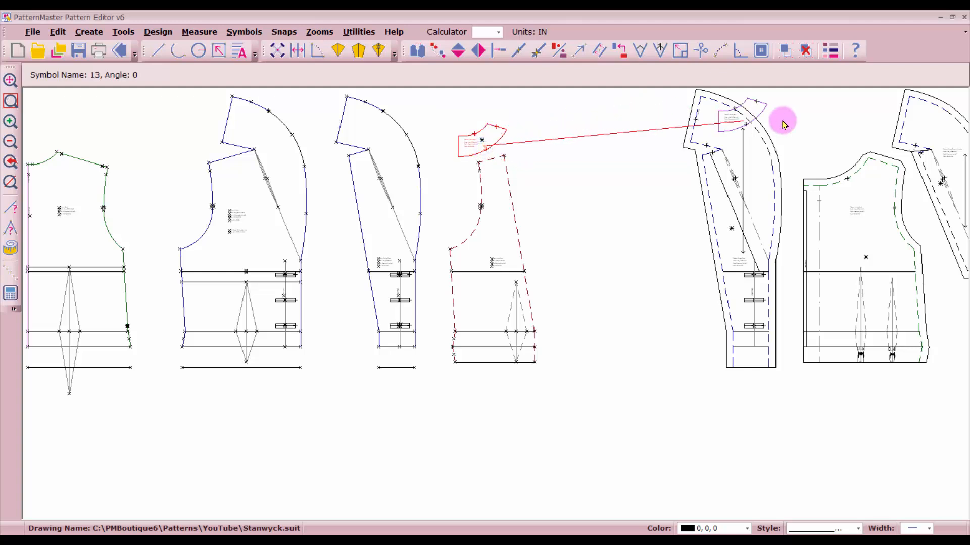
pyautogui.click(840, 120)
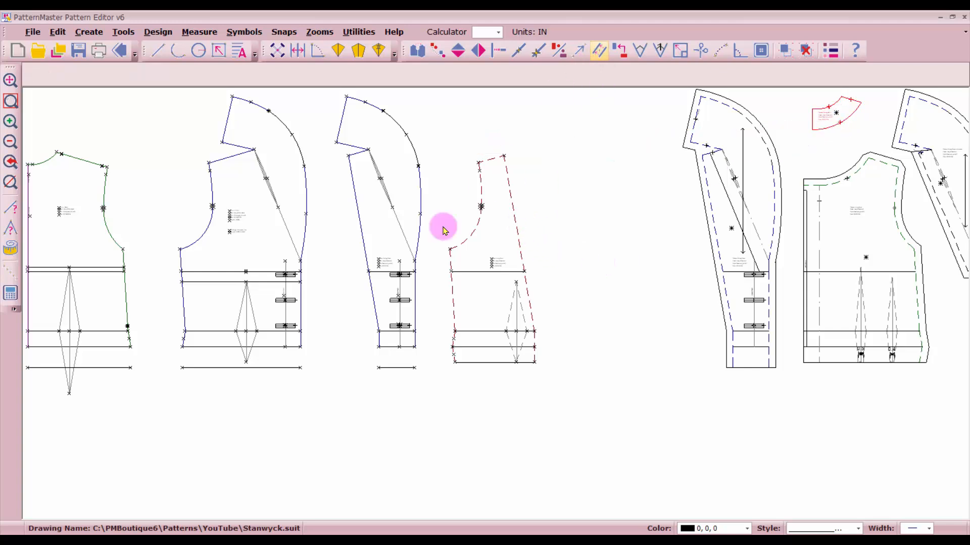
# Select the whole front lining piece and move it farther from the front facing, into the open space
pyautogui.moveTo(428, 122); pyautogui.dragTo(541, 394)
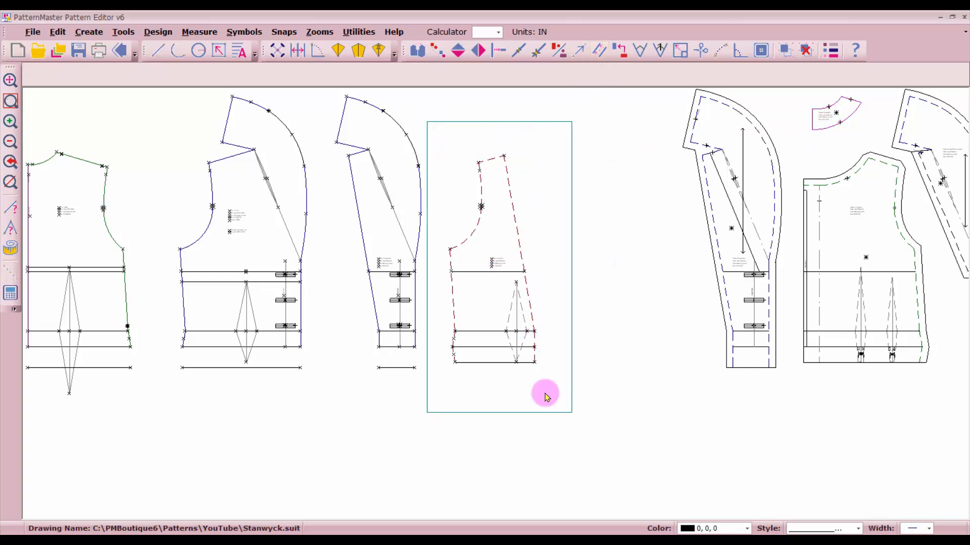
pyautogui.click(500, 356)
pyautogui.click(545, 357)
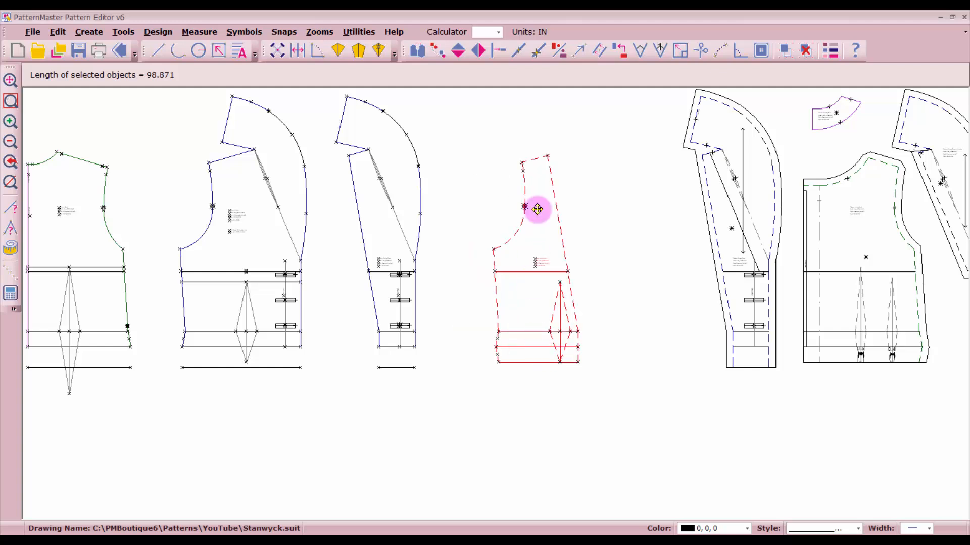
# Offset the front lining's two lower side-seam arcs and its side seam outward by 0.625 in
pyautogui.click(600, 52)
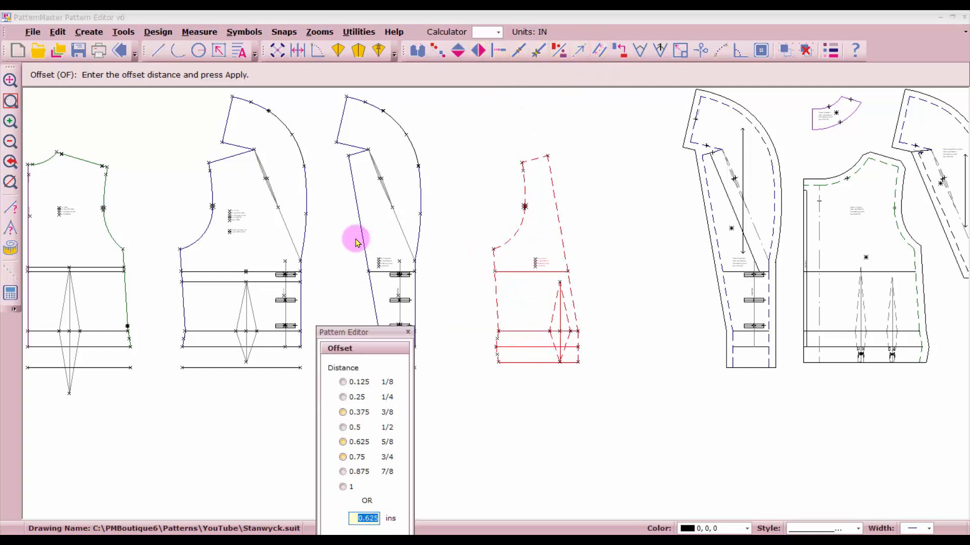
pyautogui.moveTo(375, 334); pyautogui.dragTo(335, 145)
pyautogui.click(334, 369)
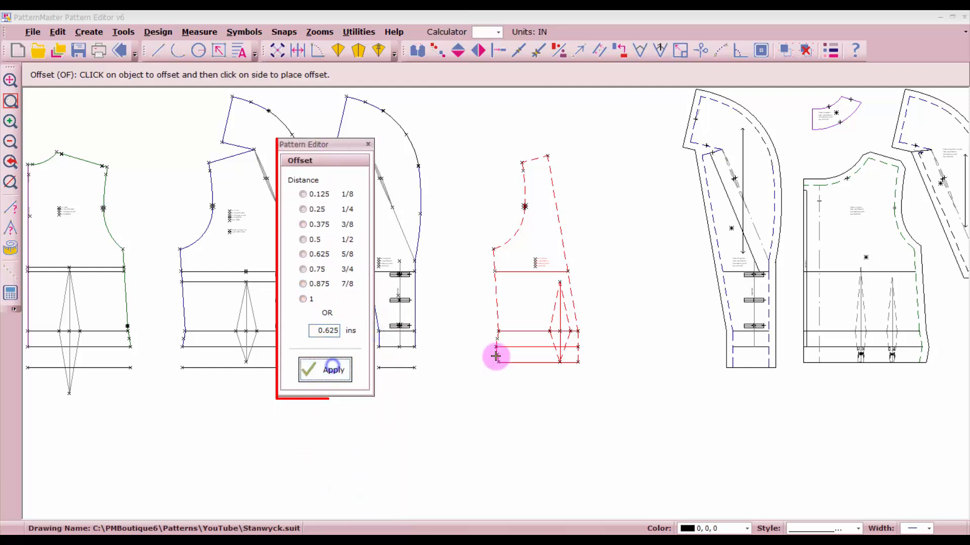
pyautogui.scroll(5, 496, 357)
pyautogui.click(505, 303)
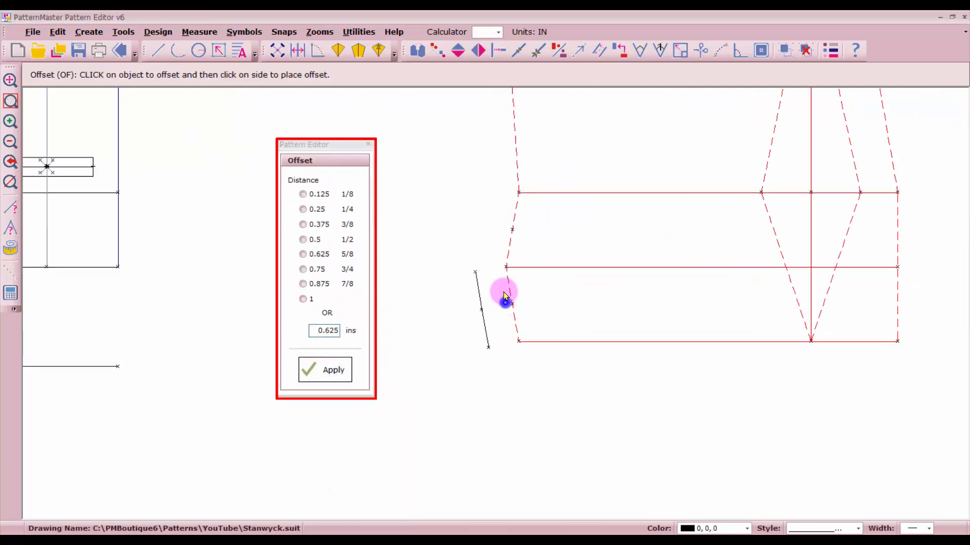
pyautogui.click(508, 226)
pyautogui.click(509, 160)
# Offset the front lining's front edges, shoulder and both armhole sections outward by 0.625 in
pyautogui.scroll(-2, 528, 375)
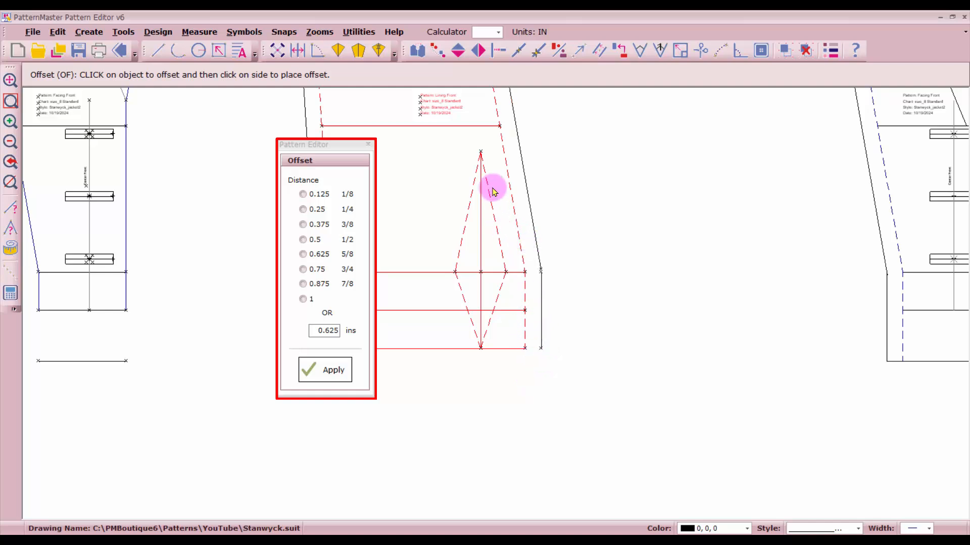
pyautogui.scroll(-2, 493, 190)
pyautogui.click(460, 124)
pyautogui.click(440, 156)
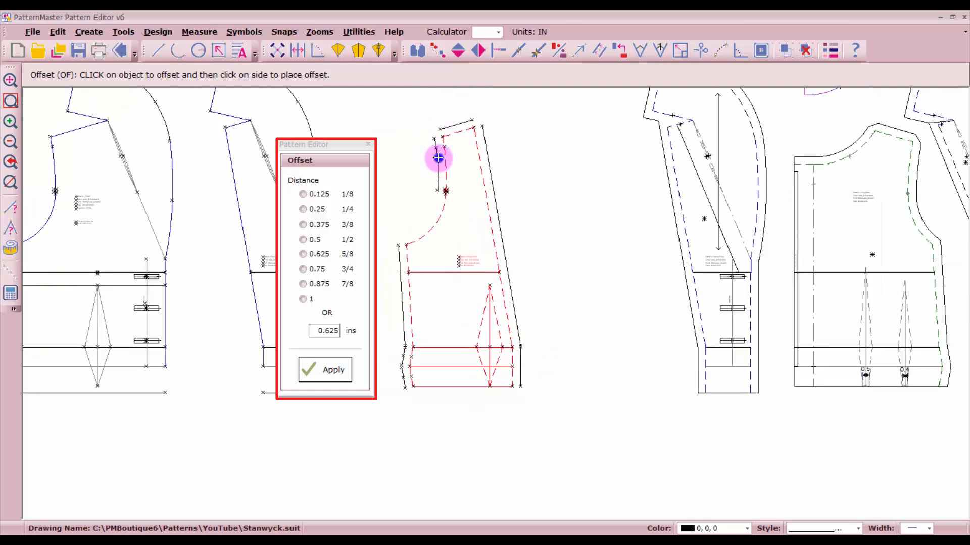
pyautogui.click(420, 226)
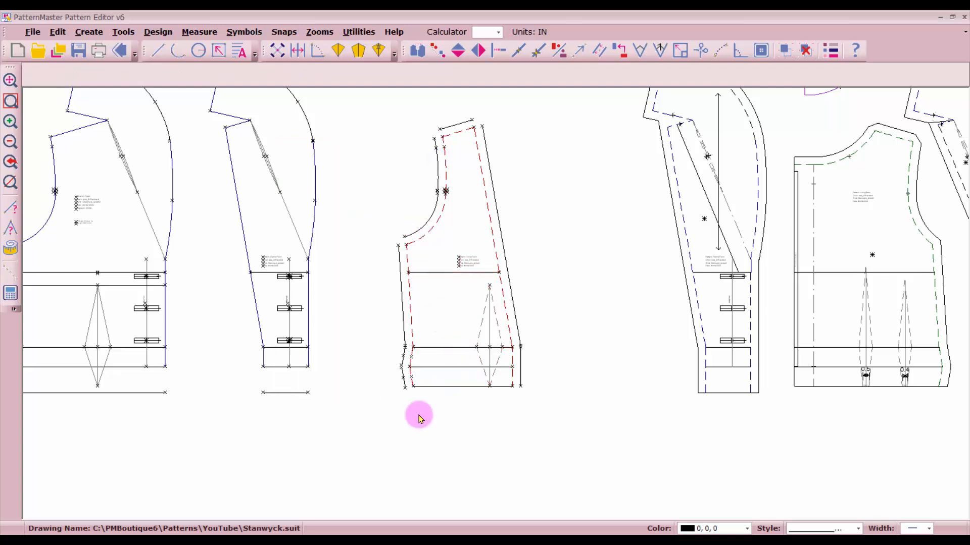
# Lengthen the front lining's hem line at both ends to the front and side seam-allowance lines with Intersect
pyautogui.click(499, 50)
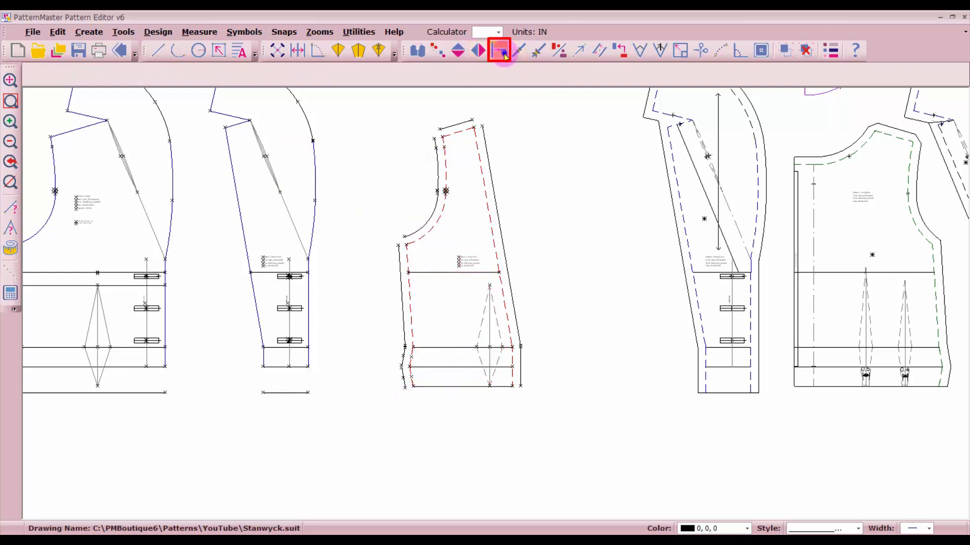
pyautogui.click(496, 385)
pyautogui.click(519, 372)
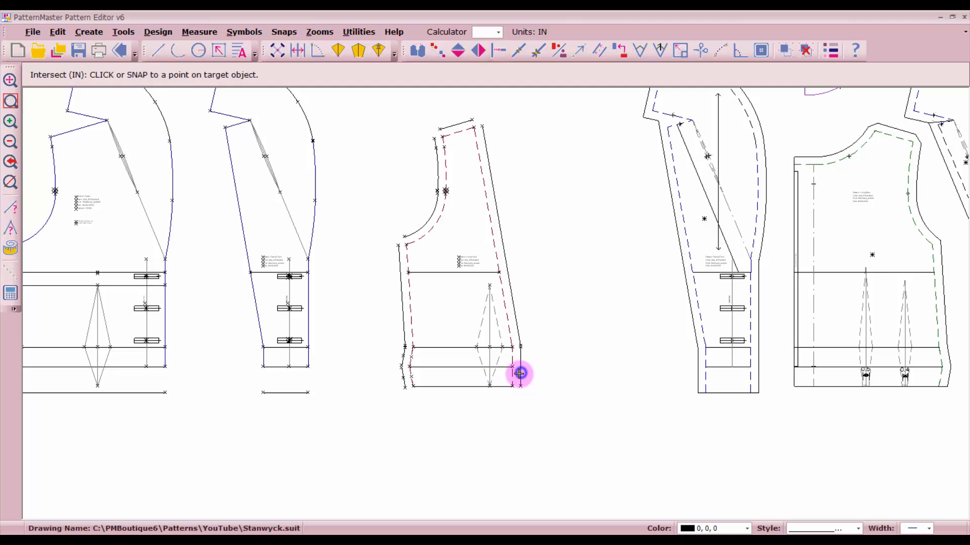
pyautogui.click(436, 385)
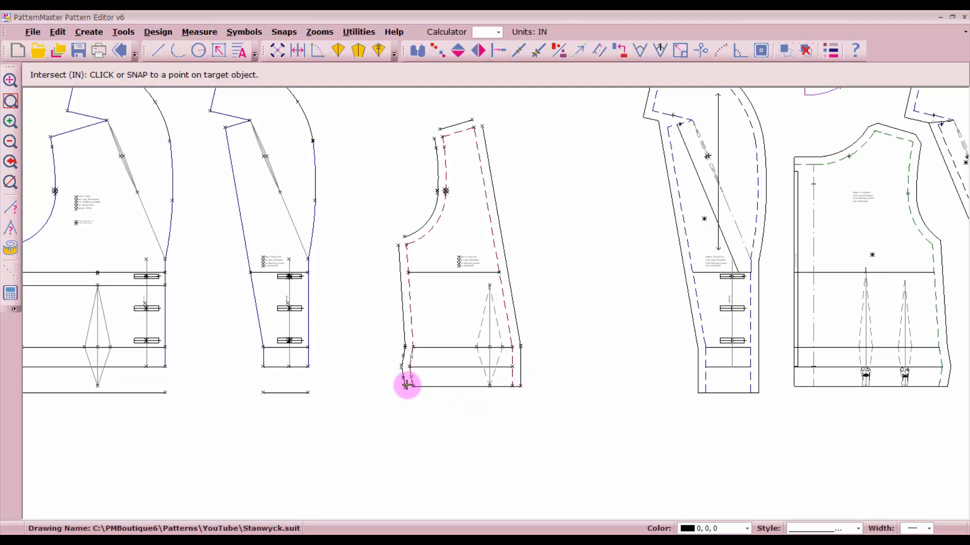
pyautogui.click(406, 386)
# Extend the two lower side seam-allowance arcs of the front lining until they meet at a corner with Intersect
pyautogui.scroll(5, 494, 303)
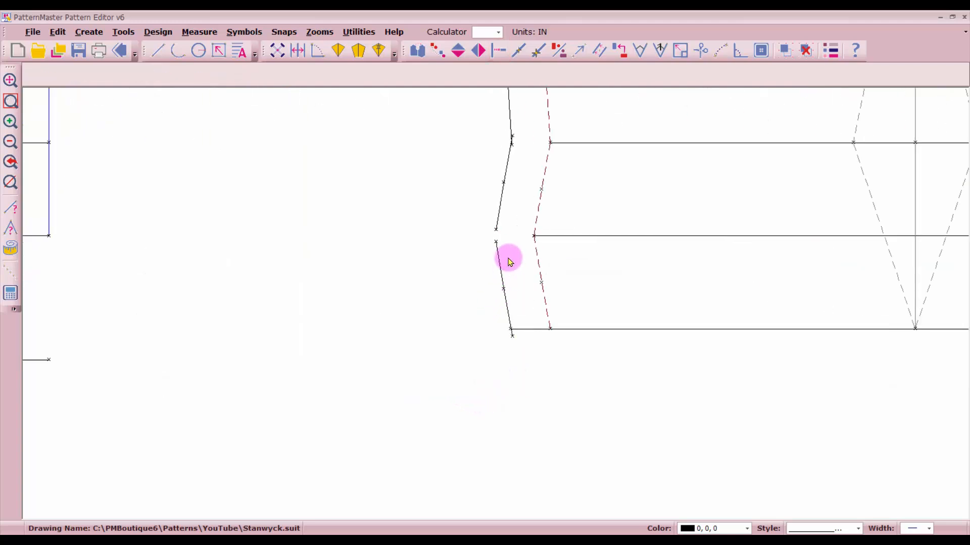
pyautogui.click(499, 266)
pyautogui.click(500, 205)
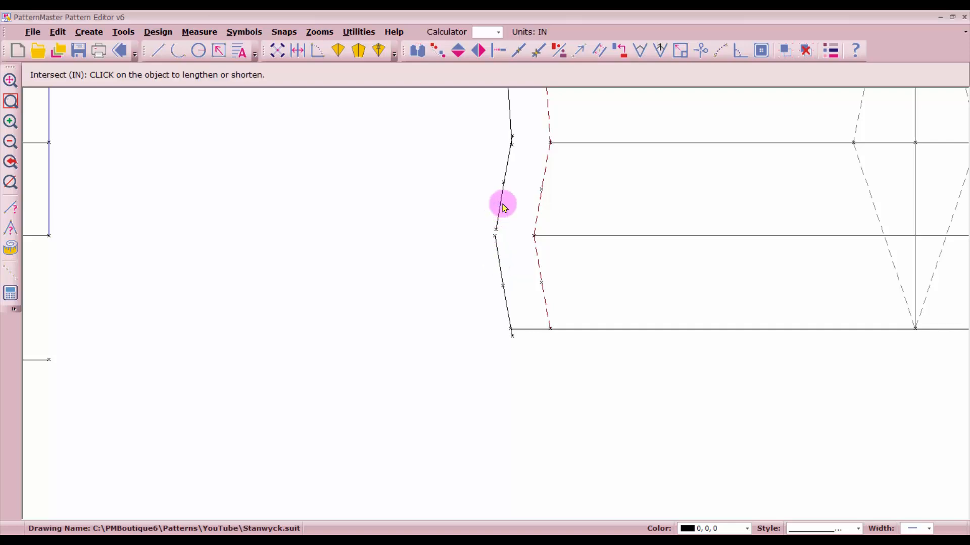
pyautogui.click(494, 230)
# Trim the front lining's side seam-allowance line and the upper arc below it to a shared corner with Intersect
pyautogui.scroll(-3, 494, 299)
pyautogui.scroll(4, 496, 303)
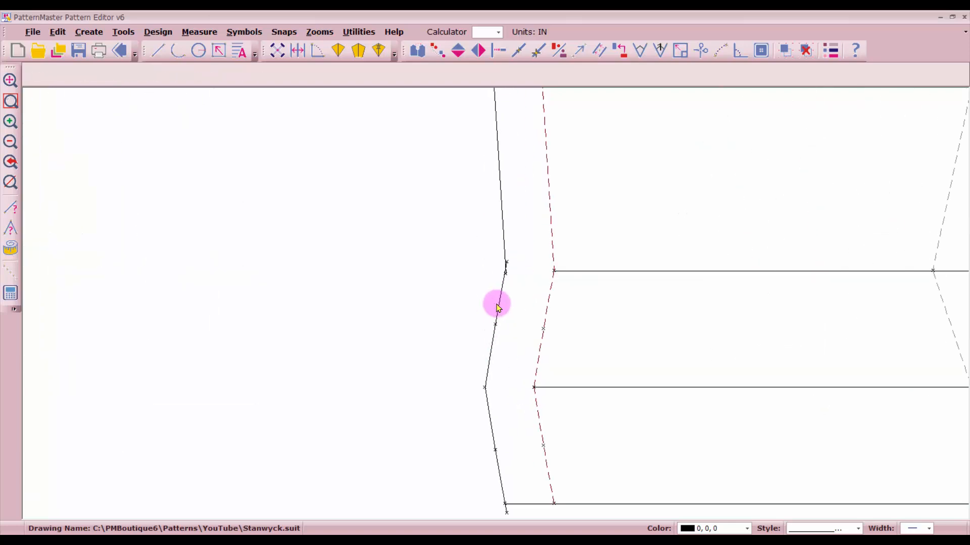
pyautogui.click(502, 242)
pyautogui.click(503, 235)
pyautogui.click(500, 302)
pyautogui.rightClick(521, 281)
pyautogui.scroll(-5, 495, 303)
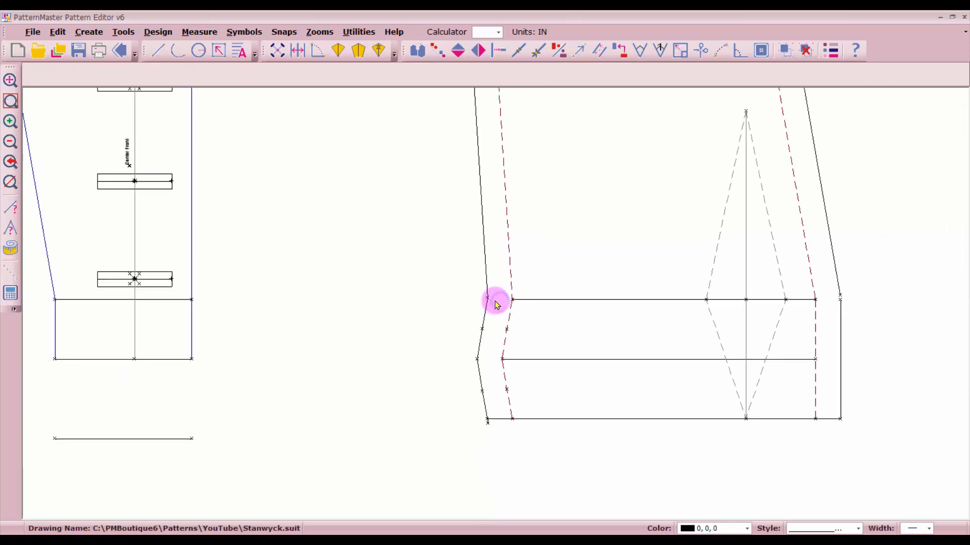
# Draw a line joining the lower end of the front lining's armhole allowance to the top of its side seam allowance
pyautogui.scroll(2, 494, 161)
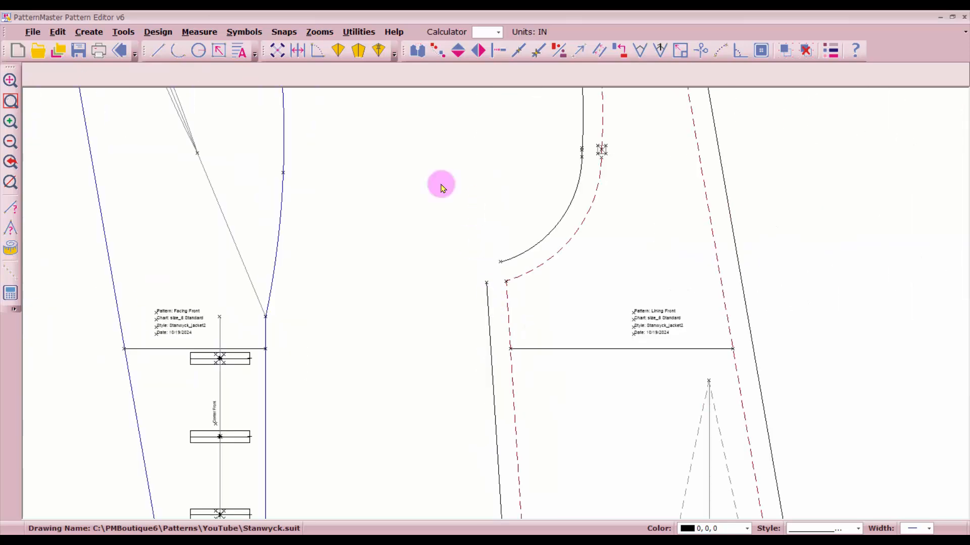
pyautogui.click(159, 52)
pyautogui.click(500, 261)
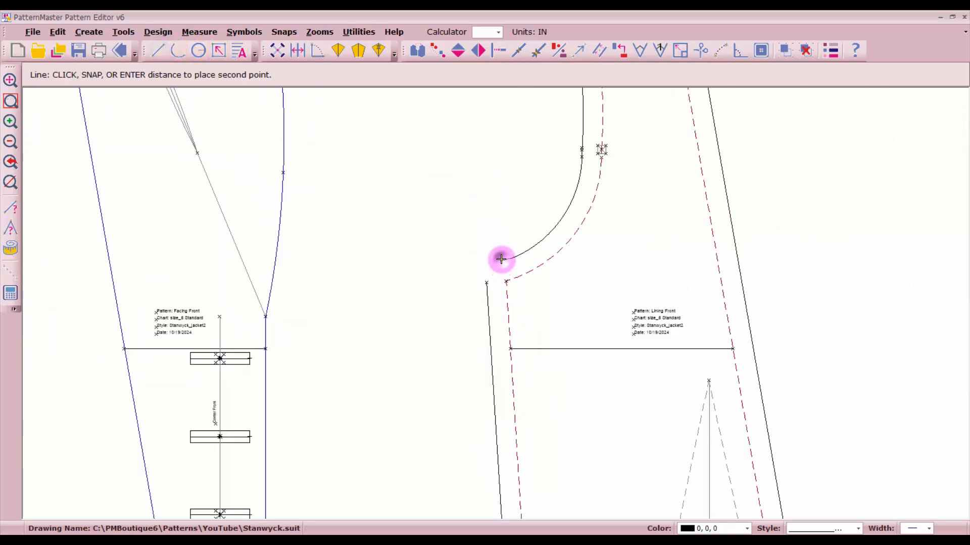
pyautogui.click(484, 283)
pyautogui.scroll(-3, 551, 252)
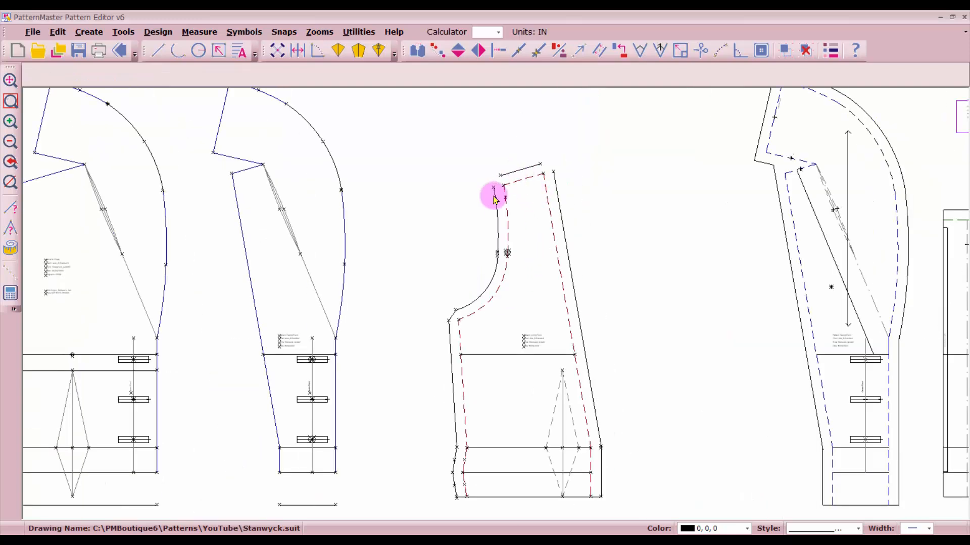
pyautogui.scroll(3, 494, 195)
pyautogui.click(497, 270)
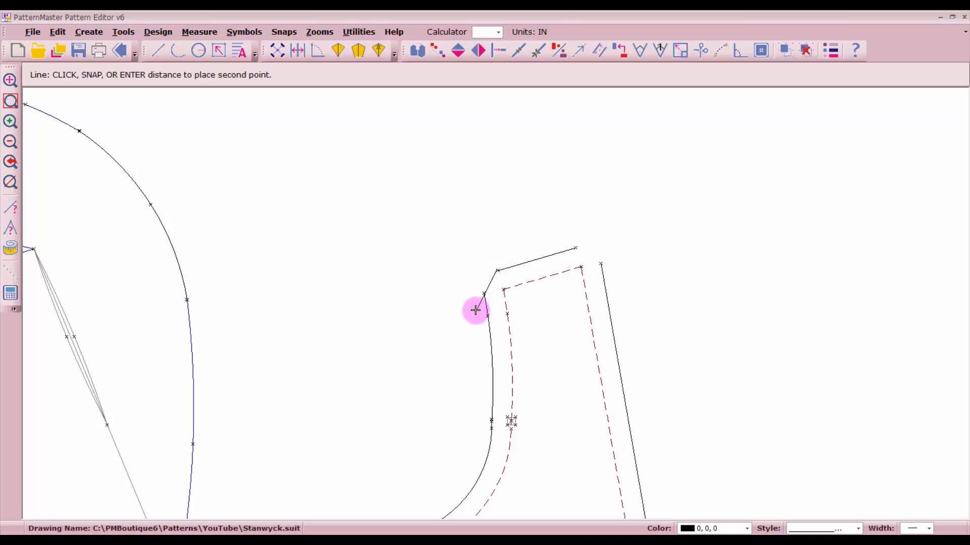
pyautogui.click(483, 292)
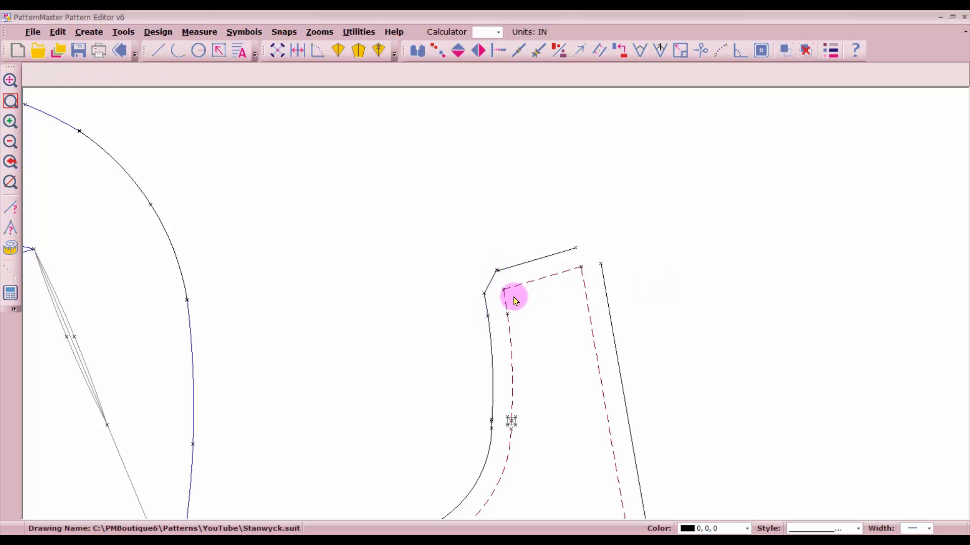
pyautogui.click(493, 283)
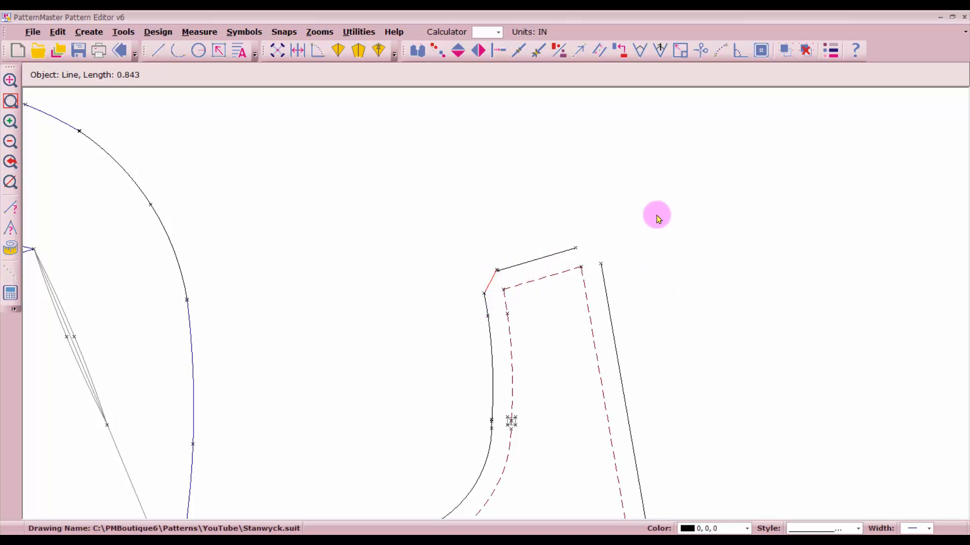
pyautogui.press('Delete')
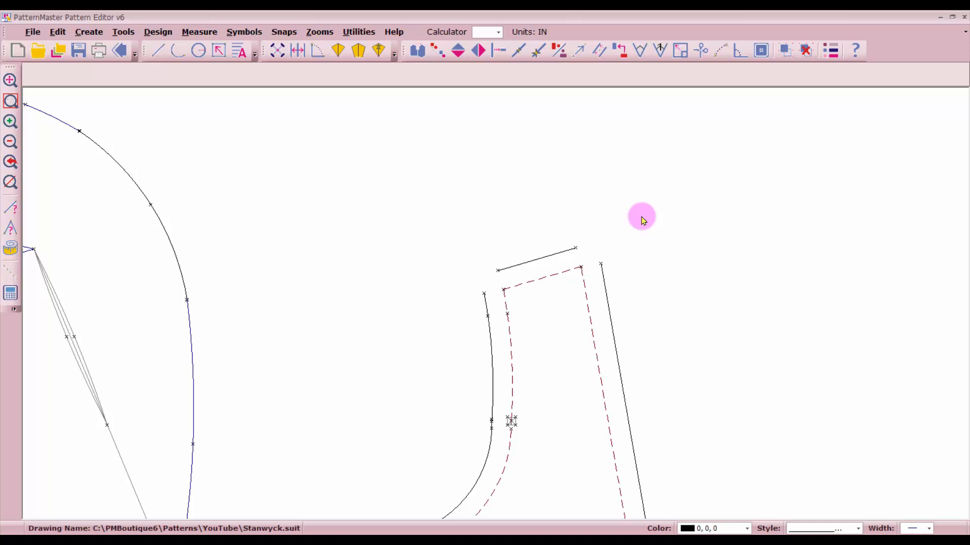
# Draw lines closing the side front's outer cutting line at both shoulder corners, joining the shoulder line to the armhole and to the long diagonal edge
pyautogui.click(159, 52)
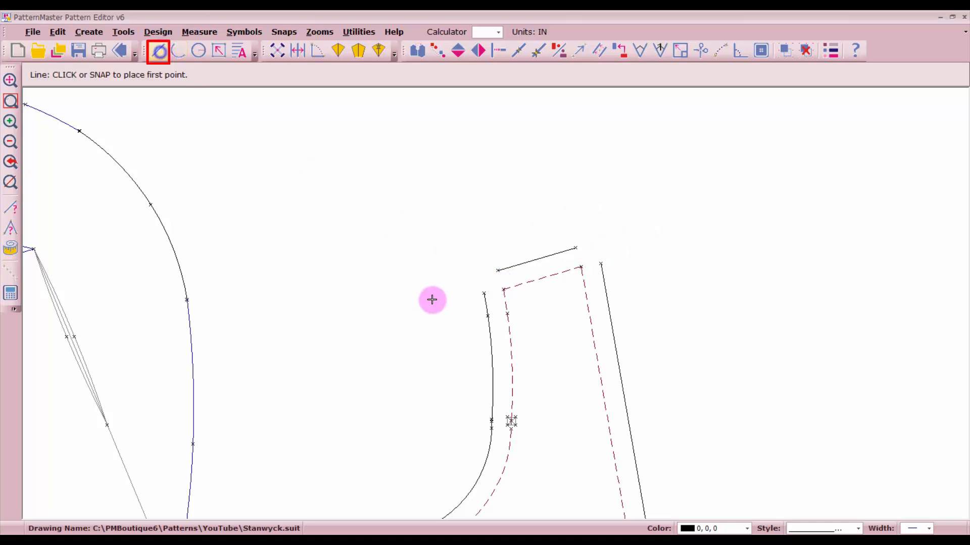
pyautogui.click(496, 271)
pyautogui.click(484, 294)
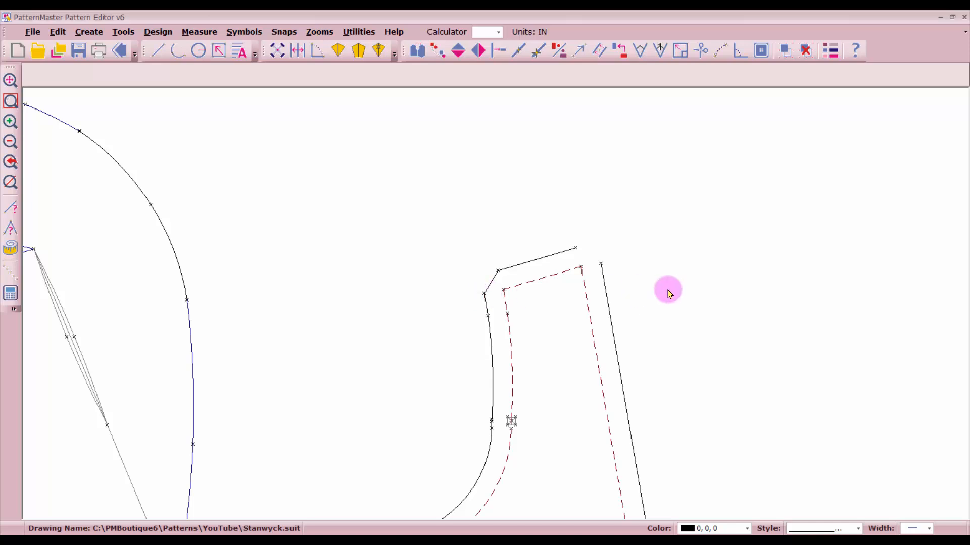
pyautogui.click(601, 264)
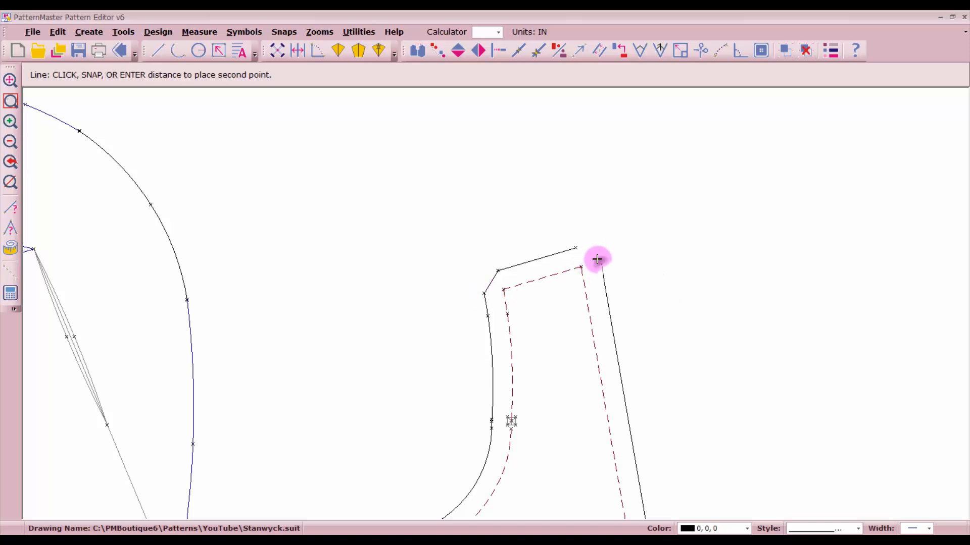
pyautogui.click(574, 248)
pyautogui.press('Escape')
pyautogui.scroll(-5, 496, 320)
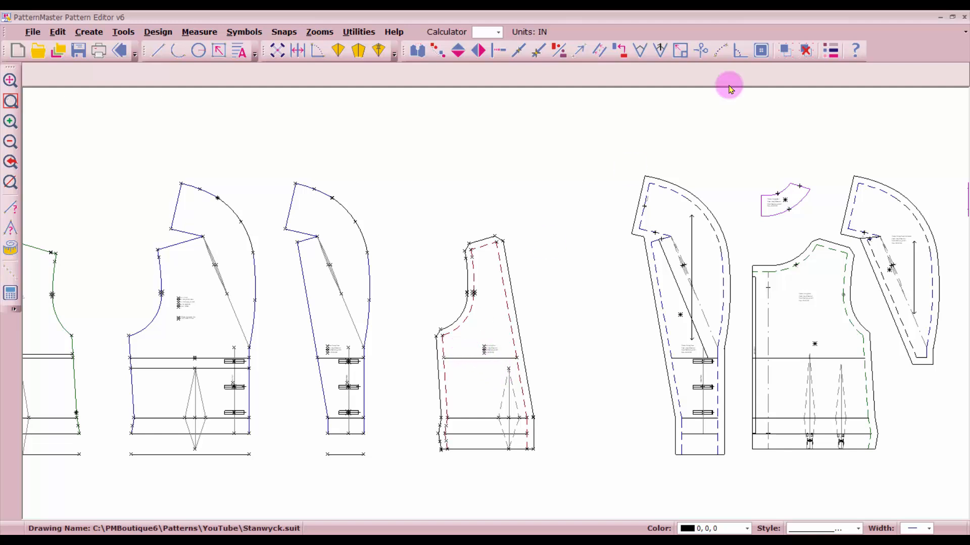
# Place a vertical Two-way Grain symbol with a length of 10 inside the side front piece, beginning near its shoulder
pyautogui.click(761, 50)
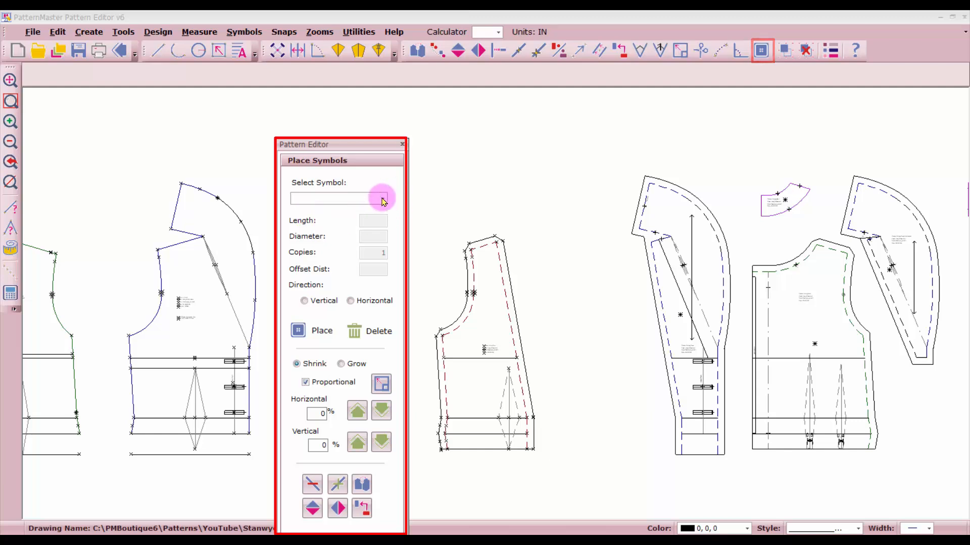
pyautogui.click(384, 199)
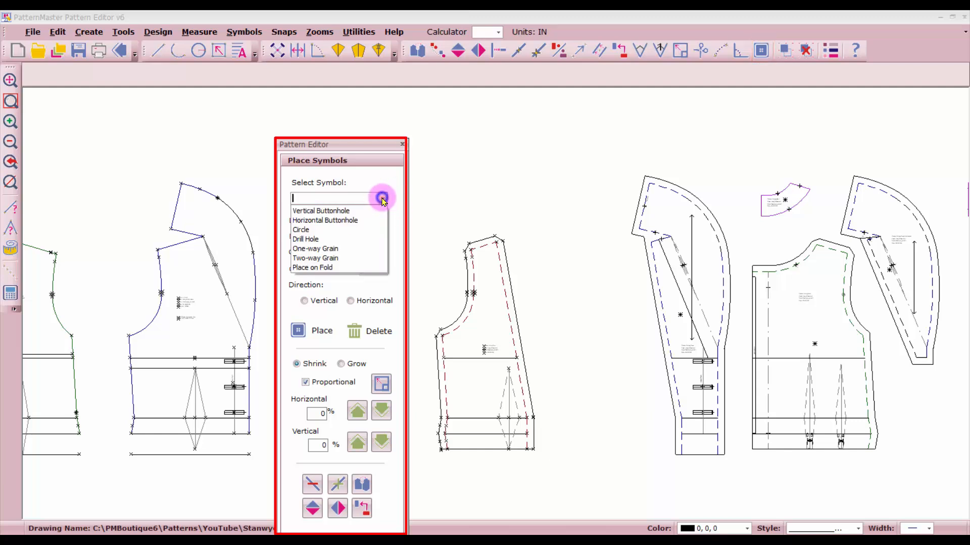
pyautogui.click(320, 256)
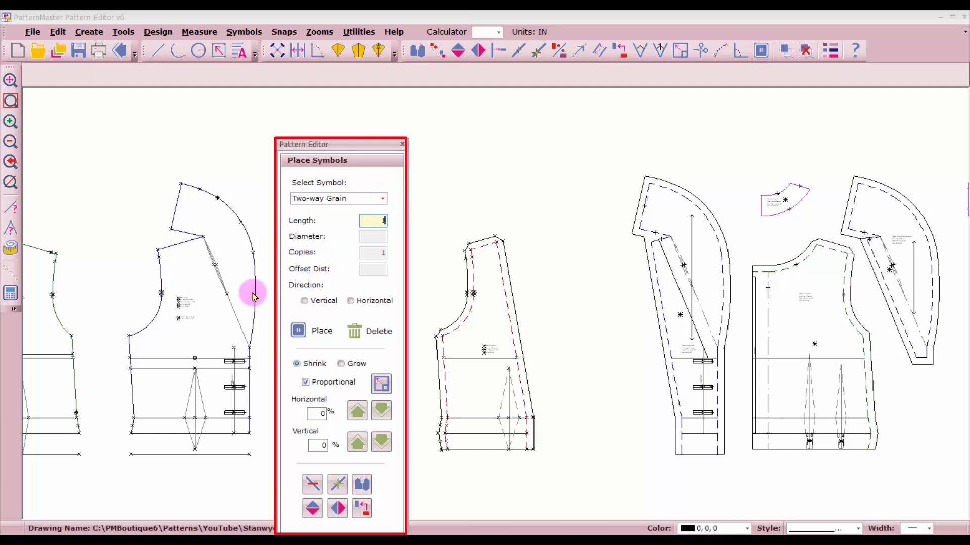
pyautogui.click(322, 330)
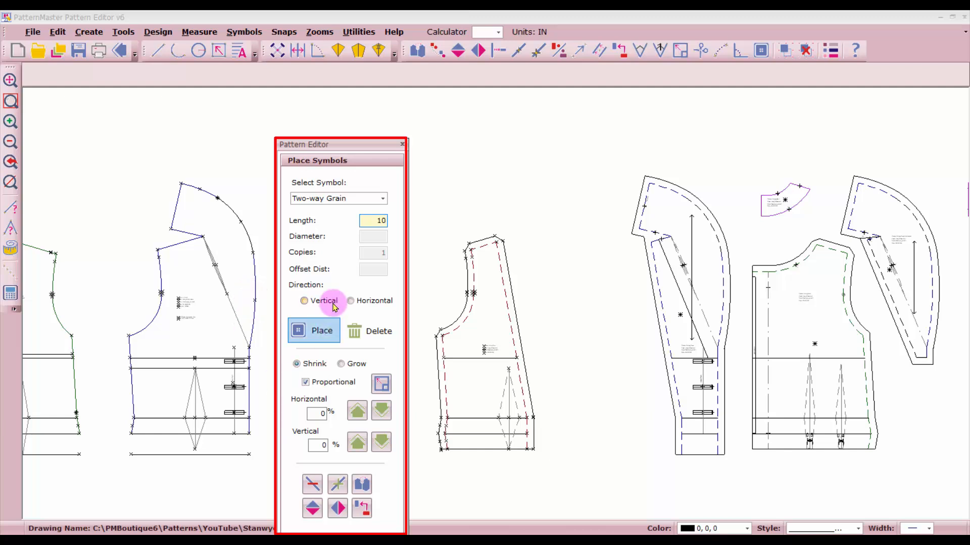
pyautogui.click(318, 301)
pyautogui.click(321, 332)
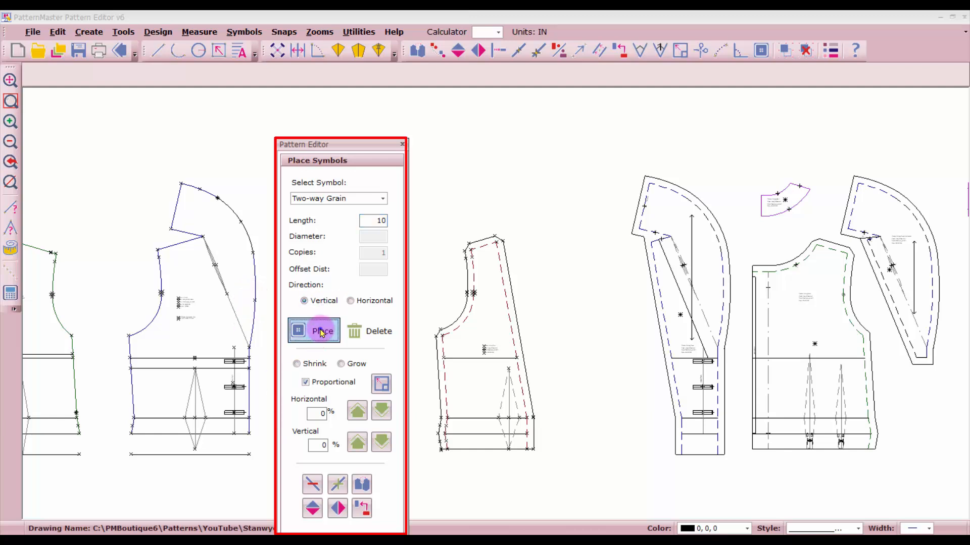
pyautogui.click(489, 269)
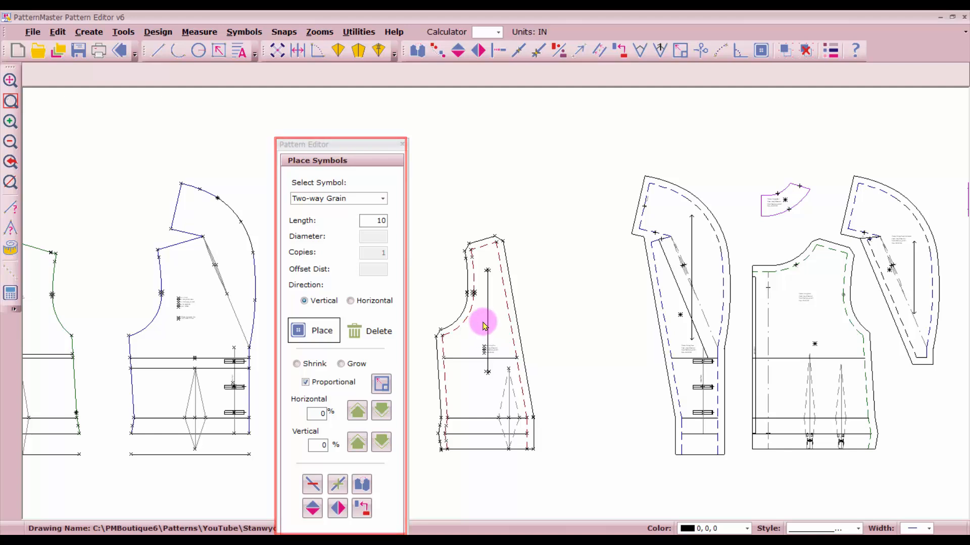
pyautogui.press('Escape')
# Group all objects of the side front piece, including its cutting lines, waist dart and grainline
pyautogui.moveTo(427, 222); pyautogui.dragTo(549, 481)
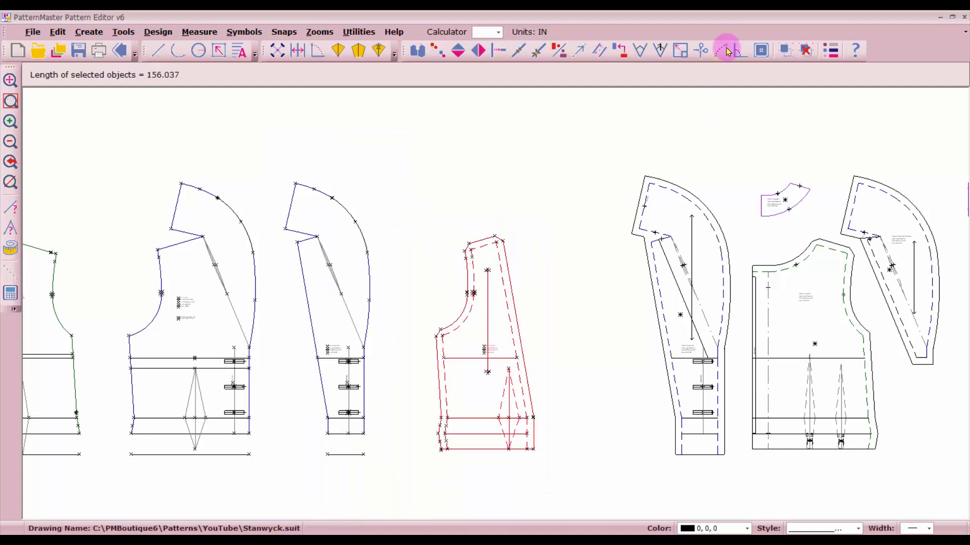
pyautogui.click(784, 50)
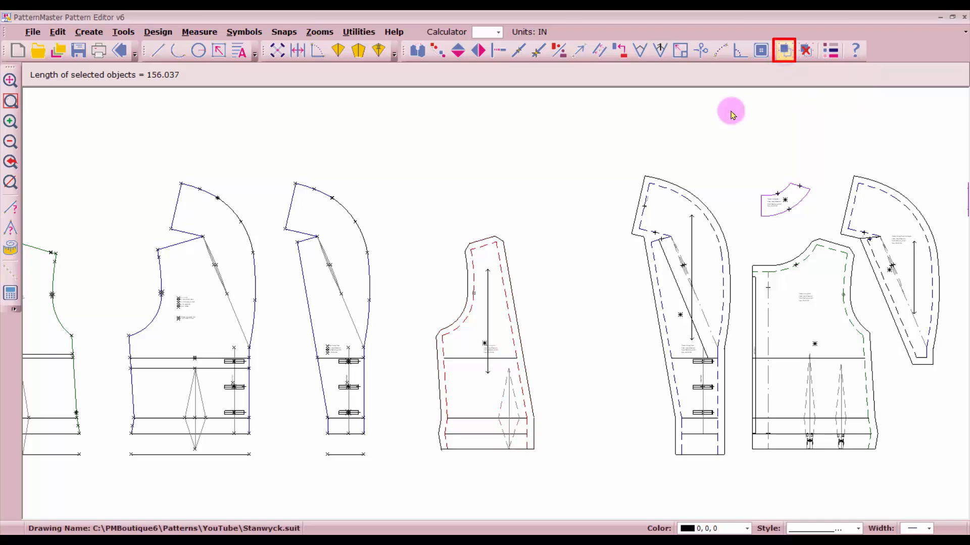
pyautogui.click(460, 408)
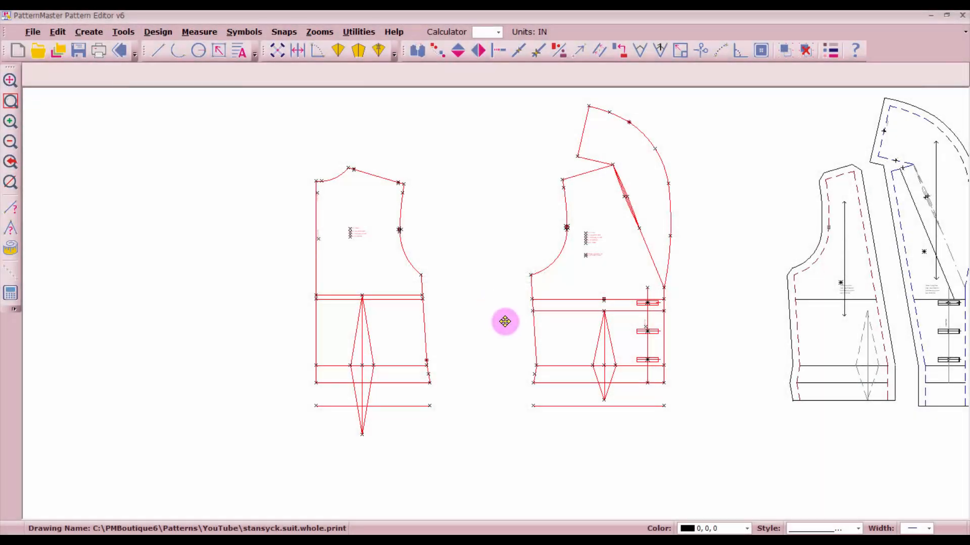
pyautogui.click(729, 343)
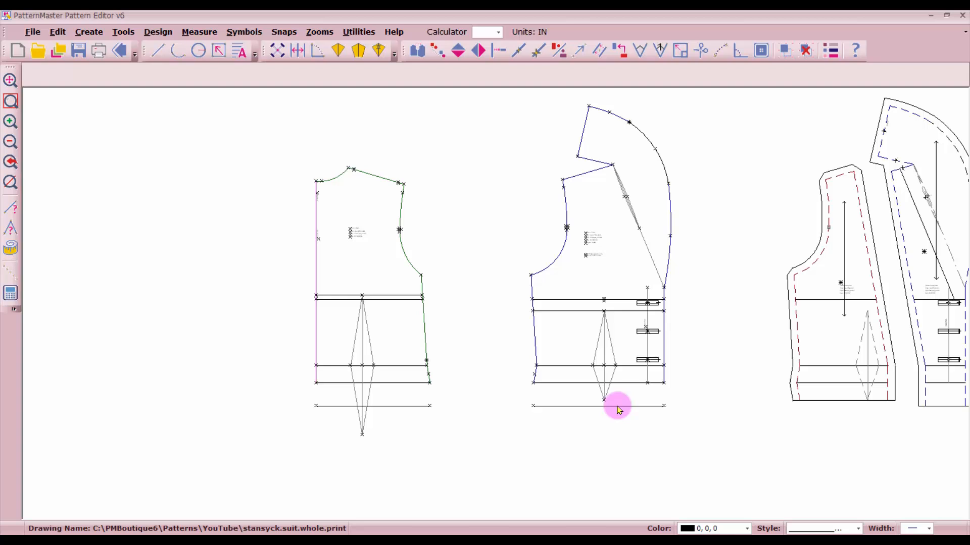
# Measure the arc of the whole front's side seam below the waist and calculate 2 - 1.522 in the calculator
pyautogui.scroll(1, 616, 409)
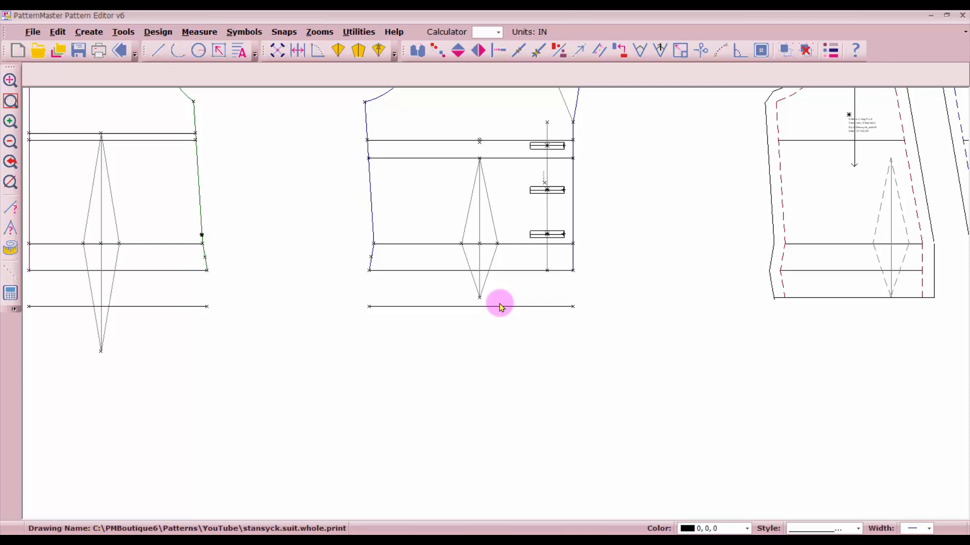
pyautogui.click(371, 258)
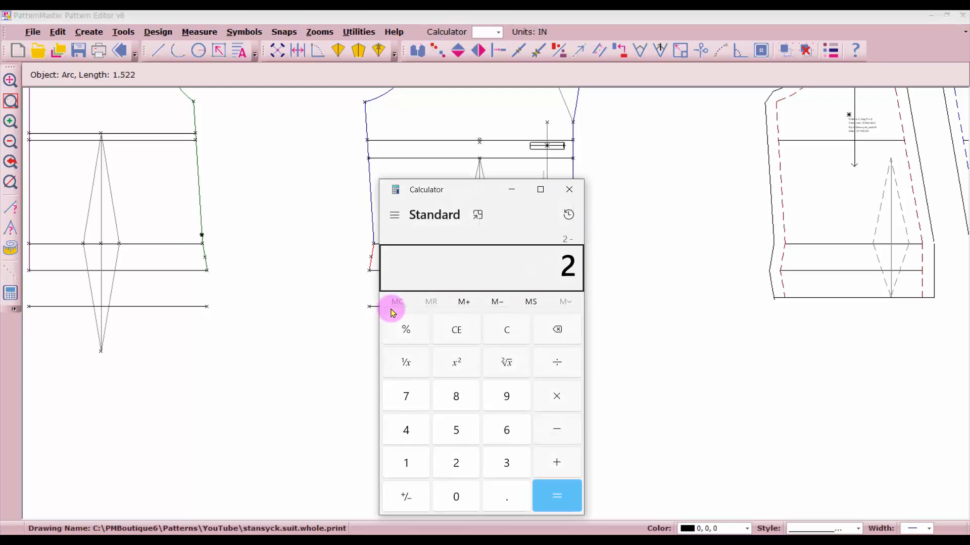
pyautogui.press('Return')
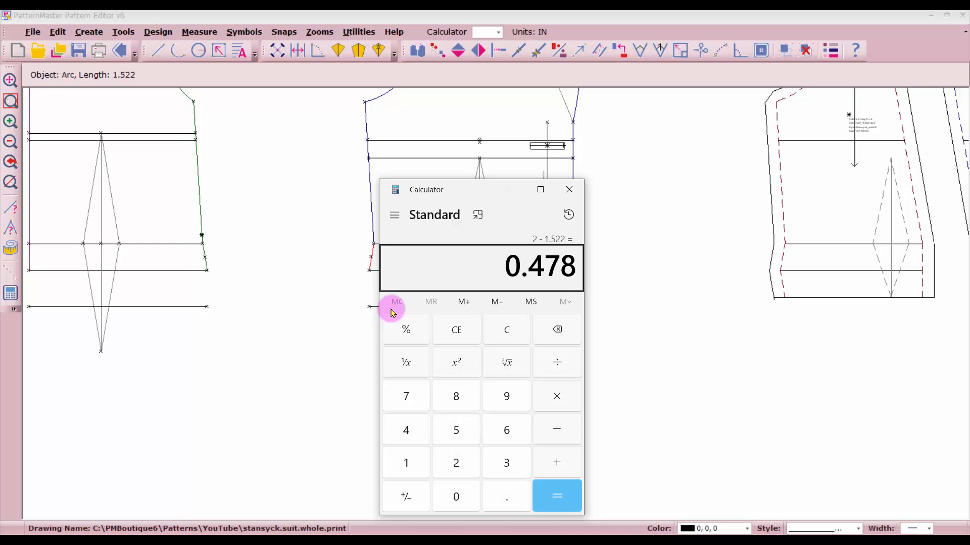
pyautogui.hotkey('alt', 'F4')
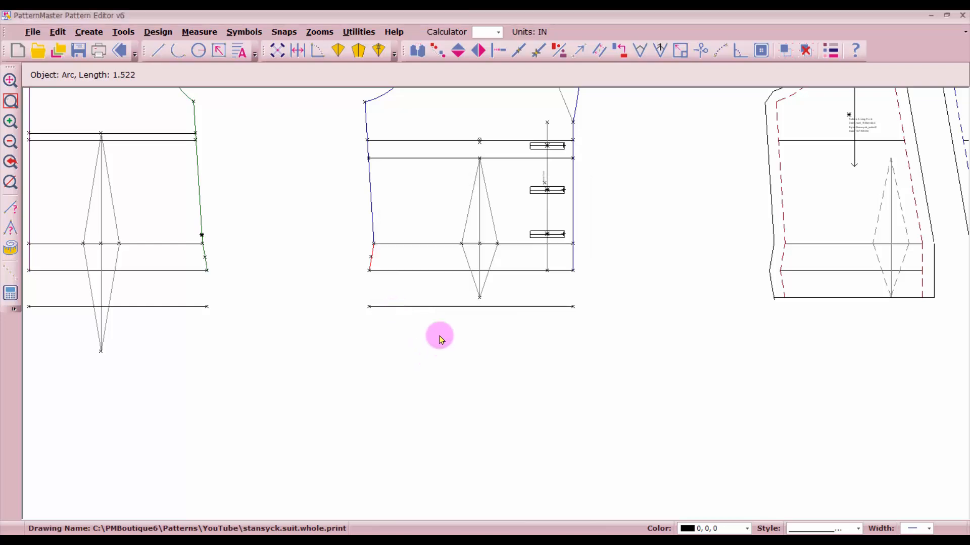
# Locate a single point on the whole front's side seam line, 0.478 in up from the waist corner
pyautogui.click(373, 231)
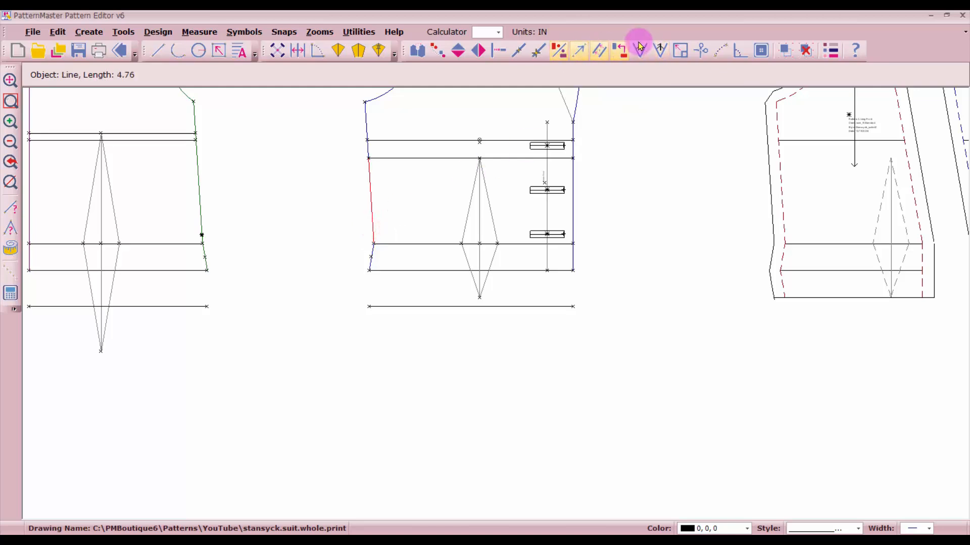
pyautogui.click(539, 51)
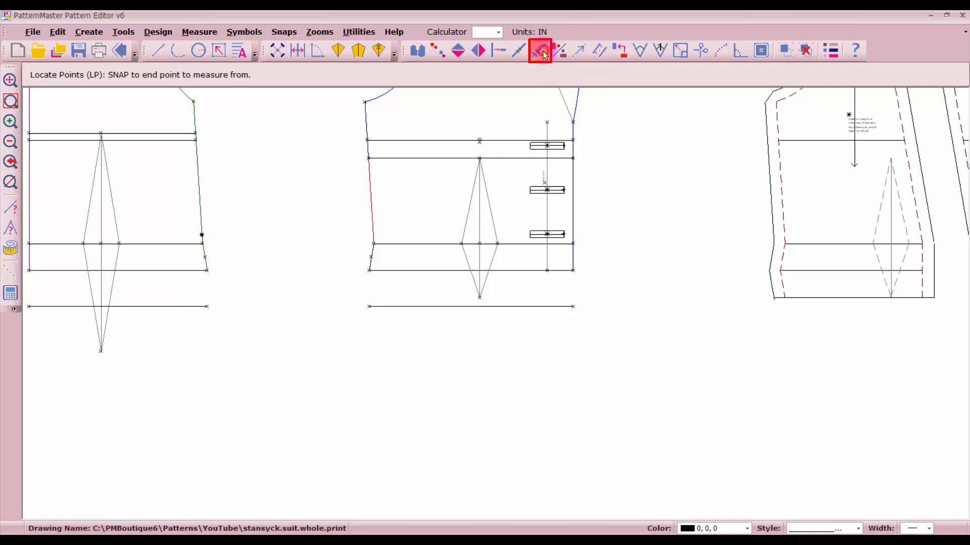
pyautogui.click(372, 244)
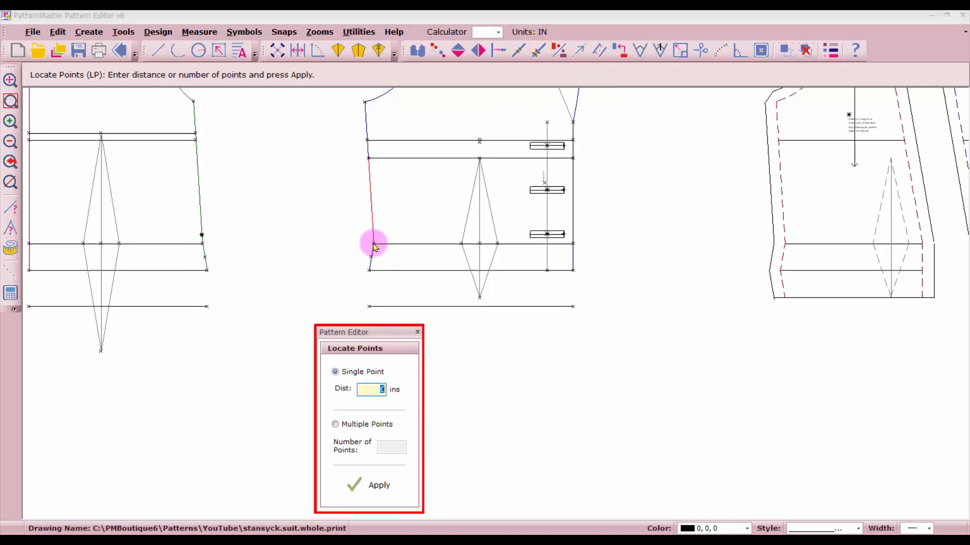
pyautogui.press('Return')
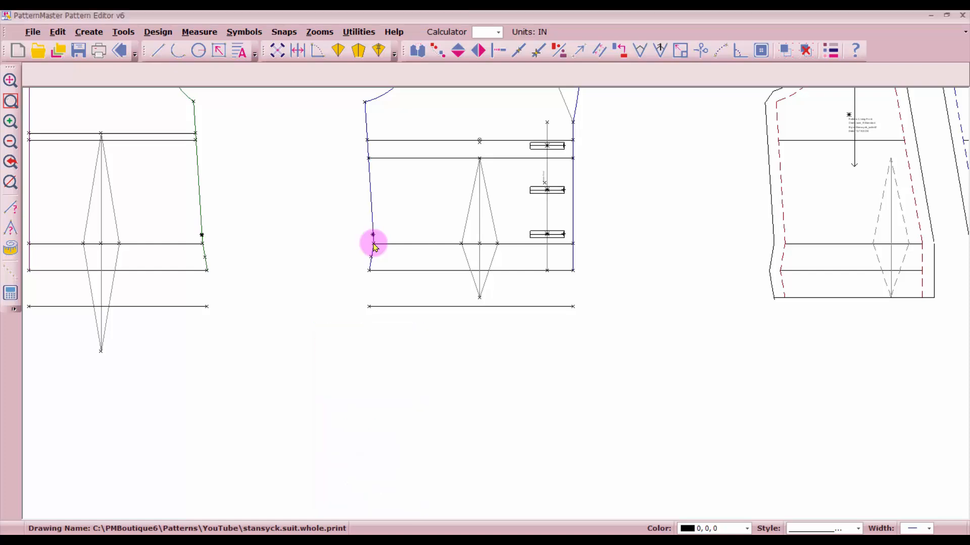
# Break the front's side seam with the Scissors tool at the located point just above the waist
pyautogui.scroll(3, 376, 247)
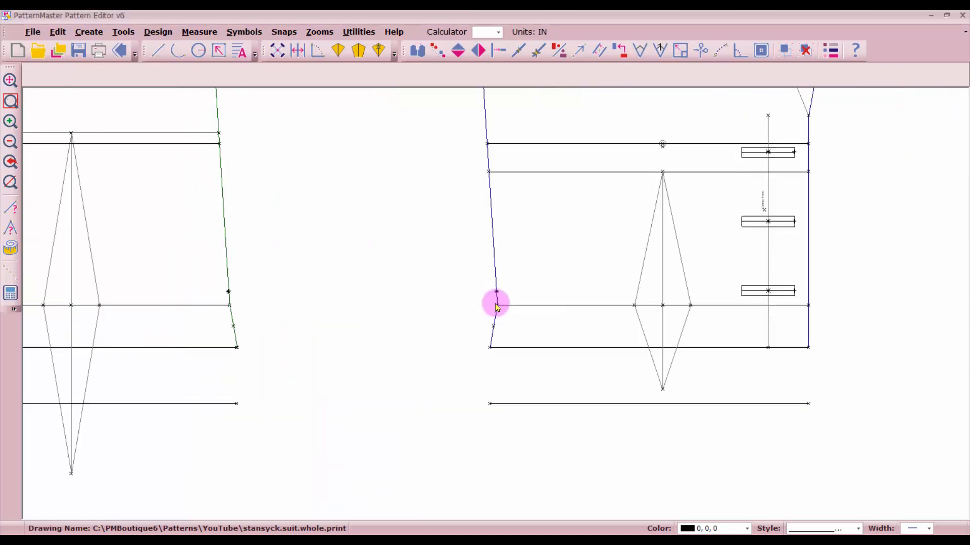
pyautogui.click(701, 53)
pyautogui.click(495, 298)
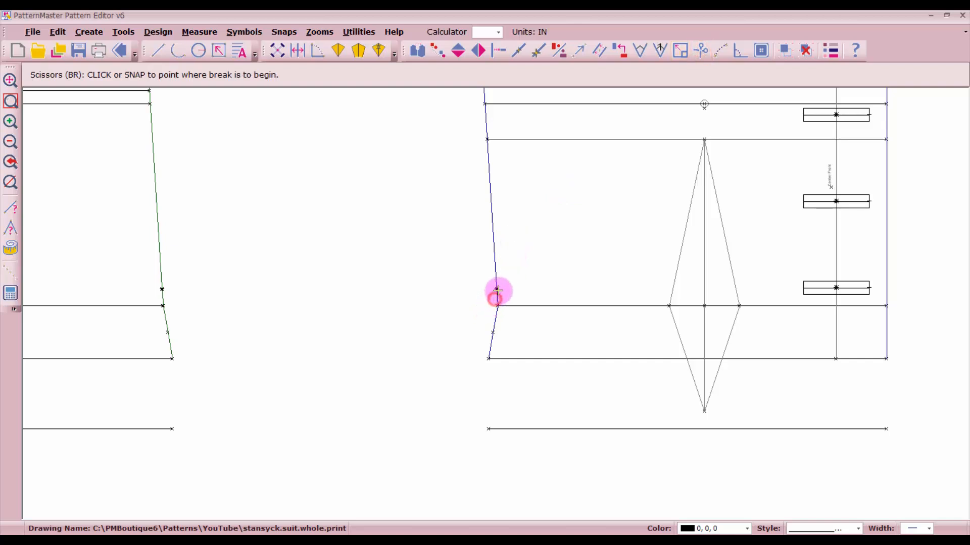
pyautogui.click(498, 297)
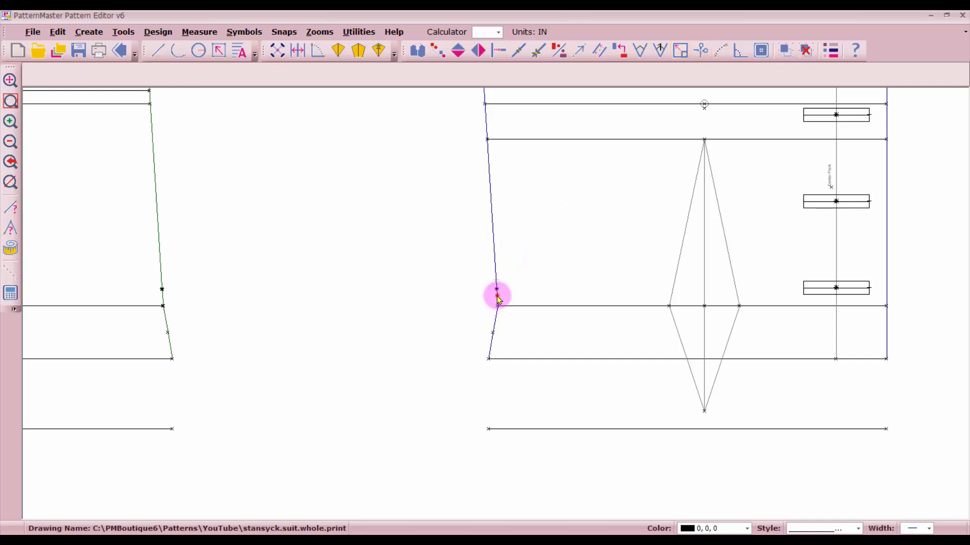
# Make one copy of the short side seam segment and the arc below the waist, offset 2 in straight down
pyautogui.click(496, 322)
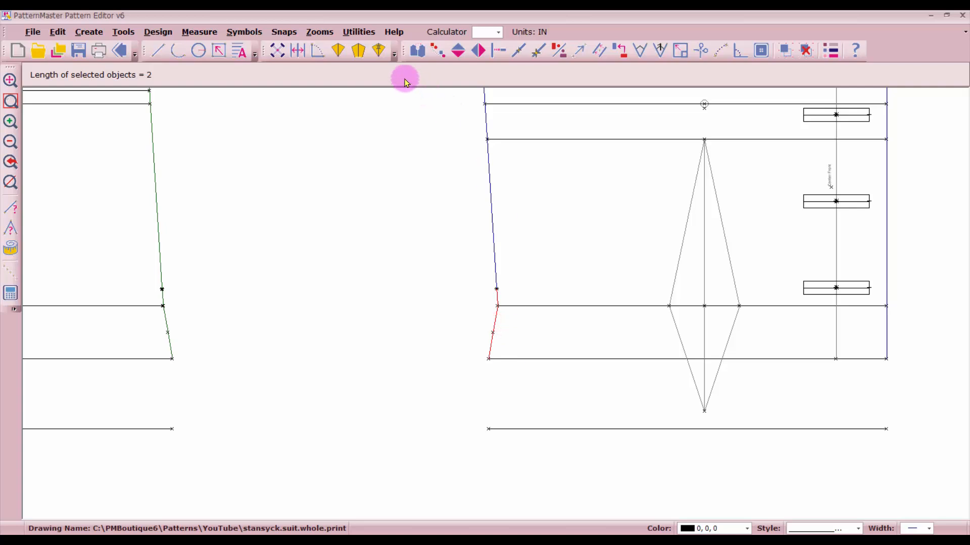
pyautogui.click(437, 50)
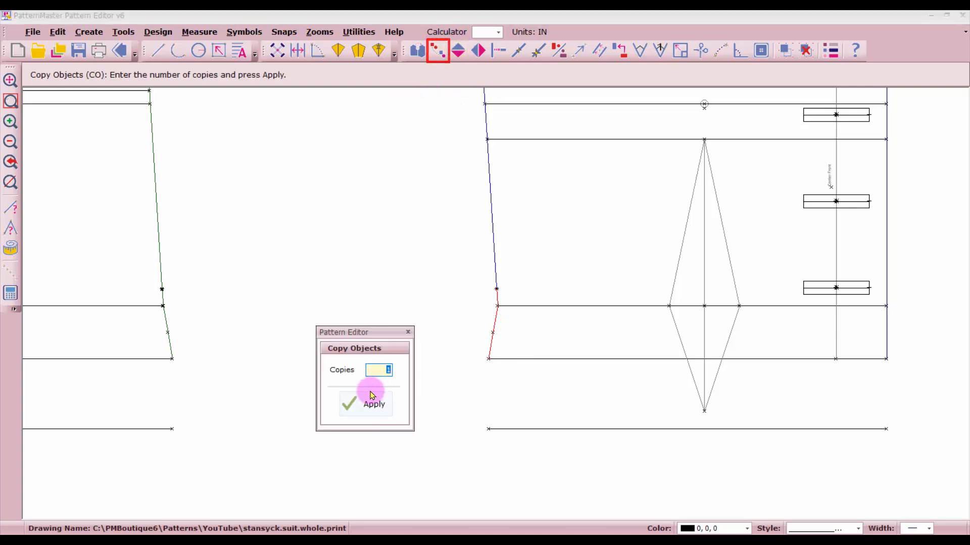
pyautogui.click(365, 403)
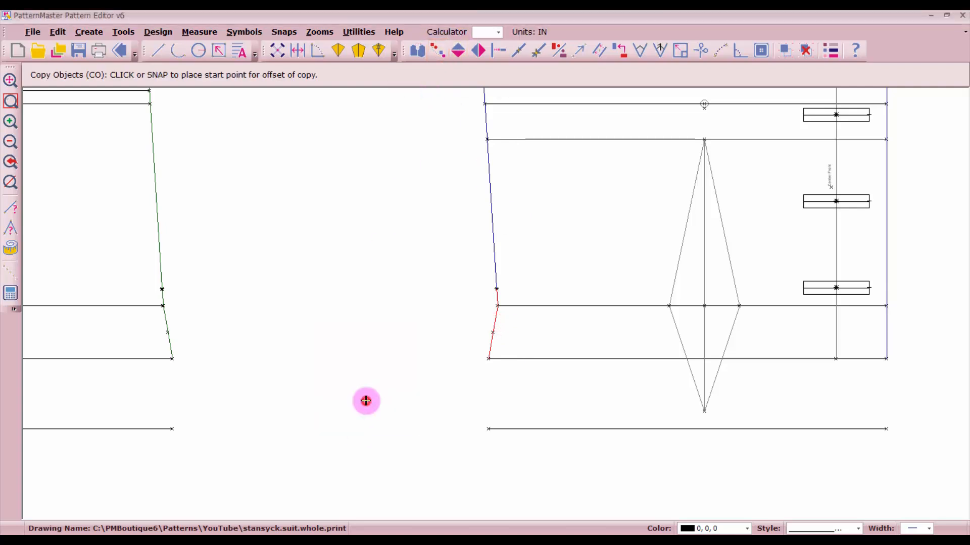
pyautogui.click(498, 329)
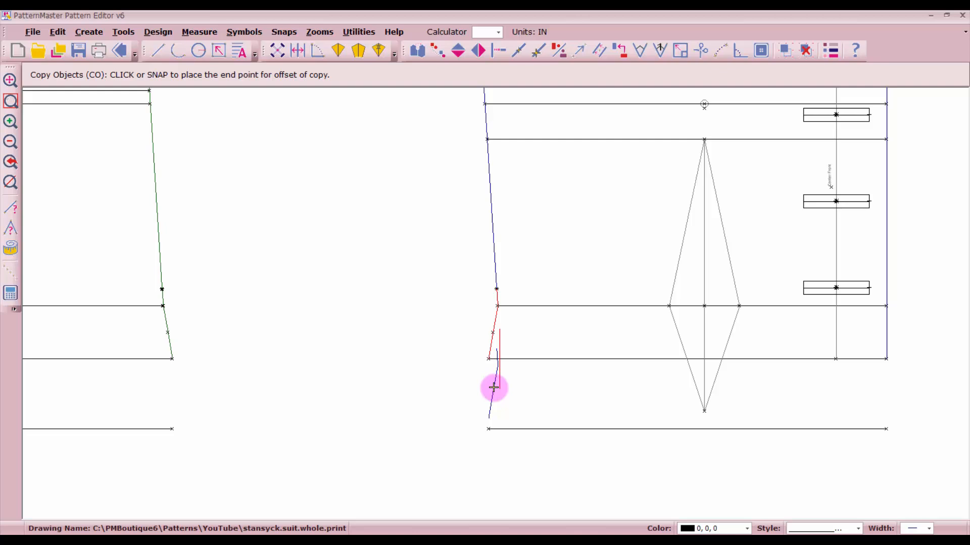
pyautogui.write('2')
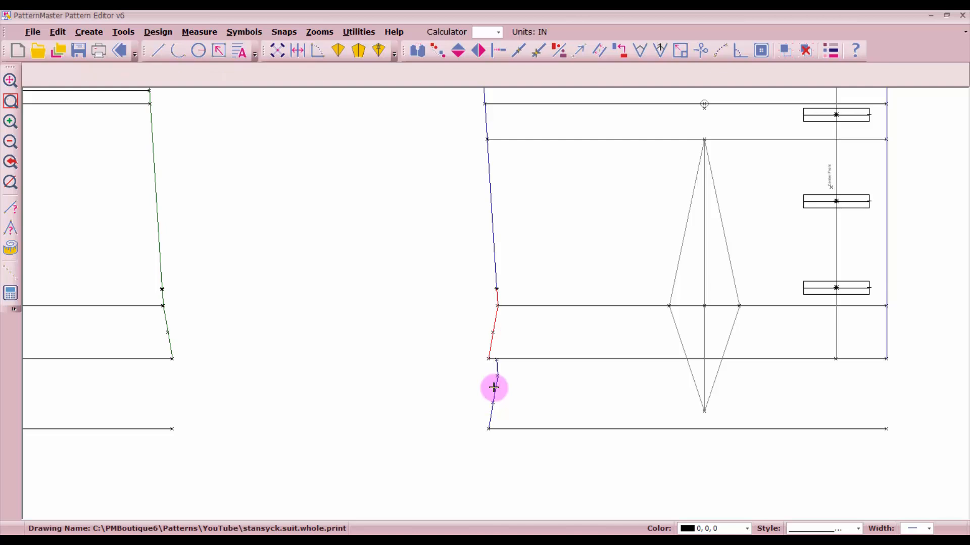
# Flip the copied short side seam segment and arc vertically below the front's hem
pyautogui.click(494, 379)
pyautogui.click(494, 365)
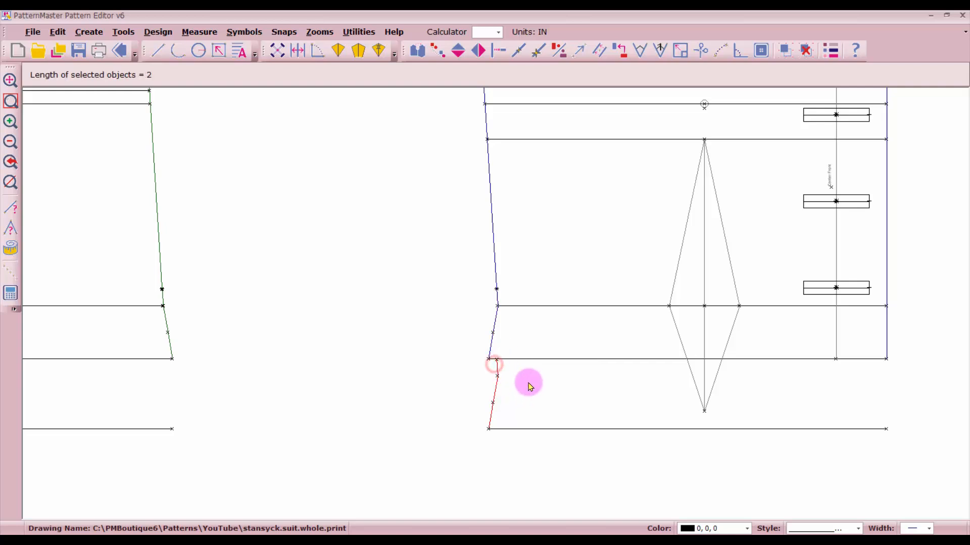
pyautogui.click(457, 50)
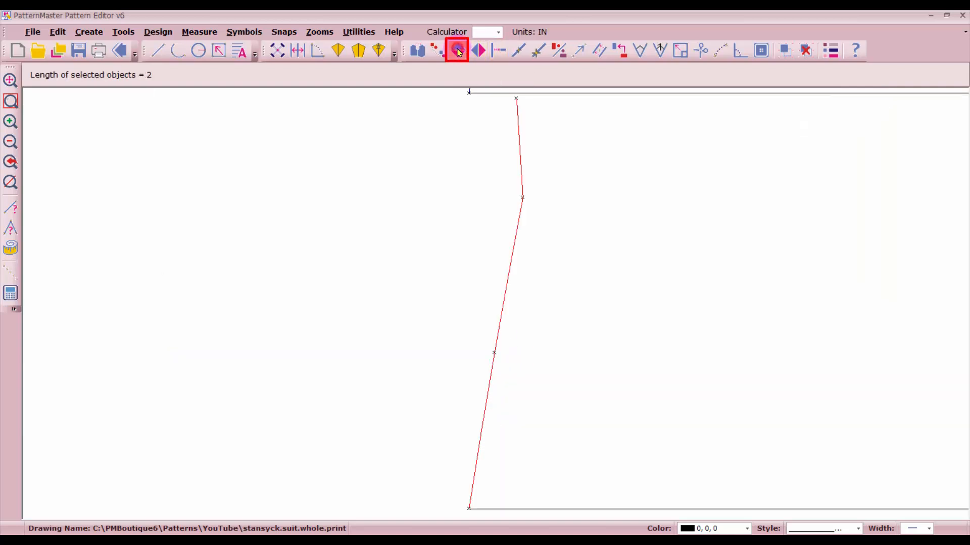
pyautogui.scroll(4, 498, 408)
pyautogui.scroll(2, 497, 307)
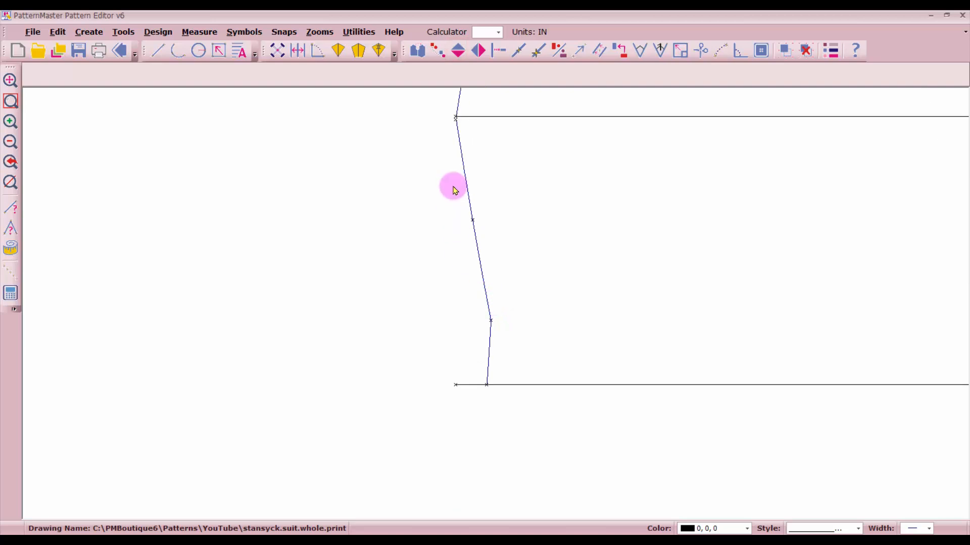
# Move the flipped side seam segment and arc up so their upper end meets the side corner of the front's hem
pyautogui.click(461, 173)
pyautogui.click(486, 361)
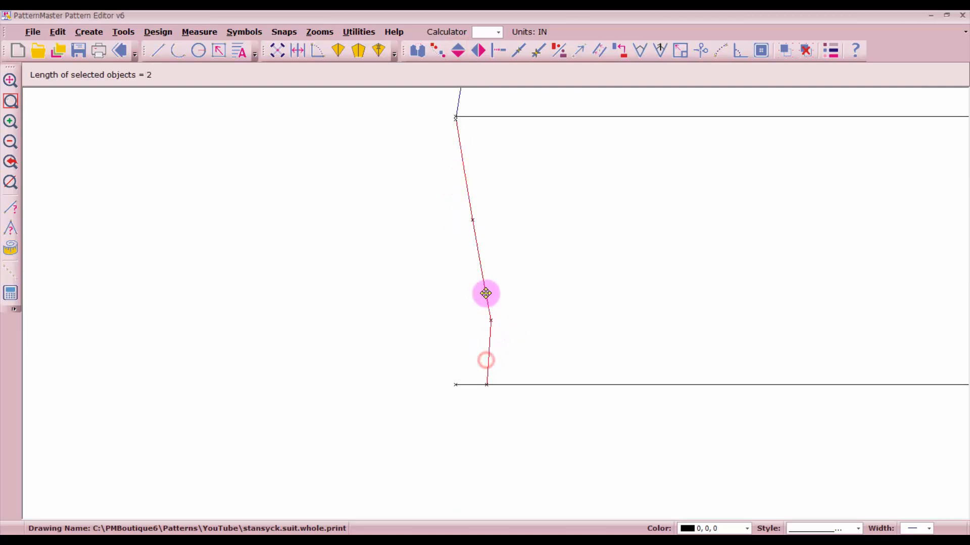
pyautogui.scroll(3, 456, 156)
pyautogui.scroll(2, 496, 304)
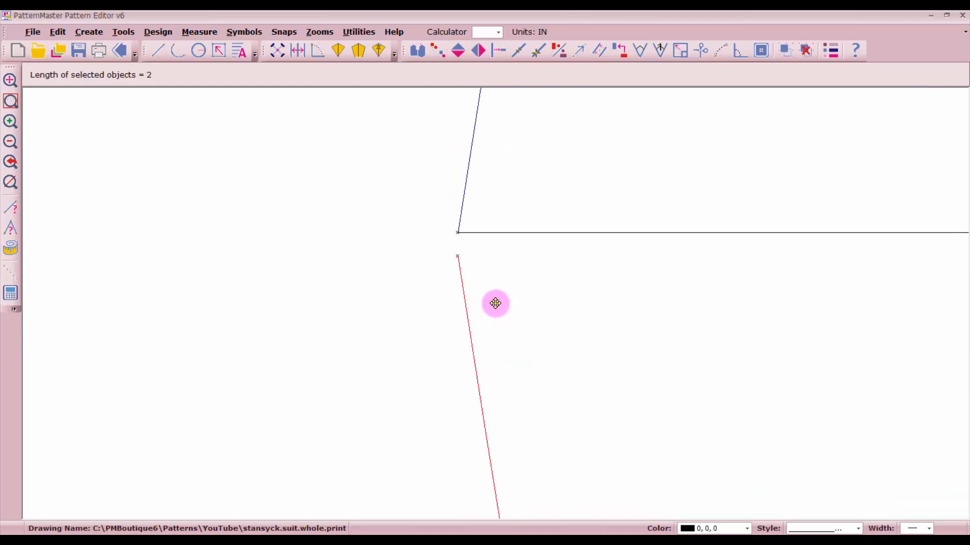
pyautogui.moveTo(469, 351); pyautogui.dragTo(470, 326)
pyautogui.scroll(-3, 505, 369)
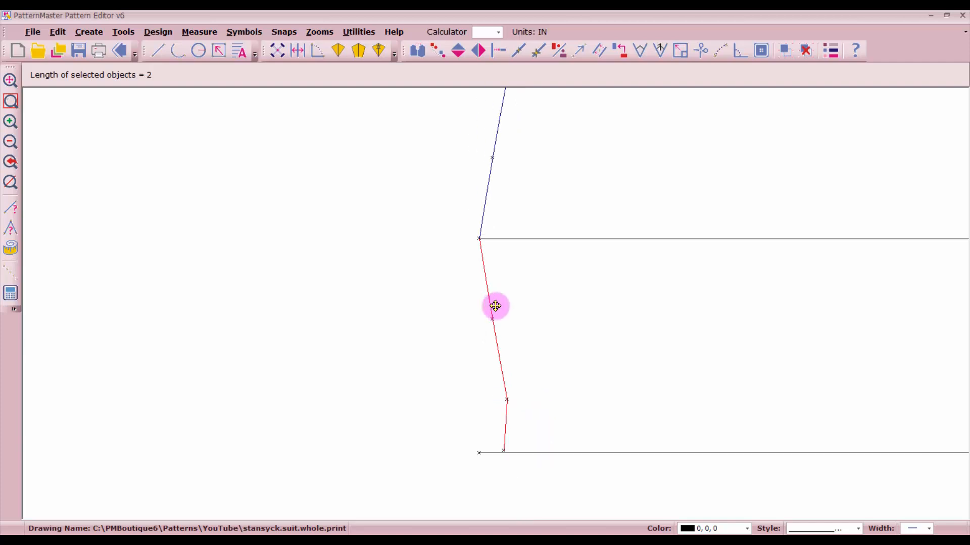
pyautogui.scroll(3, 496, 303)
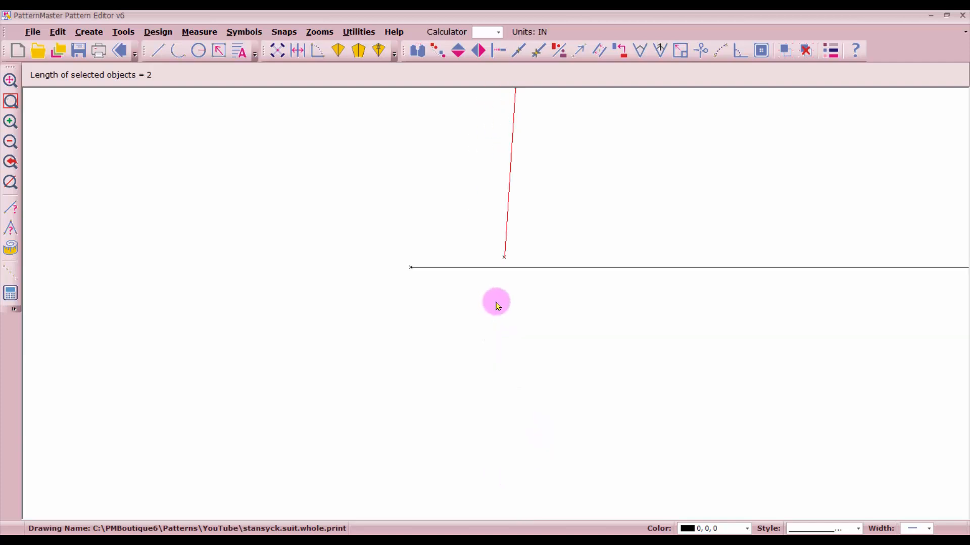
pyautogui.scroll(-2, 496, 303)
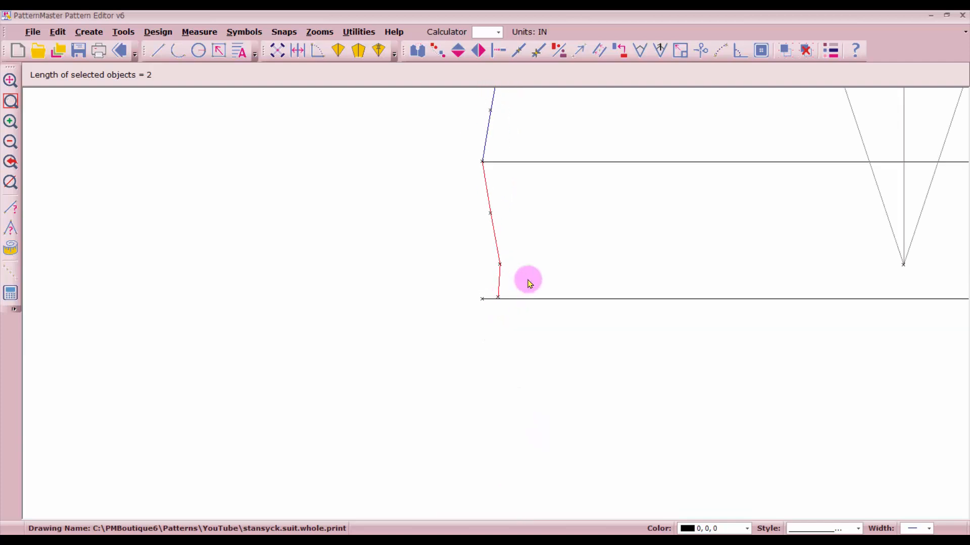
# Intersect the flipped short side seam segment and the lower hem line so they meet in a clean corner
pyautogui.scroll(-2, 520, 283)
pyautogui.click(498, 50)
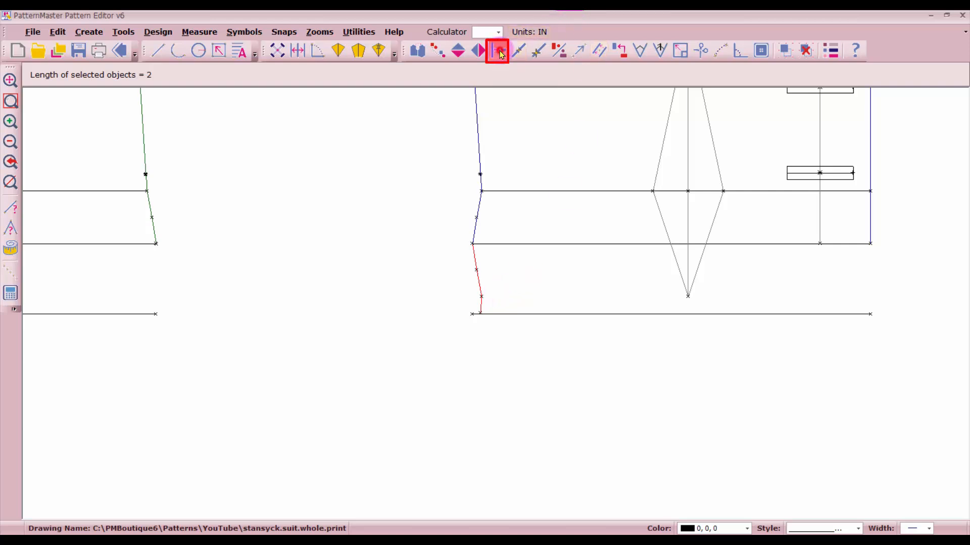
pyautogui.click(480, 305)
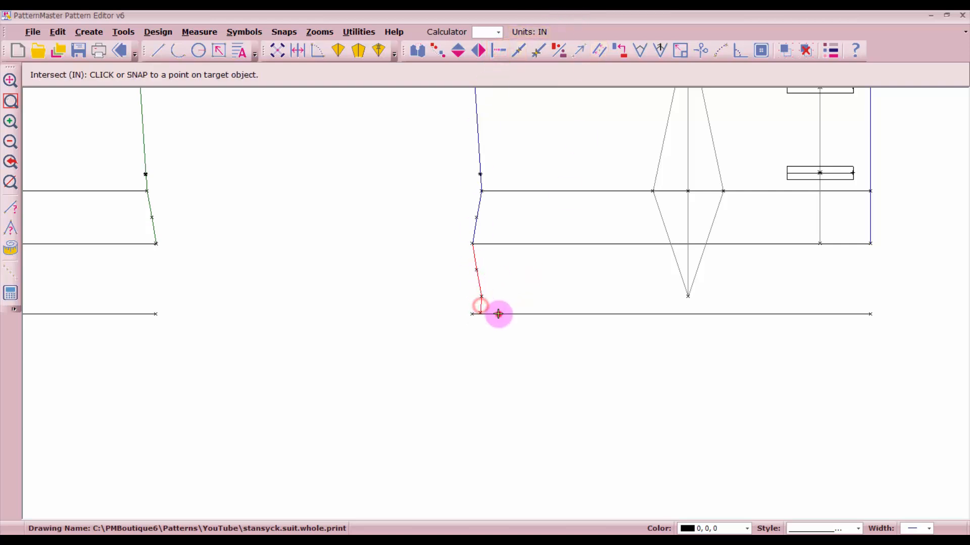
pyautogui.click(497, 314)
pyautogui.click(499, 313)
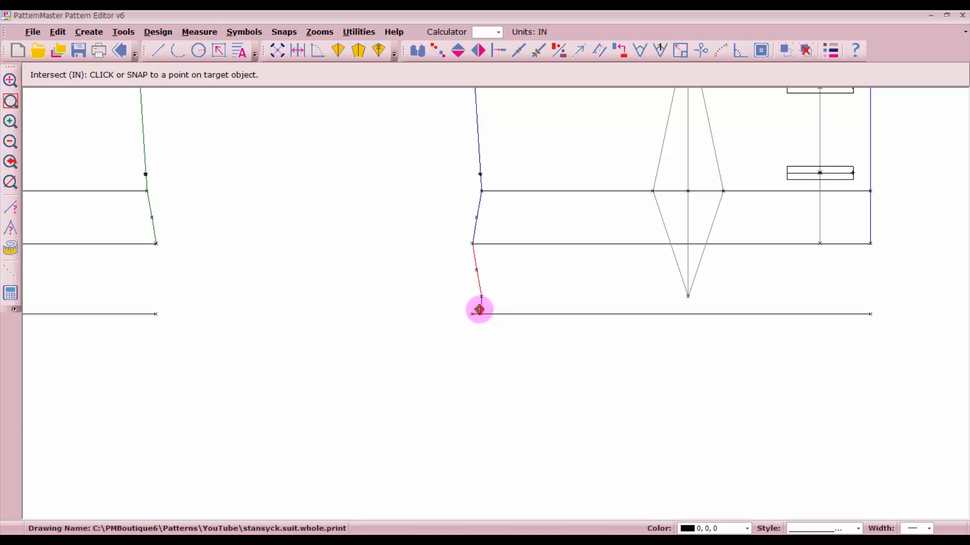
pyautogui.click(479, 309)
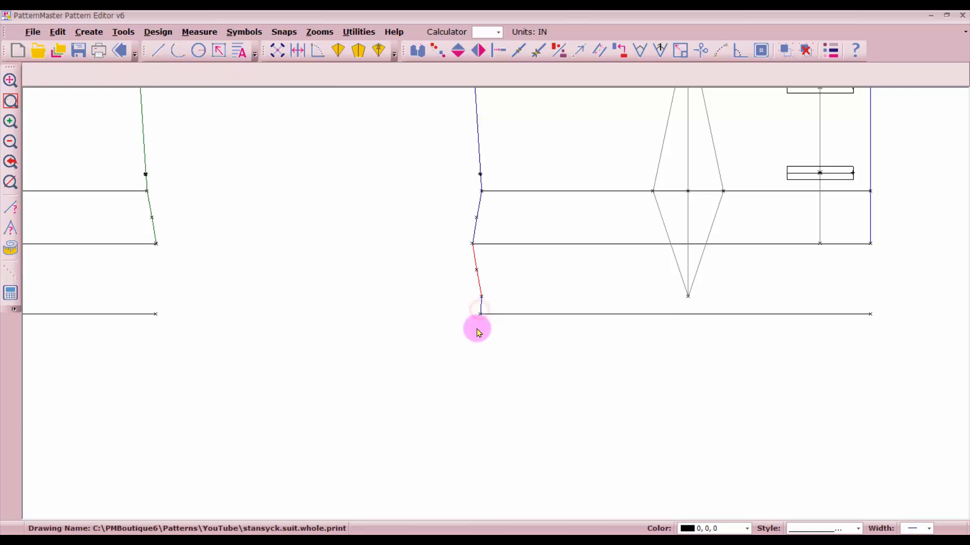
# Extend the front's vertical edge beside the buttonholes and both lower dart legs down to the lower hem line with Intersect
pyautogui.click(870, 210)
pyautogui.click(870, 314)
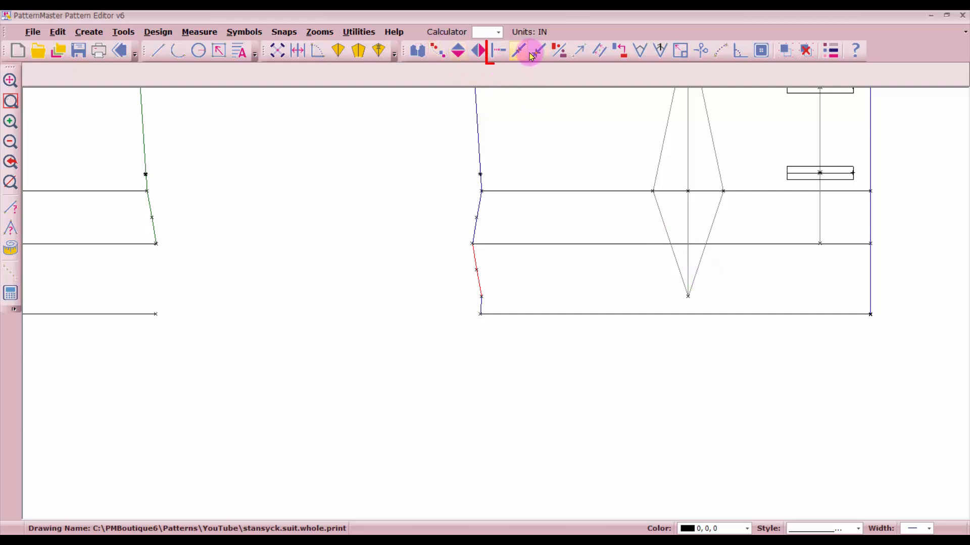
pyautogui.click(498, 53)
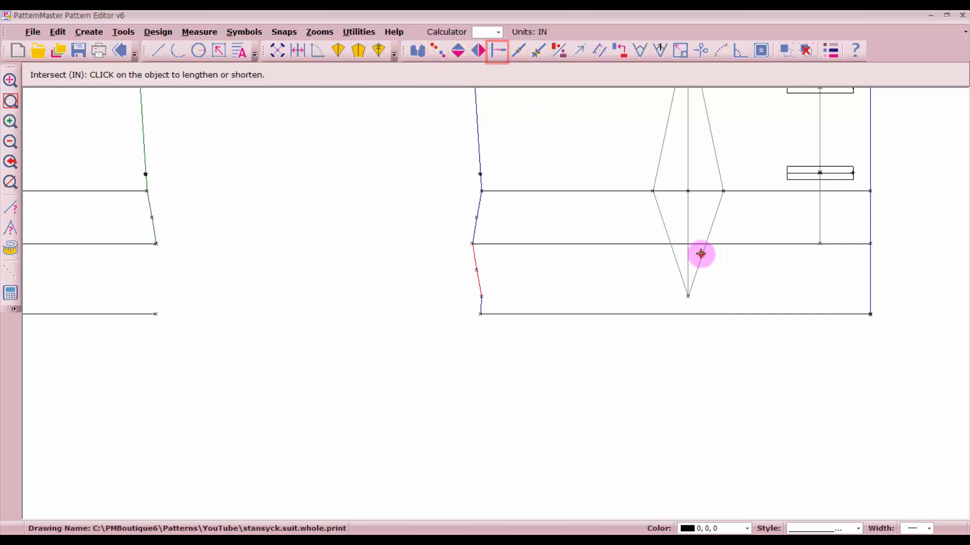
pyautogui.click(700, 254)
pyautogui.click(702, 314)
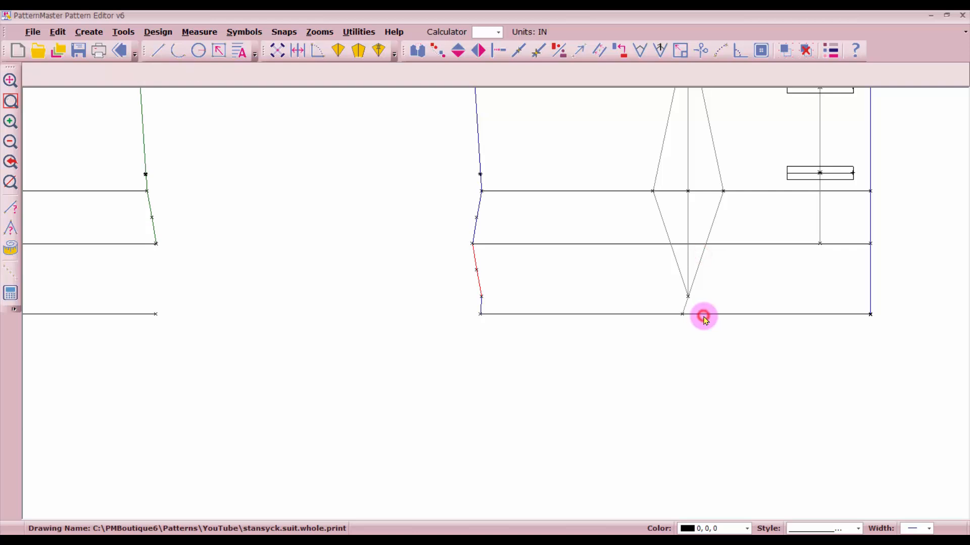
pyautogui.click(674, 271)
pyautogui.click(699, 315)
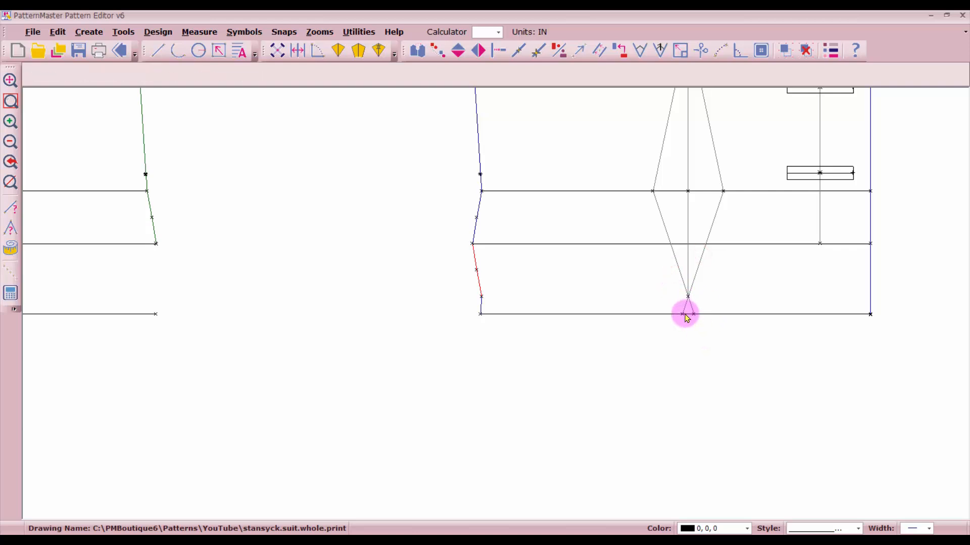
# Add a specification dimension between the two extended dart legs where they meet the lower hem line
pyautogui.scroll(3, 686, 316)
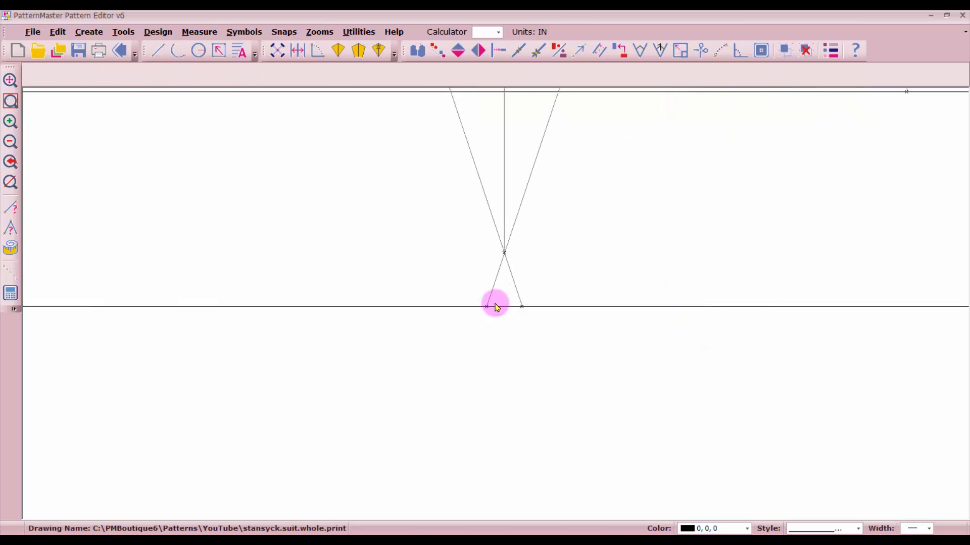
pyautogui.click(87, 33)
pyautogui.click(94, 226)
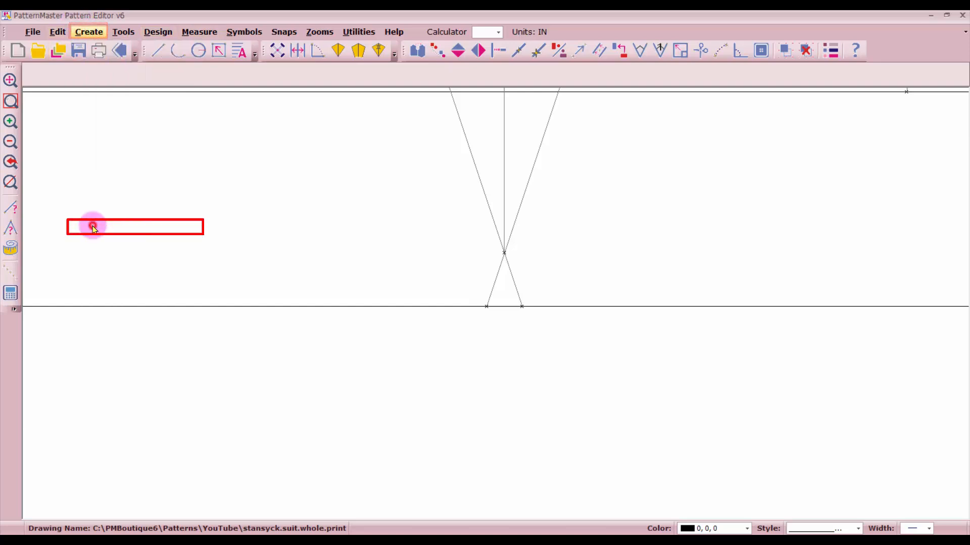
pyautogui.click(521, 305)
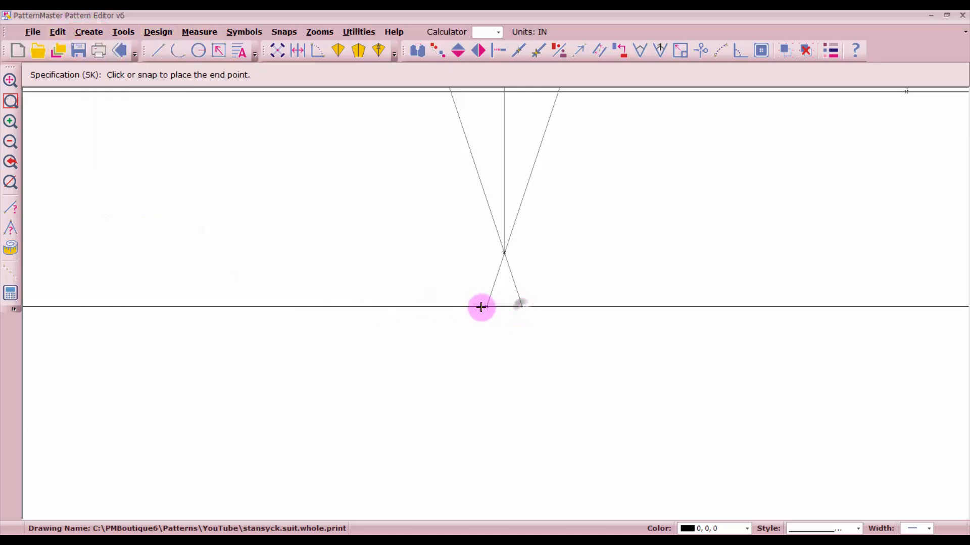
pyautogui.click(483, 307)
pyautogui.click(486, 253)
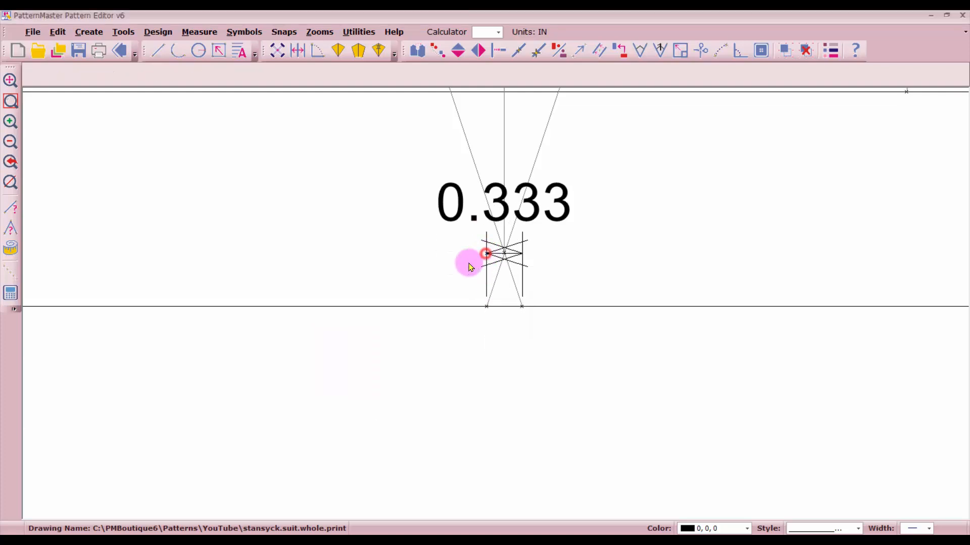
# Measure the front's lower hem line and calculate 11.094 + 0.333 in the calculator
pyautogui.scroll(-2, 494, 303)
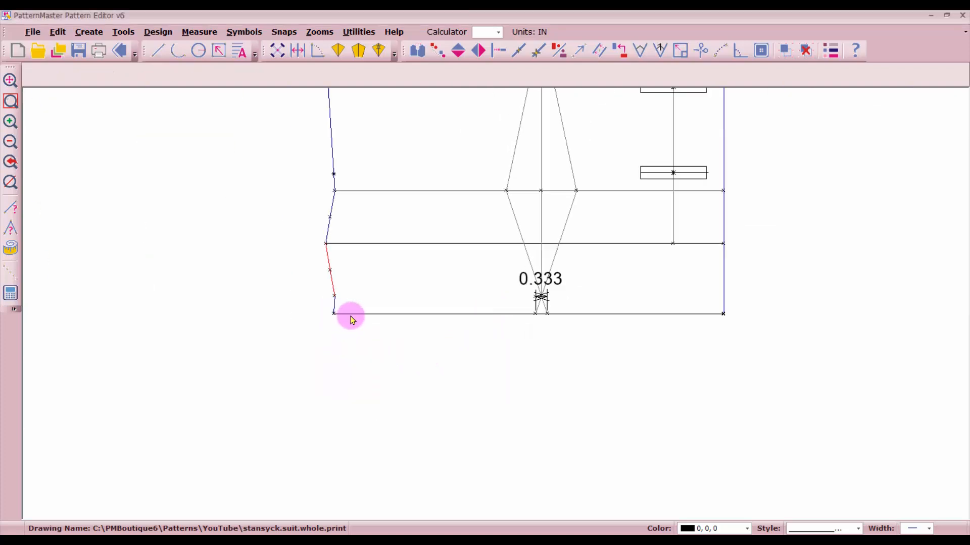
pyautogui.click(354, 314)
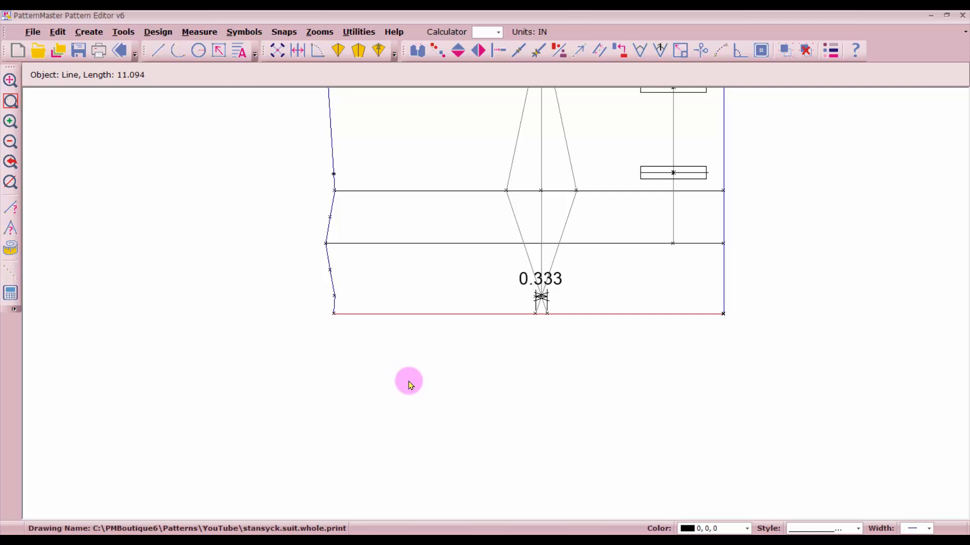
pyautogui.click(569, 533)
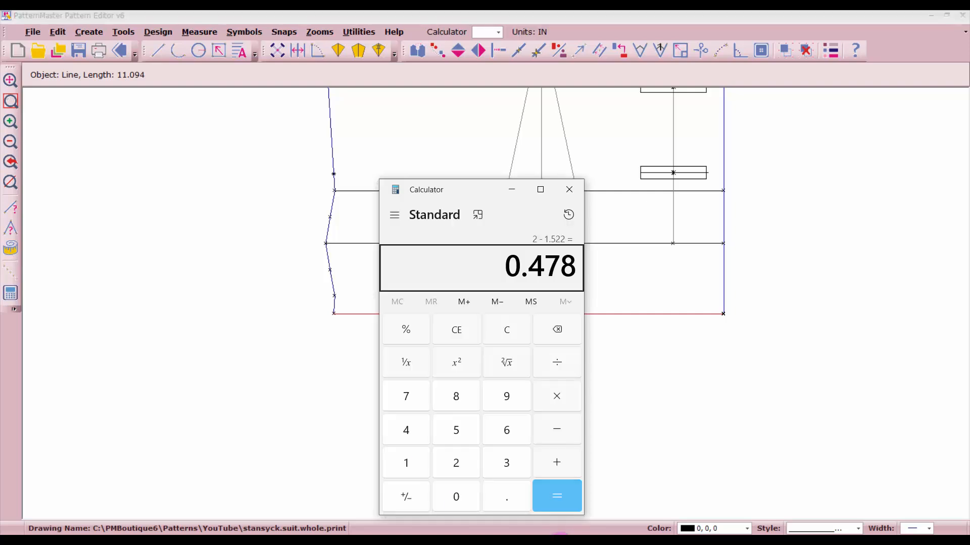
pyautogui.press('Escape')
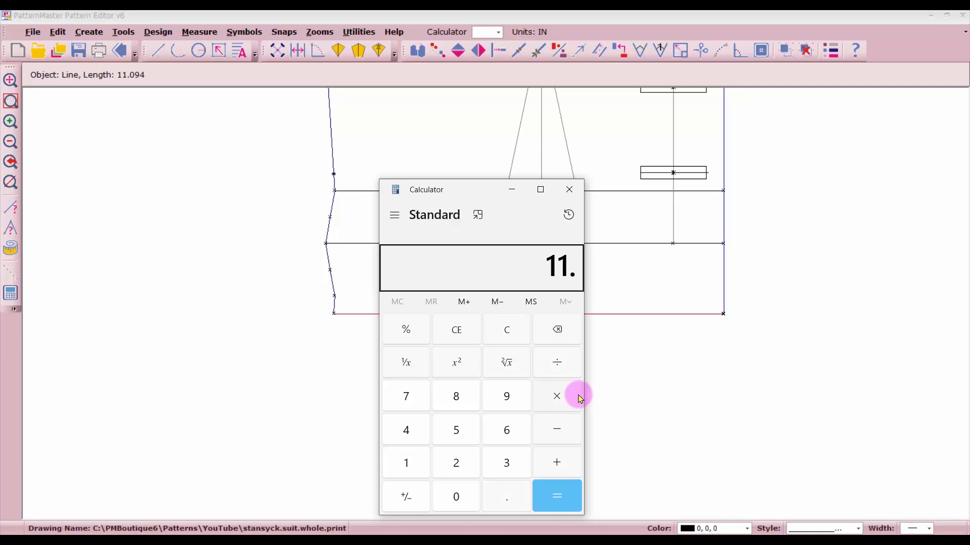
pyautogui.write('11.094 + ')
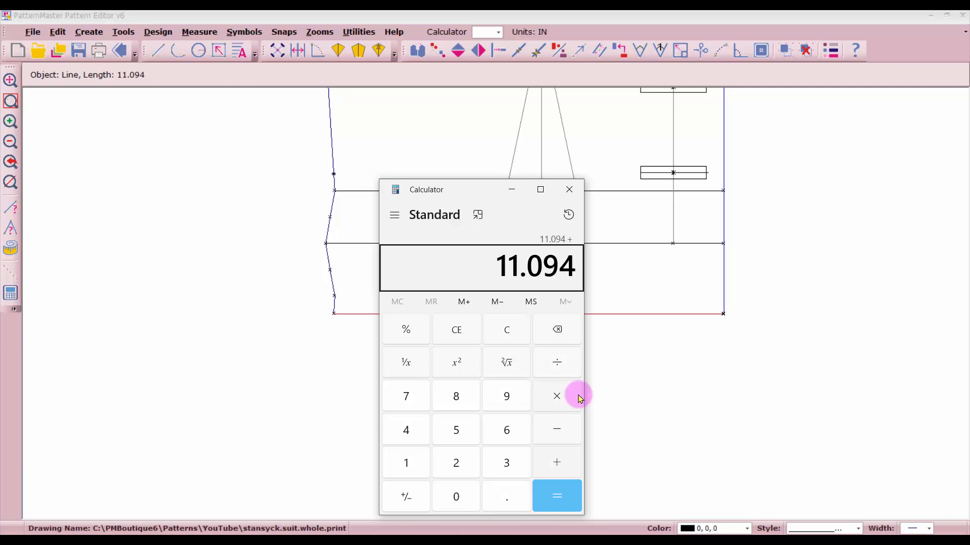
pyautogui.write('0.333')
pyautogui.press('Return')
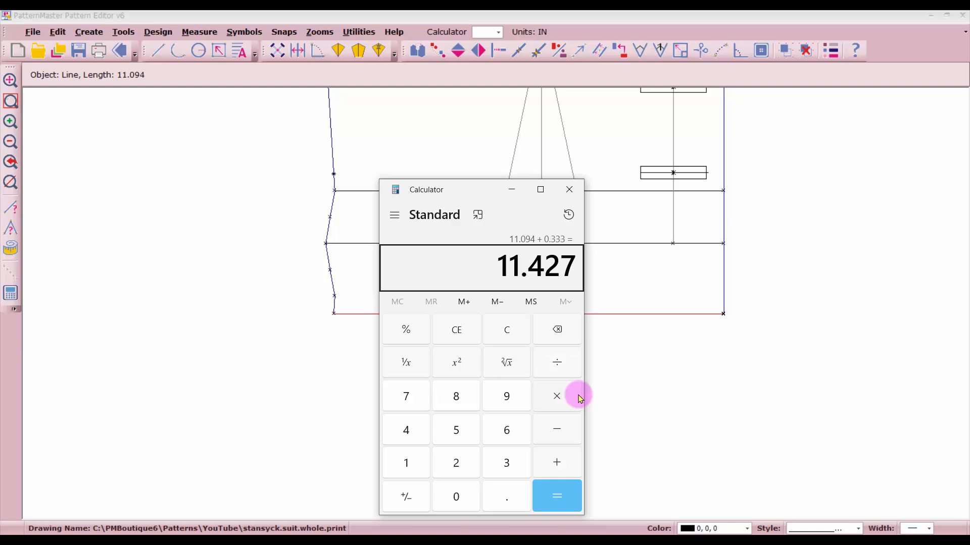
pyautogui.click(655, 335)
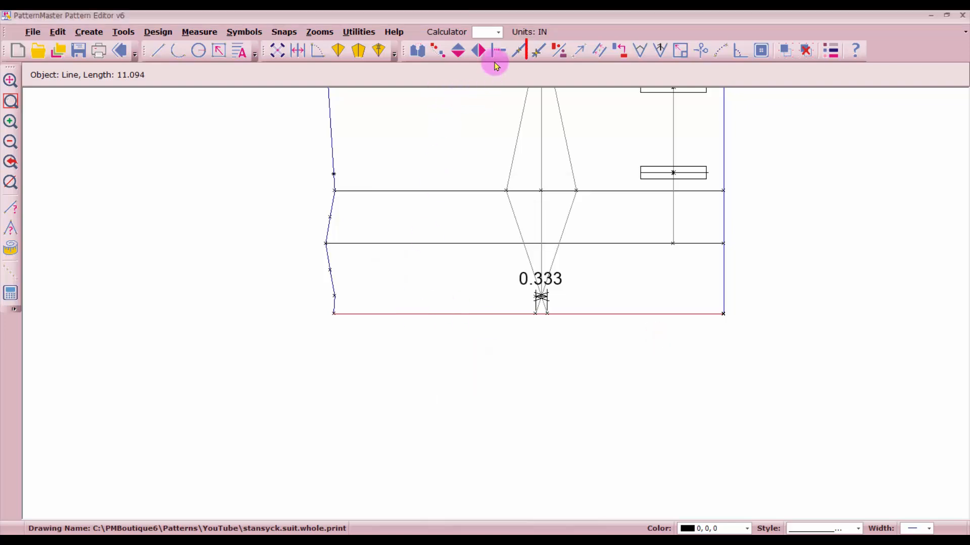
# Locate a single point along the lower hem line, 11.427 in from its front-edge corner towards the side seam
pyautogui.click(537, 50)
pyautogui.click(721, 314)
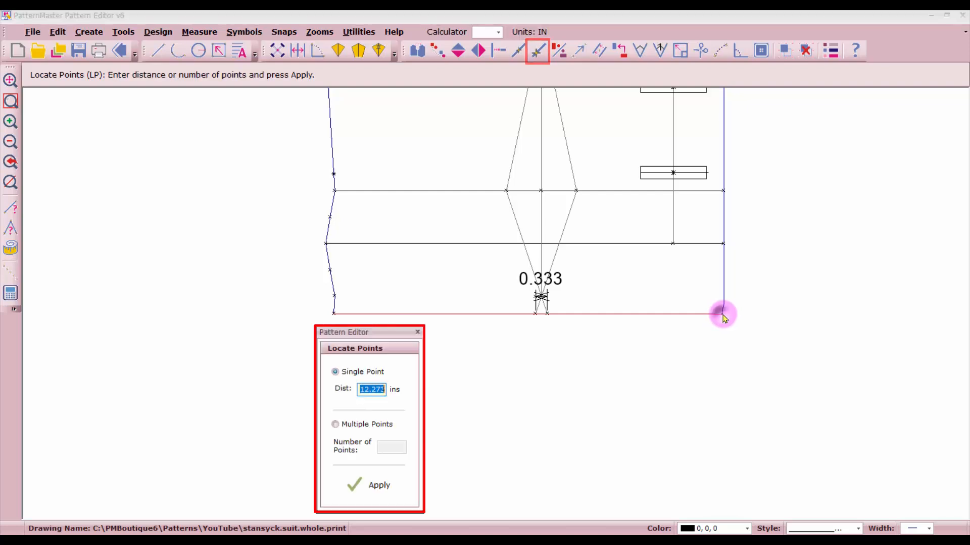
pyautogui.write('11.4')
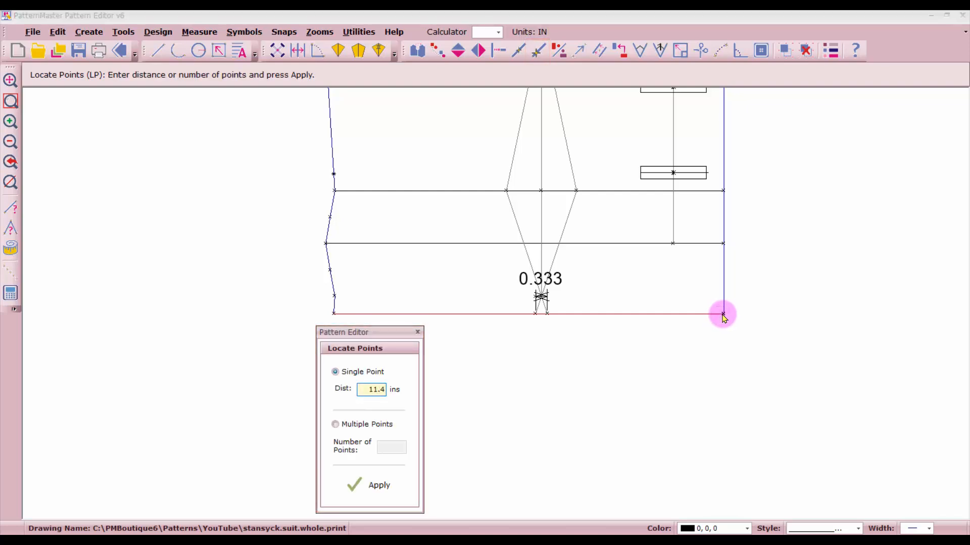
pyautogui.write('27')
pyautogui.press('Return')
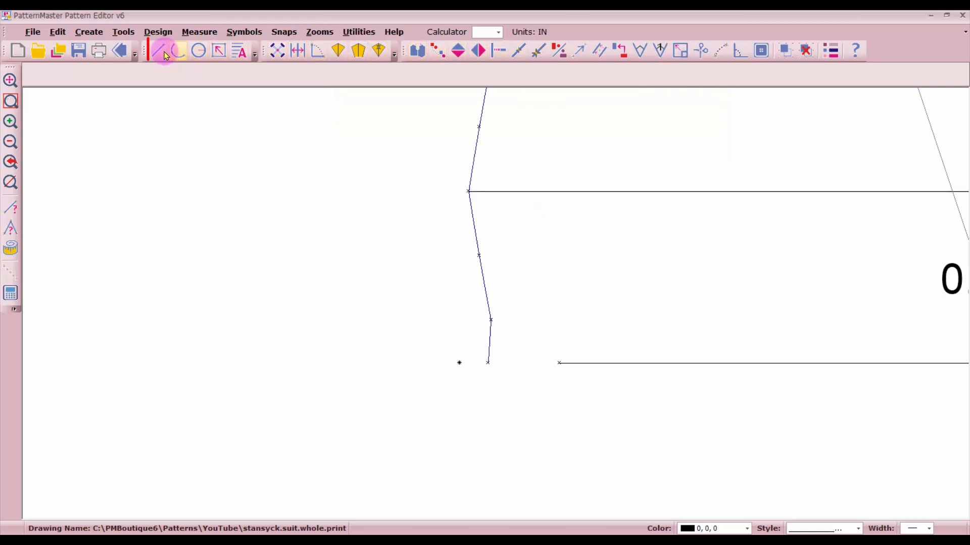
# Draw a short vertical line straight down from the located point beyond the side seam
pyautogui.click(161, 51)
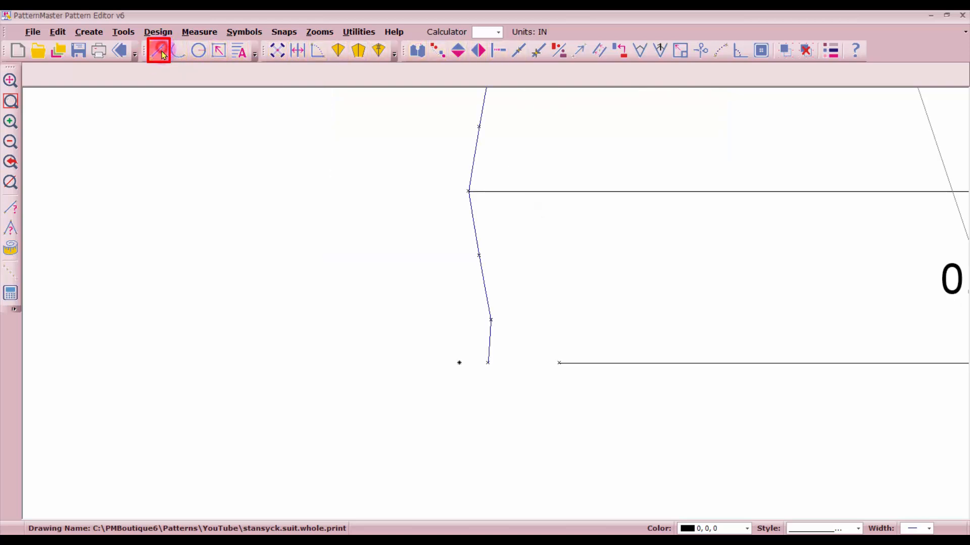
pyautogui.click(458, 363)
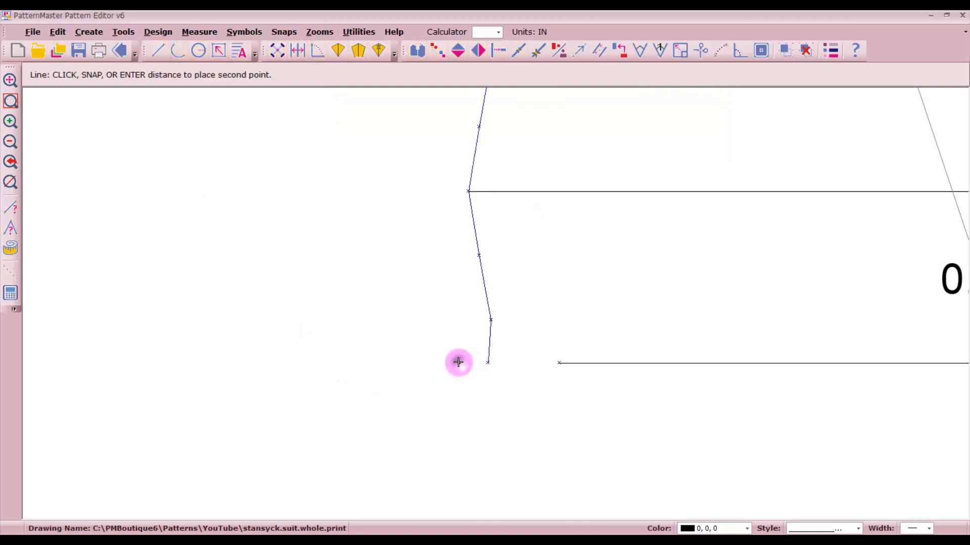
pyautogui.click(459, 418)
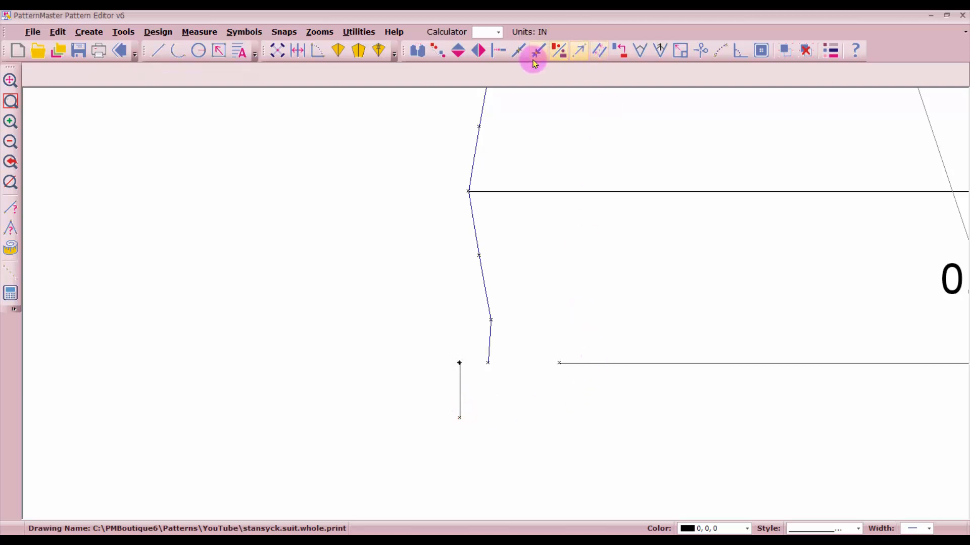
# Extend the lower hem line to the short vertical line beyond the side seam with Intersect, and delete that vertical line
pyautogui.click(497, 50)
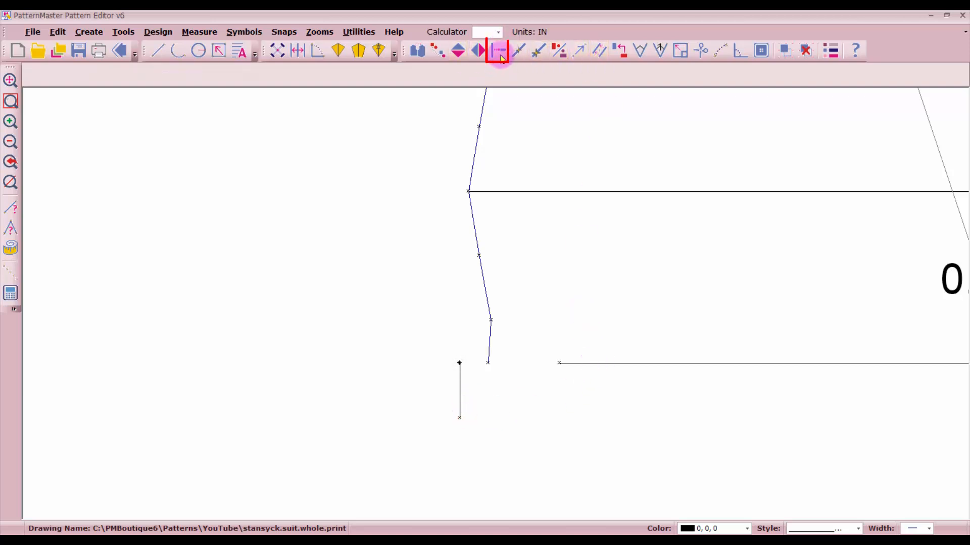
pyautogui.click(574, 362)
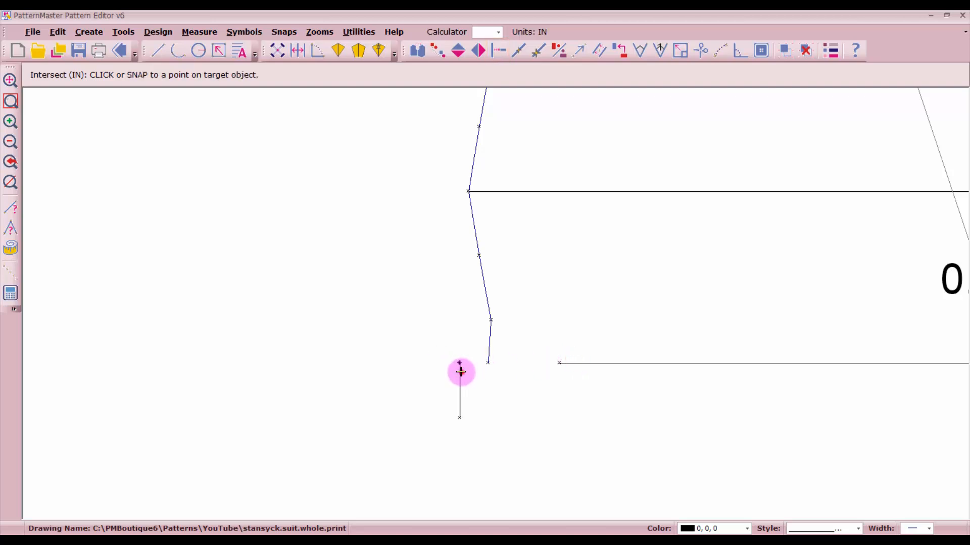
pyautogui.click(460, 371)
pyautogui.moveTo(449, 343); pyautogui.dragTo(469, 449)
pyautogui.press('Delete')
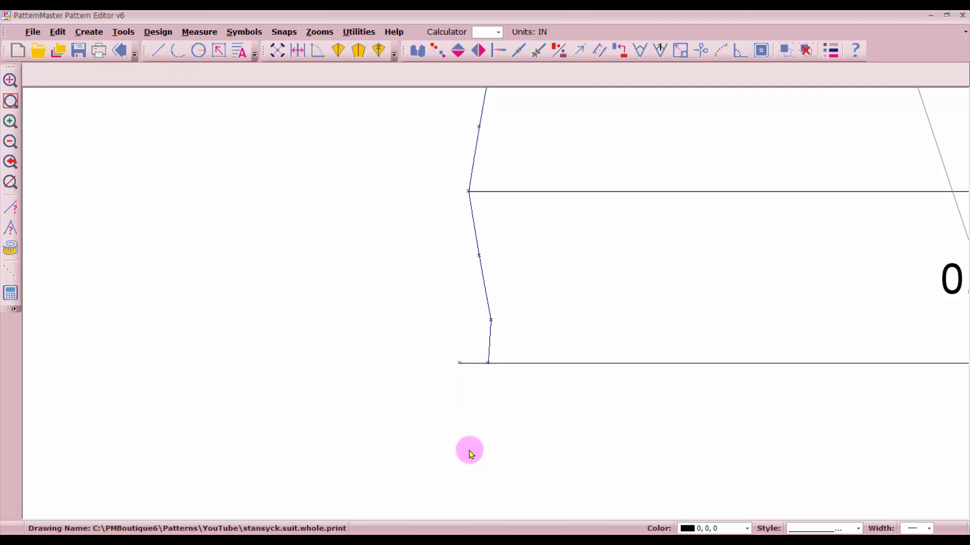
# Measure the short bottom side-seam segment and the two combined side-seam segments directly above the upper hem line
pyautogui.click(489, 343)
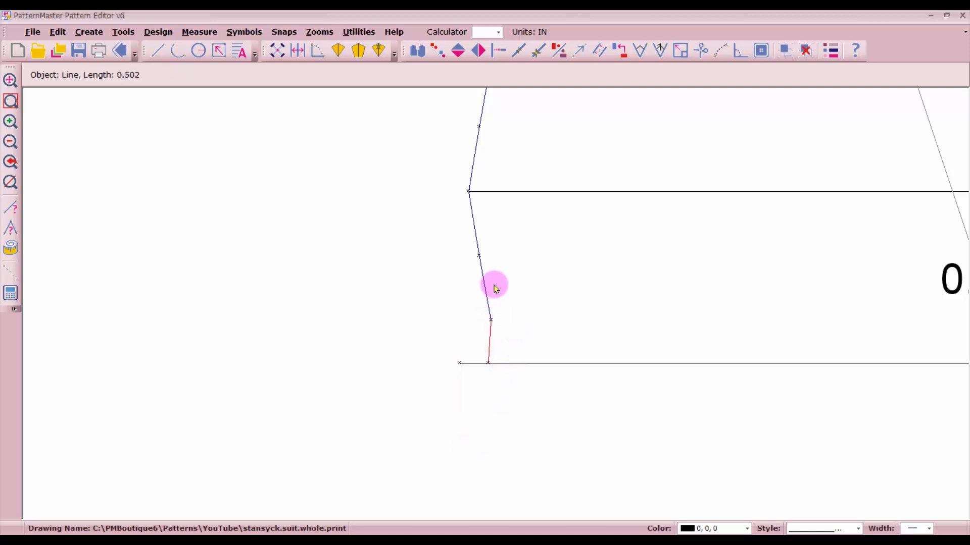
pyautogui.scroll(-1, 505, 274)
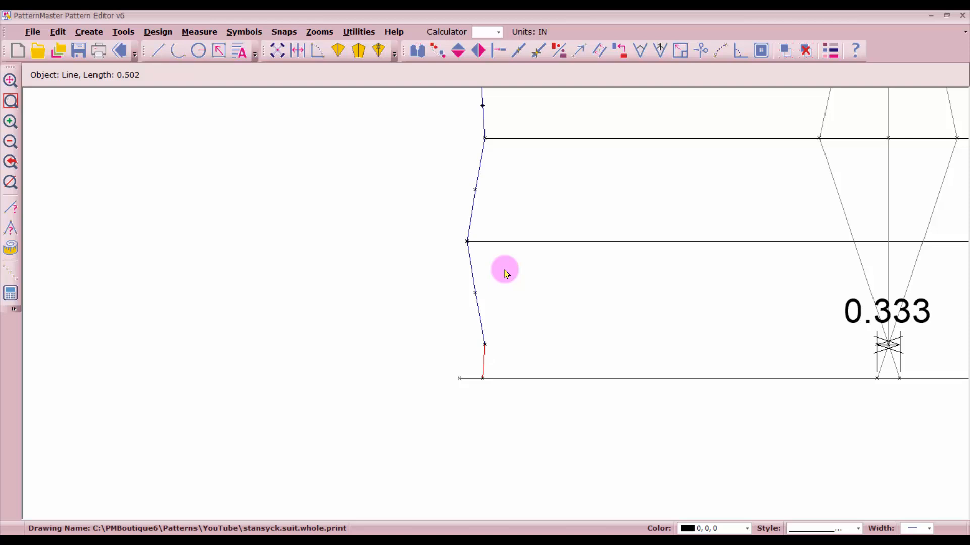
pyautogui.scroll(-1, 494, 303)
pyautogui.click(479, 214)
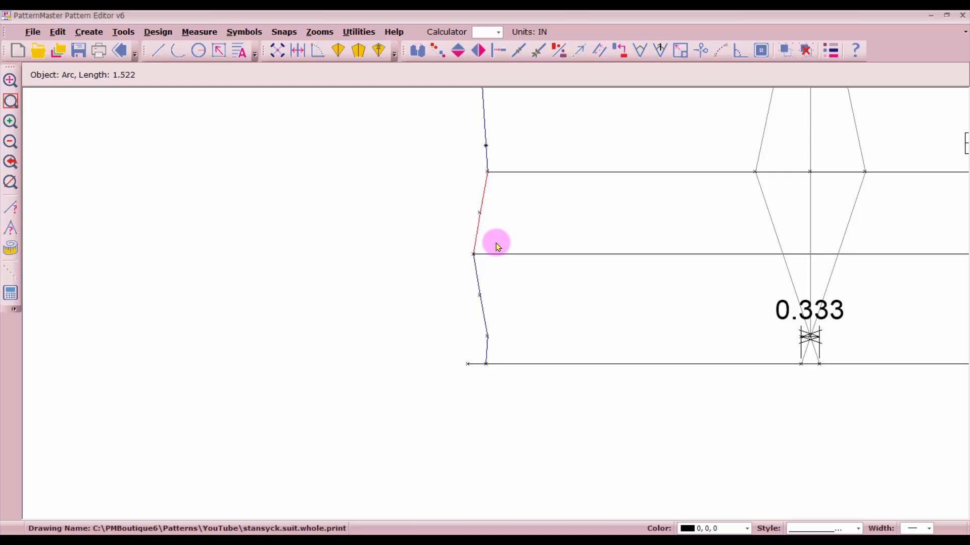
pyautogui.keyDown('shift'); pyautogui.click(487, 157); pyautogui.keyUp('shift')
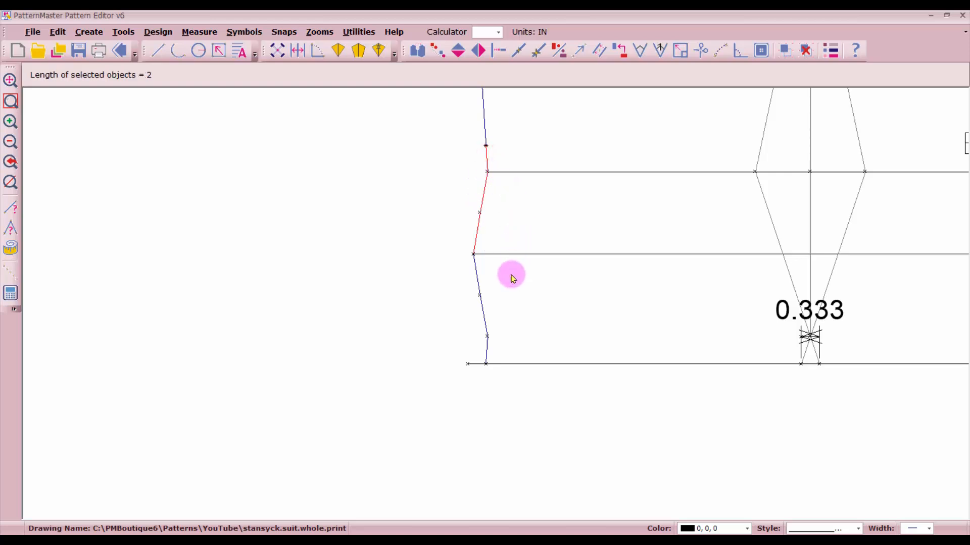
# Replace the lower side seam with its short bottom segment moved to the lengthened hem end and a straight line to the upper hem corner
pyautogui.click(486, 348)
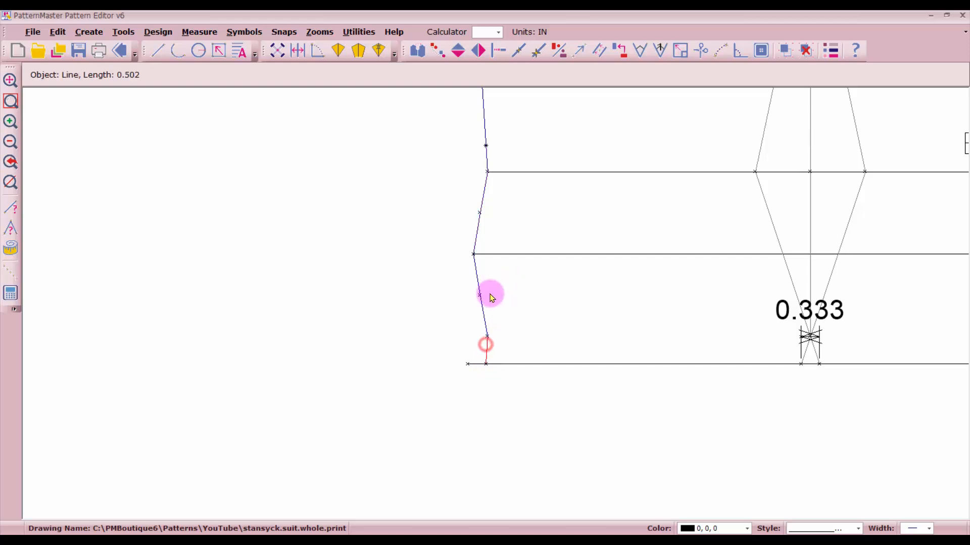
pyautogui.keyDown('shift'); pyautogui.click(483, 309); pyautogui.keyUp('shift')
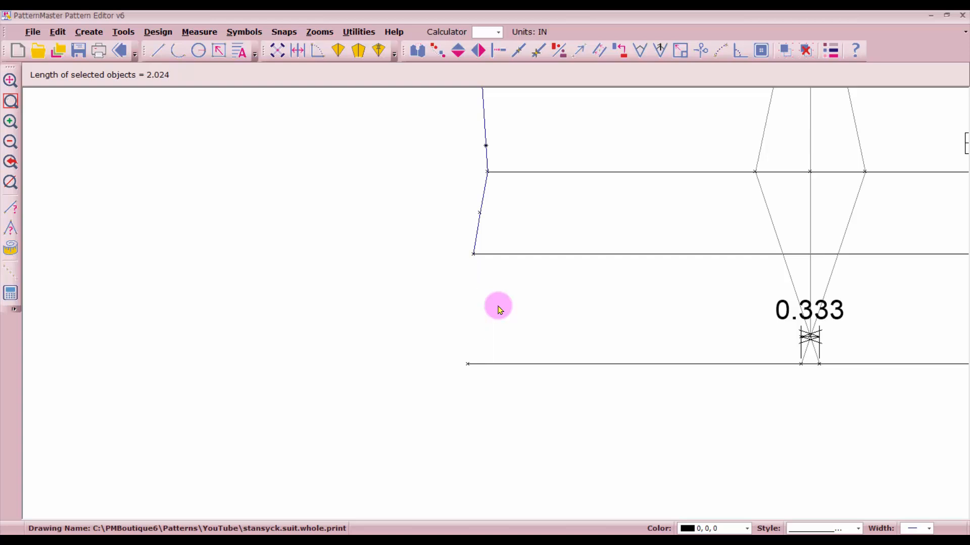
pyautogui.scroll(-1, 480, 223)
pyautogui.click(160, 52)
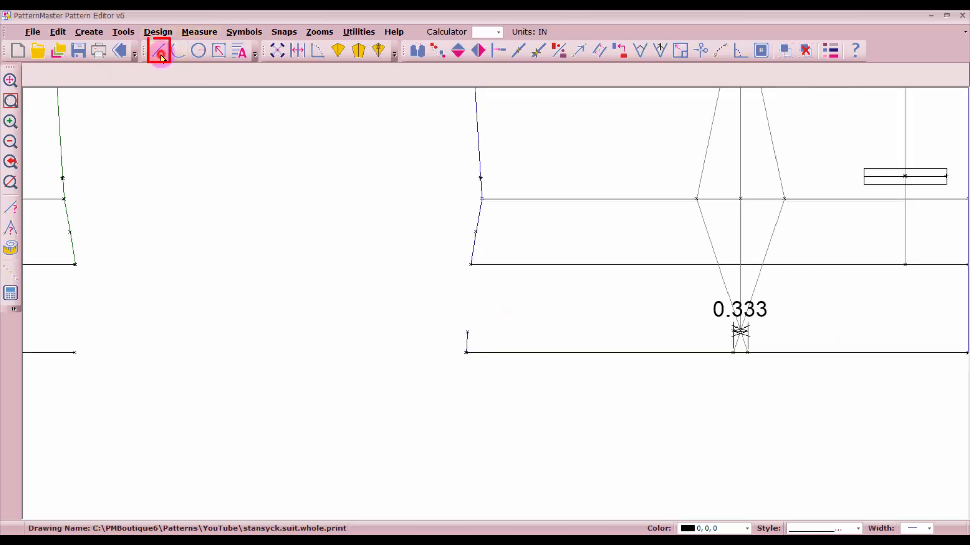
pyautogui.click(471, 265)
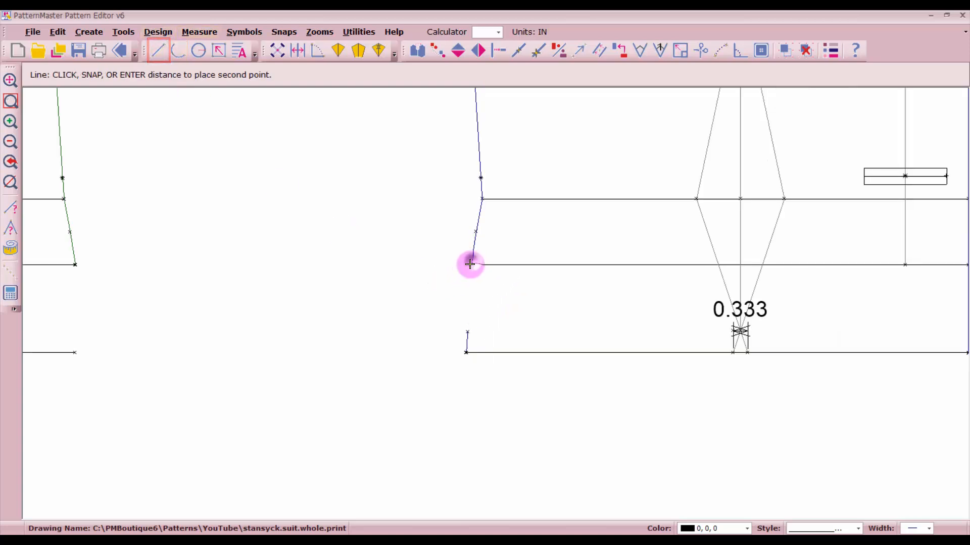
pyautogui.click(467, 330)
# Check the lengthened lower hem line's length and delete the specification dimension between the dart legs
pyautogui.scroll(-1, 505, 348)
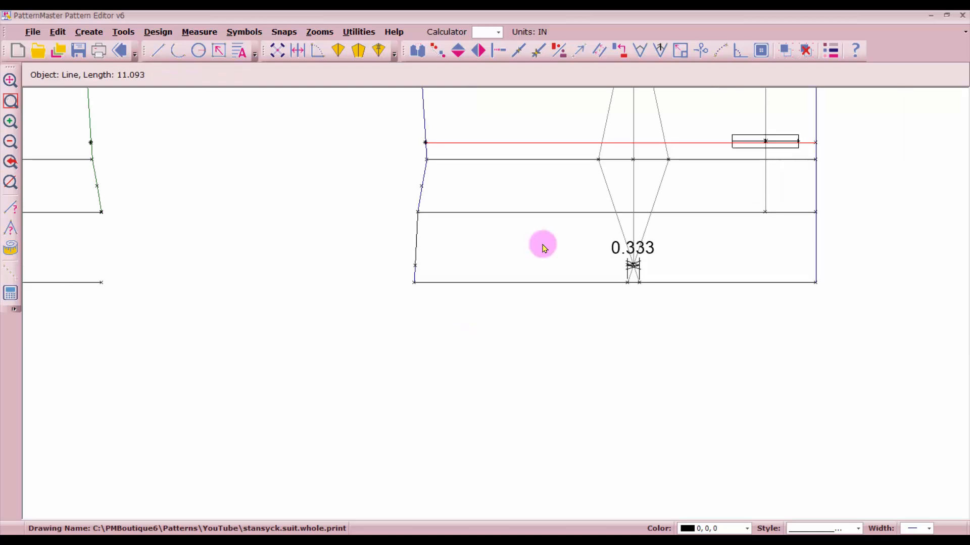
pyautogui.click(437, 283)
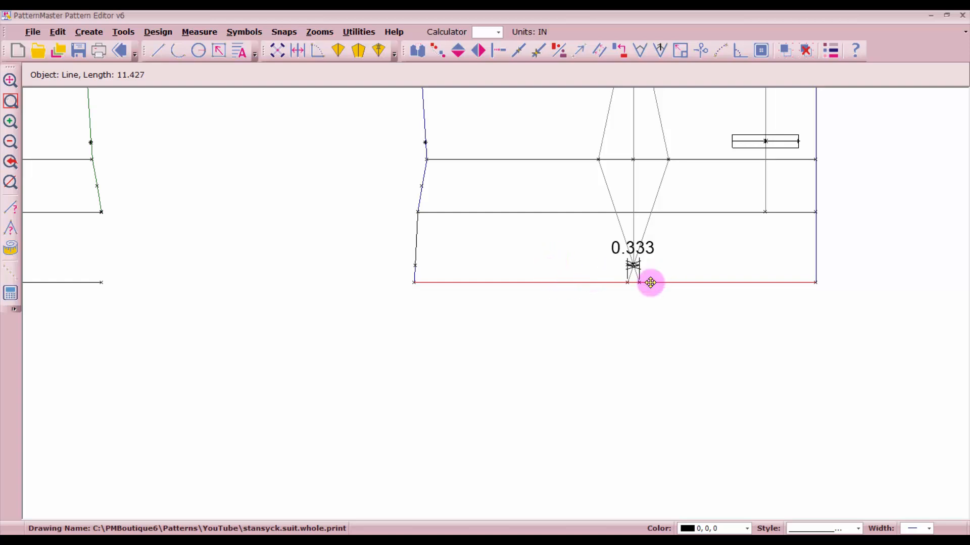
pyautogui.scroll(4, 638, 278)
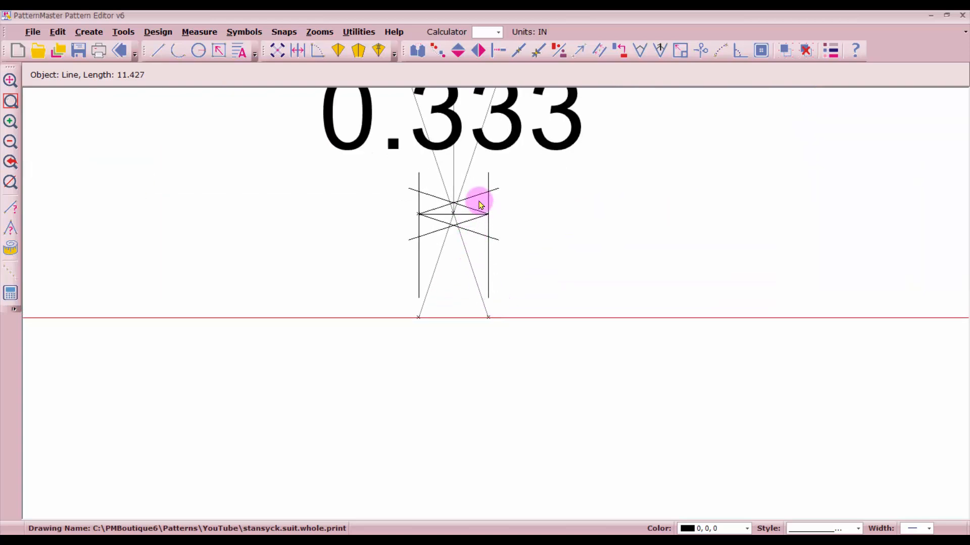
pyautogui.click(474, 193)
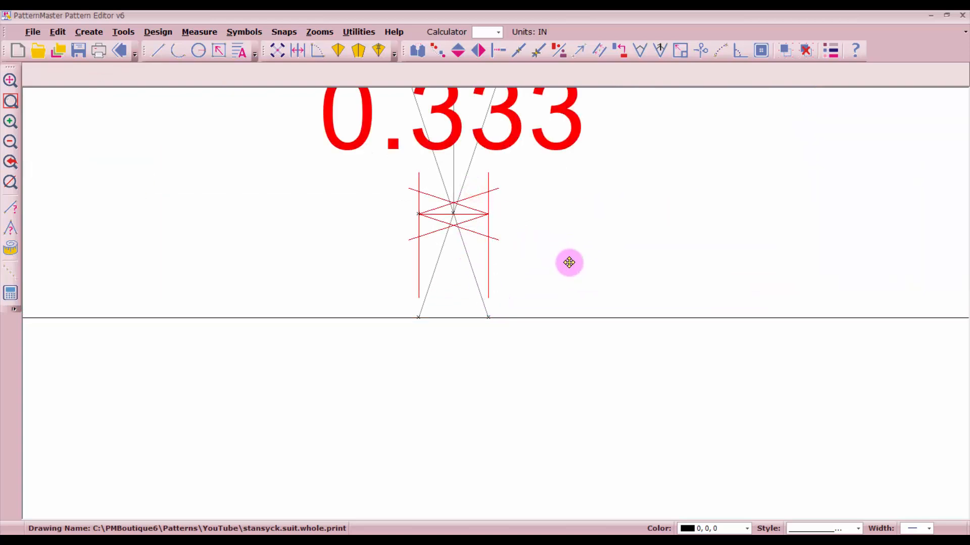
pyautogui.press('Delete')
# Shorten both extended dart legs back to the dart's lower point with Intersect, and remove the extra point on the side seam
pyautogui.scroll(-4, 493, 303)
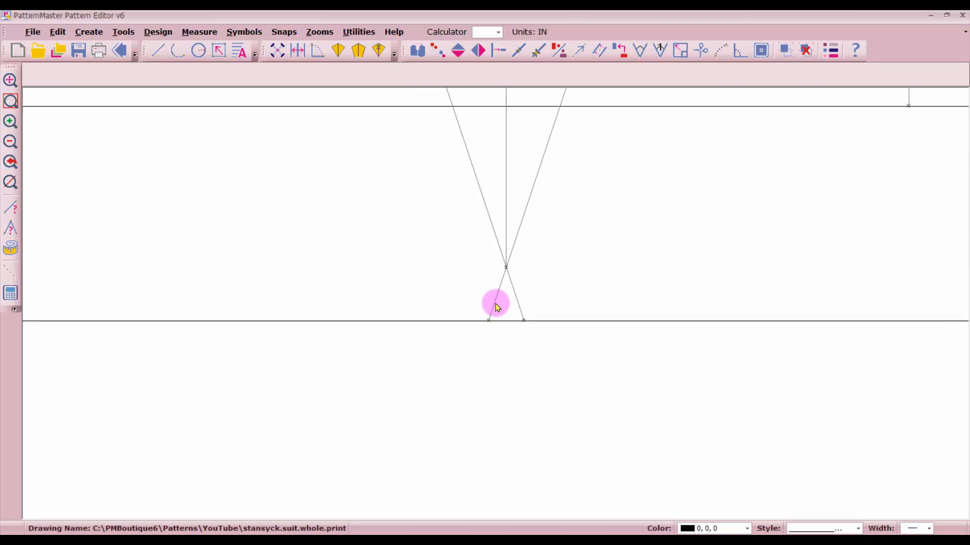
pyautogui.click(498, 57)
pyautogui.click(505, 267)
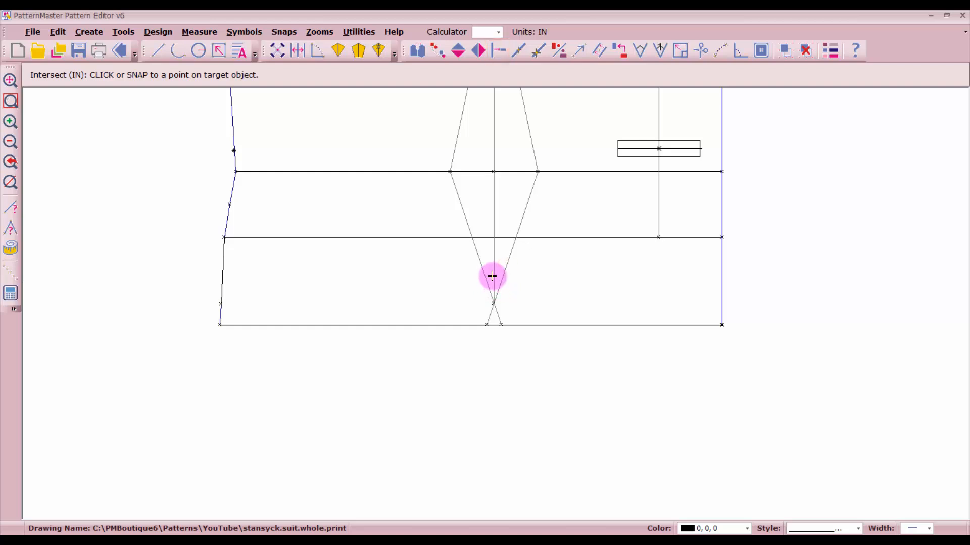
pyautogui.click(494, 270)
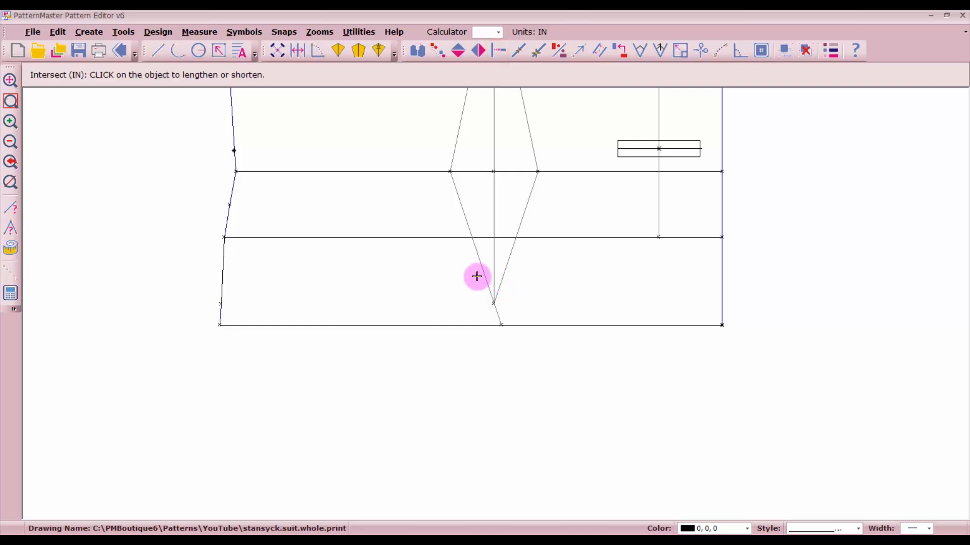
pyautogui.click(483, 272)
pyautogui.click(492, 260)
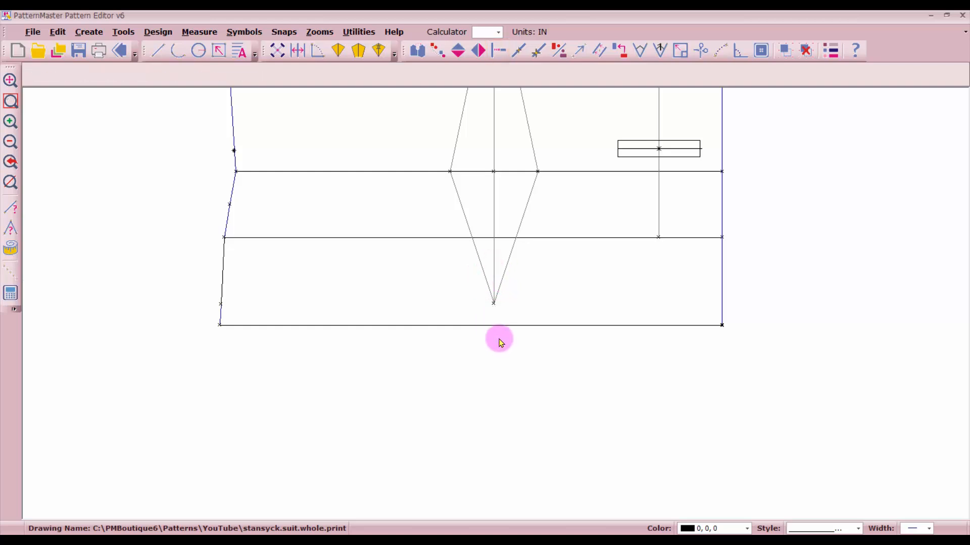
pyautogui.scroll(-1, 505, 297)
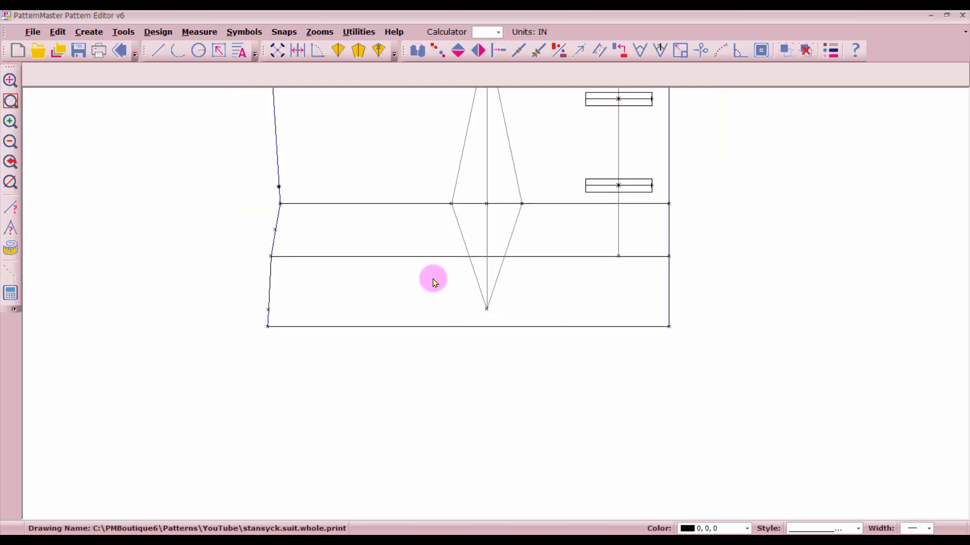
pyautogui.moveTo(262, 175); pyautogui.dragTo(289, 191)
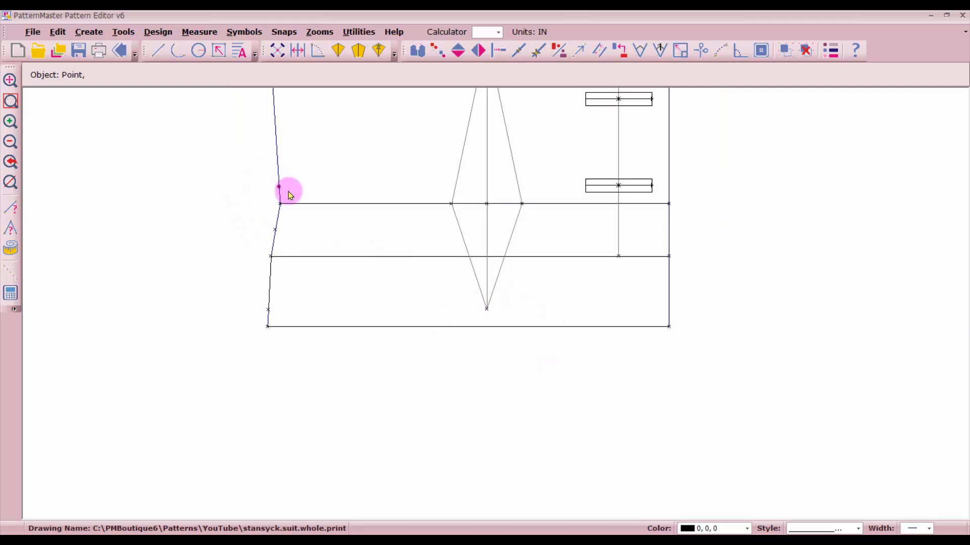
# Select the side-seam segments from below the bust down to the lower hem, together with the straight front edge
pyautogui.click(270, 288)
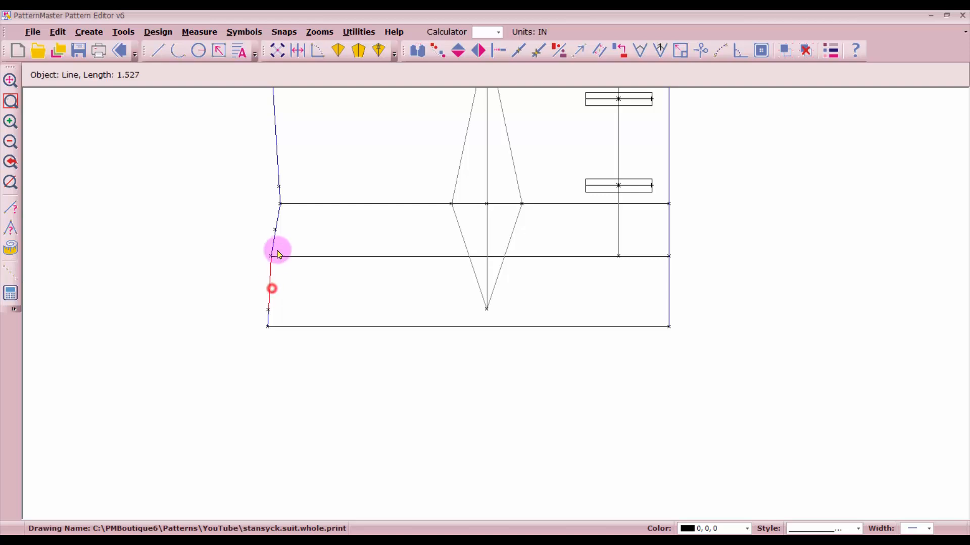
pyautogui.click(273, 231)
pyautogui.click(277, 167)
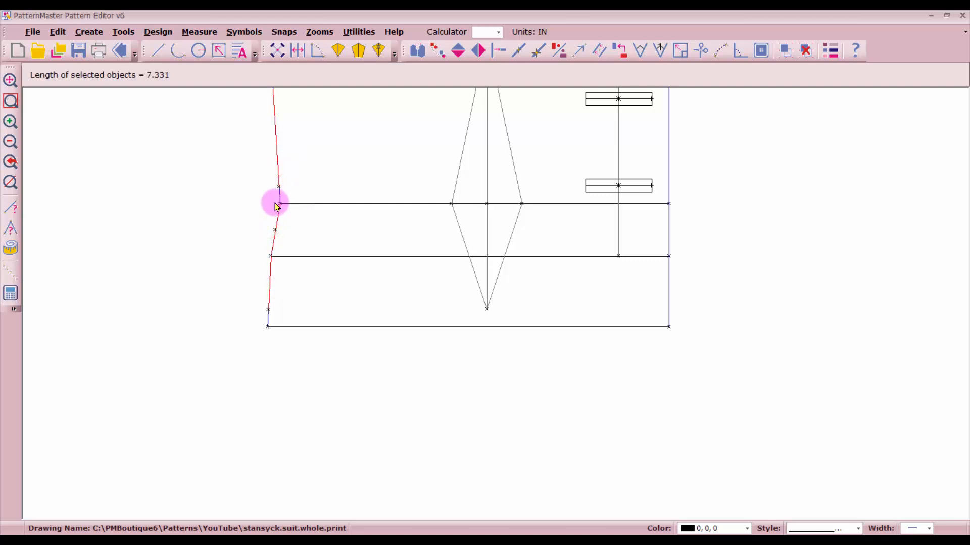
pyautogui.click(670, 291)
pyautogui.scroll(-1, 695, 217)
pyautogui.scroll(-1, 493, 301)
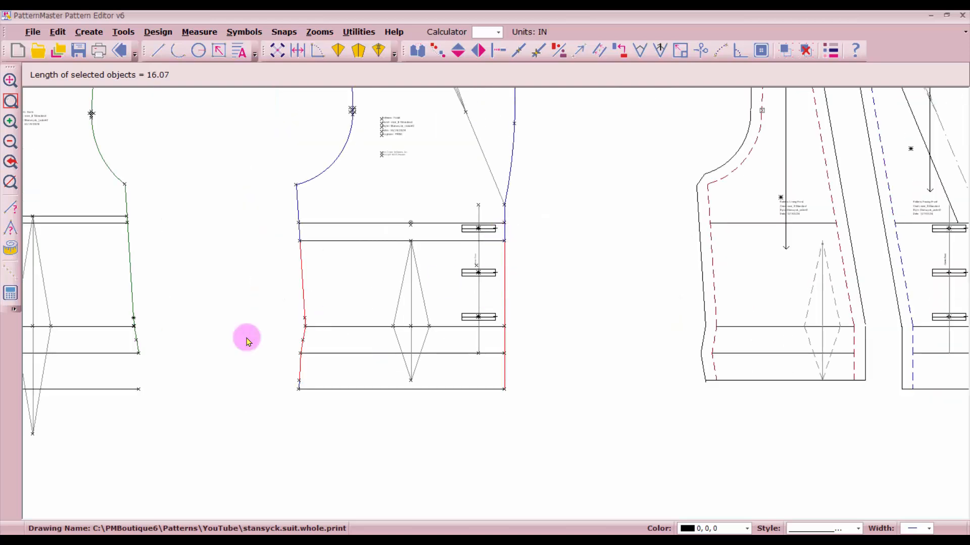
pyautogui.click(301, 352)
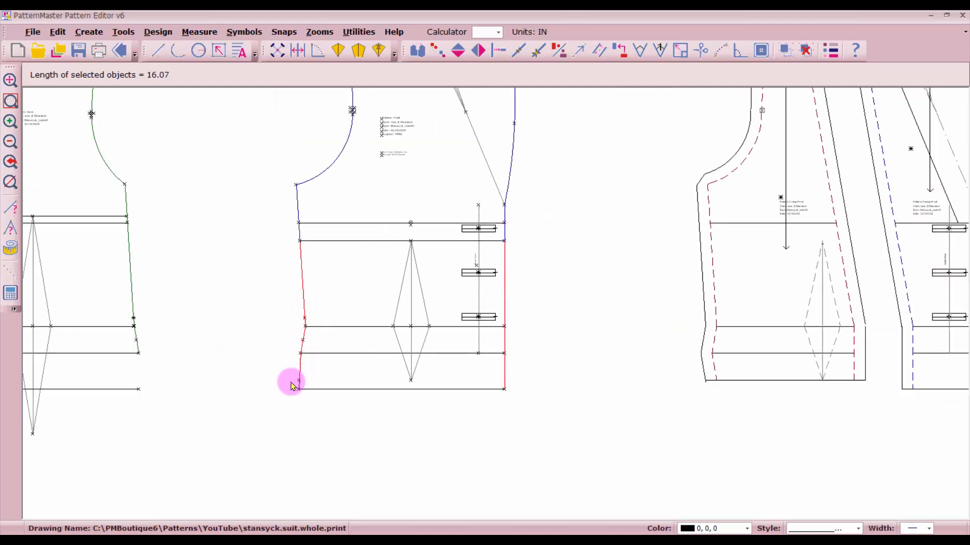
pyautogui.scroll(-1, 504, 195)
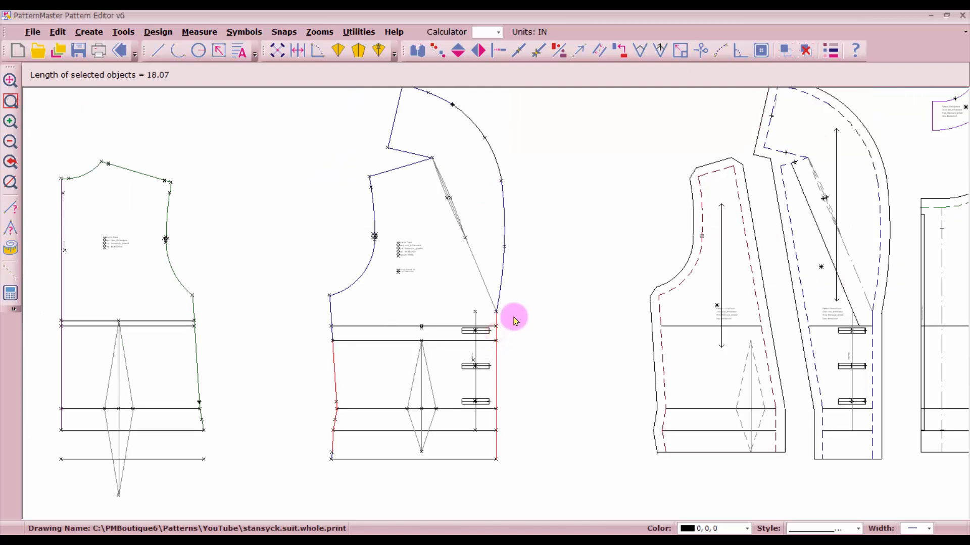
# Add the curved lapel edge, the collar outline and the shoulder seam of the front to the selection
pyautogui.click(503, 286)
pyautogui.scroll(-1, 504, 305)
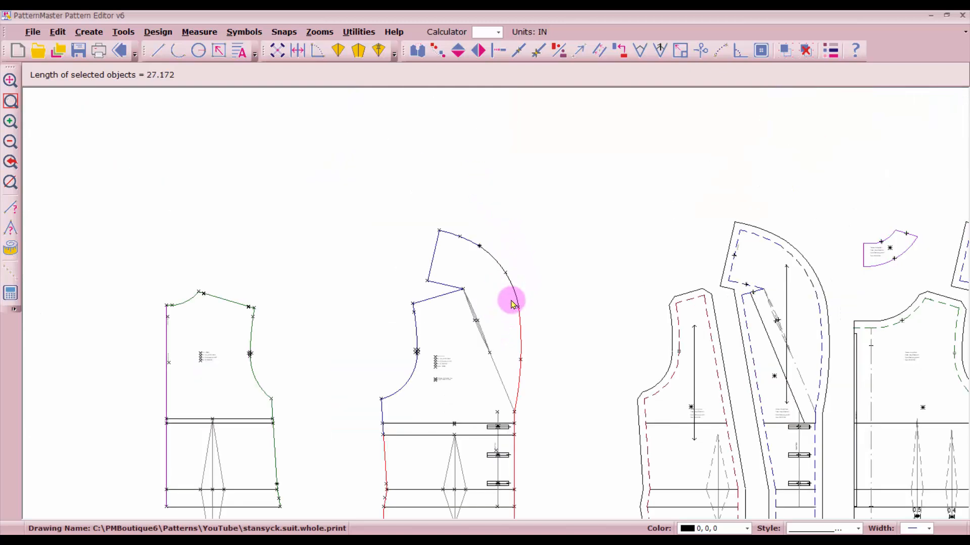
pyautogui.click(513, 273)
pyautogui.click(460, 236)
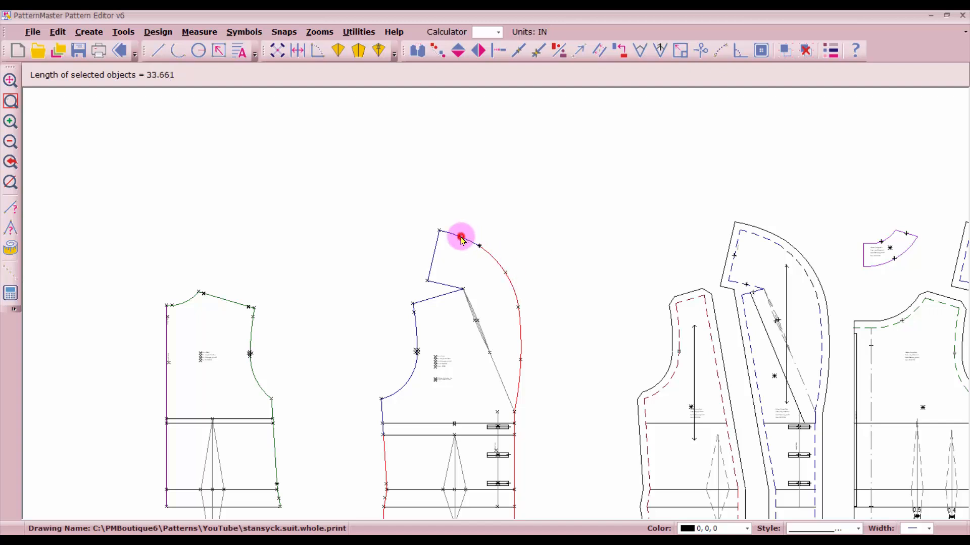
pyautogui.click(429, 249)
pyautogui.click(430, 299)
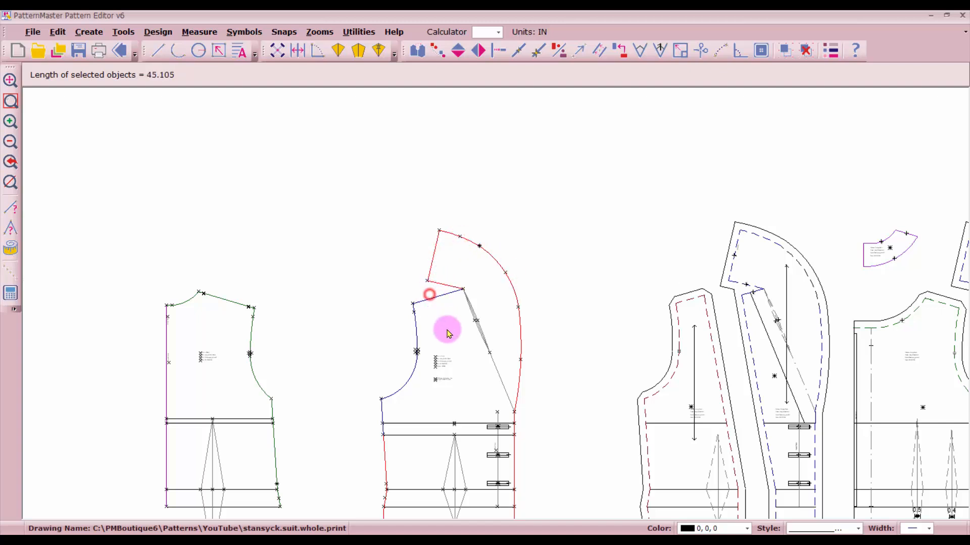
# Add both curved legs of the front's neck dart to the selection, leaving out its centre line
pyautogui.scroll(3, 494, 303)
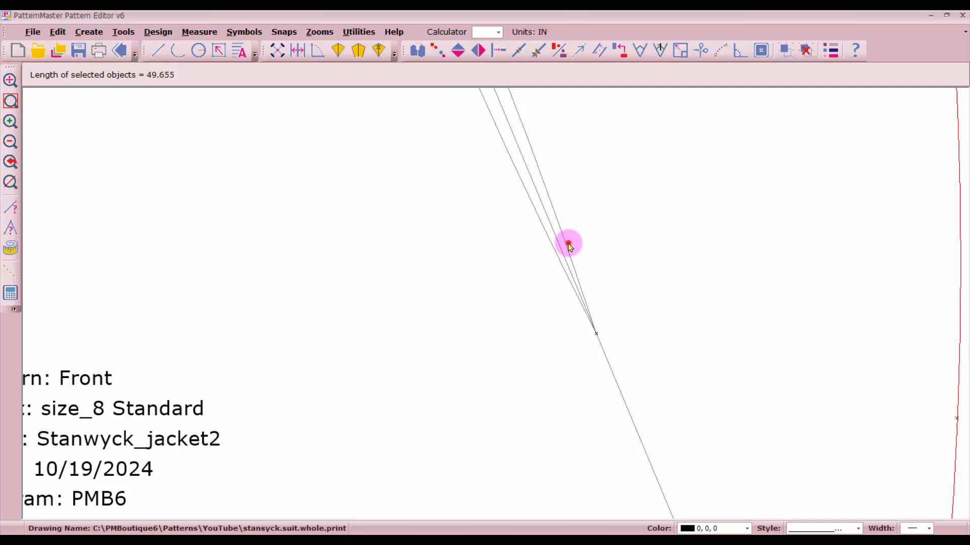
pyautogui.click(569, 246)
pyautogui.click(556, 262)
pyautogui.scroll(-3, 492, 304)
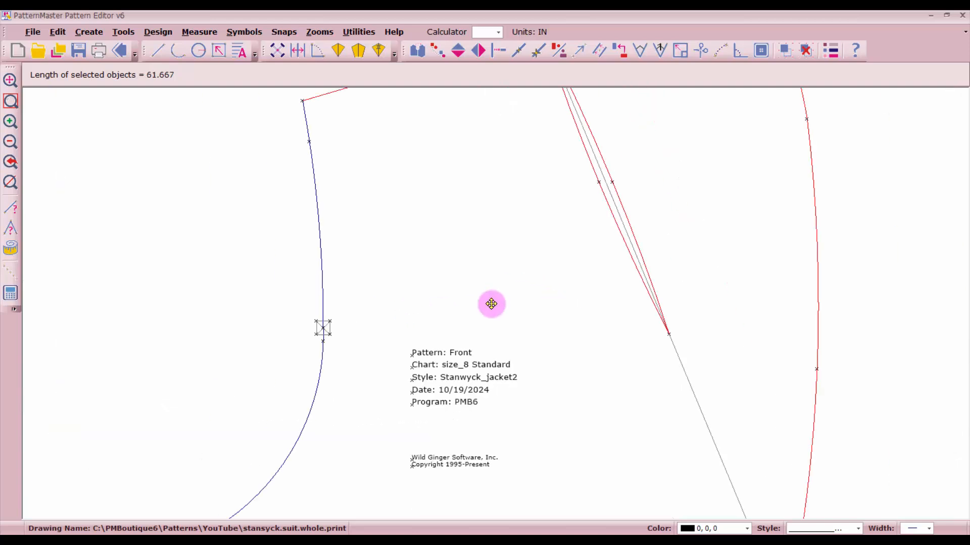
# Add the upper and lower armhole curves and the uppermost side-seam segment of the front to the selection
pyautogui.scroll(-1, 491, 304)
pyautogui.click(355, 229)
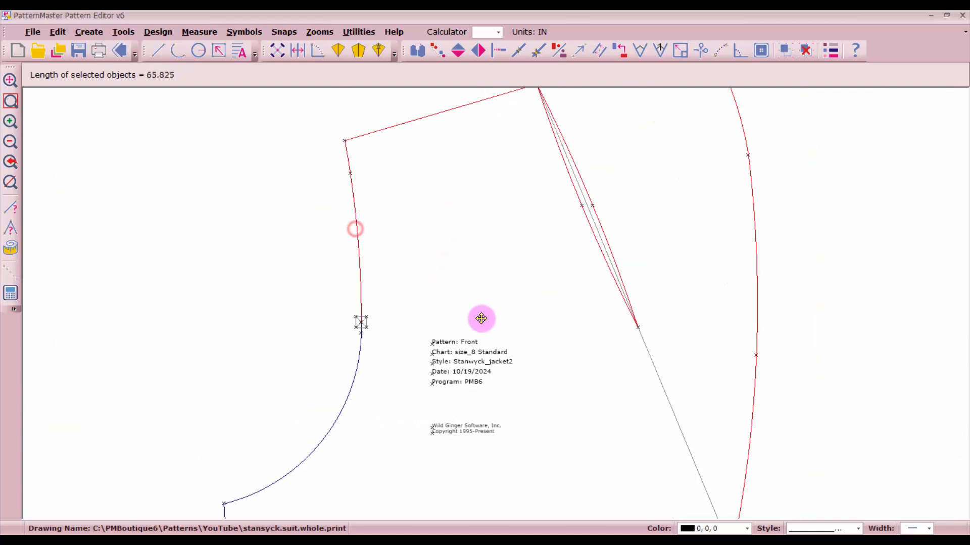
pyautogui.scroll(-1, 481, 319)
pyautogui.click(358, 438)
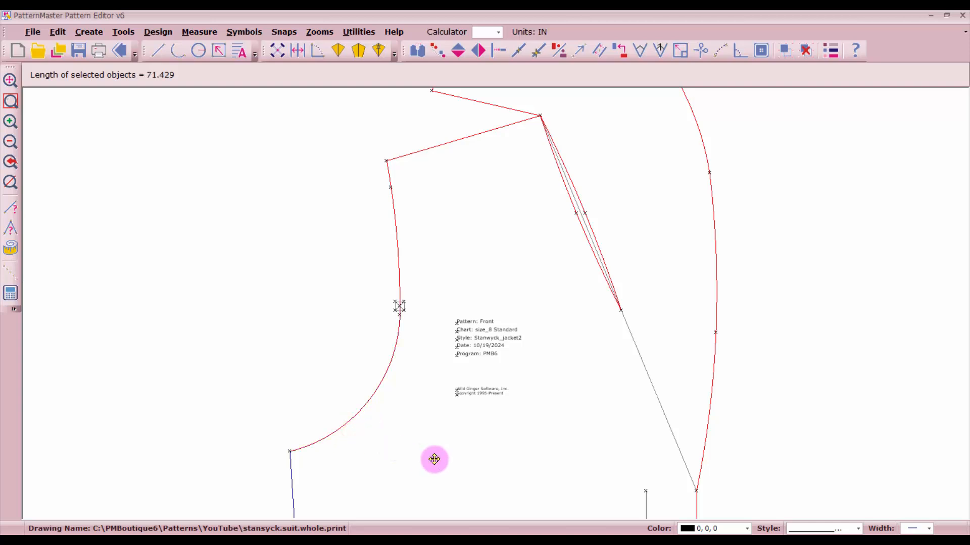
pyautogui.scroll(-3, 491, 303)
pyautogui.click(426, 320)
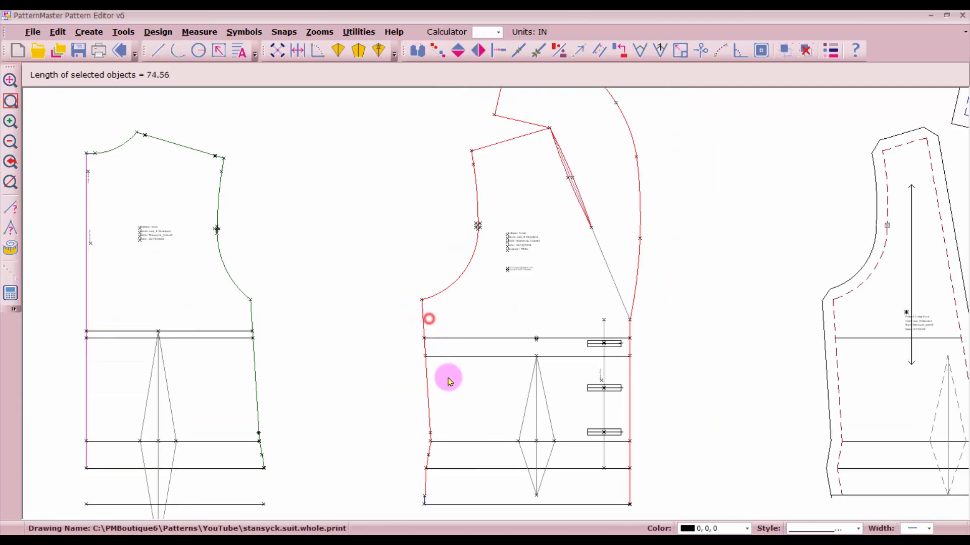
# Change the line style of the selected front outline and neck-dart legs to dashed, leaving color and width alone
pyautogui.click(829, 50)
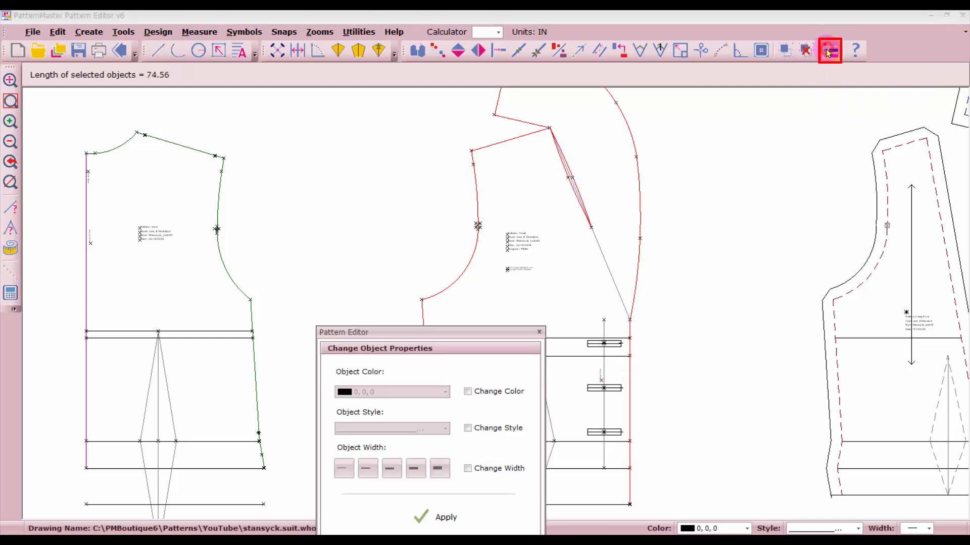
pyautogui.click(468, 427)
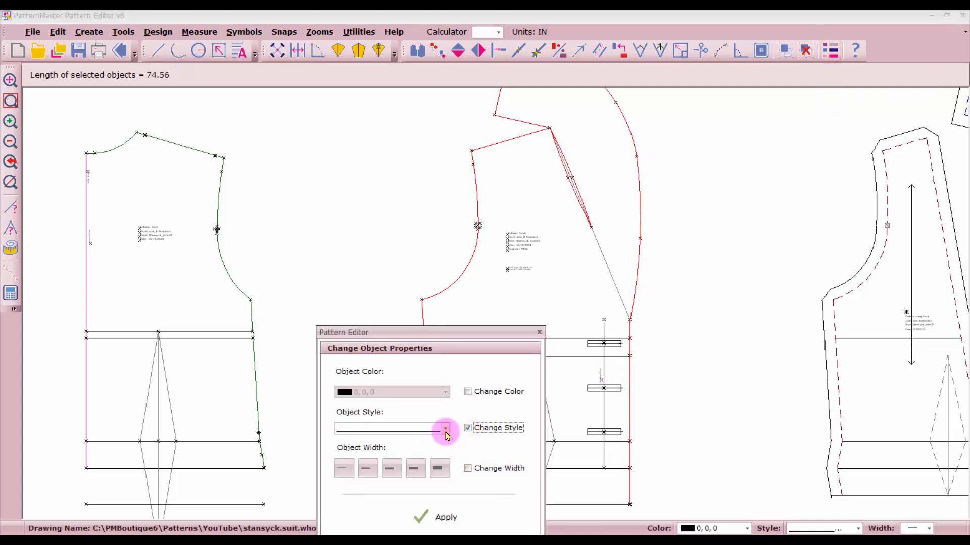
pyautogui.click(445, 429)
pyautogui.click(432, 451)
pyautogui.click(444, 518)
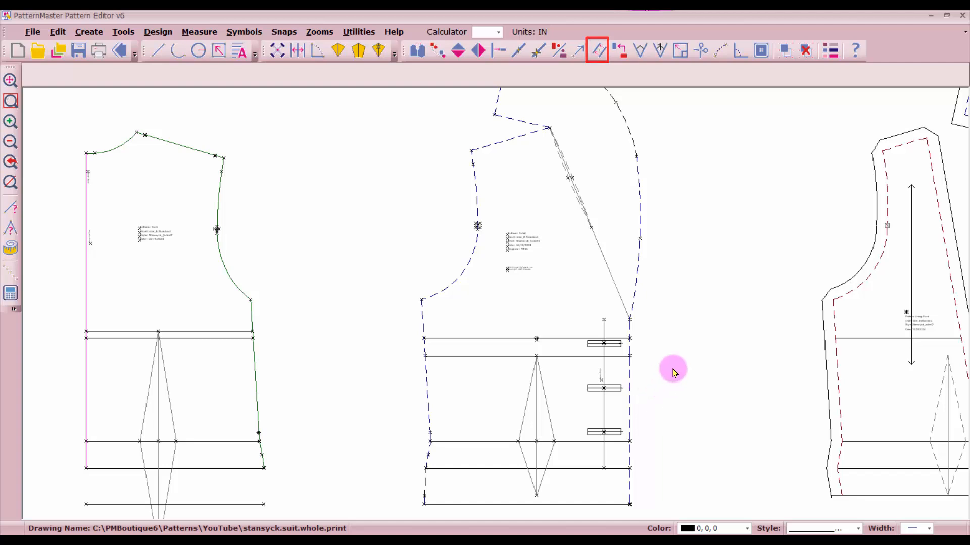
# Offset the front's straight front edge and the lower lapel curve outward by 0.625 inches
pyautogui.click(598, 51)
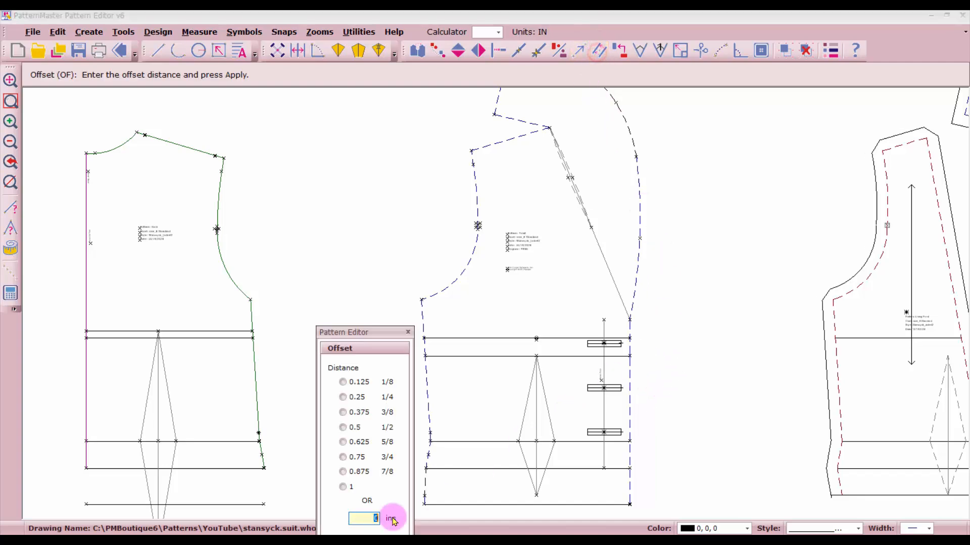
pyautogui.moveTo(386, 334); pyautogui.dragTo(349, 127)
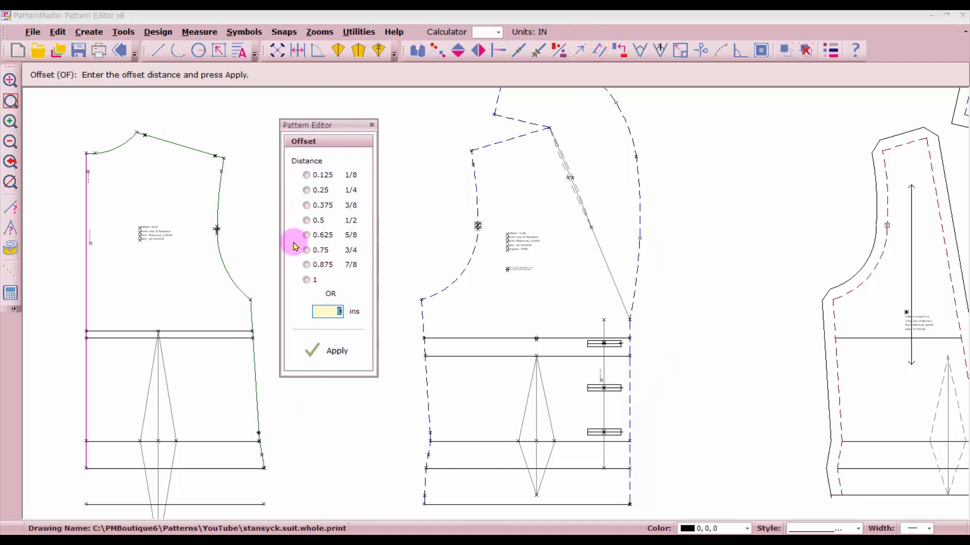
pyautogui.click(307, 236)
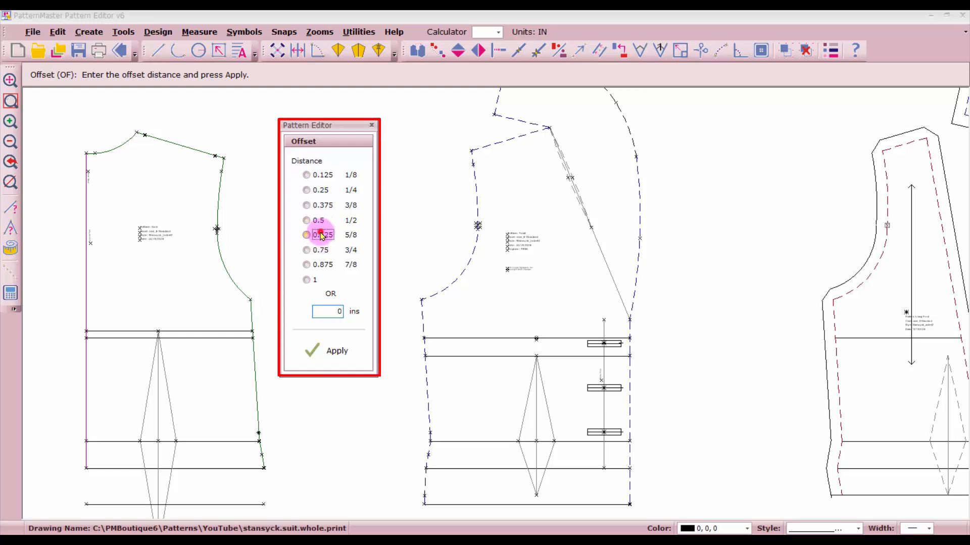
pyautogui.click(327, 350)
pyautogui.click(634, 502)
pyautogui.click(643, 427)
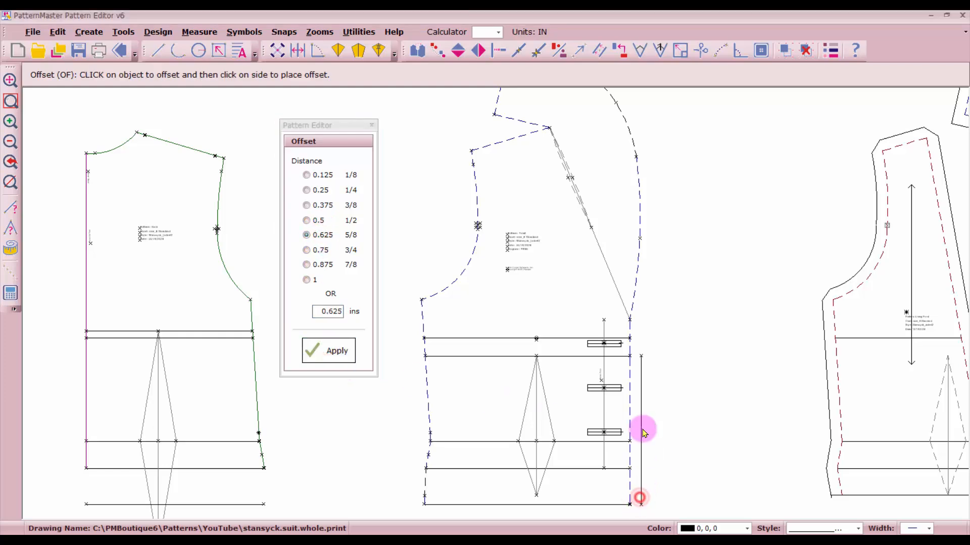
pyautogui.click(638, 336)
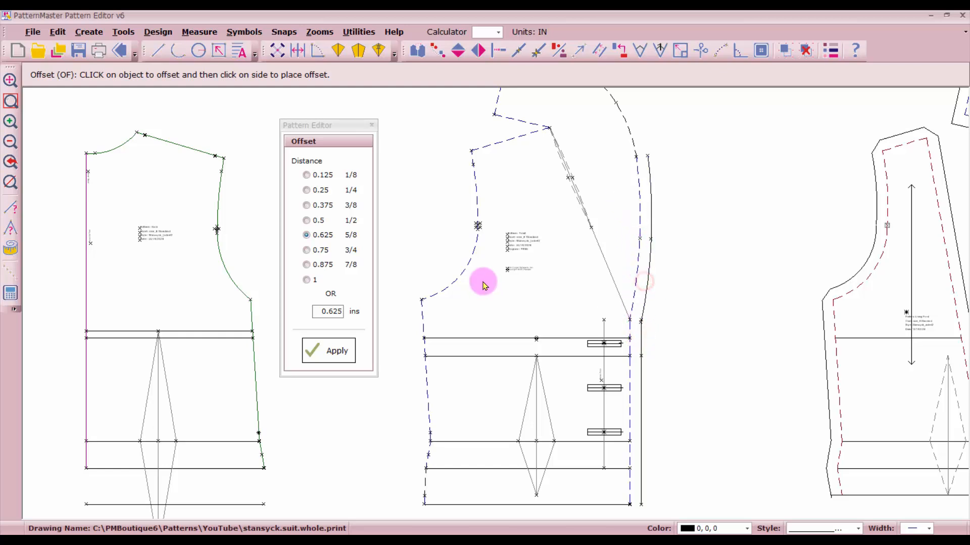
# Offset the upper lapel and collar curves, the collar end, the collar's neck edge and the shoulder seam outward by 0.625 inches
pyautogui.scroll(-1, 484, 282)
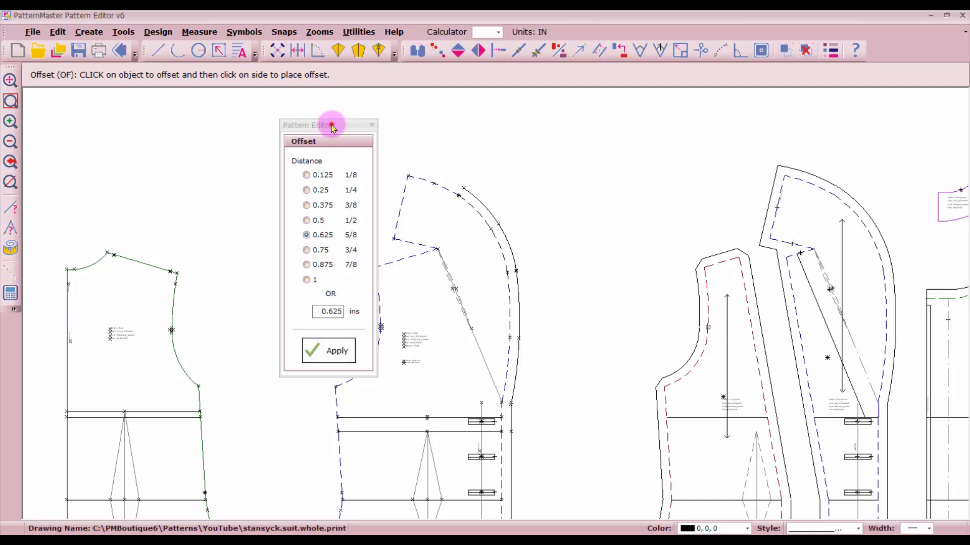
pyautogui.moveTo(333, 127); pyautogui.dragTo(631, 141)
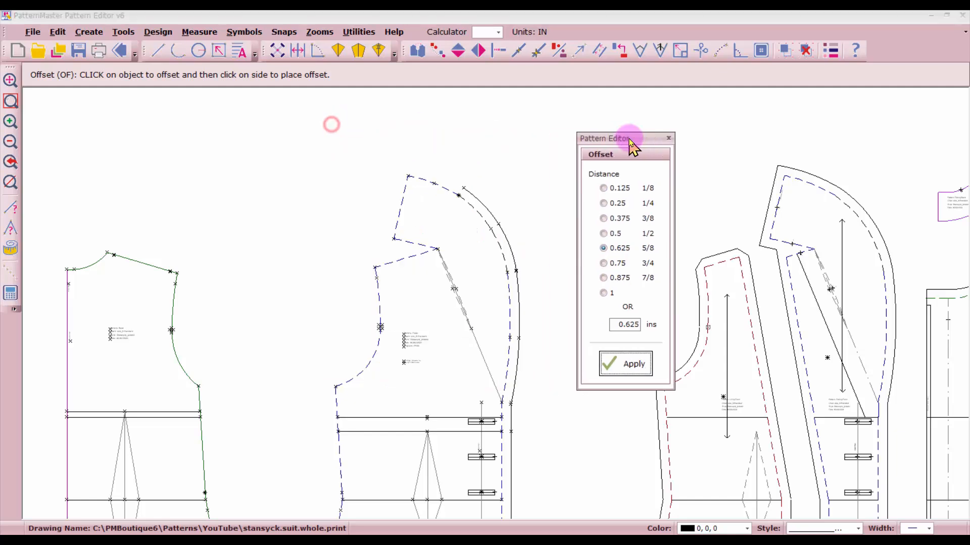
pyautogui.click(442, 178)
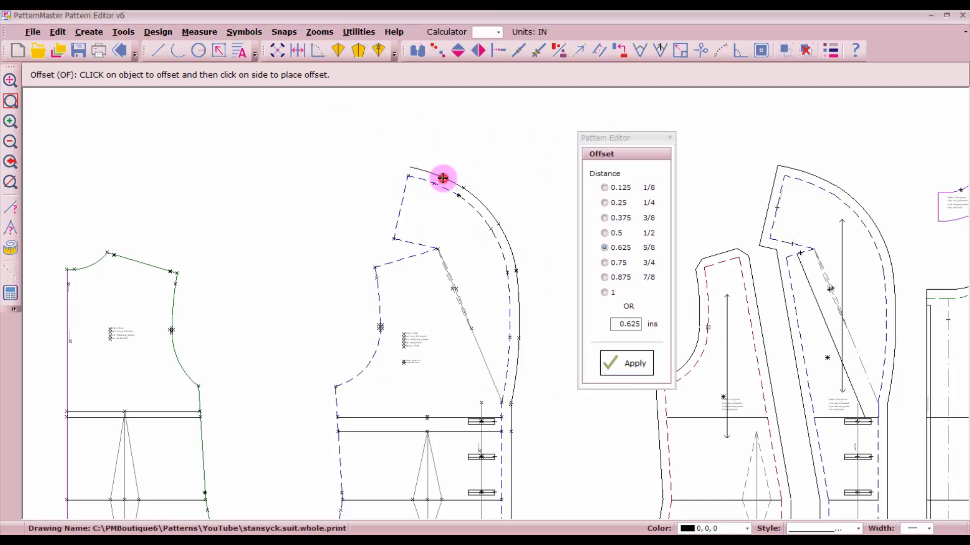
pyautogui.click(391, 214)
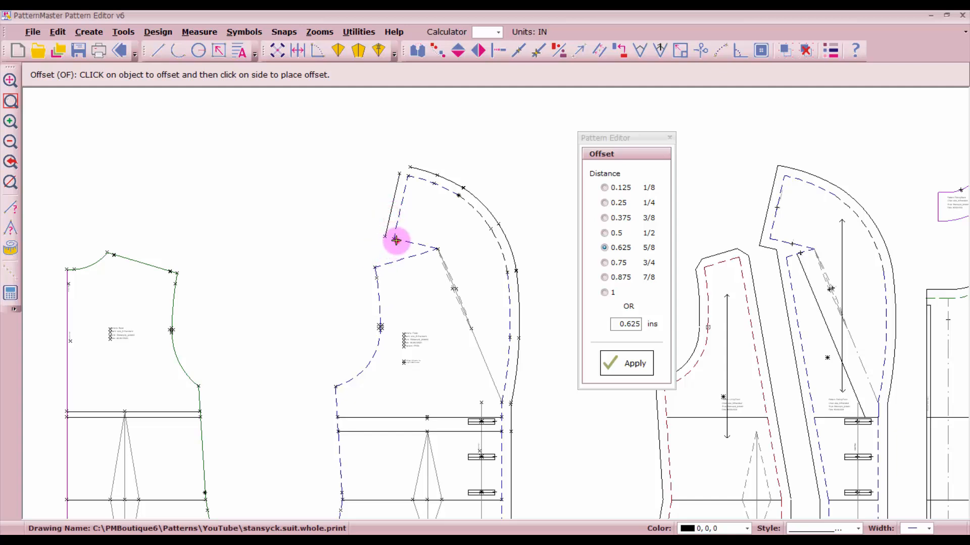
pyautogui.click(379, 257)
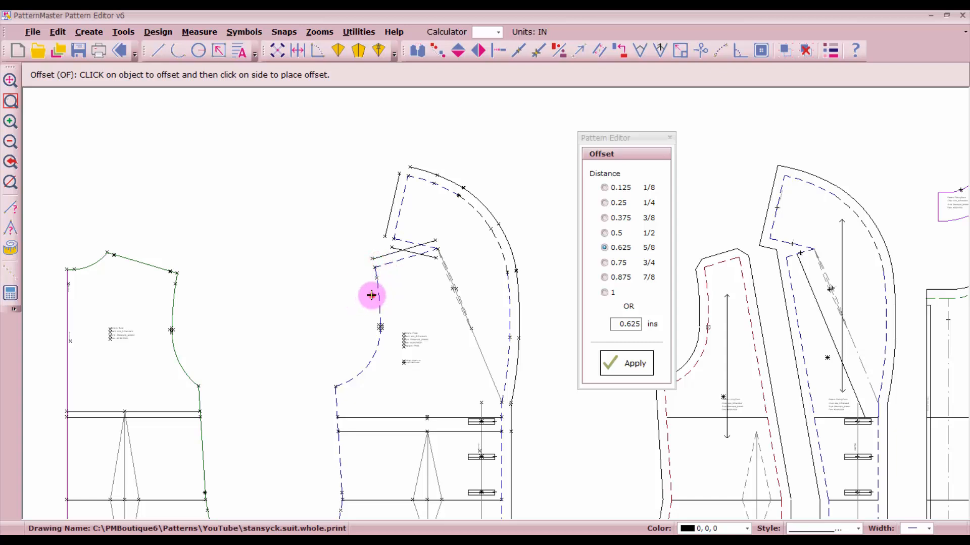
# Offset the armhole curves and the side-seam segments down to the lower hem outward by 0.625 inches
pyautogui.click(362, 353)
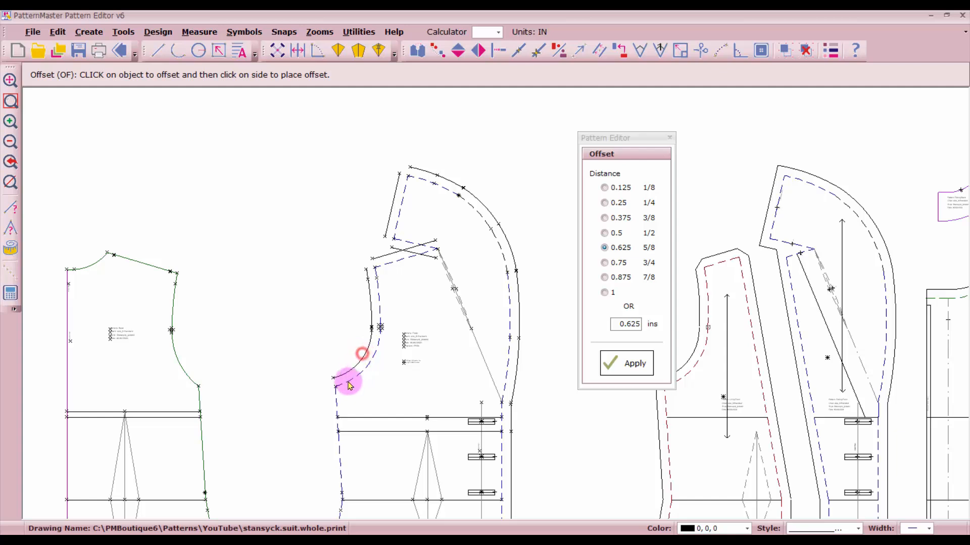
pyautogui.scroll(-1, 345, 386)
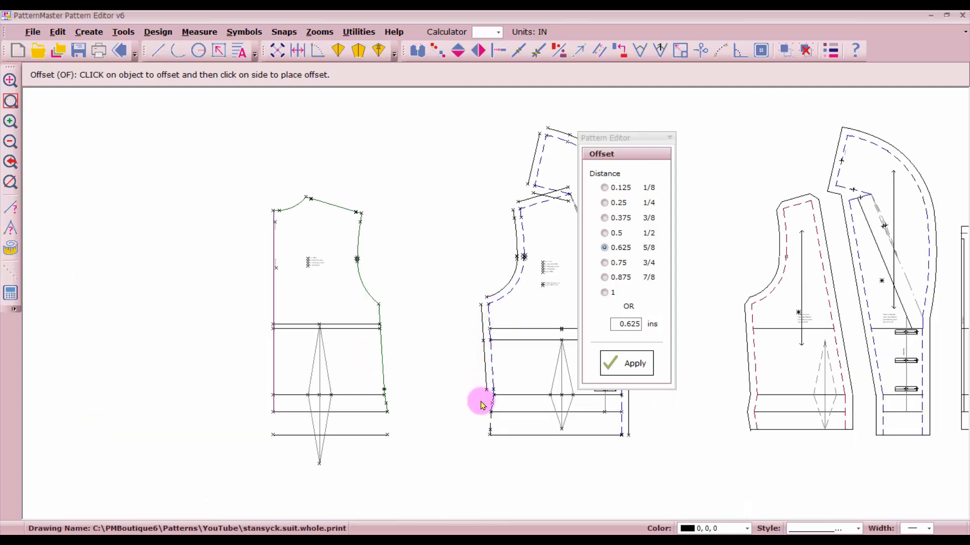
pyautogui.scroll(3, 480, 395)
pyautogui.click(522, 298)
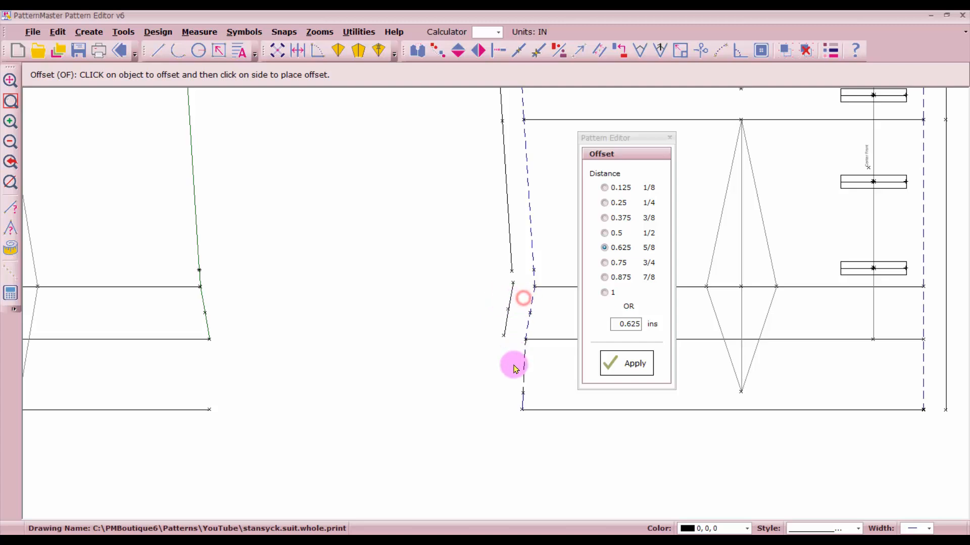
pyautogui.click(513, 405)
# Restart Offset at 0.625 inches and offset the short side-seam segment just above the waistline outward
pyautogui.press('Escape')
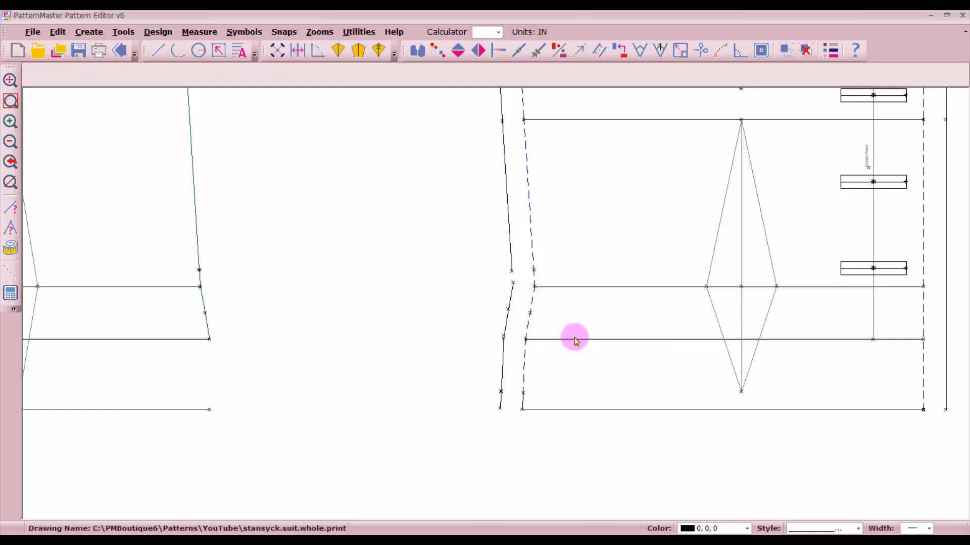
pyautogui.click(598, 51)
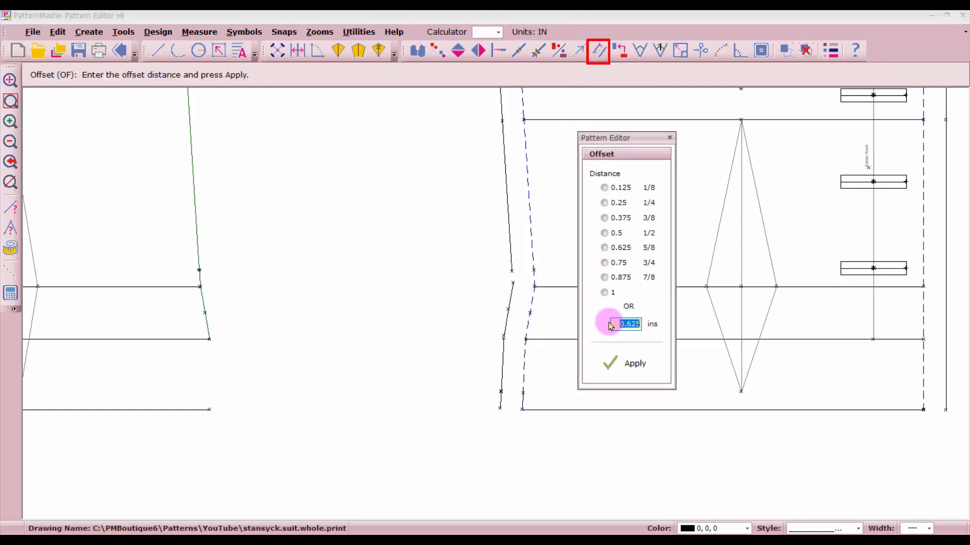
pyautogui.click(618, 364)
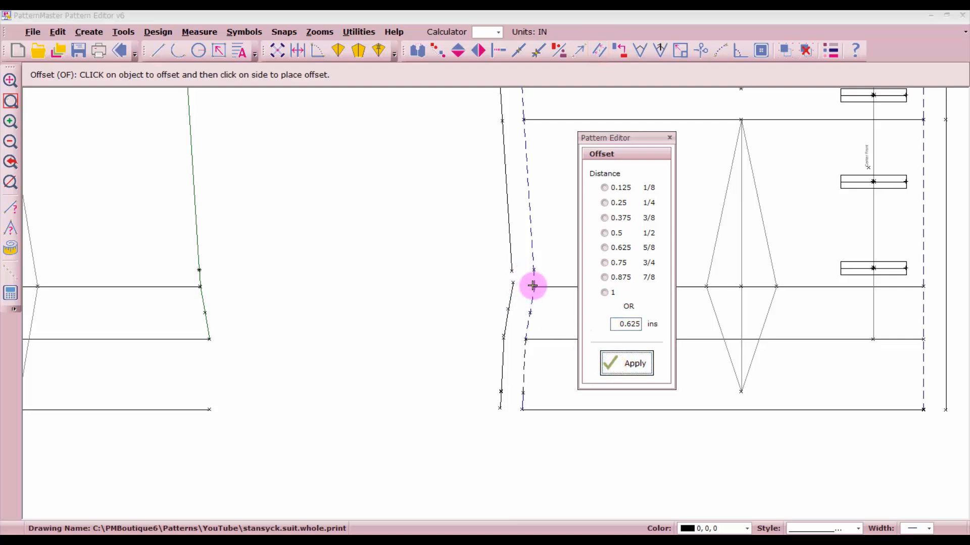
pyautogui.click(530, 283)
pyautogui.rightClick(529, 276)
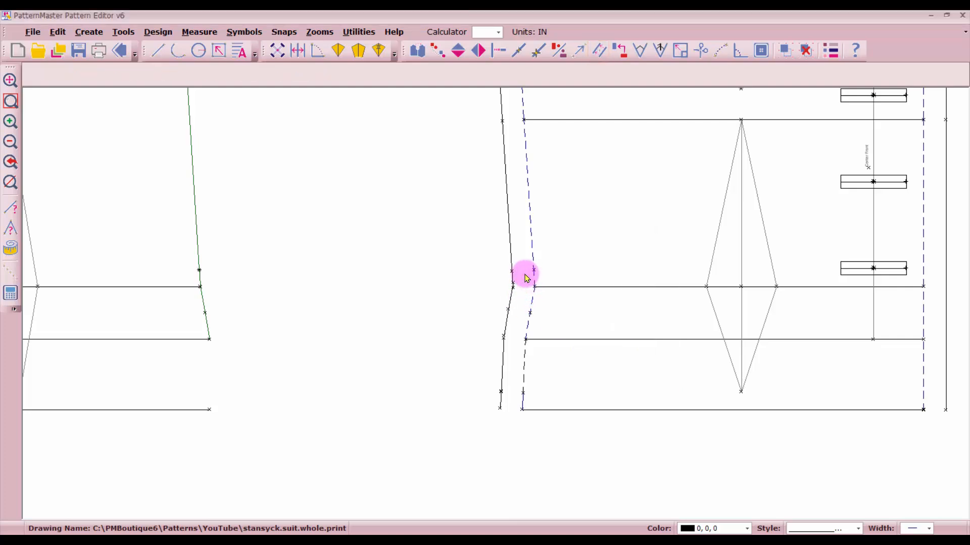
# Join the straight front edge's seam allowance line and the lapel curve's allowance line at their corner with Intersect
pyautogui.scroll(-1, 558, 117)
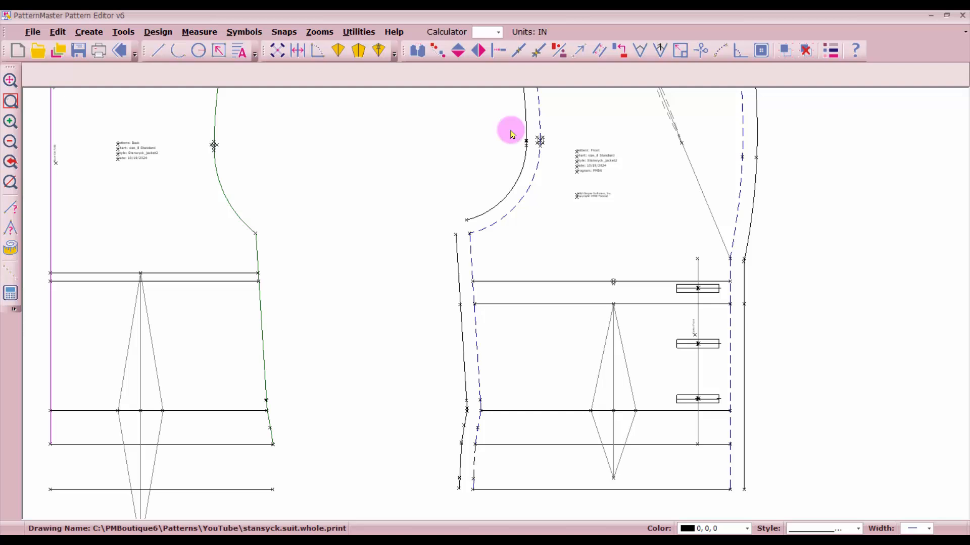
pyautogui.click(498, 50)
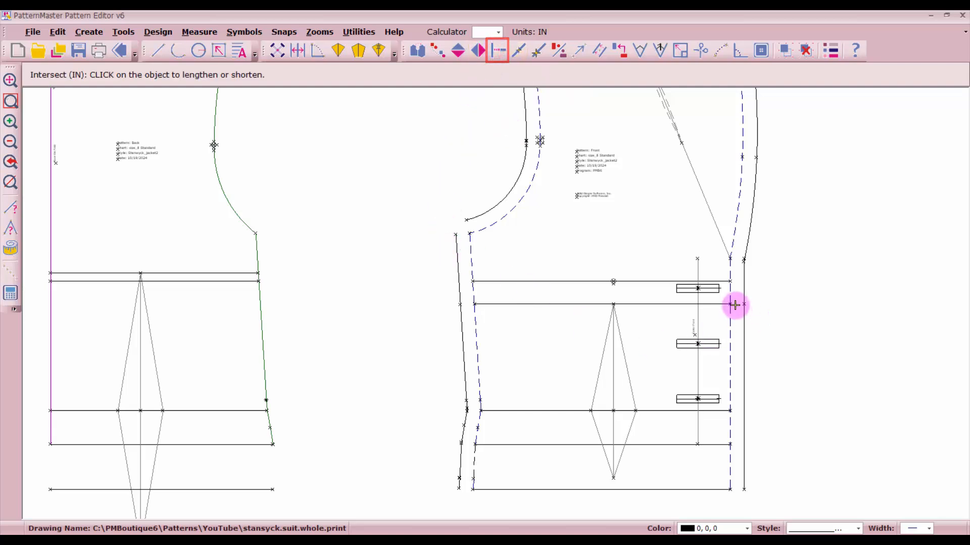
pyautogui.click(746, 295)
pyautogui.click(751, 220)
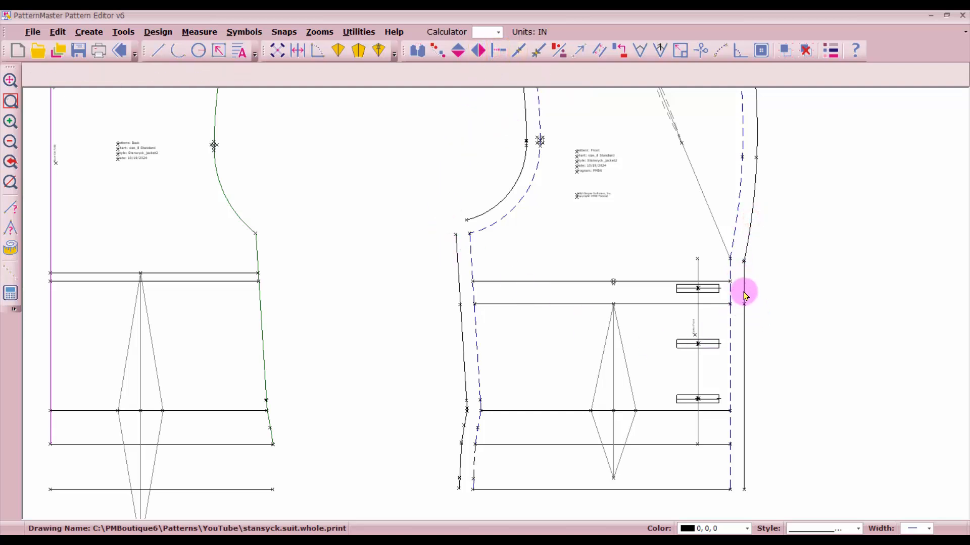
pyautogui.click(749, 237)
pyautogui.click(743, 284)
# Extend the lower hem line to the front and side allowance lines, and intersect the side allowance segments at the waist
pyautogui.click(706, 491)
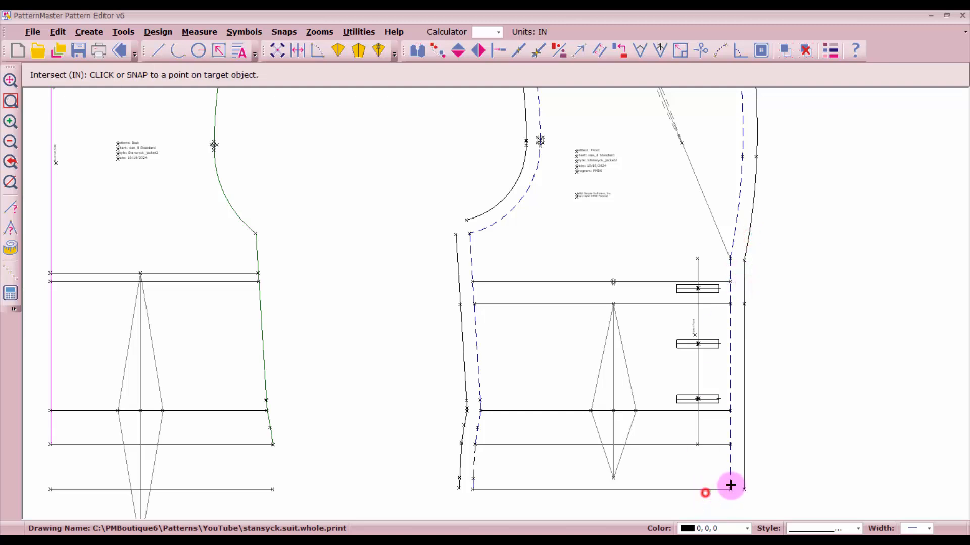
pyautogui.click(745, 476)
pyautogui.click(499, 490)
pyautogui.click(457, 485)
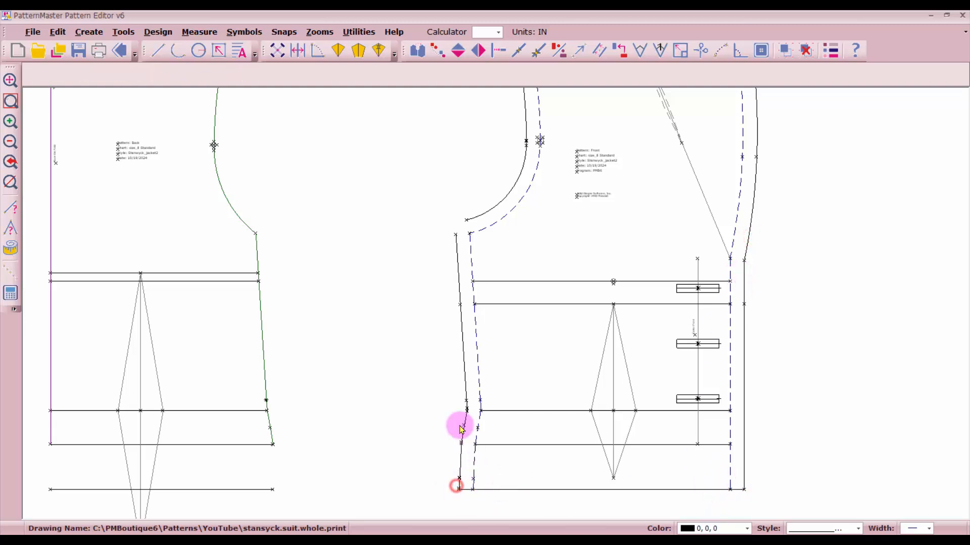
pyautogui.click(466, 404)
pyautogui.click(463, 392)
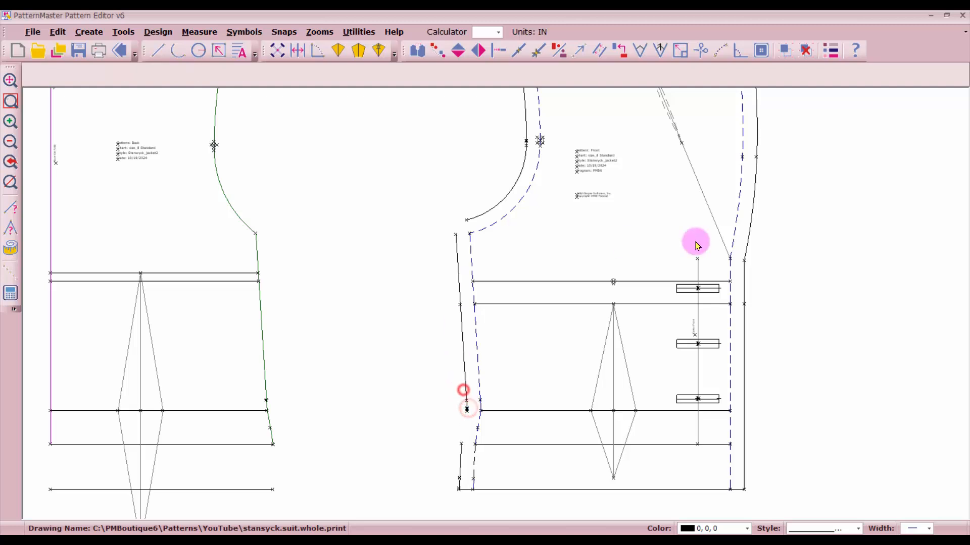
# Join the shoulder seam's allowance line and the armhole's allowance line at the shoulder tip with Intersect
pyautogui.scroll(-1, 695, 222)
pyautogui.scroll(2, 366, 200)
pyautogui.rightClick(481, 269)
pyautogui.click(481, 268)
pyautogui.click(506, 235)
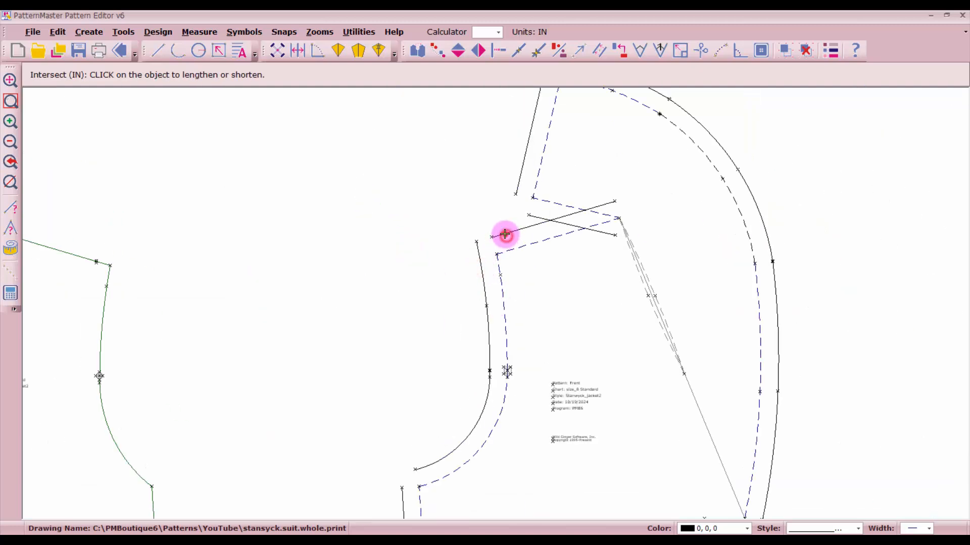
pyautogui.click(504, 233)
pyautogui.click(476, 255)
# Intersect the allowance lines of the collar end and the collar's neck edge so that they meet in a corner
pyautogui.click(538, 219)
pyautogui.click(517, 196)
pyautogui.rightClick(517, 188)
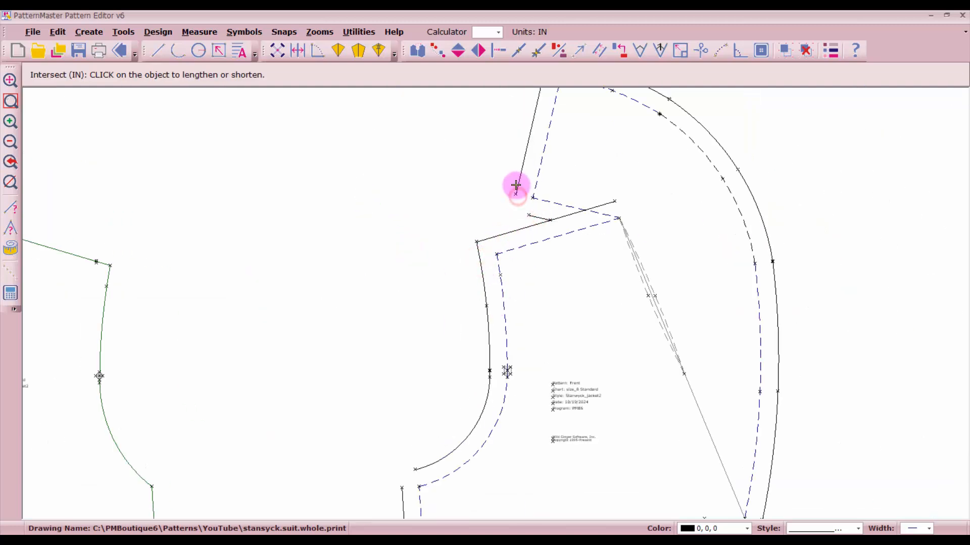
pyautogui.click(517, 184)
pyautogui.click(532, 217)
pyautogui.rightClick(531, 217)
pyautogui.click(535, 216)
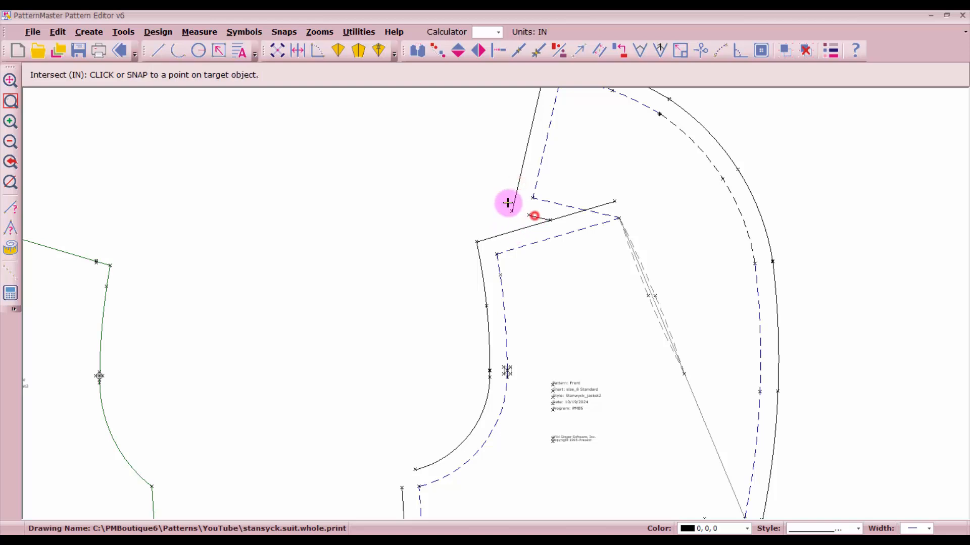
pyautogui.click(510, 203)
# Trim the shoulder seam's allowance line where it crosses the allowance line of the collar's neck edge
pyautogui.rightClick(515, 234)
pyautogui.click(515, 234)
pyautogui.click(527, 216)
pyautogui.scroll(-1, 622, 319)
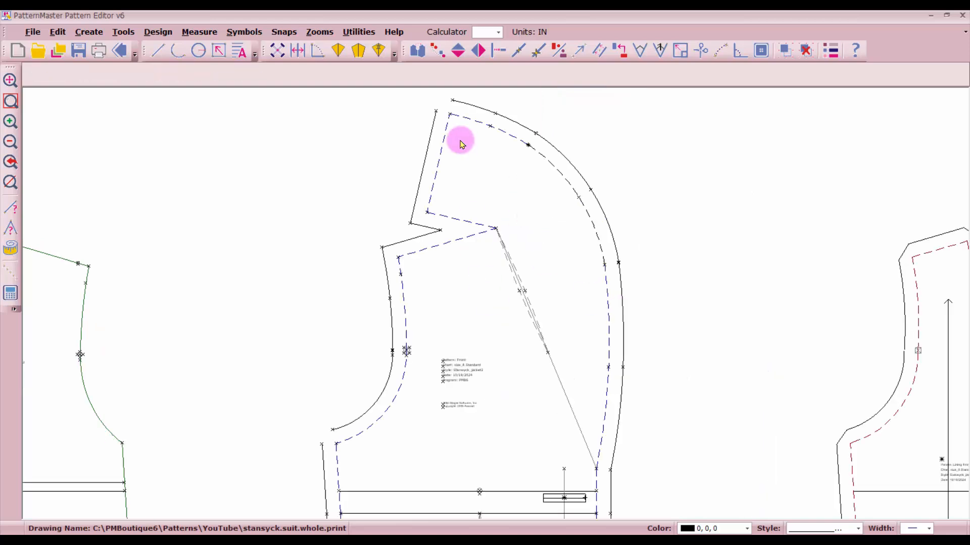
# Draw a line closing the gap between the allowance lines of the collar's outer curve and the collar end
pyautogui.click(158, 53)
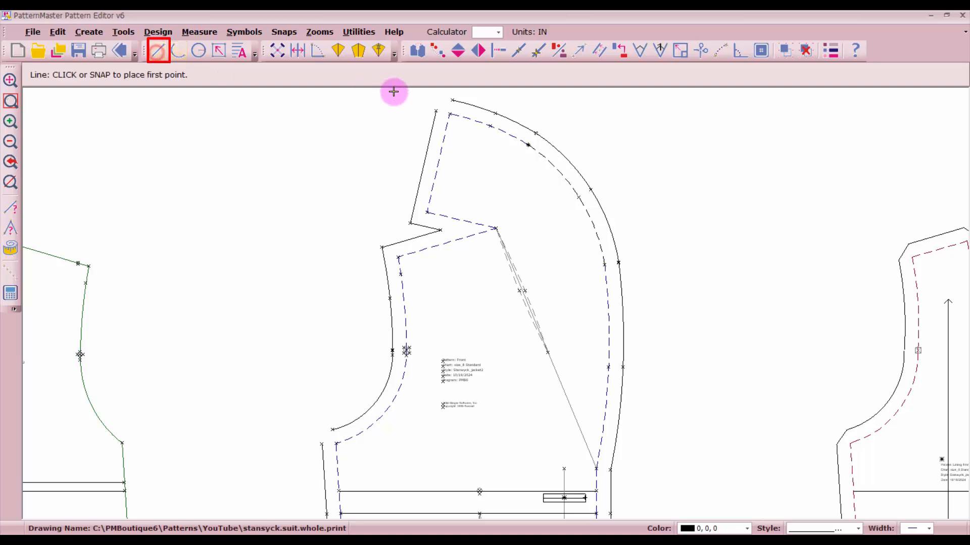
pyautogui.click(450, 99)
pyautogui.click(438, 109)
pyautogui.scroll(-1, 493, 458)
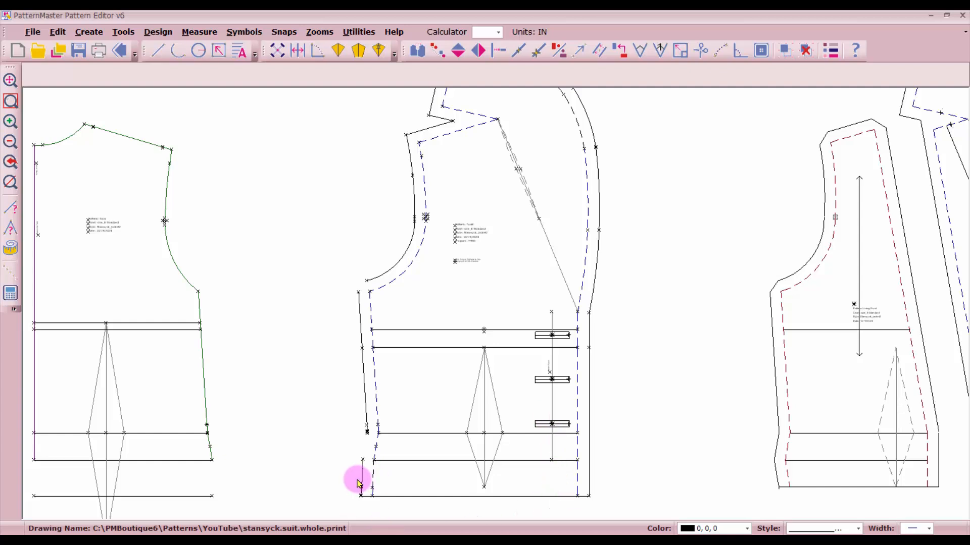
# Offset the side seam's segment just below the waistline outward by 0.625 inches as a seam allowance
pyautogui.click(604, 49)
pyautogui.click(623, 363)
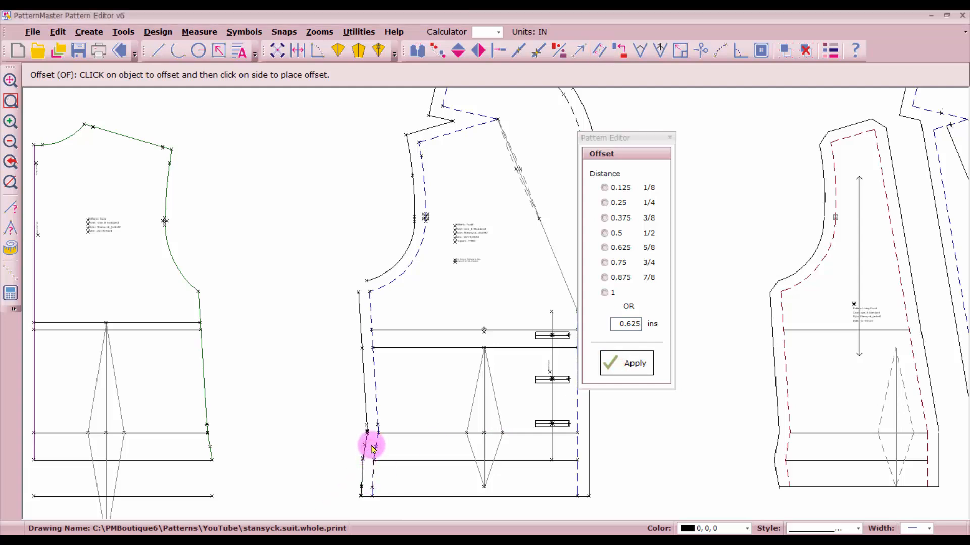
pyautogui.click(373, 448)
# Join the side seam's allowance lines above and below the waistline into a corner with Intersect
pyautogui.click(497, 50)
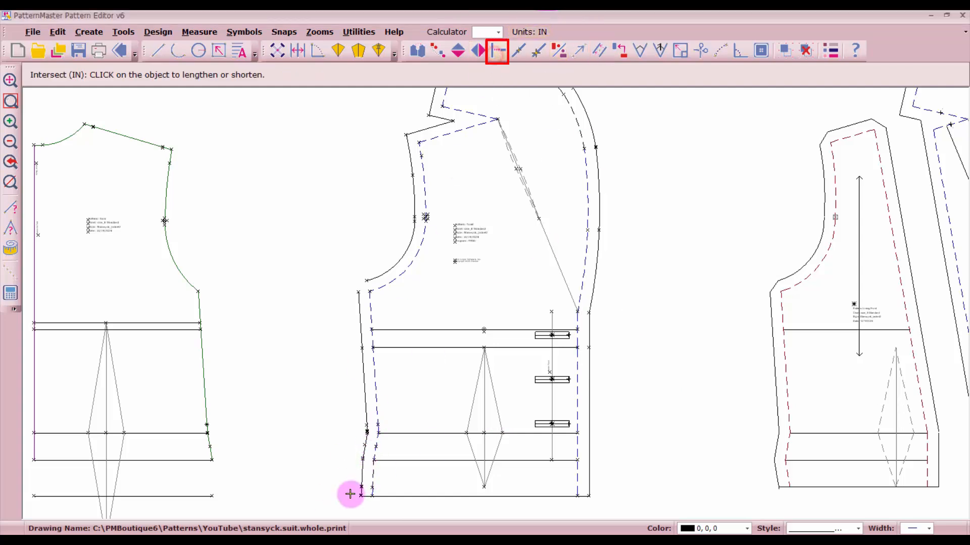
pyautogui.scroll(2, 351, 494)
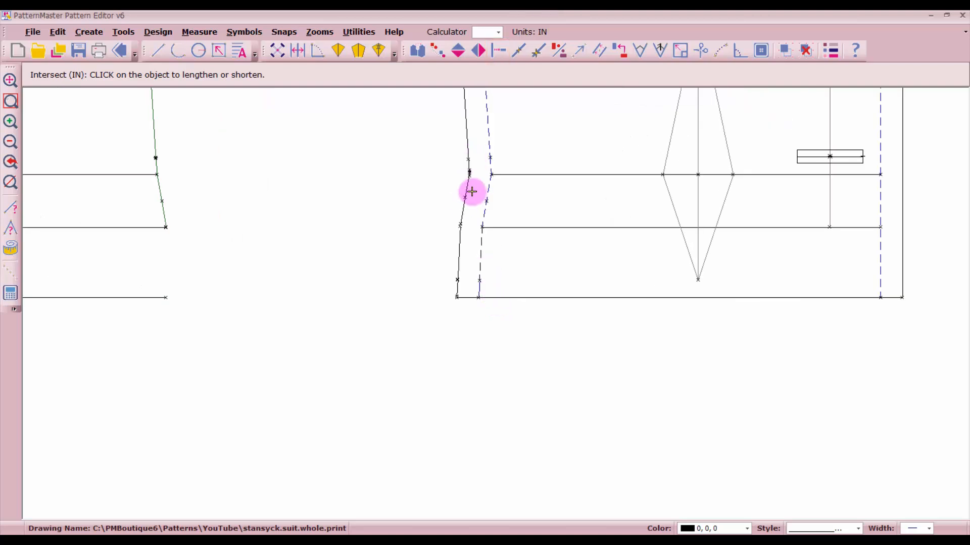
pyautogui.scroll(2, 459, 199)
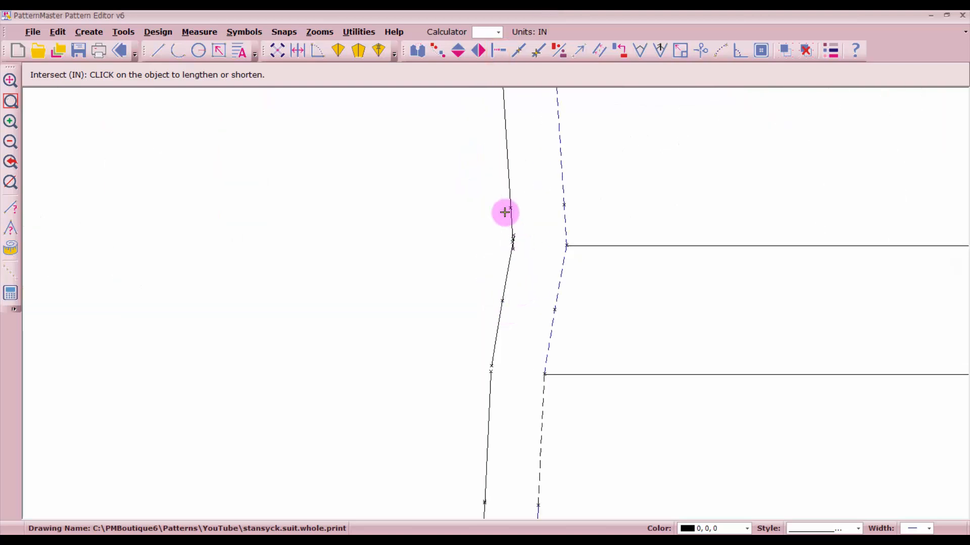
pyautogui.click(504, 268)
pyautogui.click(508, 202)
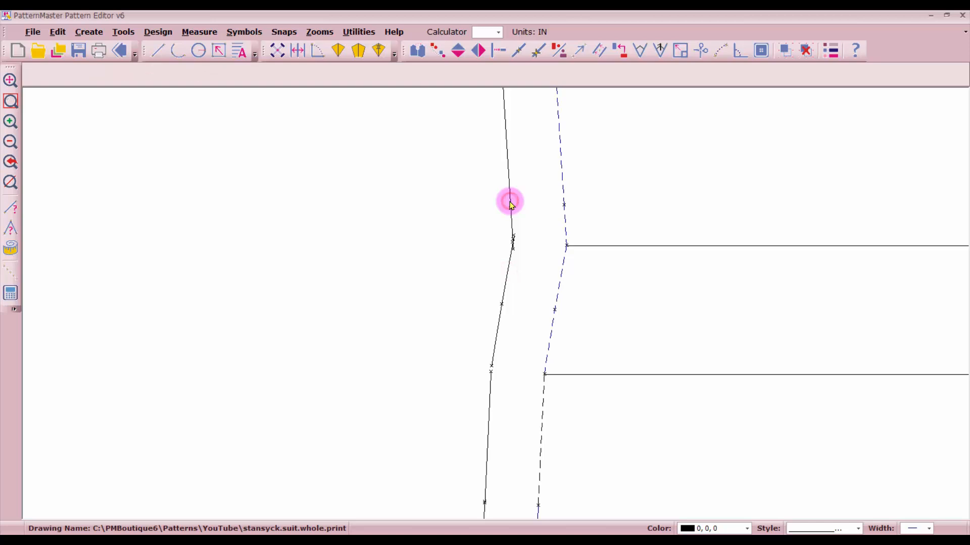
pyautogui.click(511, 222)
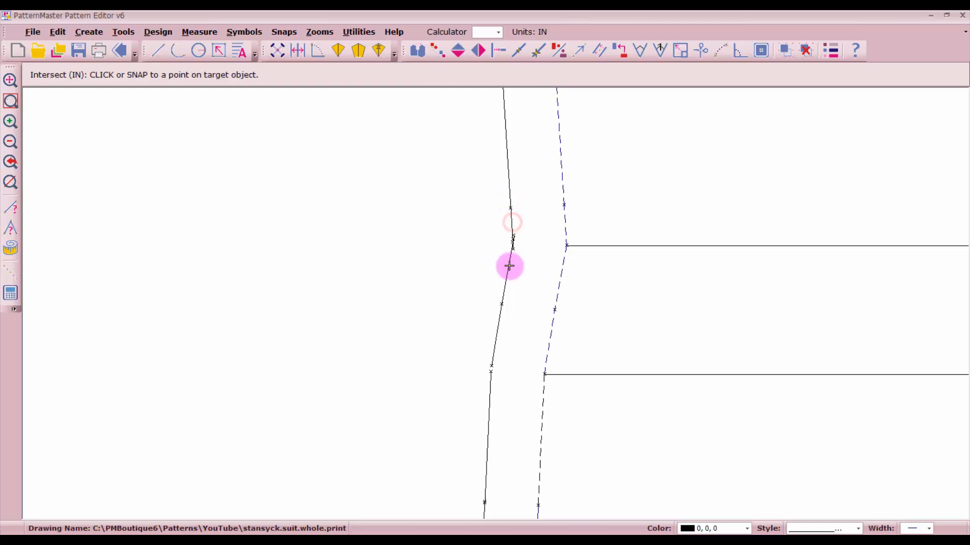
pyautogui.click(505, 270)
pyautogui.click(505, 268)
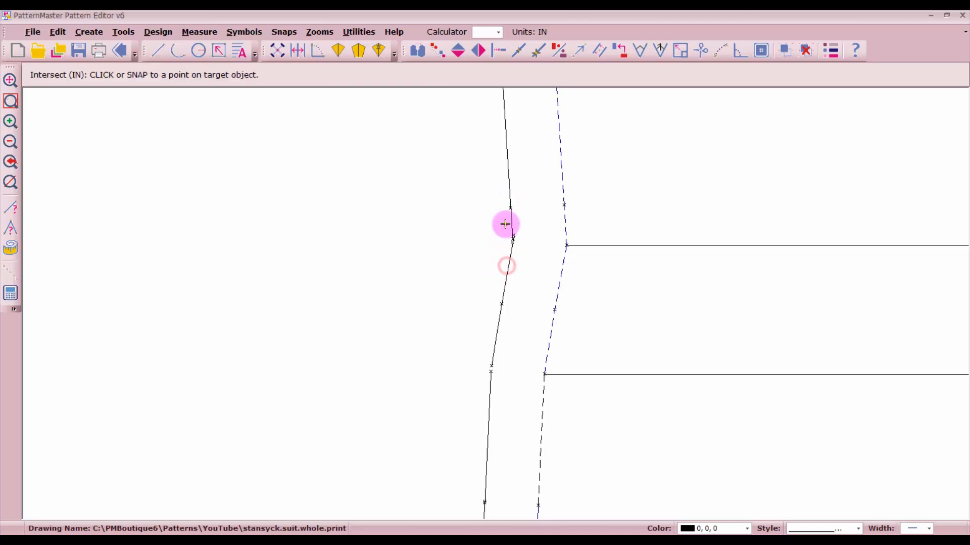
pyautogui.click(505, 224)
# Intersect the side seam's allowance lines where they meet at the first horizontal line below the waist
pyautogui.scroll(-3, 540, 353)
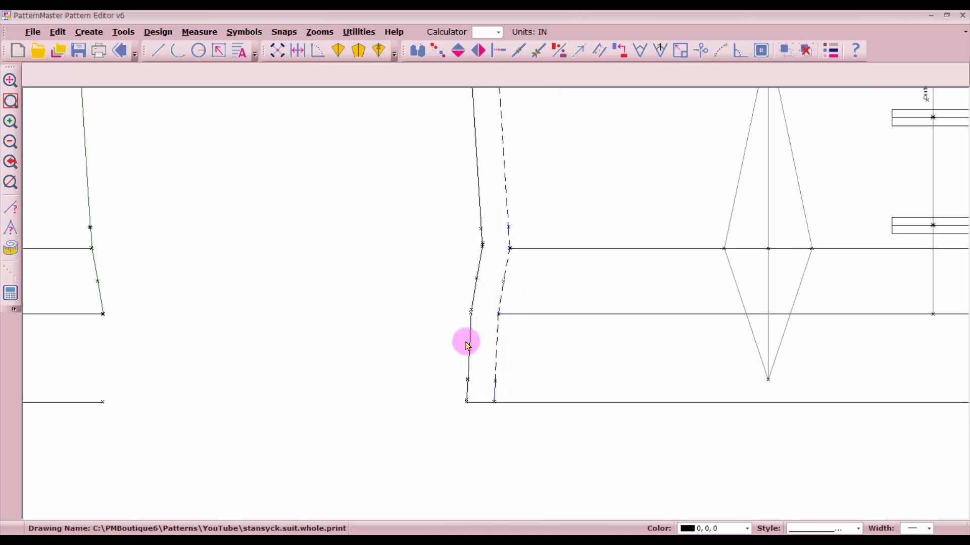
pyautogui.scroll(4, 467, 341)
pyautogui.rightClick(513, 193)
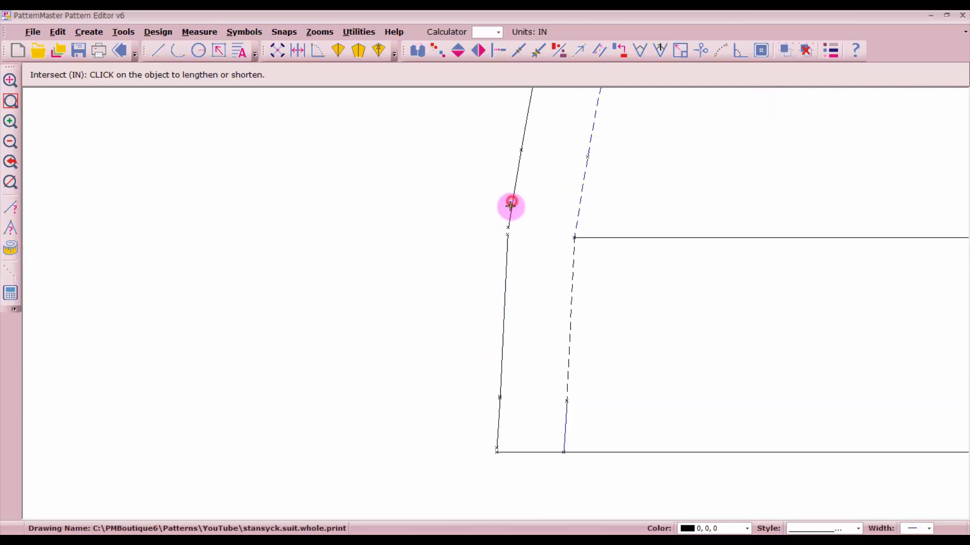
pyautogui.click(511, 205)
pyautogui.click(507, 266)
pyautogui.click(507, 265)
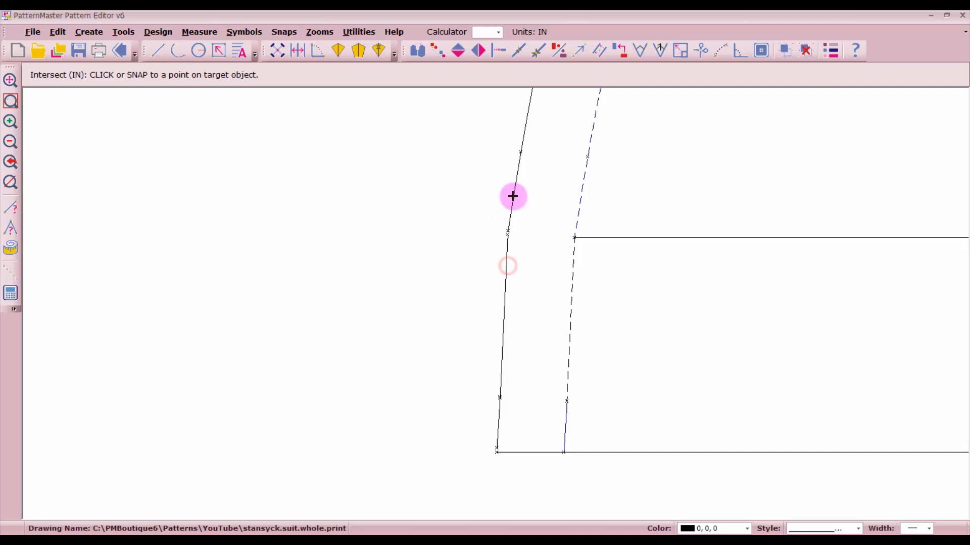
pyautogui.click(513, 196)
# Intersect the side seam's lowest allowance line with the hem line so that they close the bottom corner
pyautogui.scroll(-1, 495, 309)
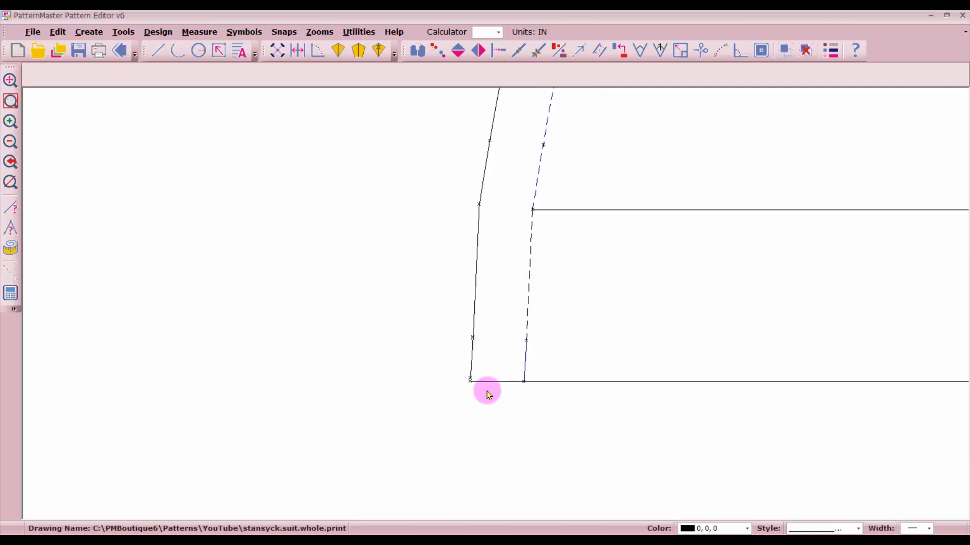
pyautogui.scroll(2, 490, 348)
pyautogui.rightClick(468, 260)
pyautogui.click(466, 258)
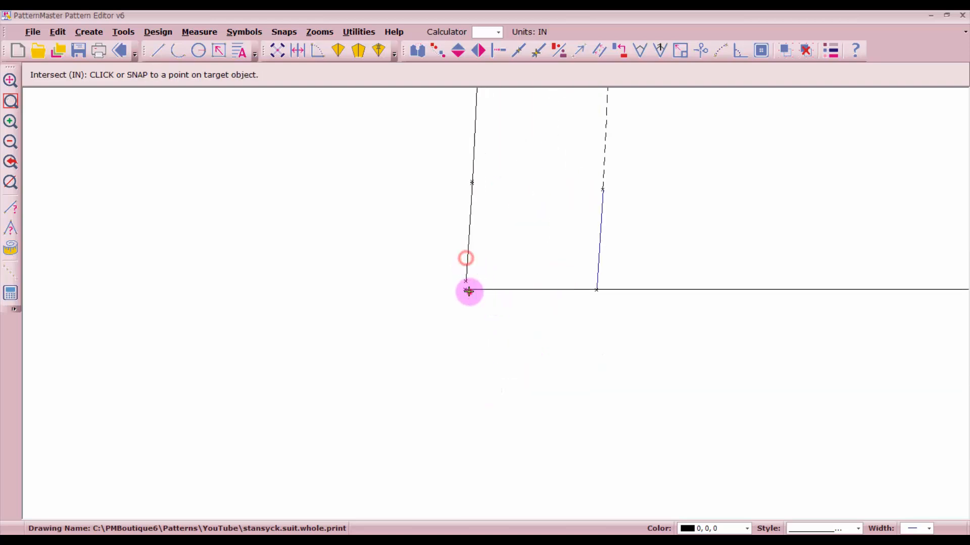
pyautogui.click(468, 290)
pyautogui.click(465, 266)
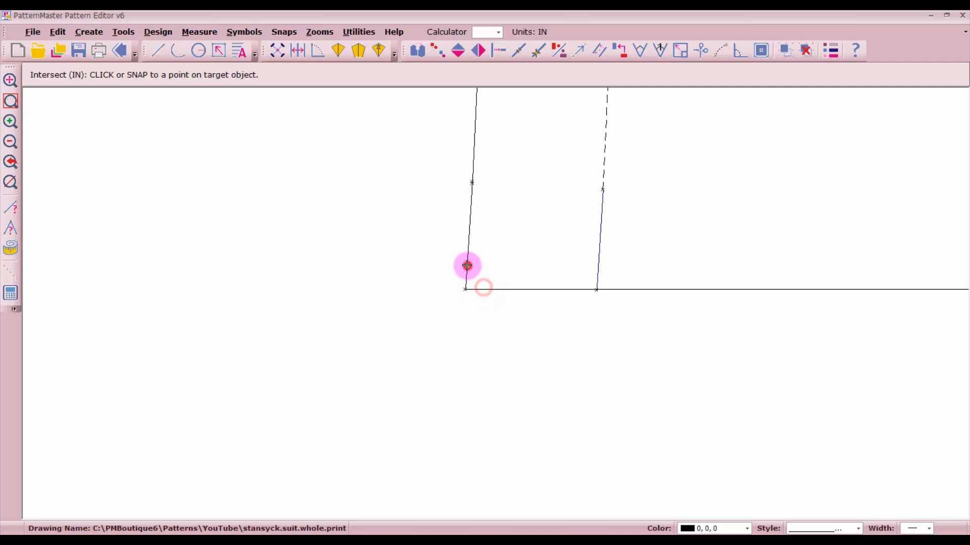
pyautogui.click(510, 271)
# Change the line style of the side seam's short stitching segment at the hem to dashed
pyautogui.scroll(-1, 497, 306)
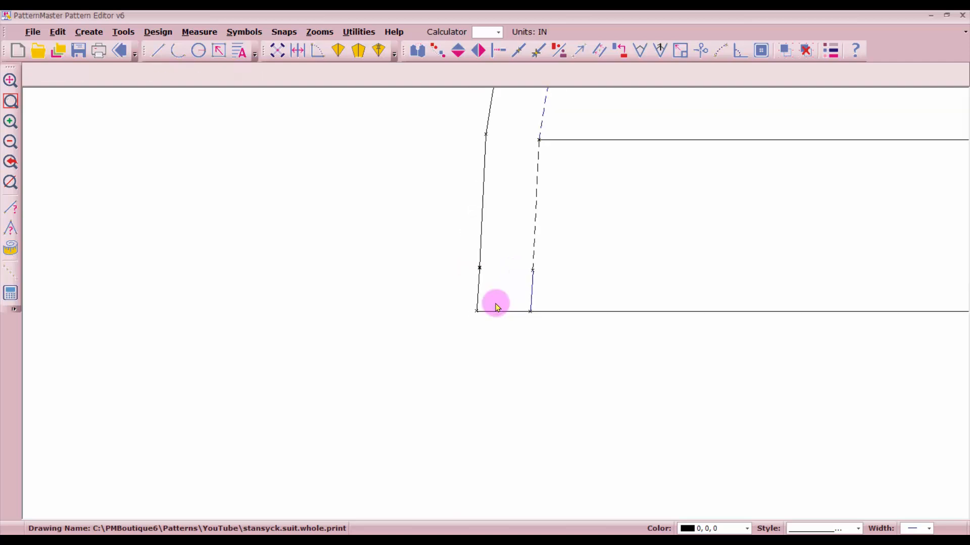
pyautogui.click(533, 303)
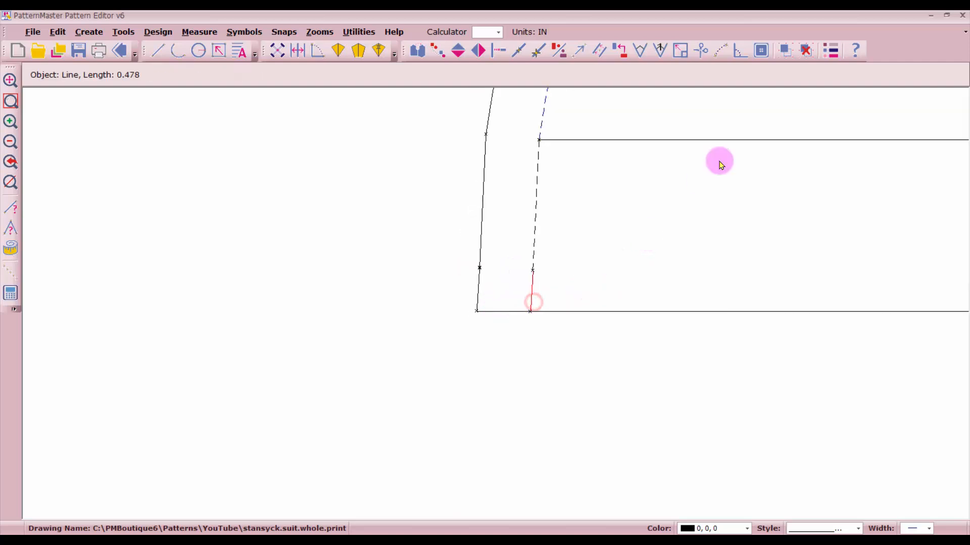
pyautogui.click(834, 50)
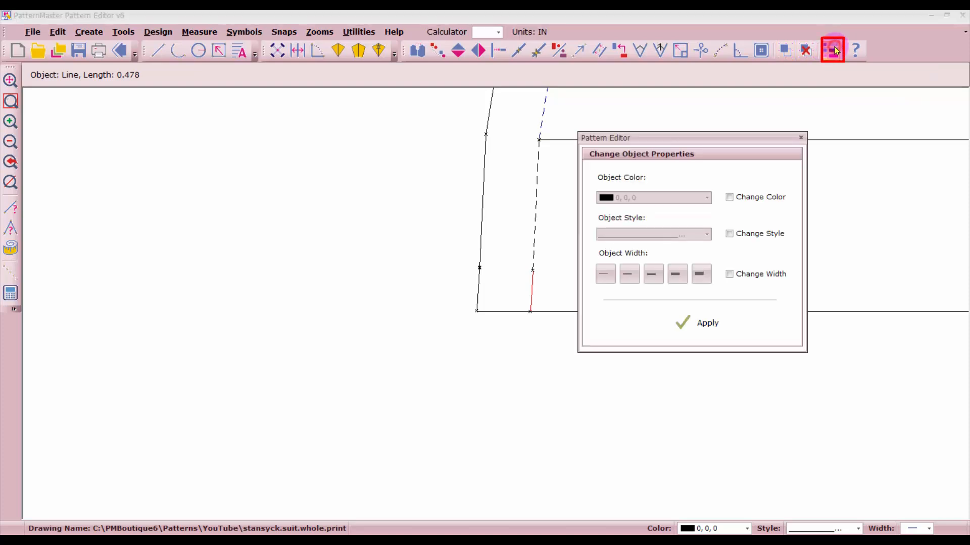
pyautogui.click(729, 234)
pyautogui.click(703, 235)
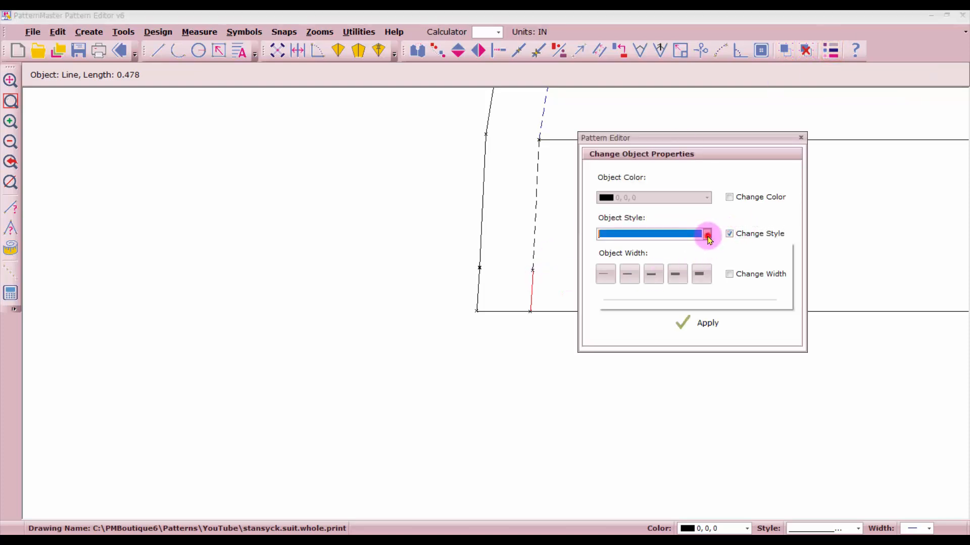
pyautogui.click(683, 252)
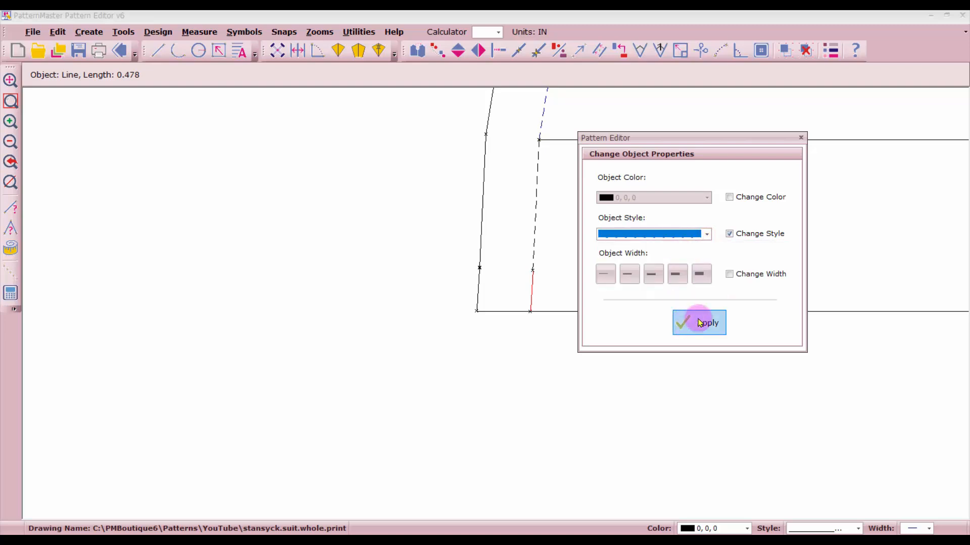
pyautogui.click(686, 325)
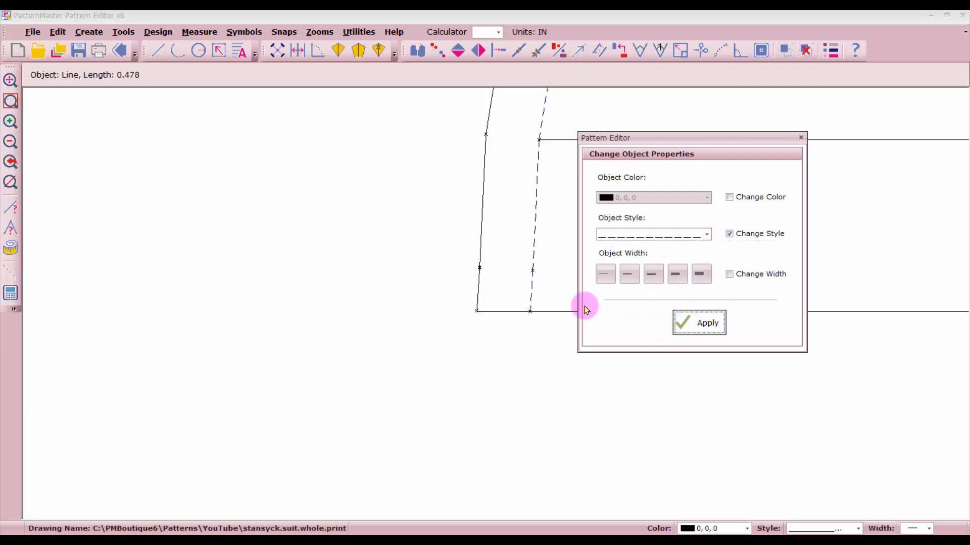
pyautogui.rightClick(565, 303)
# Delete the horizontal line that runs through the upper tip of the waist dart on the whole front piece
pyautogui.scroll(-4, 596, 199)
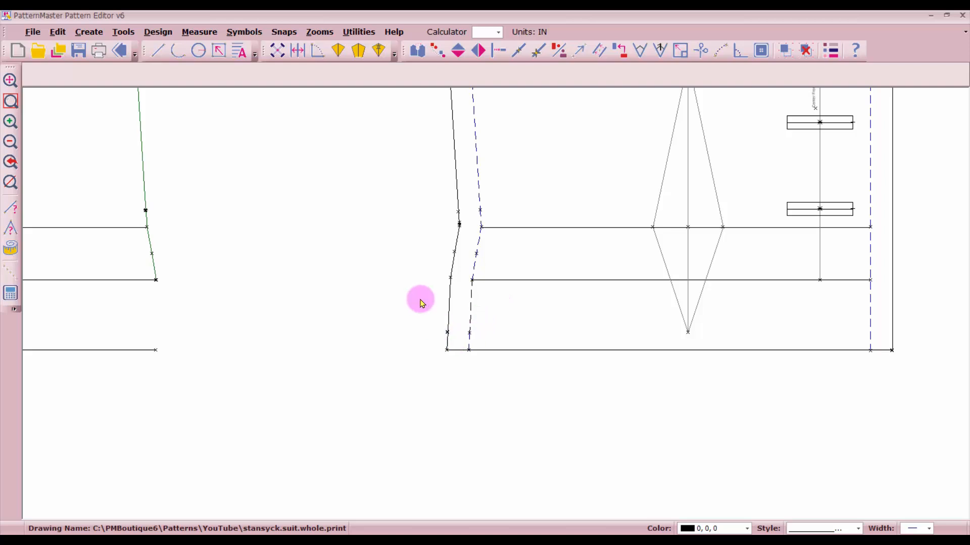
pyautogui.scroll(-2, 684, 316)
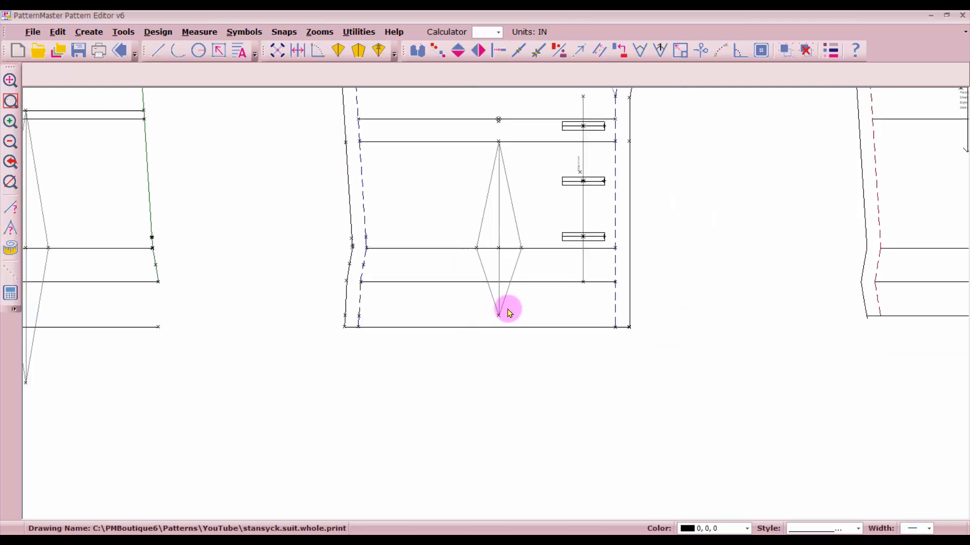
pyautogui.scroll(-2, 507, 311)
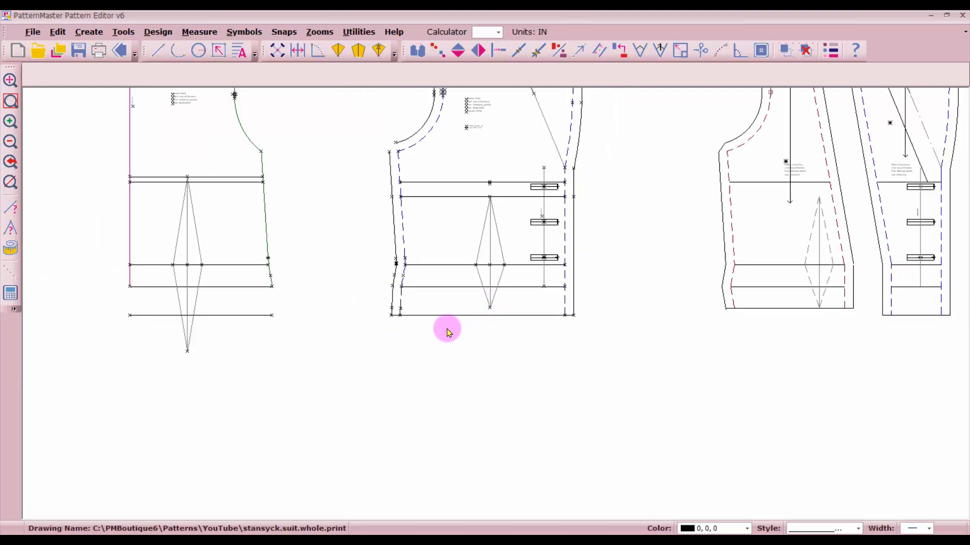
pyautogui.click(449, 196)
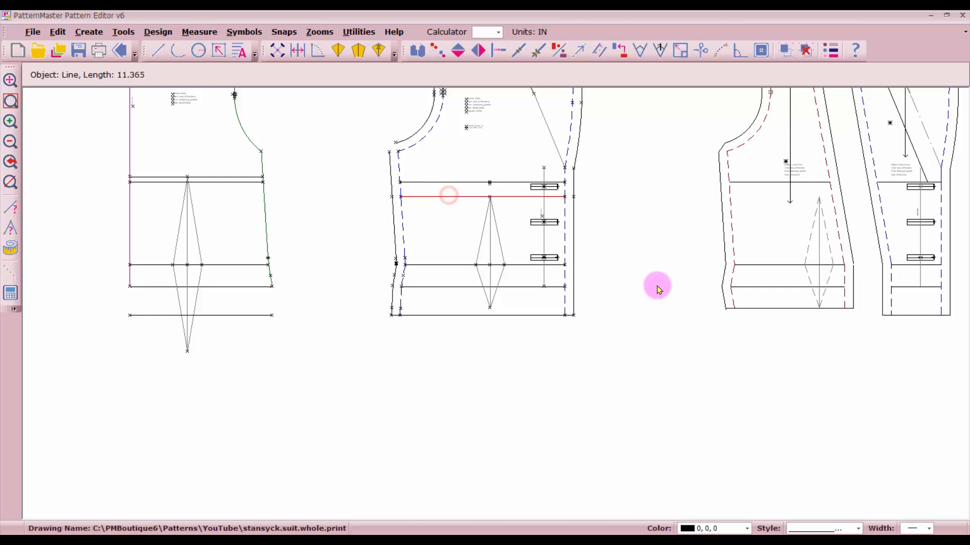
pyautogui.click(651, 288)
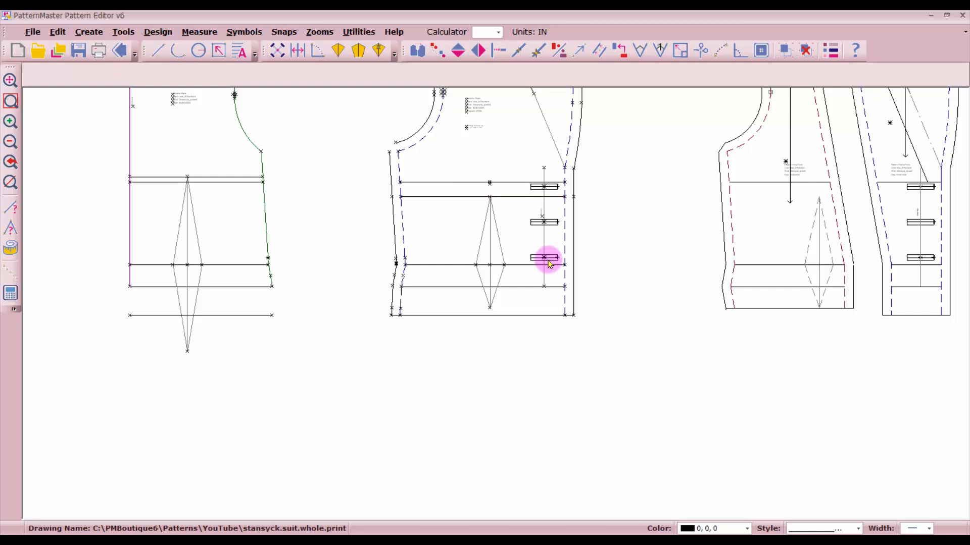
pyautogui.click(511, 201)
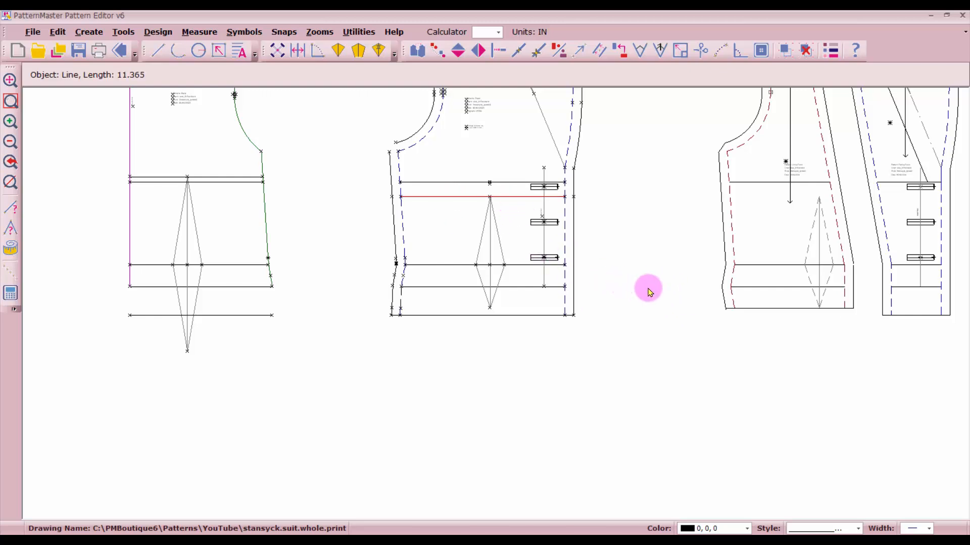
# Place a vertical Two-way Grain symbol with a length of 10 on the whole front piece, starting inside the collar
pyautogui.scroll(-2, 608, 207)
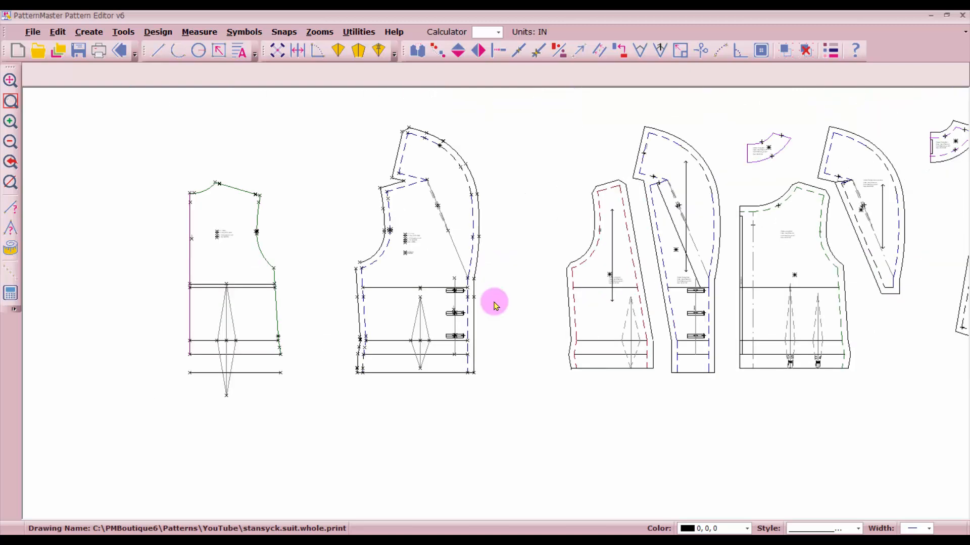
pyautogui.moveTo(328, 105); pyautogui.dragTo(362, 174)
pyautogui.click(761, 52)
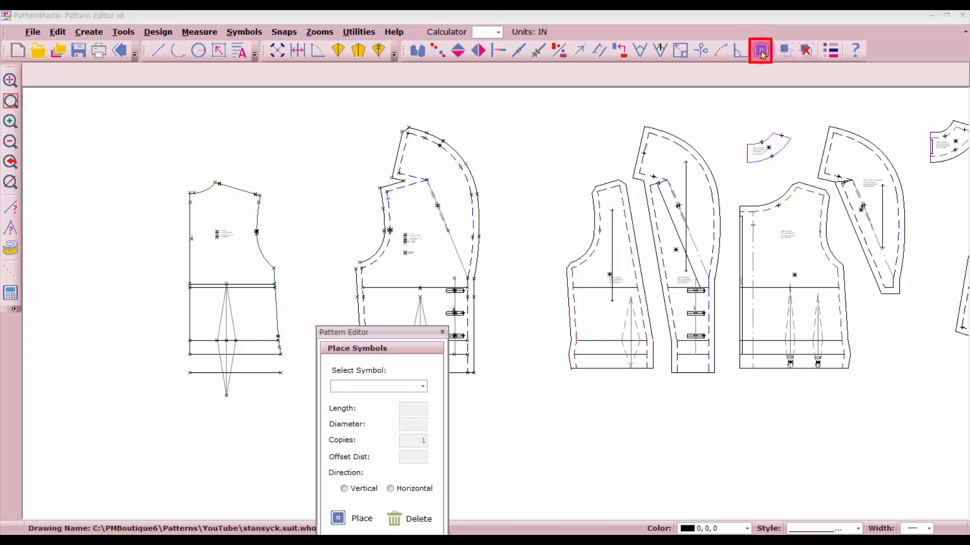
pyautogui.click(424, 388)
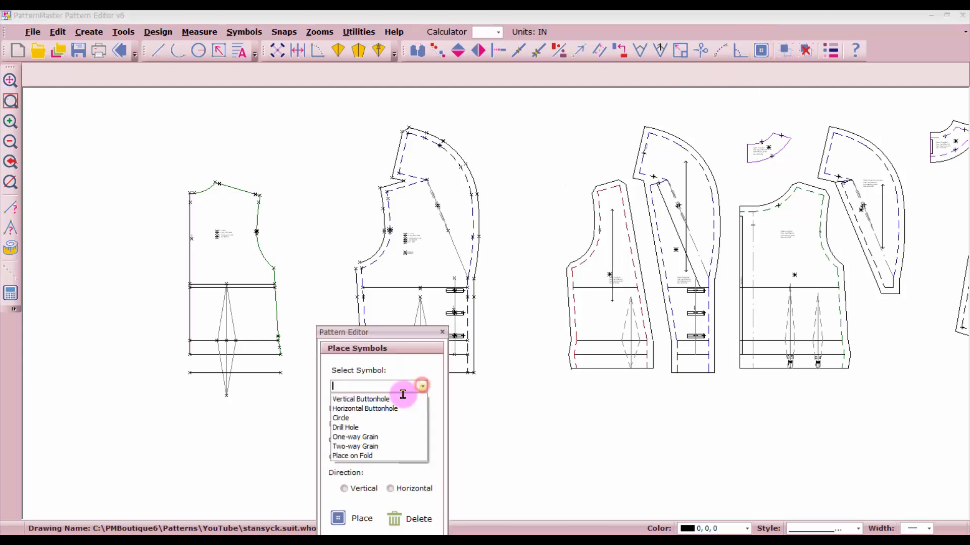
pyautogui.click(351, 448)
pyautogui.moveTo(366, 329); pyautogui.dragTo(169, 92)
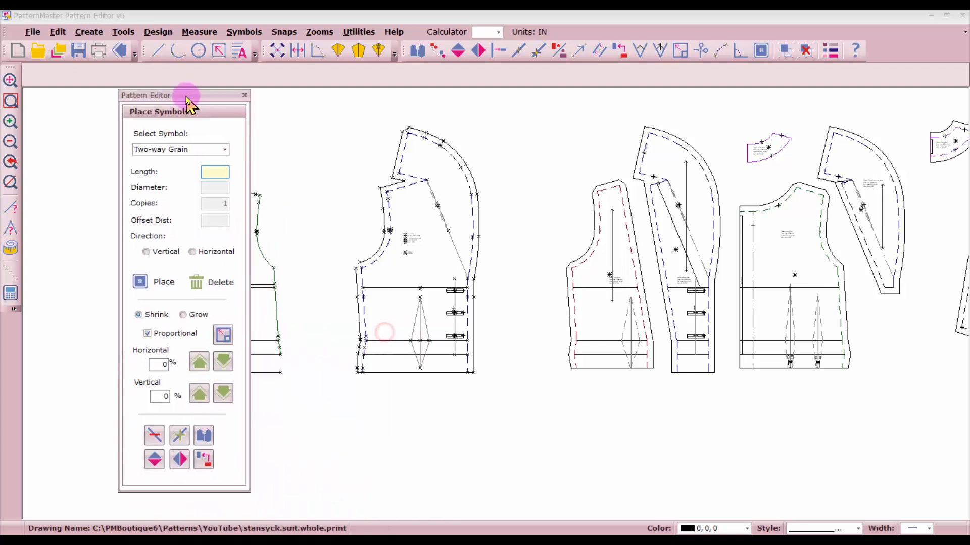
pyautogui.click(167, 247)
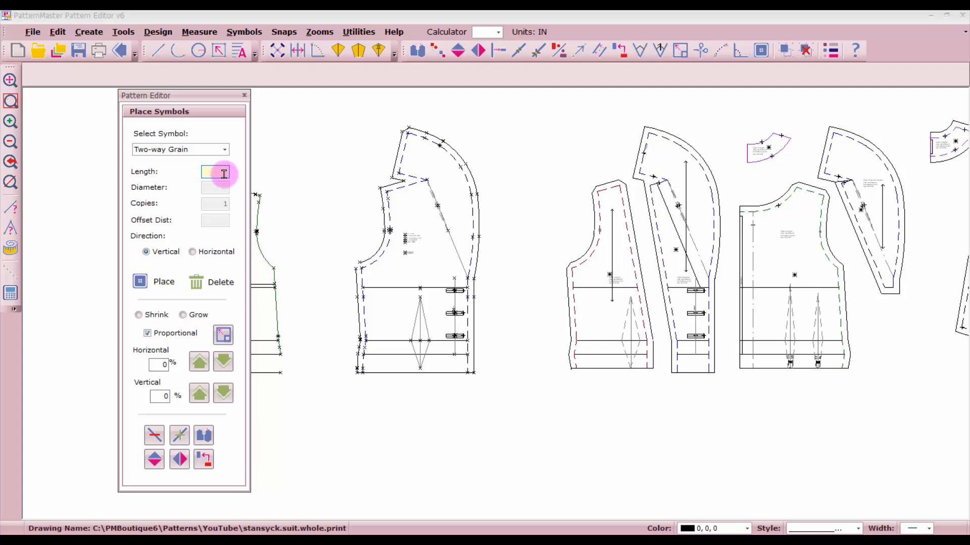
pyautogui.write('10')
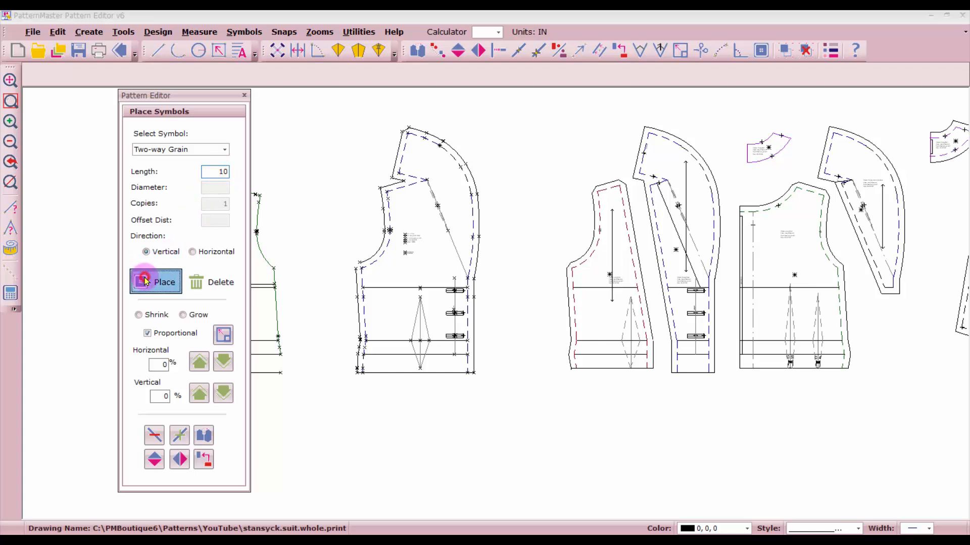
pyautogui.click(145, 281)
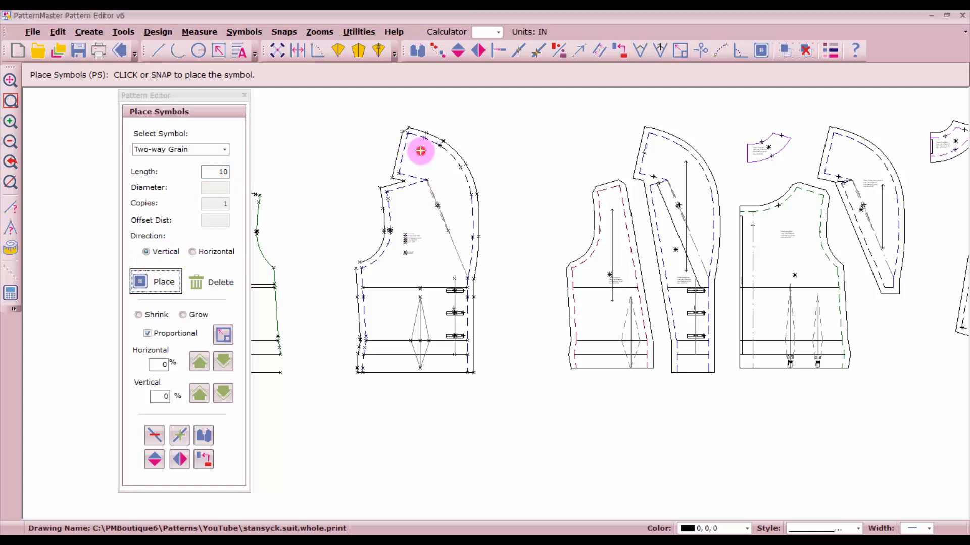
pyautogui.click(421, 151)
pyautogui.press('Escape')
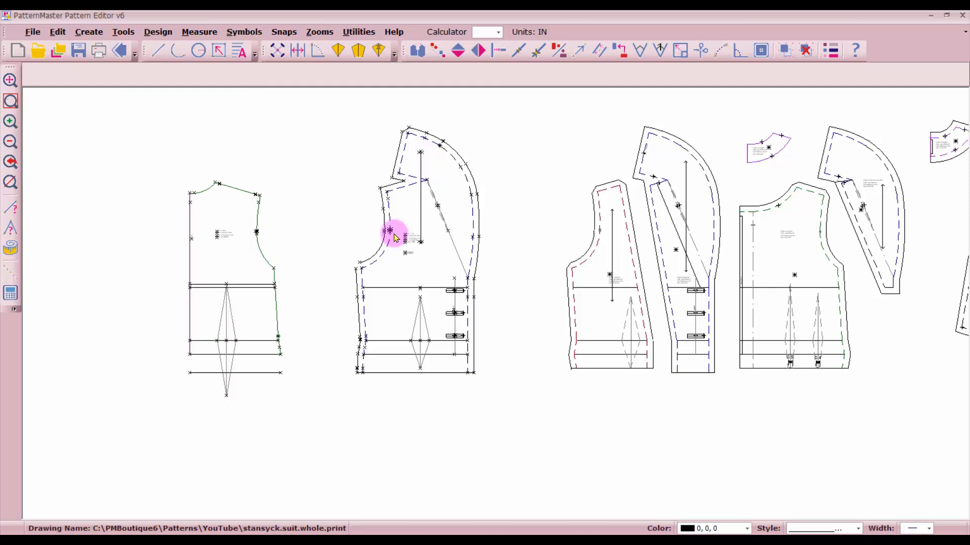
# Group the grain line and the arrowheads at both of its ends into one symbol on the whole front piece
pyautogui.click(419, 198)
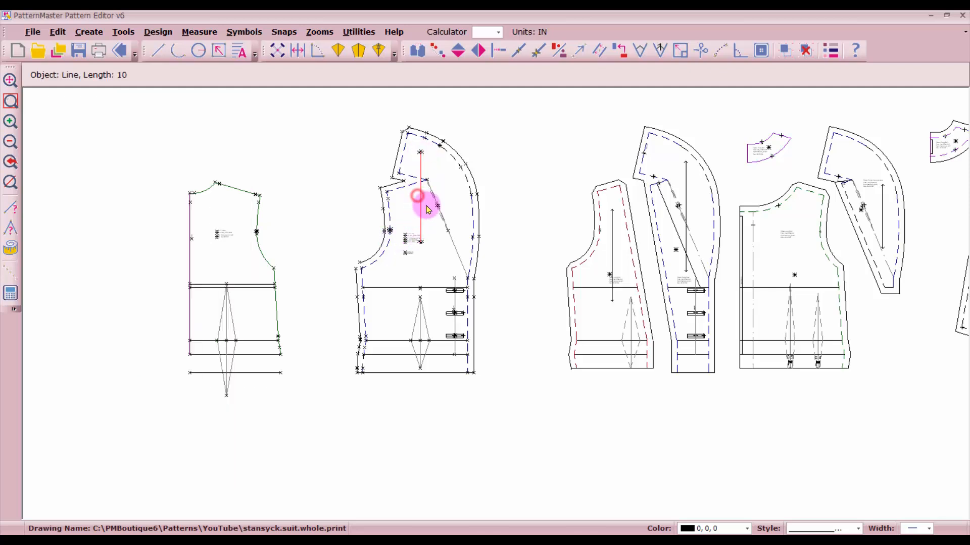
pyautogui.scroll(5, 426, 202)
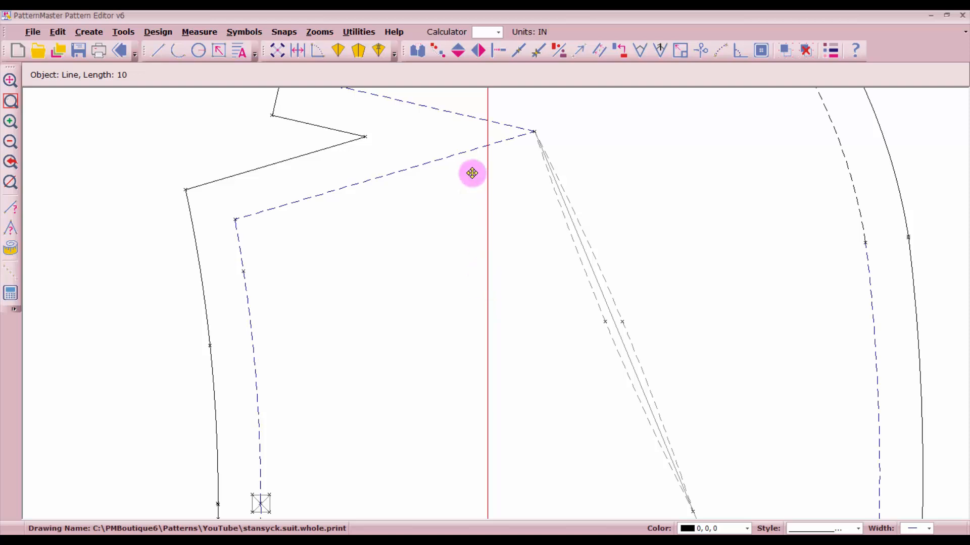
pyautogui.scroll(-2, 480, 202)
pyautogui.moveTo(493, 123); pyautogui.dragTo(534, 177)
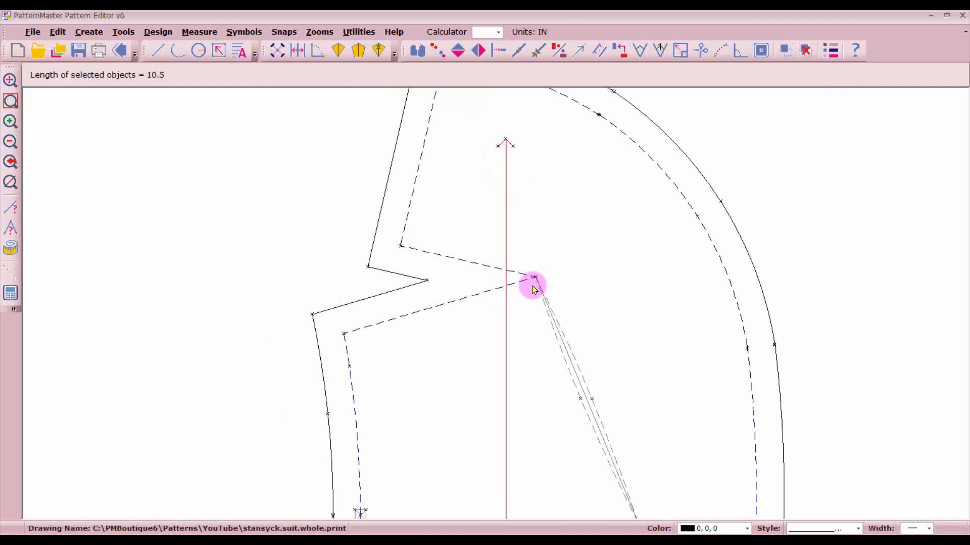
pyautogui.scroll(-3, 505, 298)
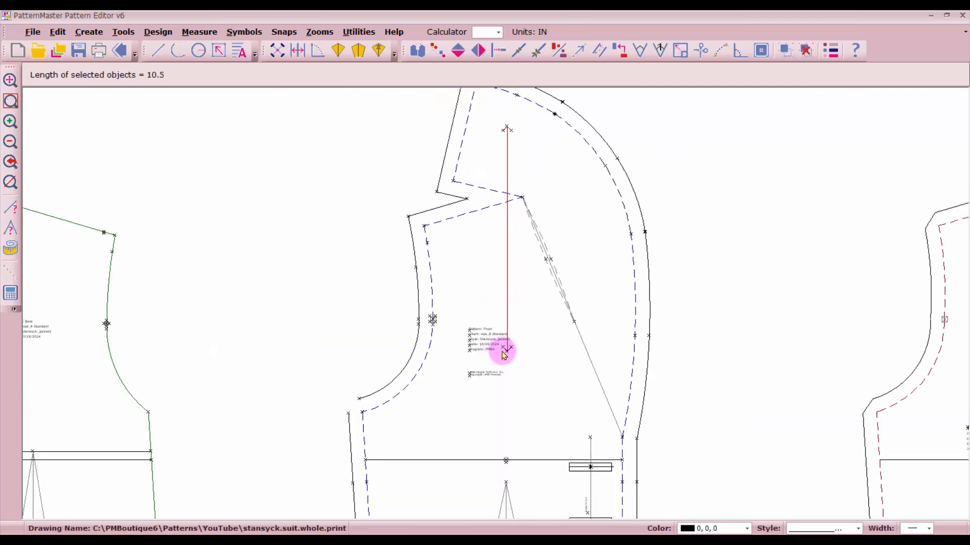
pyautogui.scroll(3, 502, 353)
pyautogui.moveTo(494, 284); pyautogui.dragTo(532, 333)
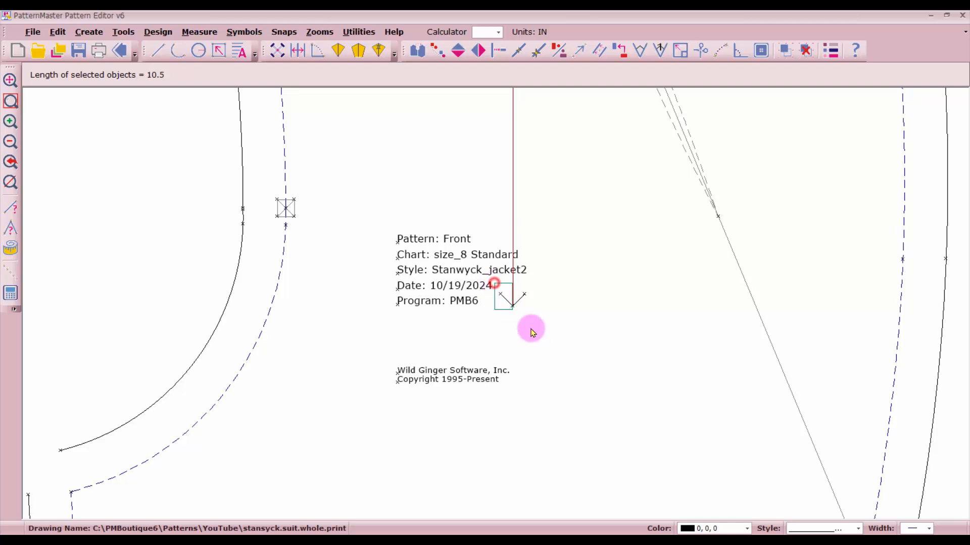
pyautogui.click(787, 58)
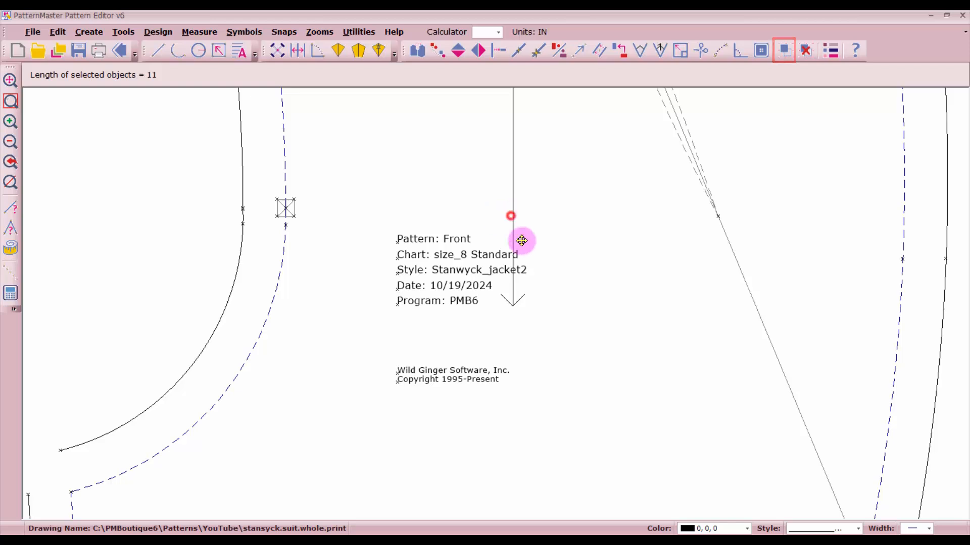
# Enlarge the grouped grain line symbol proportionally by 50% horizontally and vertically
pyautogui.click(511, 291)
pyautogui.scroll(-3, 494, 303)
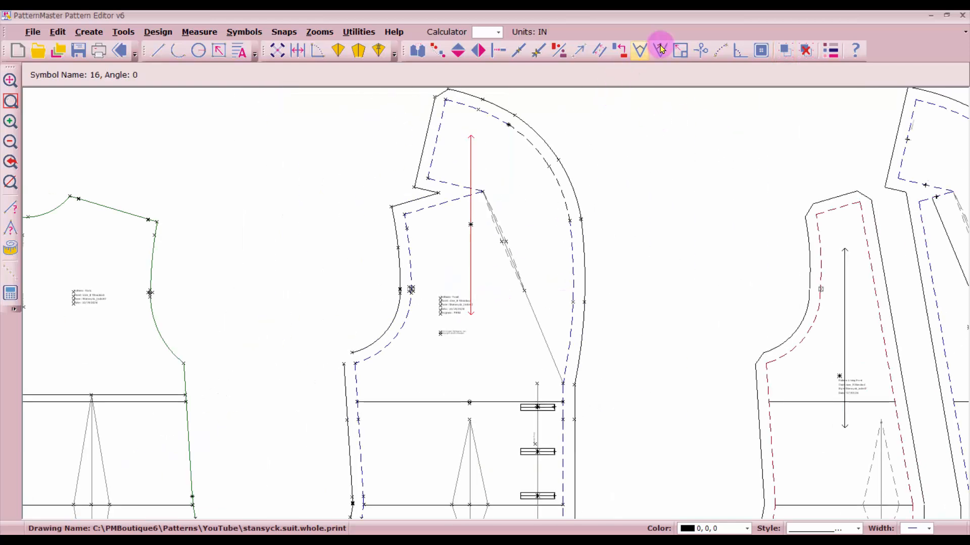
pyautogui.click(683, 53)
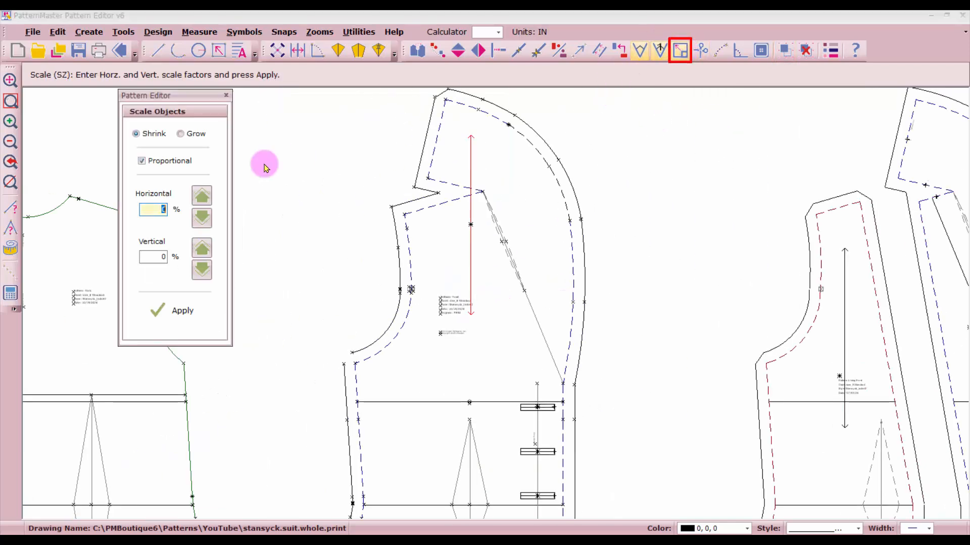
pyautogui.click(180, 133)
pyautogui.click(146, 210)
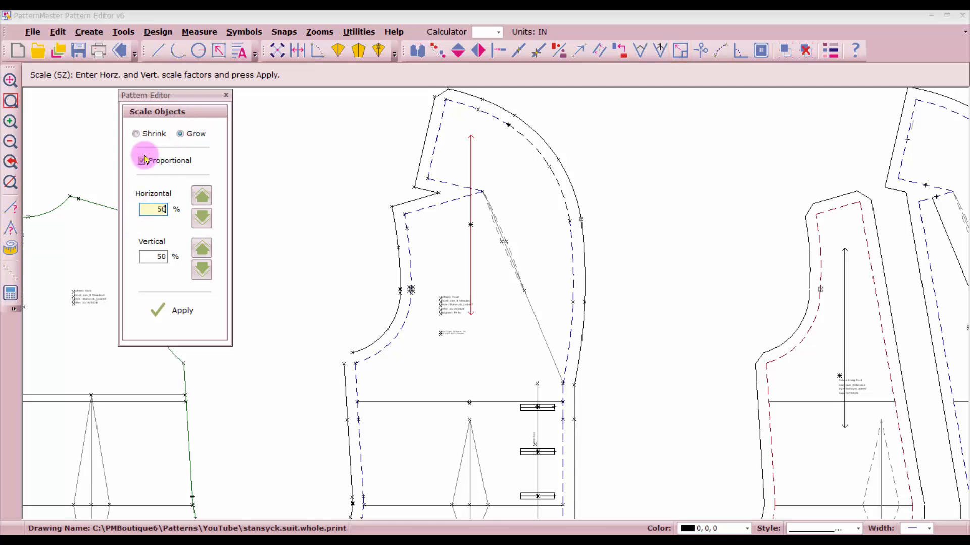
pyautogui.click(193, 311)
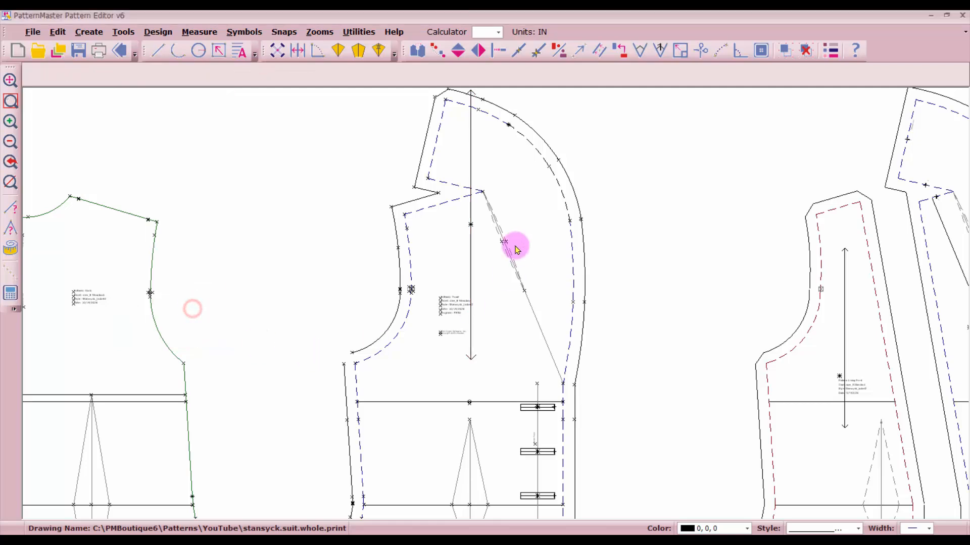
# Move the grain line symbol down toward the front edge, between the waist dart and the buttonholes
pyautogui.click(470, 165)
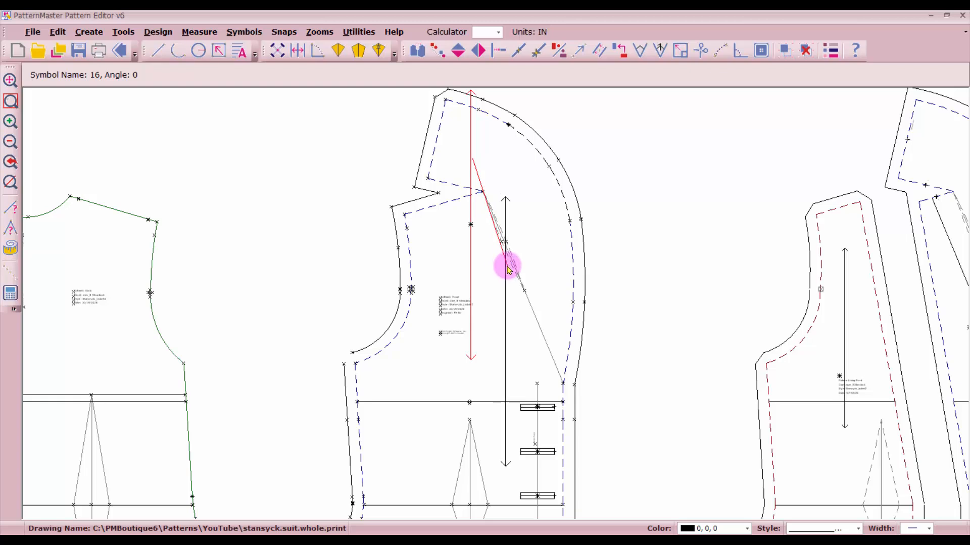
pyautogui.click(508, 269)
pyautogui.scroll(-1, 502, 392)
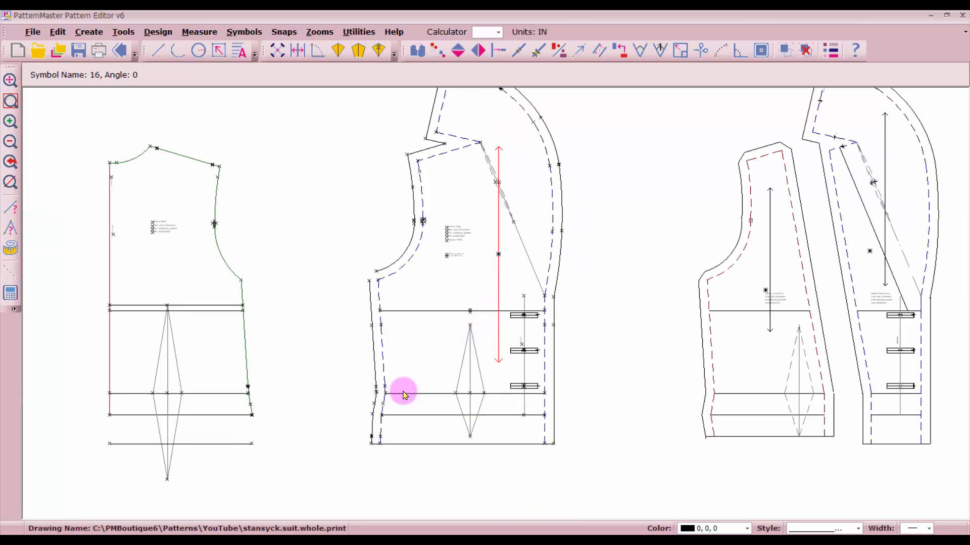
# Draw a line closing the underarm corner between the armhole and side seam allowance lines on the whole front piece
pyautogui.click(156, 51)
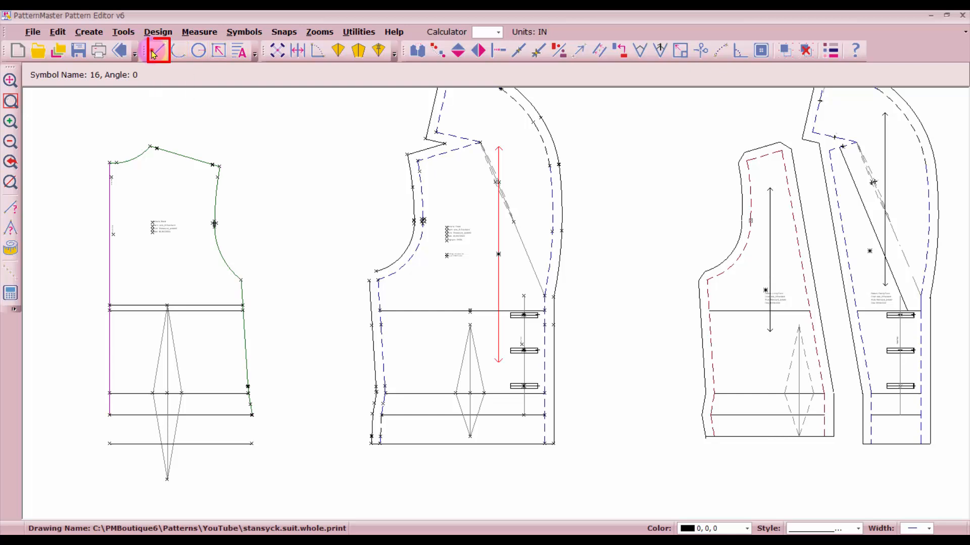
pyautogui.click(376, 271)
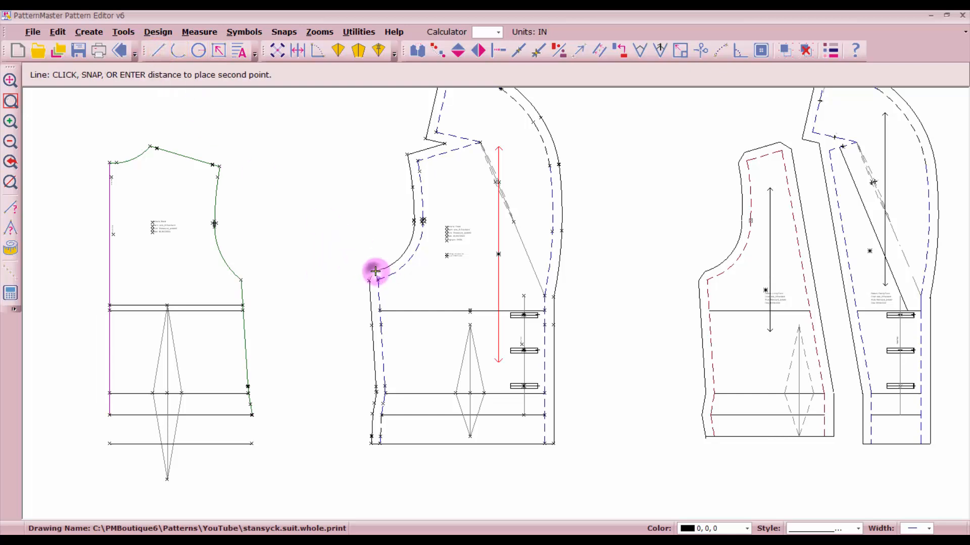
pyautogui.click(369, 281)
pyautogui.scroll(-1, 481, 199)
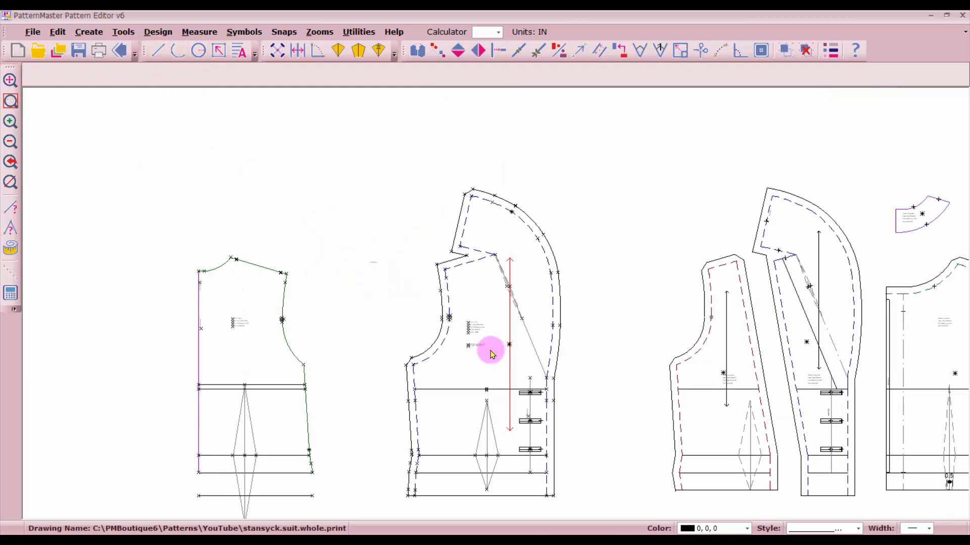
# Group all objects of the whole front piece into one symbol and move it sideways, away from the back piece
pyautogui.moveTo(383, 171); pyautogui.dragTo(585, 511)
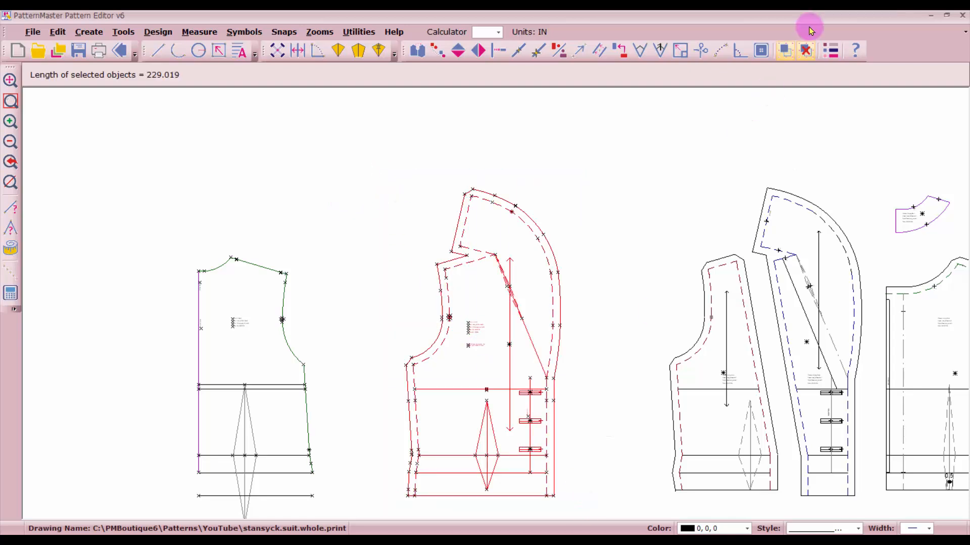
pyautogui.click(784, 50)
pyautogui.click(456, 440)
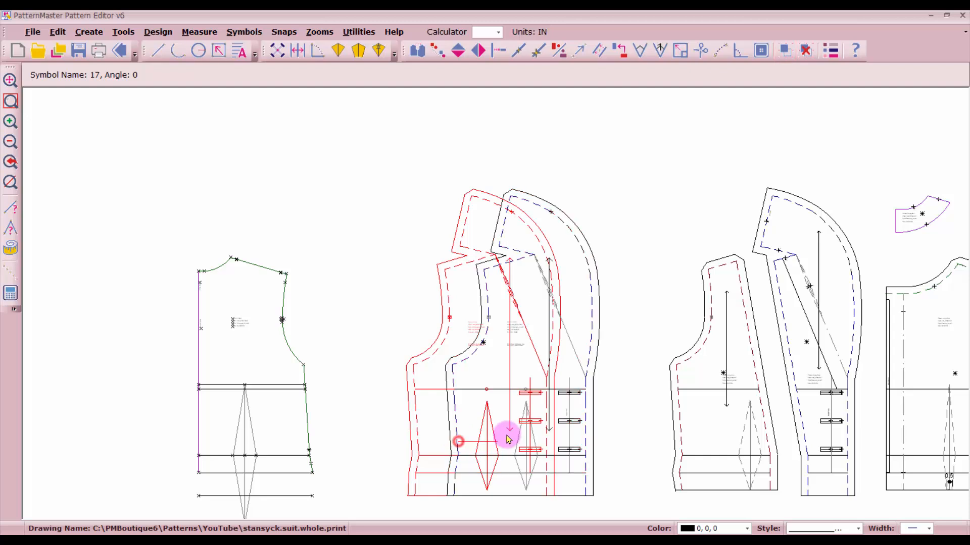
pyautogui.click(541, 433)
pyautogui.scroll(2, 268, 488)
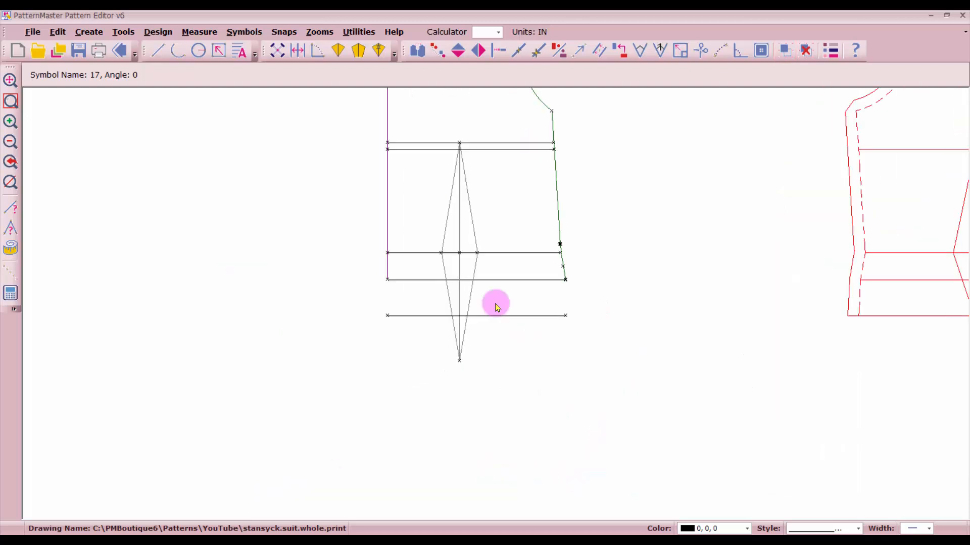
# Try to extend the back piece's center back line to the lowest hem line with Intersect
pyautogui.click(562, 265)
pyautogui.click(498, 50)
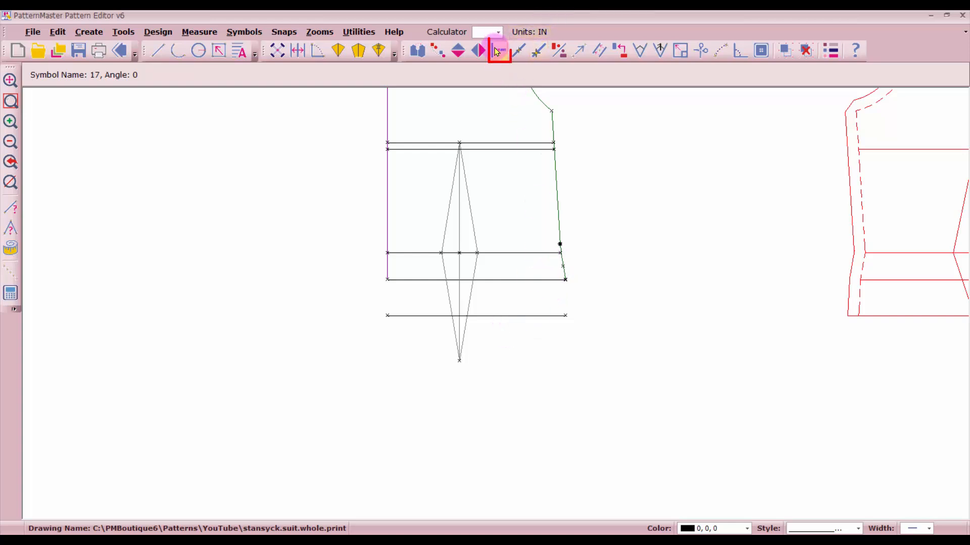
pyautogui.click(382, 266)
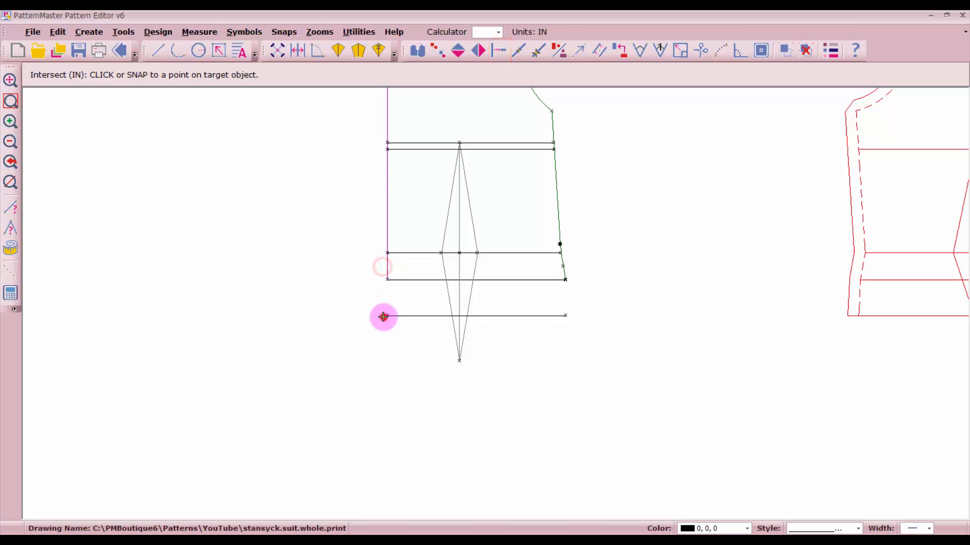
pyautogui.click(385, 315)
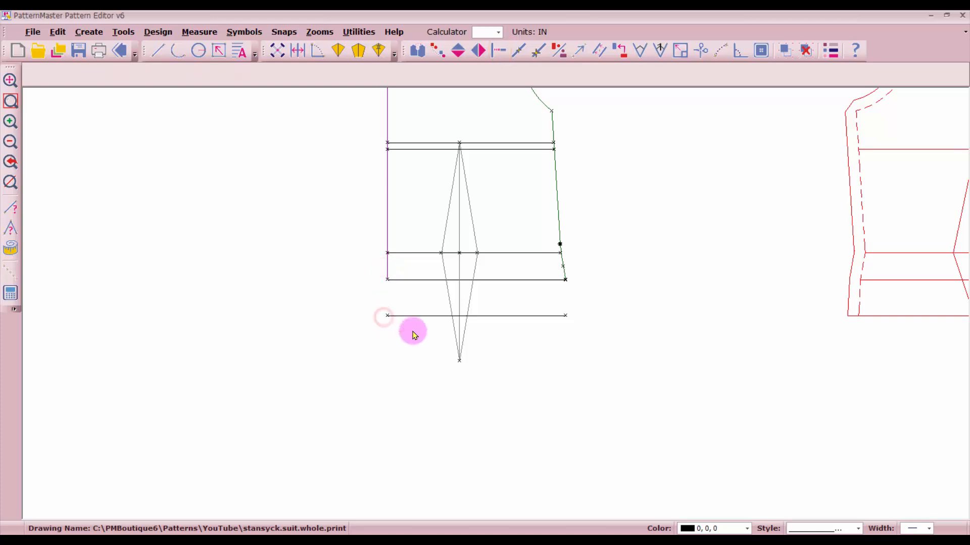
# Copy the back side seam's short waist line and the arc below it once, placing the copy just above the lowest hem line
pyautogui.click(562, 265)
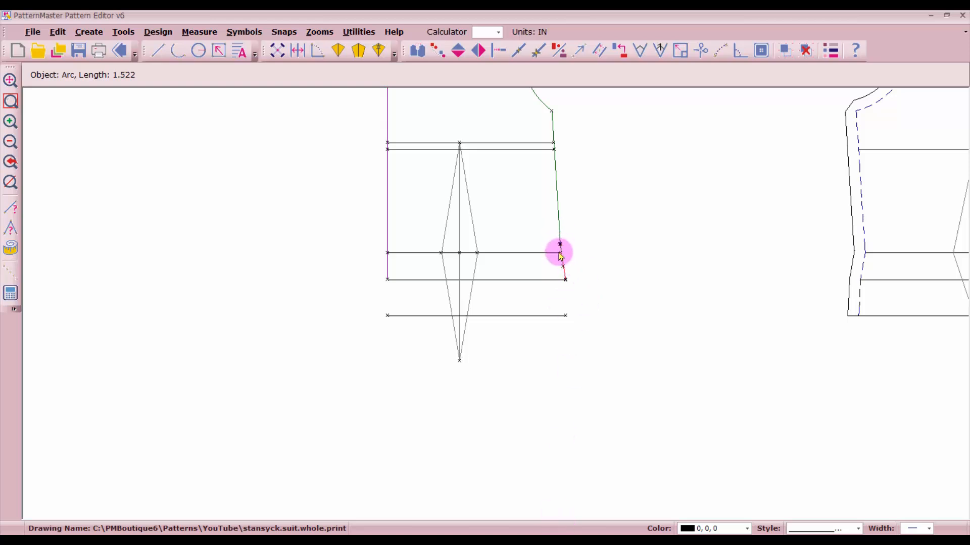
pyautogui.scroll(3, 559, 252)
pyautogui.moveTo(474, 263); pyautogui.dragTo(522, 303)
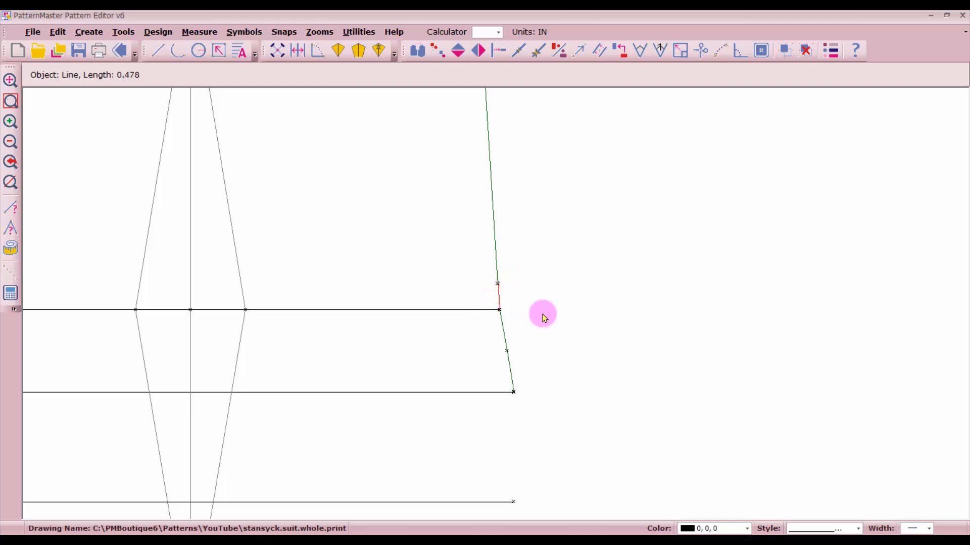
pyautogui.scroll(-1, 517, 404)
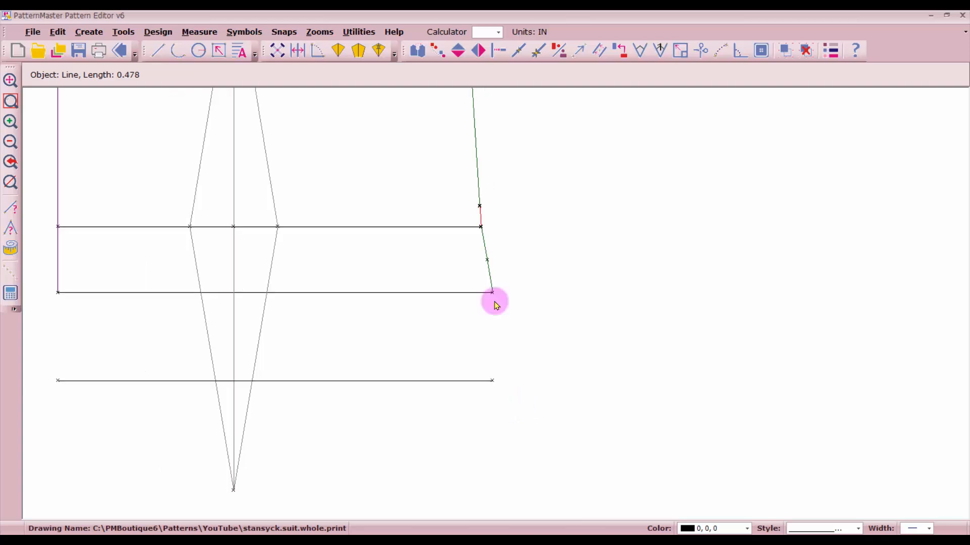
pyautogui.click(487, 251)
pyautogui.scroll(-1, 530, 335)
pyautogui.scroll(-1, 495, 303)
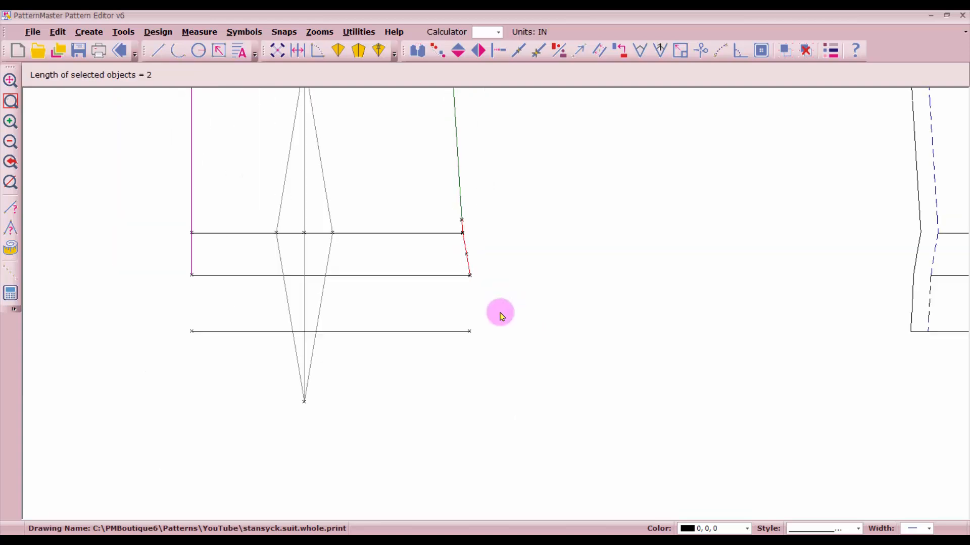
pyautogui.click(436, 50)
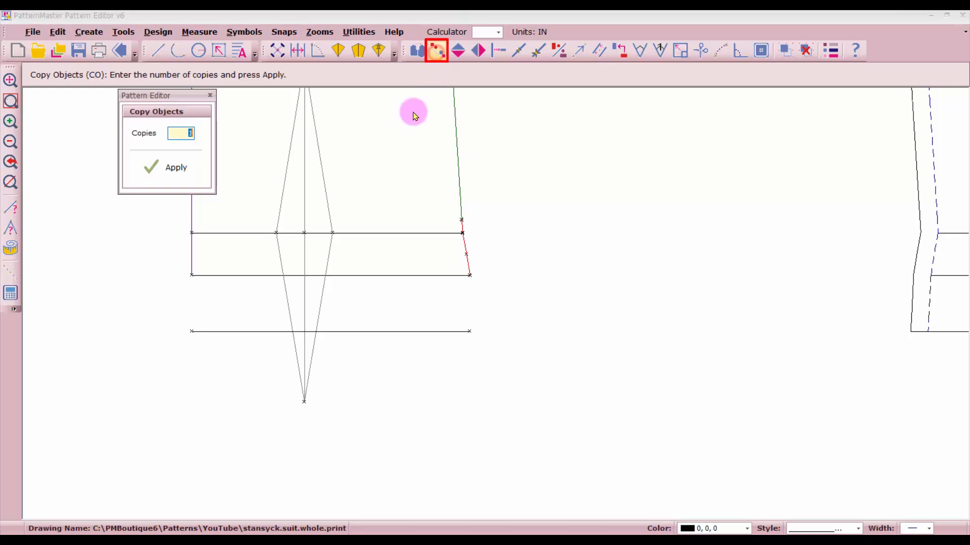
pyautogui.click(171, 167)
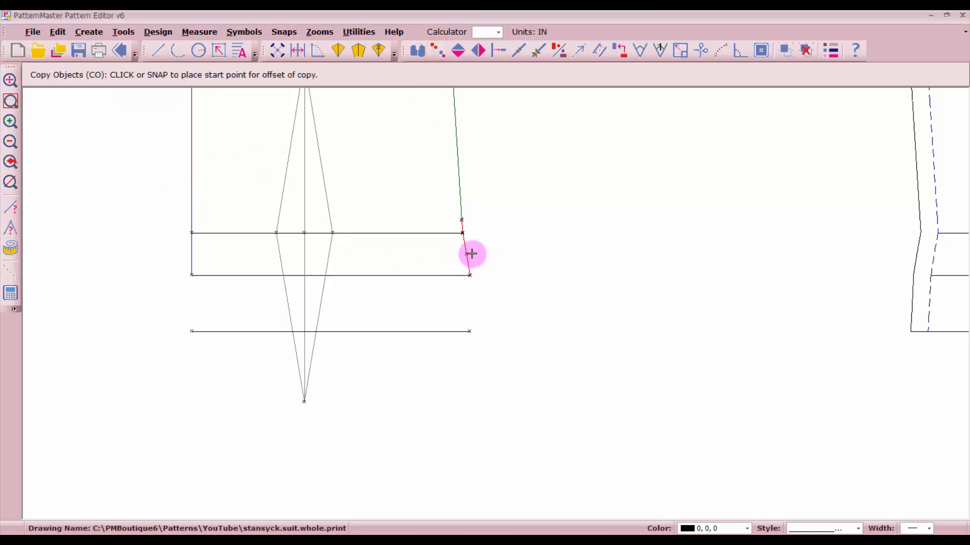
pyautogui.click(472, 252)
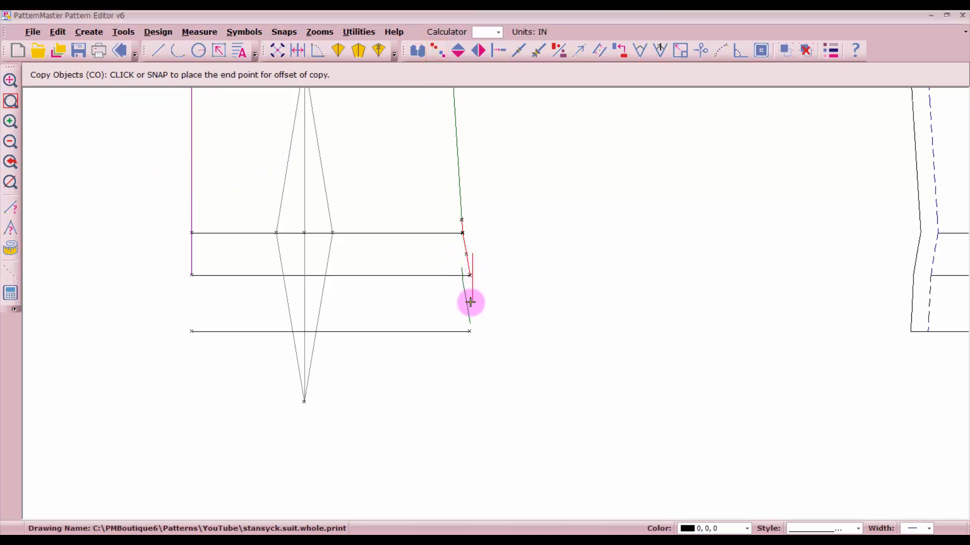
pyautogui.click(464, 310)
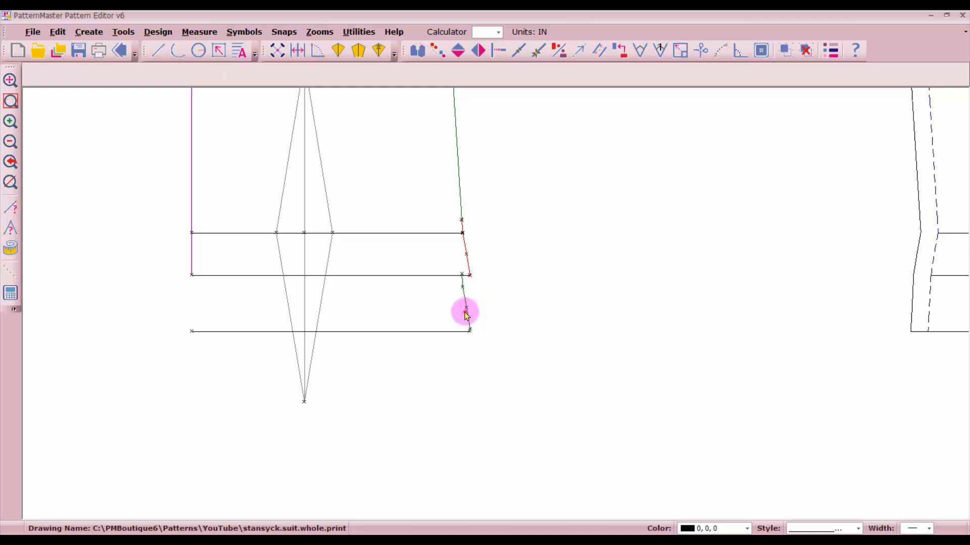
# Flip the copied side seam line and arc vertically
pyautogui.scroll(2, 464, 286)
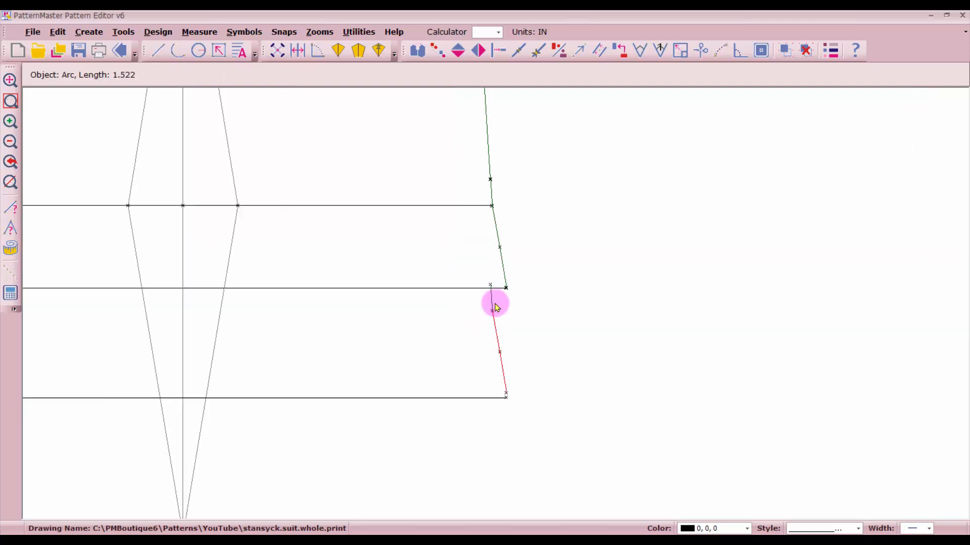
pyautogui.click(488, 298)
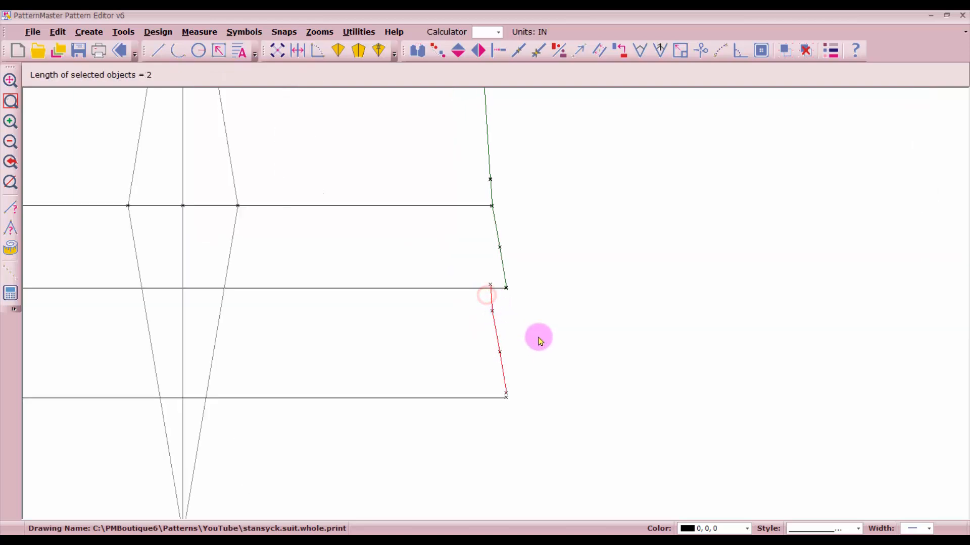
pyautogui.click(459, 51)
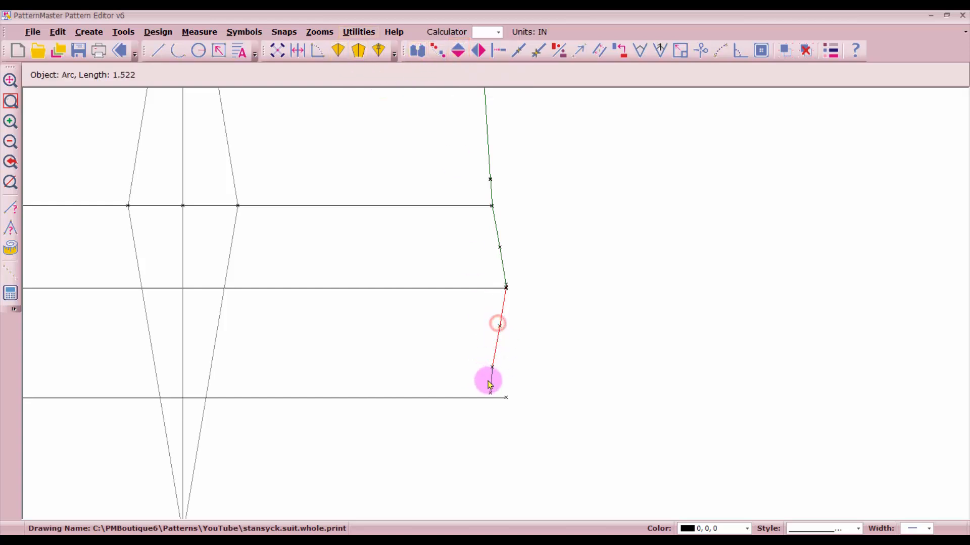
# Move the flipped line and arc so their upper end meets the lower end of the back side seam
pyautogui.click(489, 303)
pyautogui.scroll(2, 489, 303)
pyautogui.scroll(1, 488, 267)
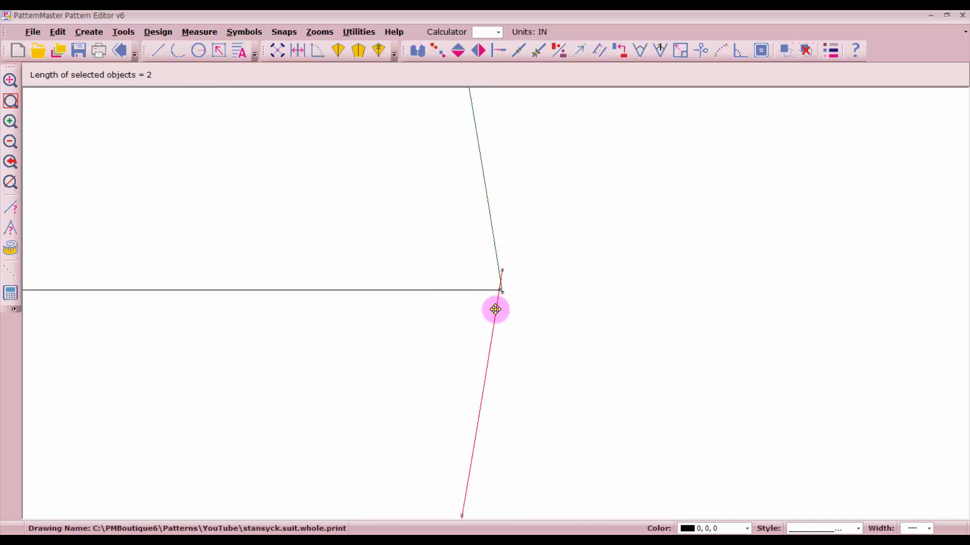
pyautogui.moveTo(497, 322); pyautogui.dragTo(498, 340)
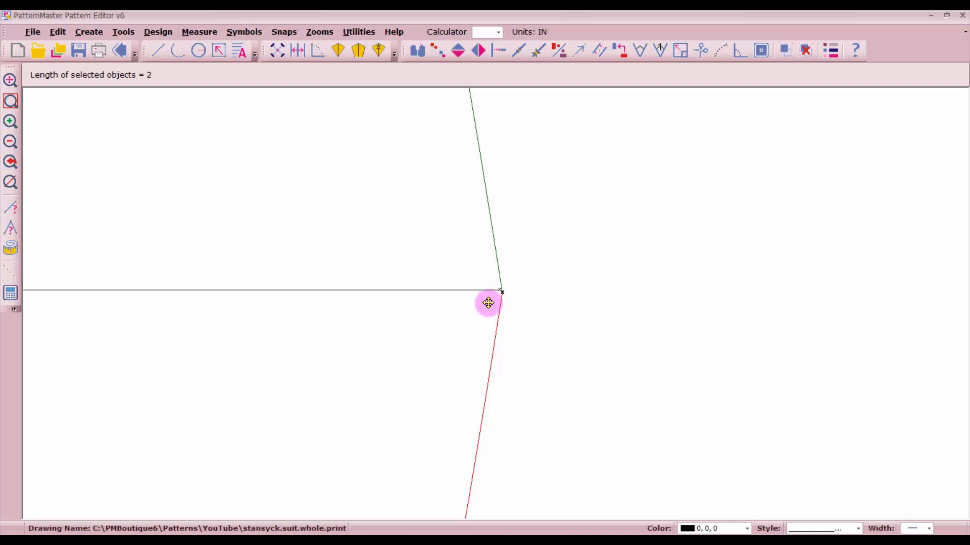
pyautogui.scroll(5, 486, 283)
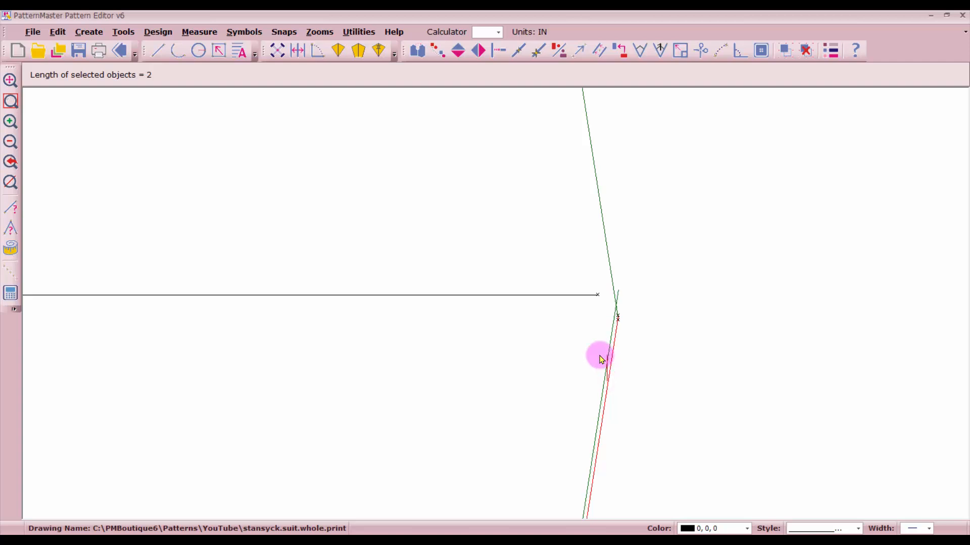
pyautogui.scroll(-5, 494, 303)
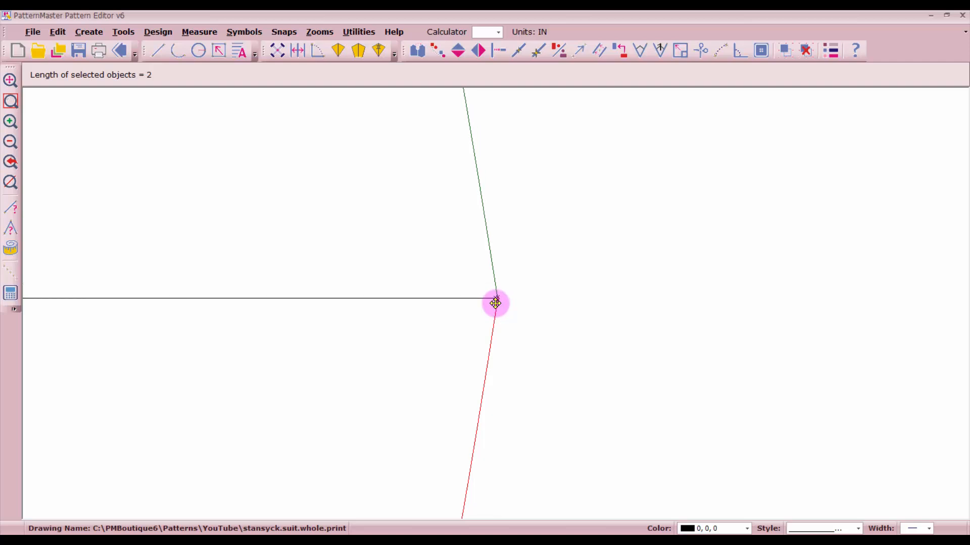
pyautogui.scroll(-5, 495, 302)
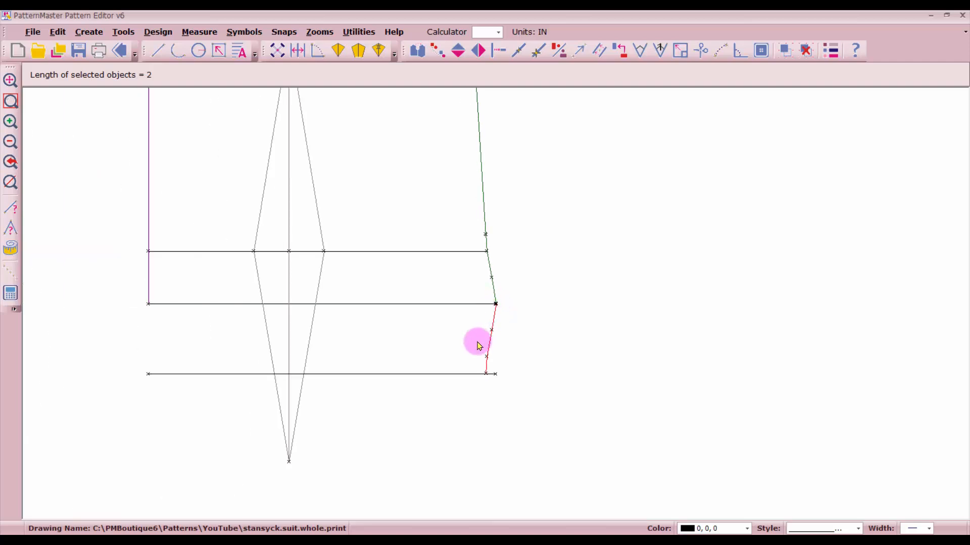
# Set the copied seam pieces aside and use Intersect to join the side seam with the horizontal line above the lowest hem line
pyautogui.moveTo(491, 336); pyautogui.dragTo(541, 346)
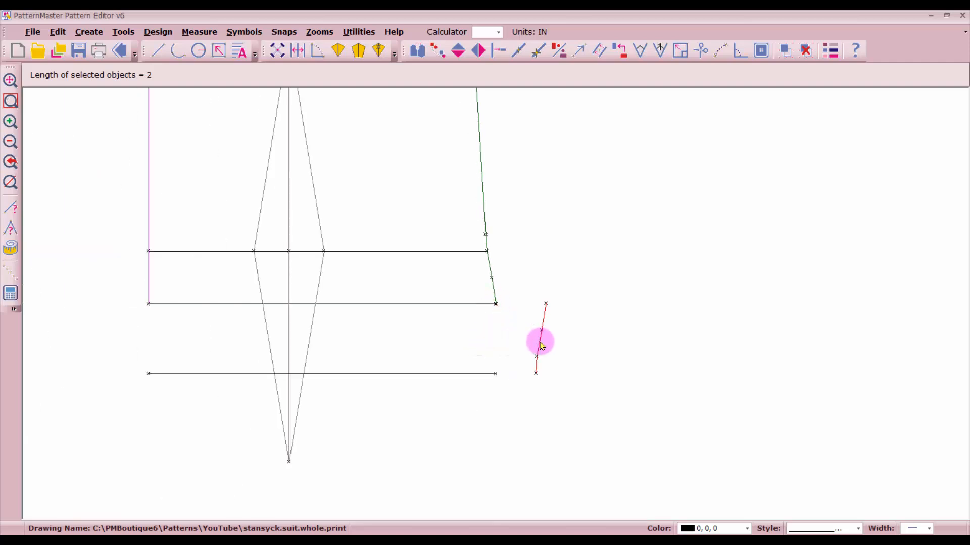
pyautogui.scroll(10, 479, 298)
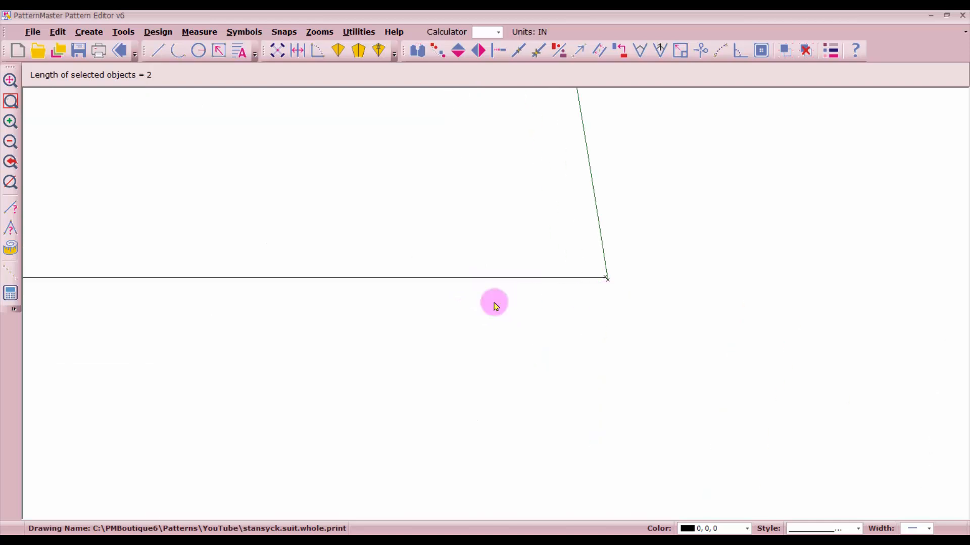
pyautogui.click(499, 50)
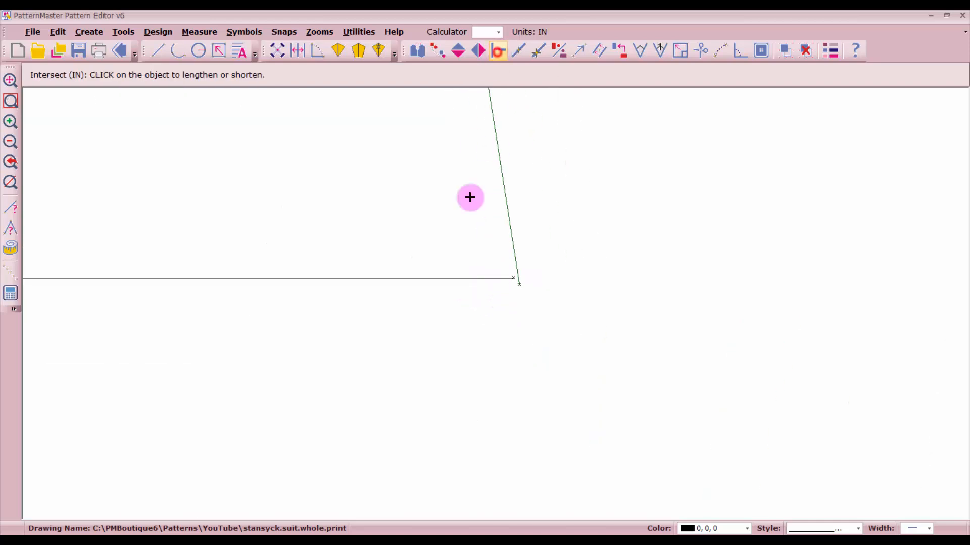
pyautogui.click(466, 277)
pyautogui.click(518, 239)
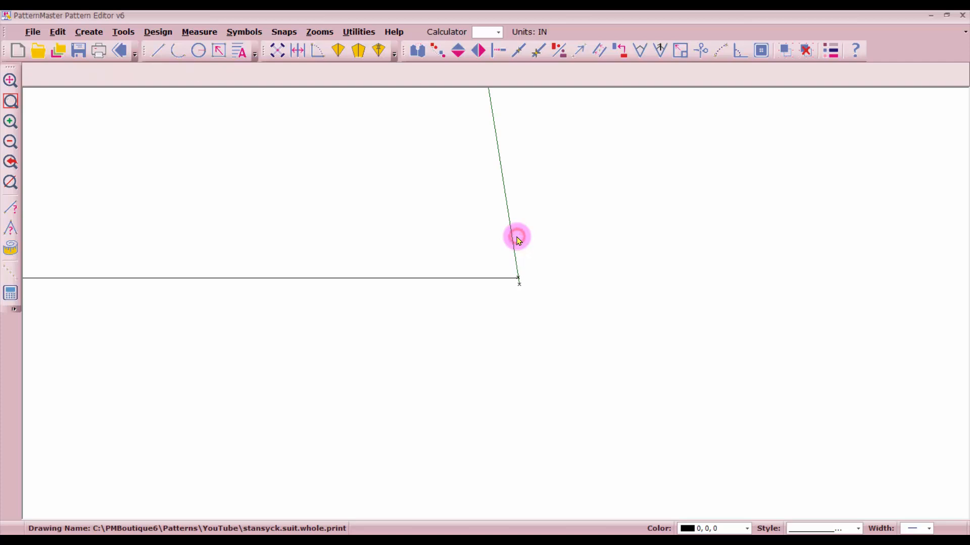
pyautogui.click(508, 235)
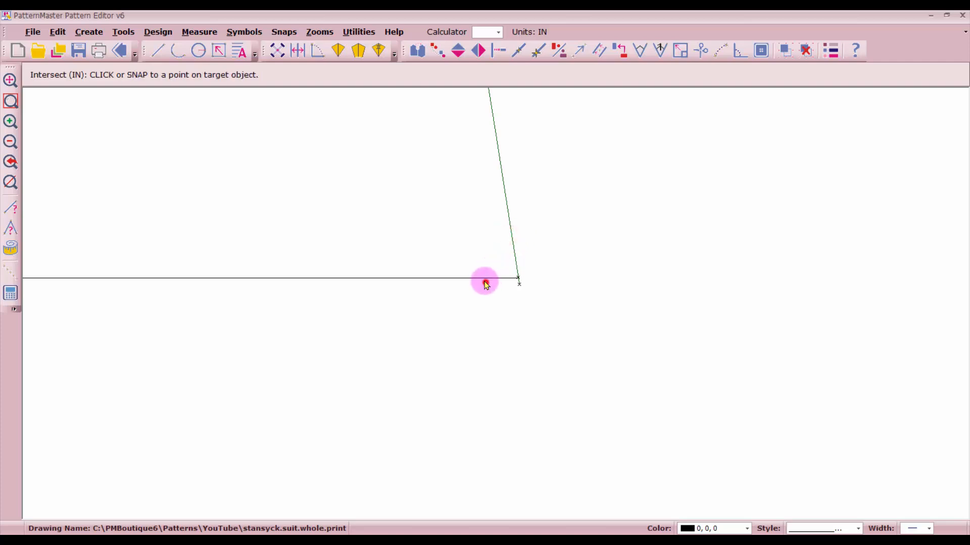
pyautogui.click(485, 279)
# Select the set-aside arc and short line and attach their upper end to the trimmed side seam corner
pyautogui.scroll(-3, 494, 307)
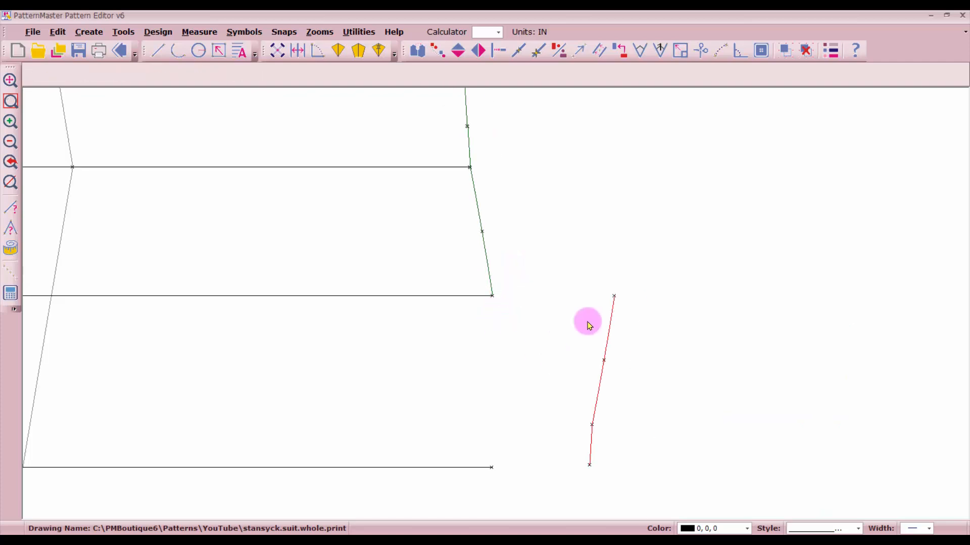
pyautogui.click(578, 444)
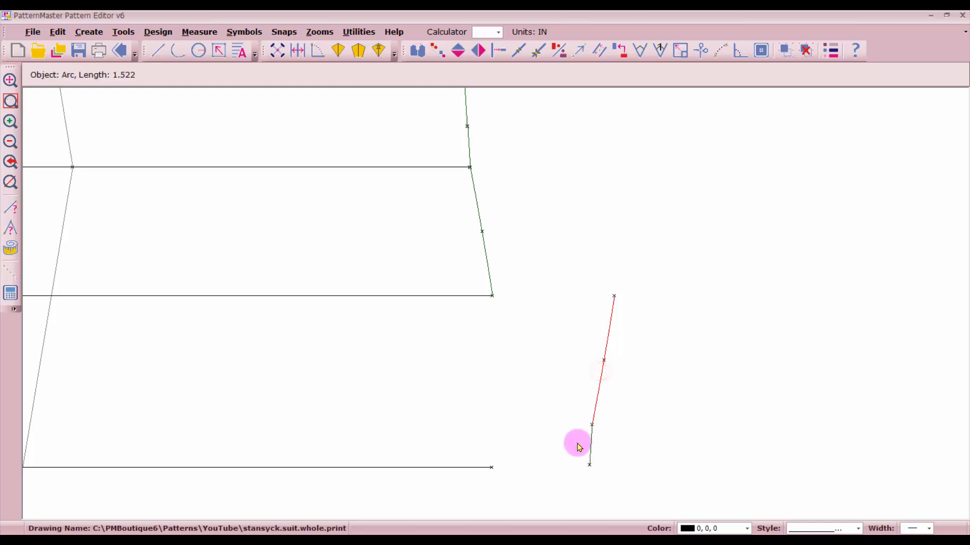
pyautogui.click(589, 445)
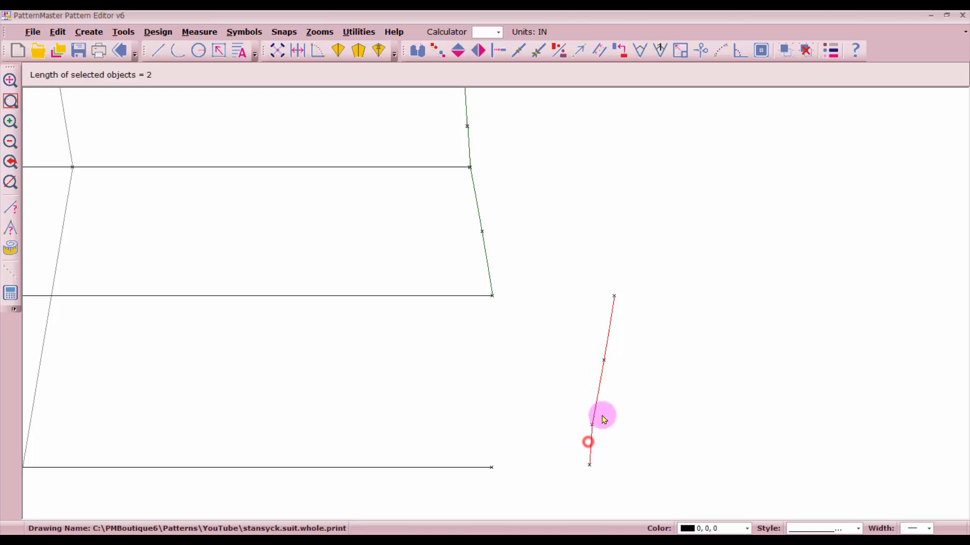
pyautogui.click(600, 359)
pyautogui.click(481, 359)
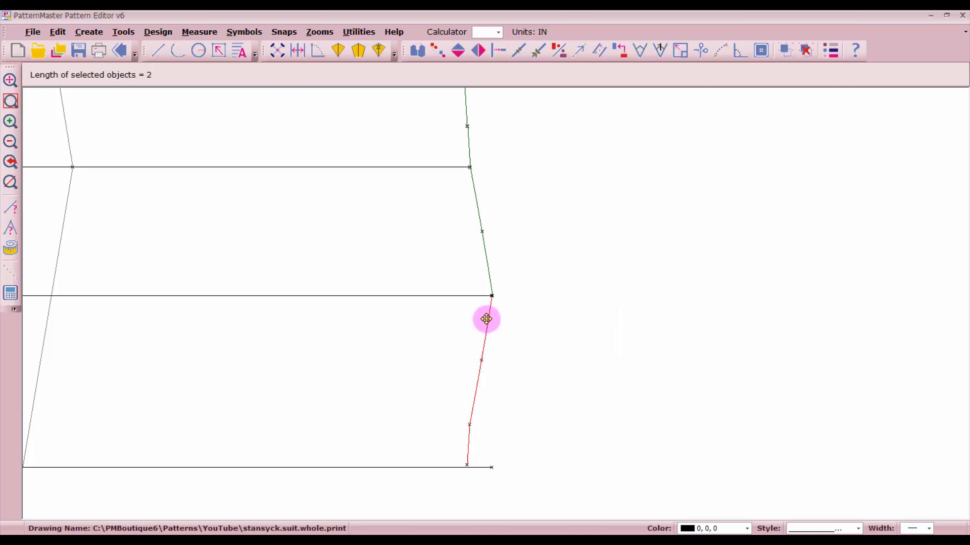
pyautogui.scroll(3, 492, 303)
pyautogui.scroll(2, 495, 303)
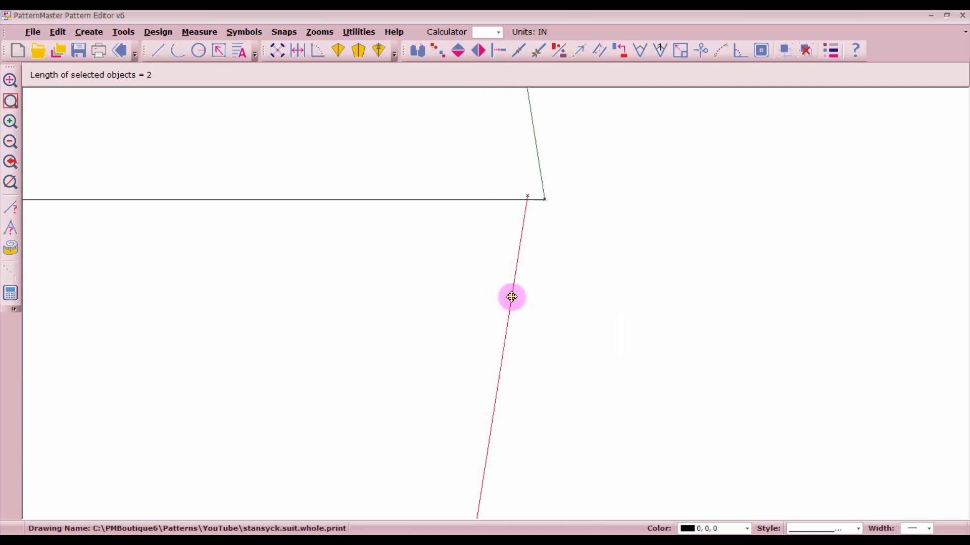
pyautogui.click(519, 302)
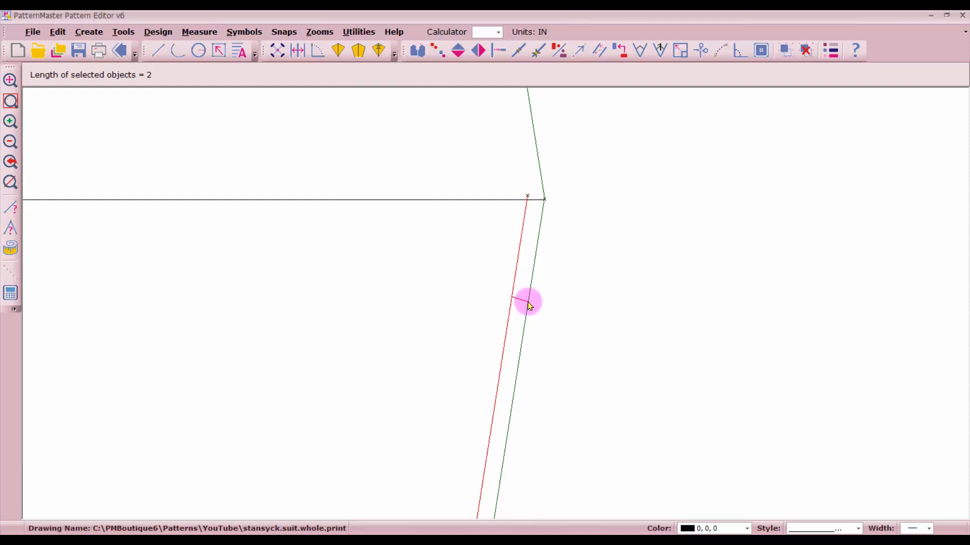
pyautogui.scroll(-4, 527, 300)
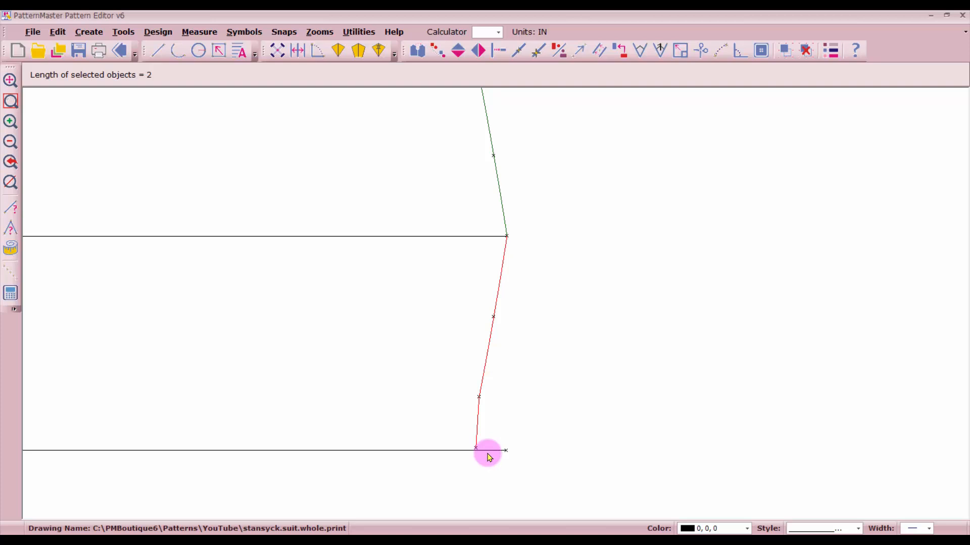
# Use Intersect to trim the lowest hem line to the copied short seam line and extend that line to the hem
pyautogui.click(499, 50)
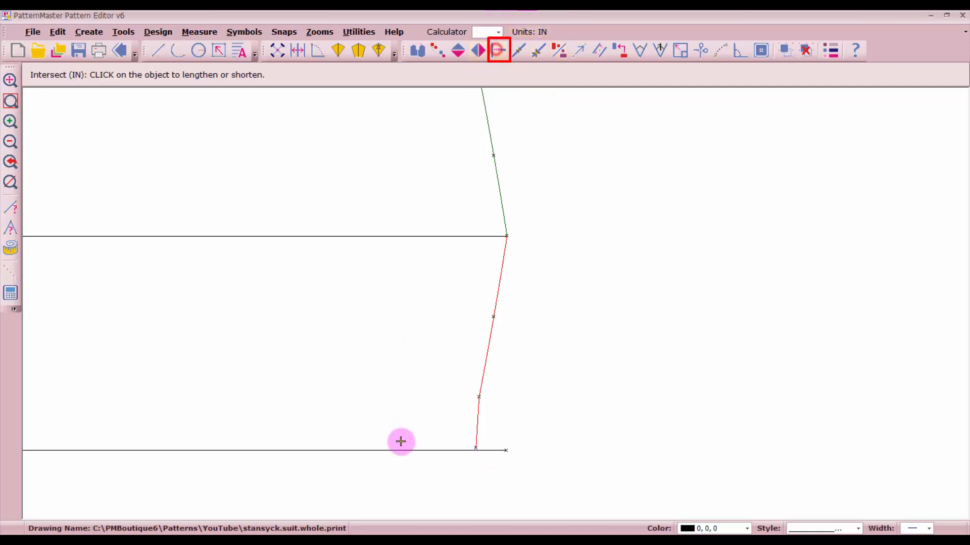
pyautogui.click(454, 450)
pyautogui.click(477, 429)
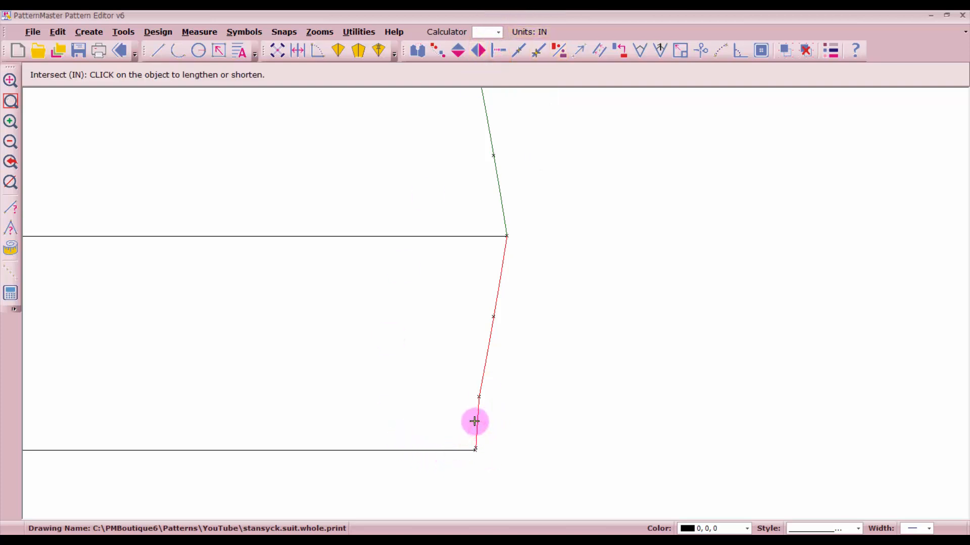
pyautogui.click(443, 450)
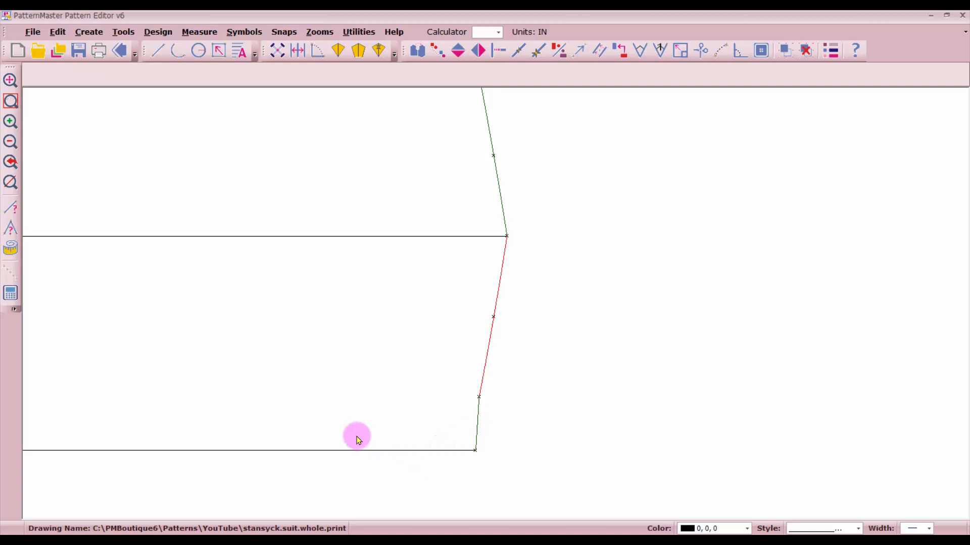
pyautogui.scroll(-3, 285, 412)
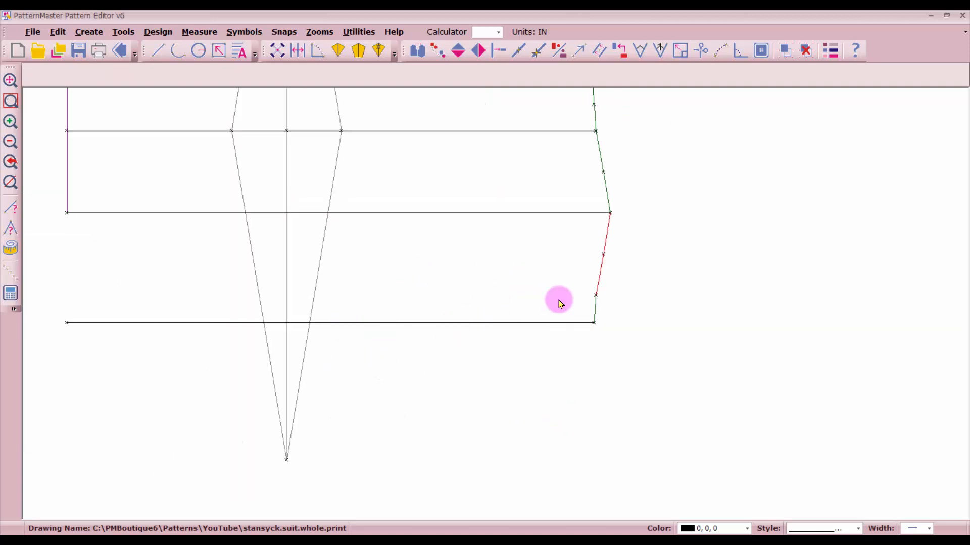
# Extend the back piece's center back line down to the lowest hem line
pyautogui.scroll(-3, 392, 346)
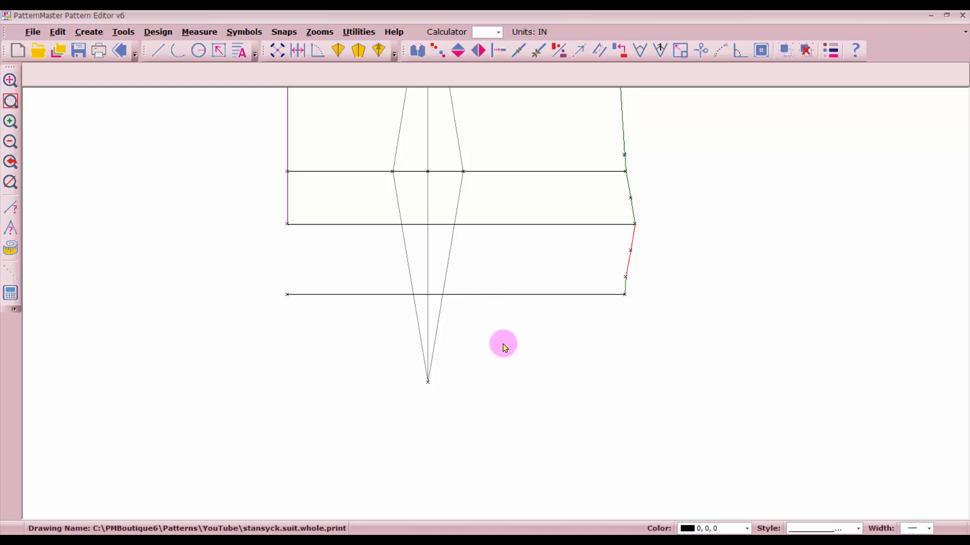
pyautogui.click(539, 52)
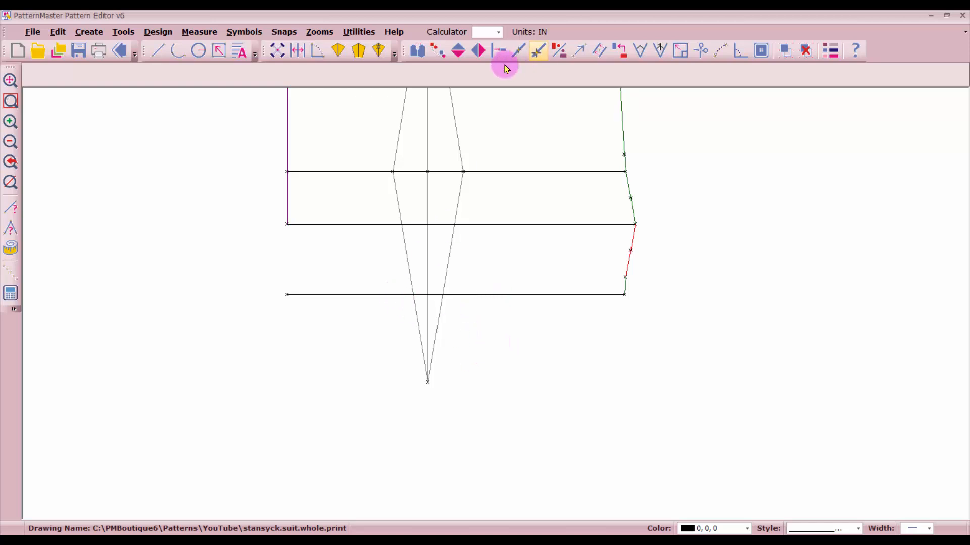
pyautogui.click(292, 198)
pyautogui.click(293, 295)
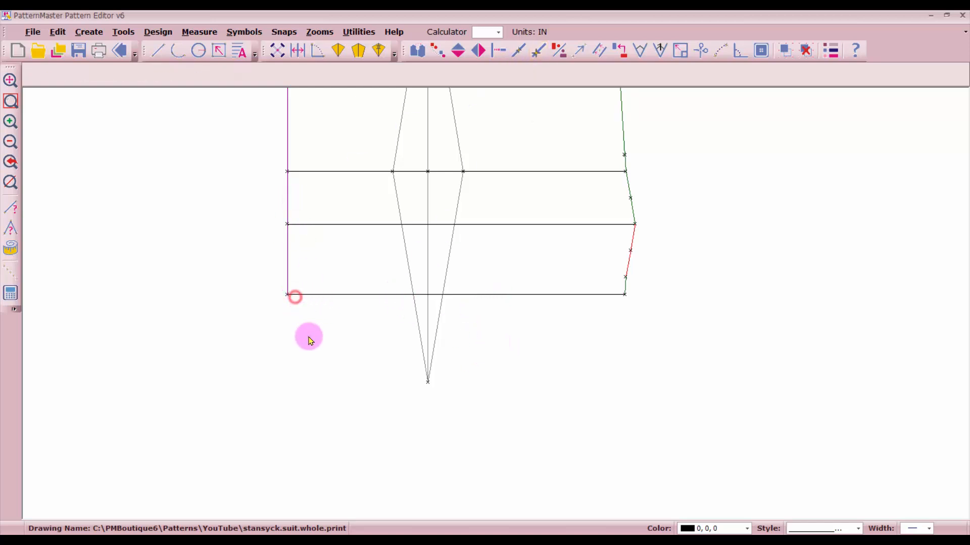
# Trim both lower dart legs and the dart center line to the lowest hem line with Intersect
pyautogui.rightClick(451, 267)
pyautogui.click(474, 295)
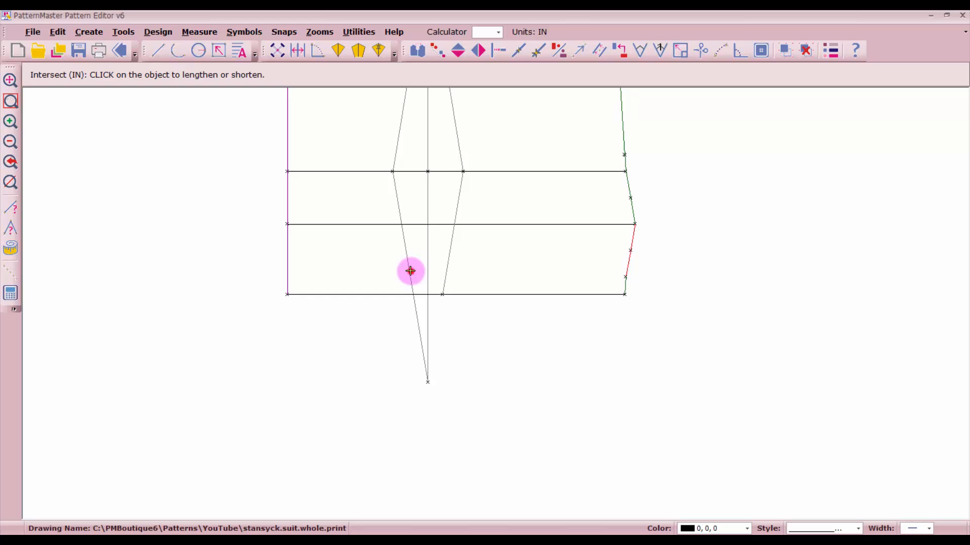
pyautogui.click(410, 271)
pyautogui.click(390, 296)
pyautogui.click(428, 257)
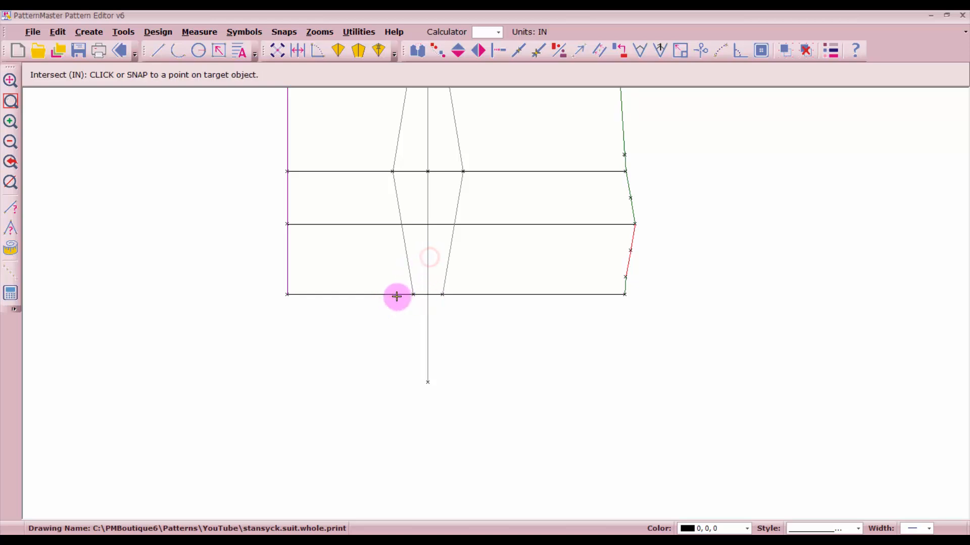
pyautogui.click(397, 297)
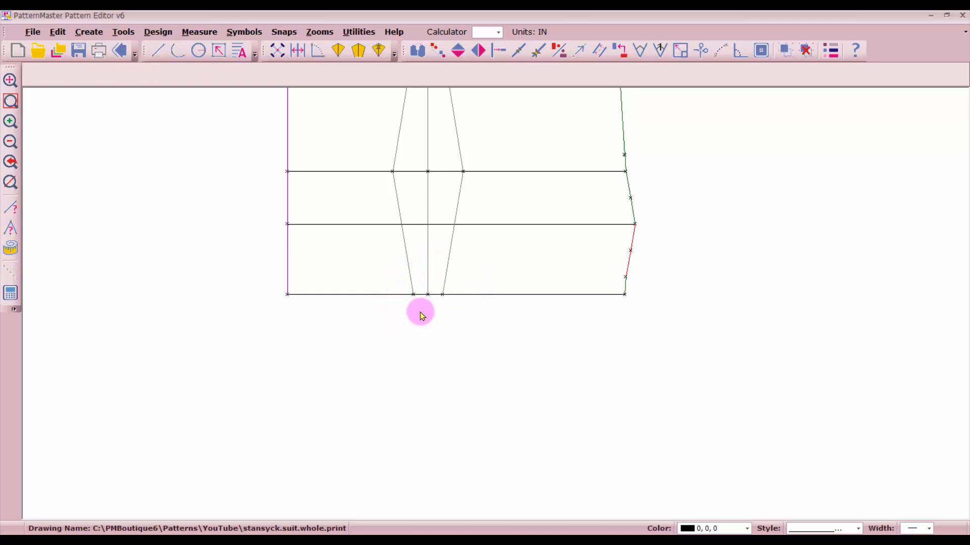
# Measure the combined length of the back shoulder, upper armhole and neckline
pyautogui.scroll(-1, 546, 383)
pyautogui.scroll(-1, 495, 303)
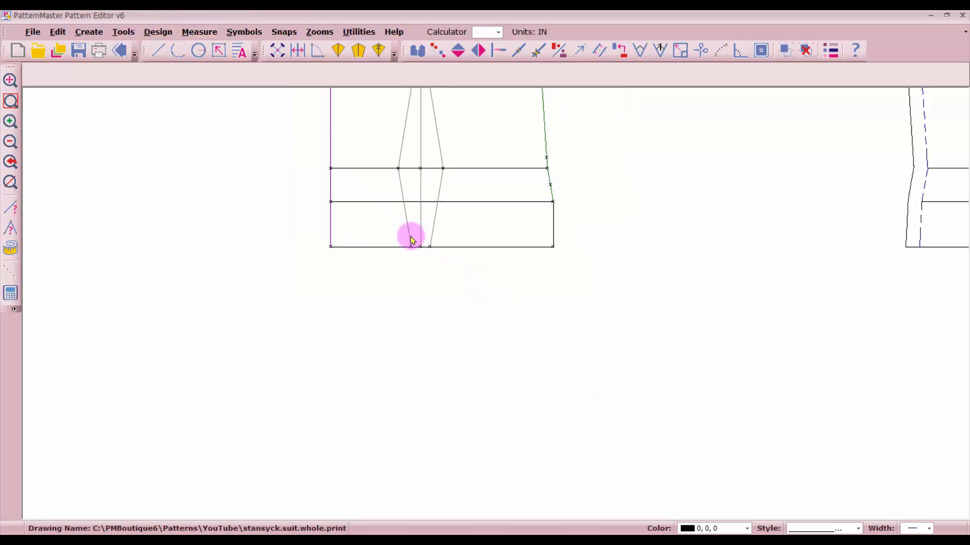
pyautogui.scroll(-1, 433, 283)
pyautogui.scroll(-1, 444, 158)
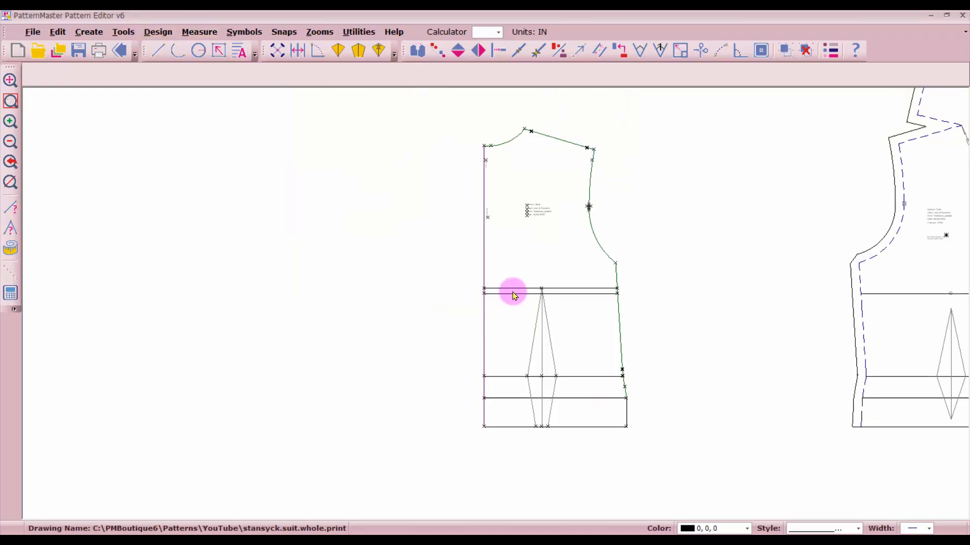
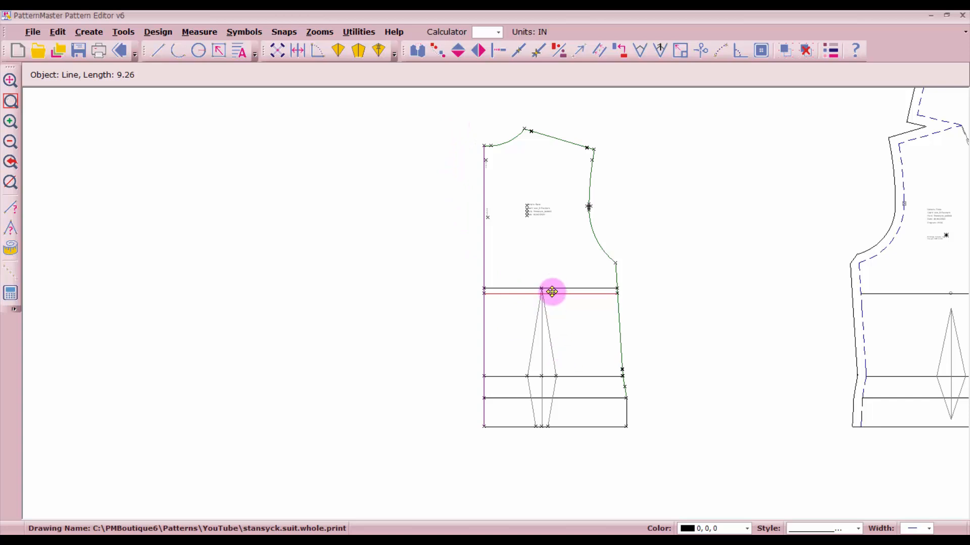
pyautogui.click(559, 141)
pyautogui.keyDown('shift'); pyautogui.click(595, 174); pyautogui.keyUp('shift')
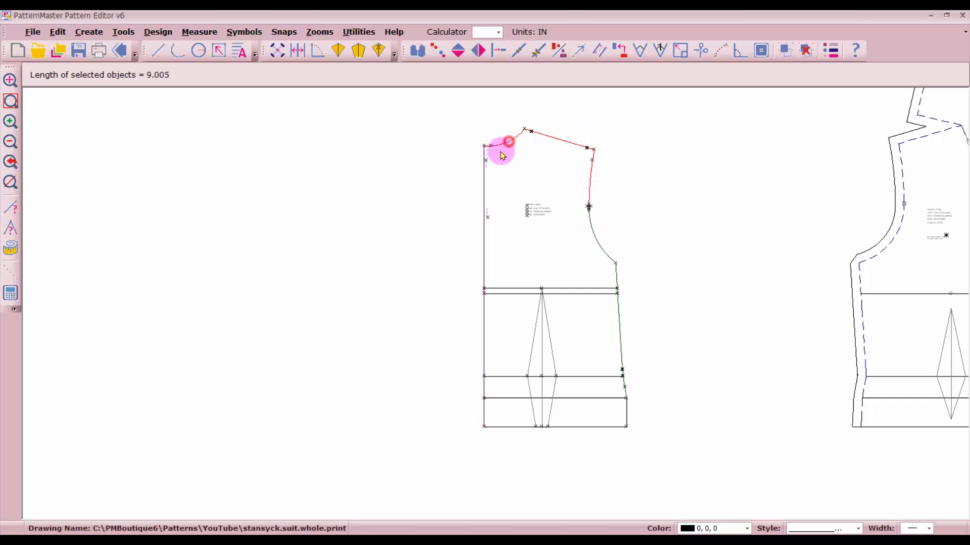
pyautogui.keyDown('shift'); pyautogui.click(509, 141); pyautogui.keyUp('shift')
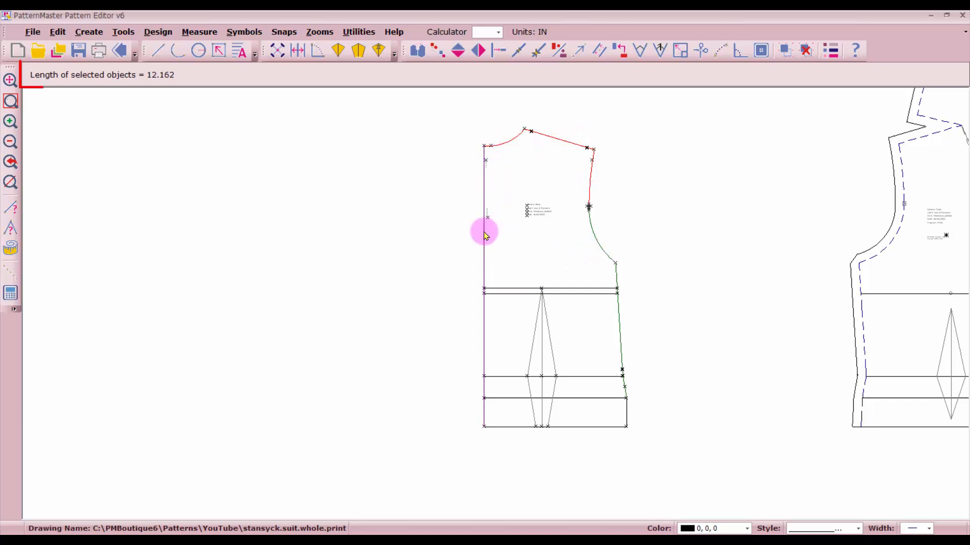
# Check the center back line's length and place a vertical Place on Fold symbol of length 17 in beside its upper end
pyautogui.click(487, 235)
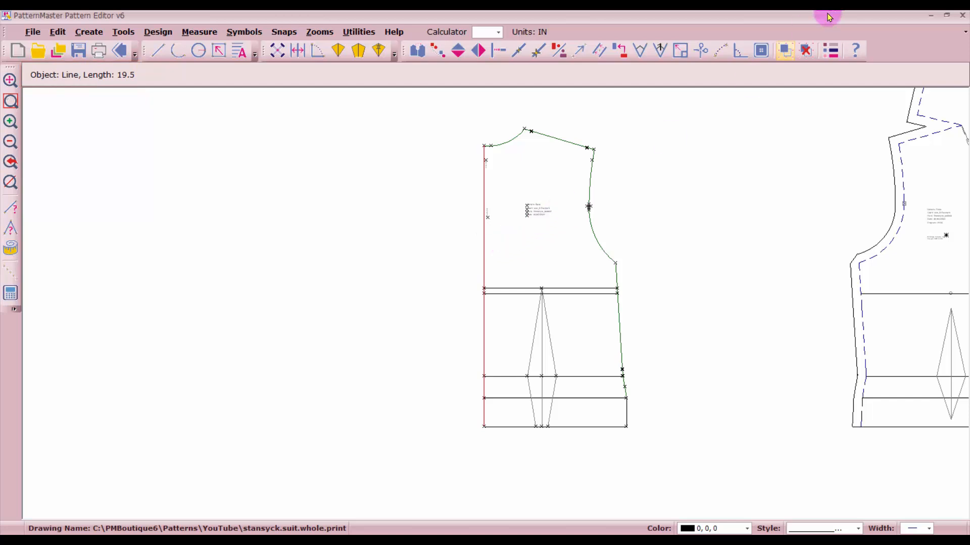
pyautogui.click(762, 51)
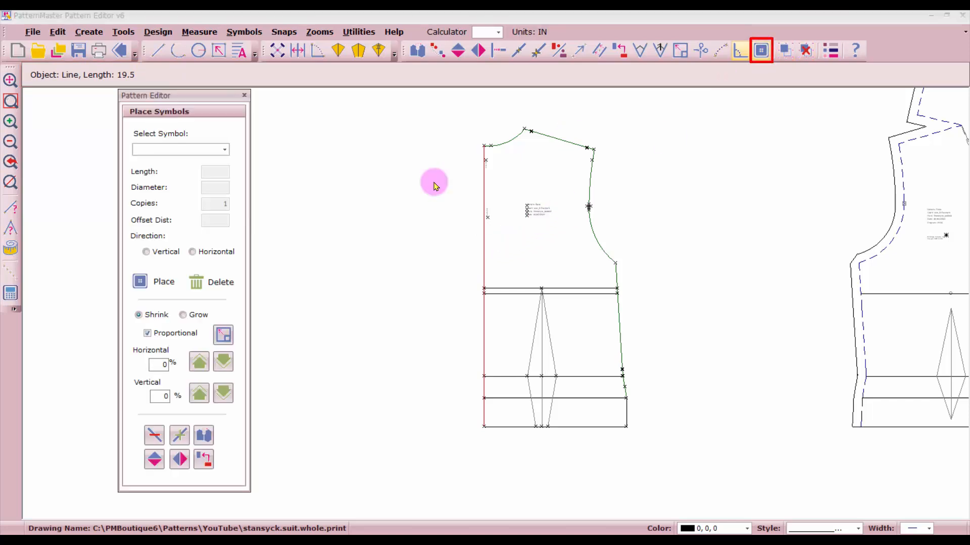
pyautogui.click(225, 151)
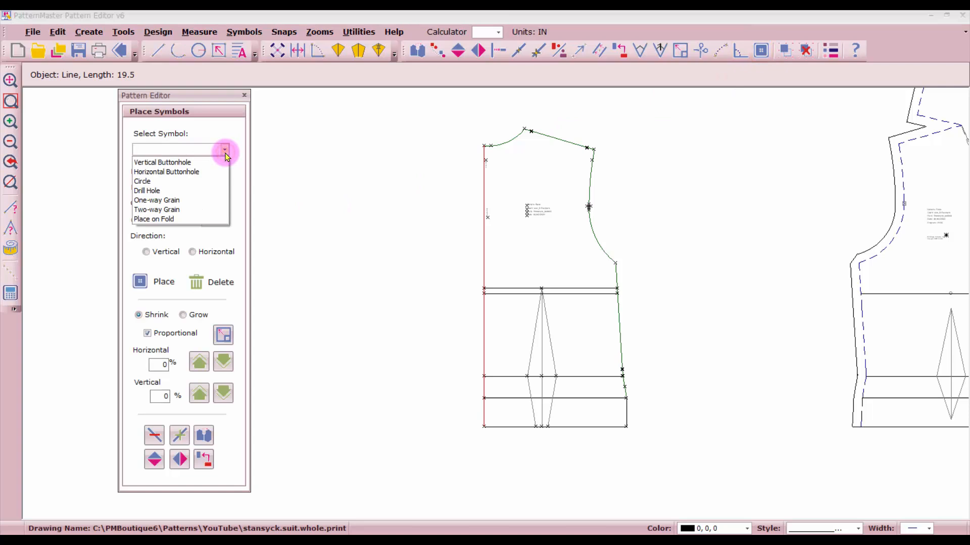
pyautogui.click(192, 218)
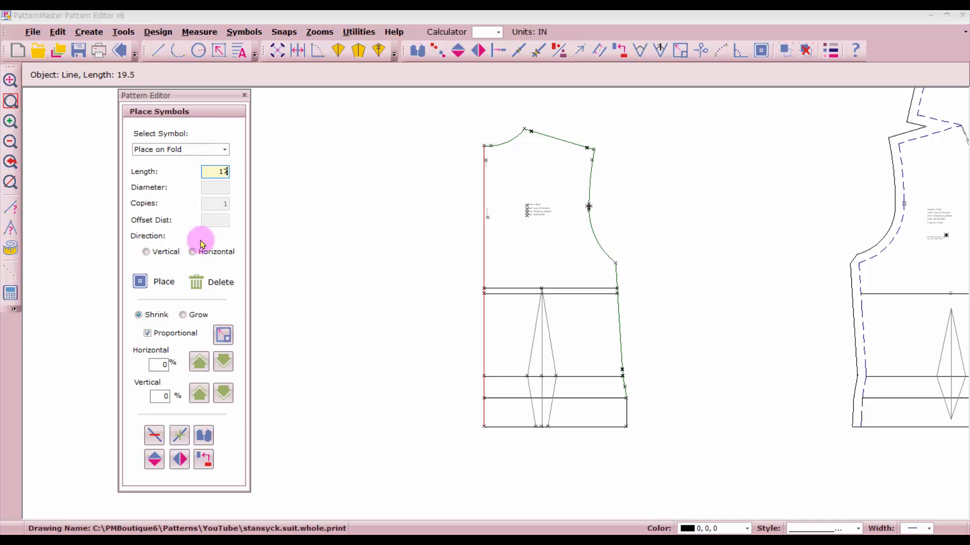
pyautogui.click(166, 250)
pyautogui.click(151, 278)
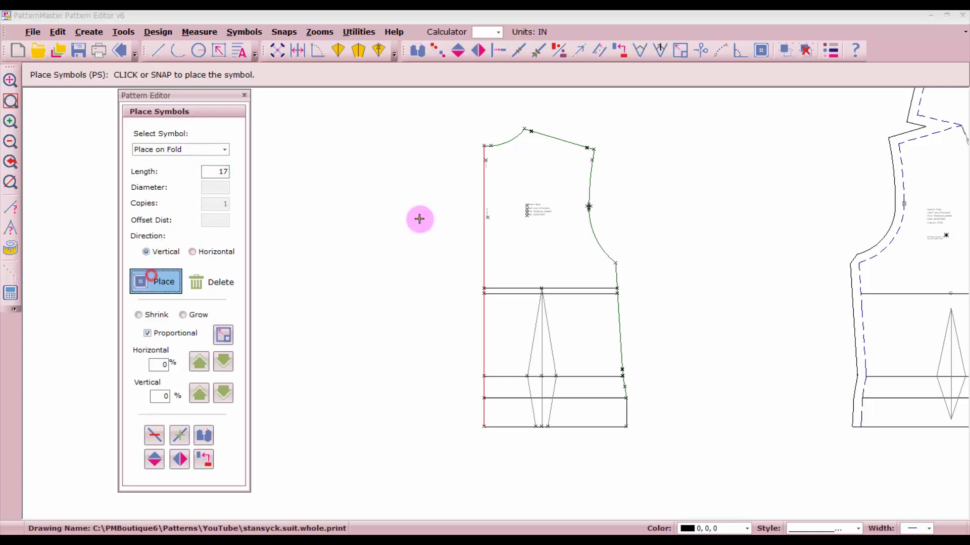
pyautogui.click(486, 155)
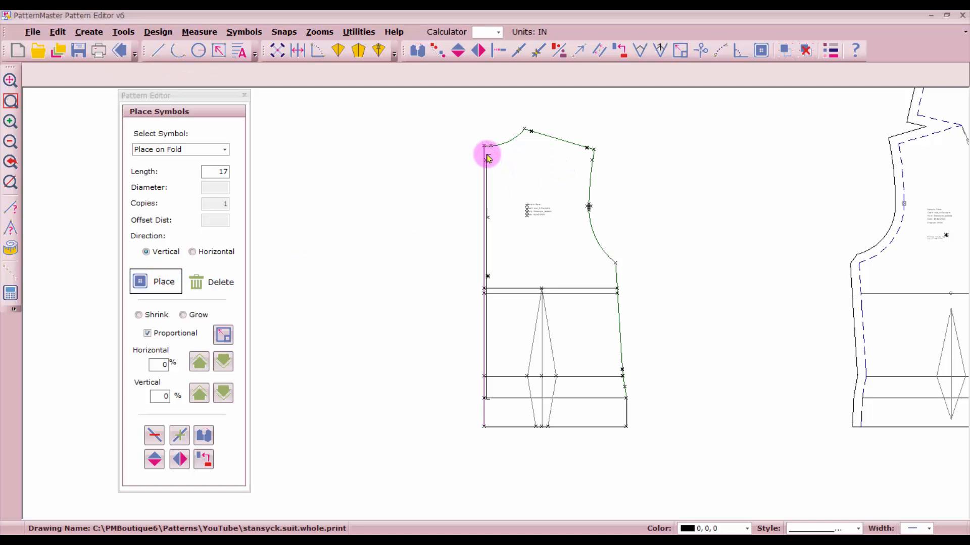
# Mirror the Place on Fold symbol horizontally and move it so its end meets the center back line
pyautogui.scroll(5, 496, 303)
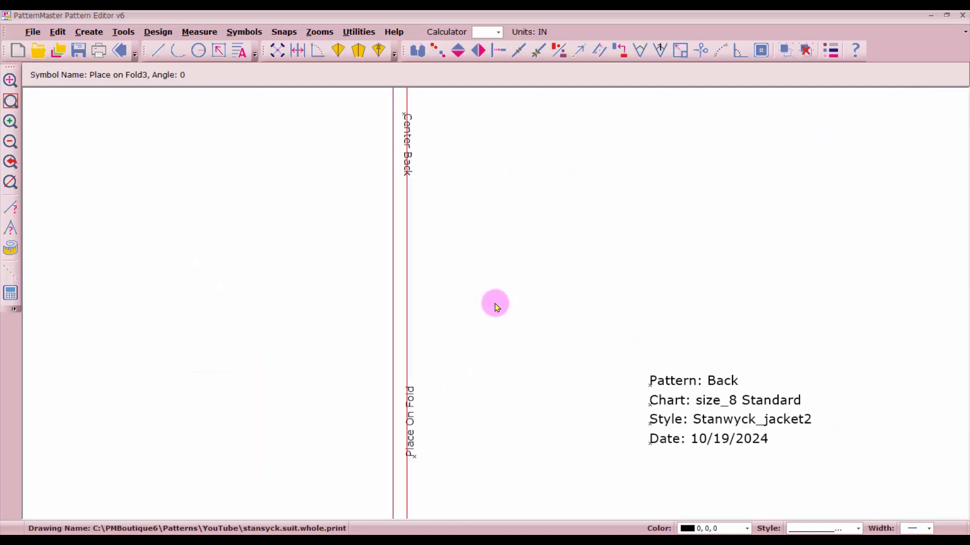
pyautogui.scroll(1, 495, 305)
pyautogui.click(480, 51)
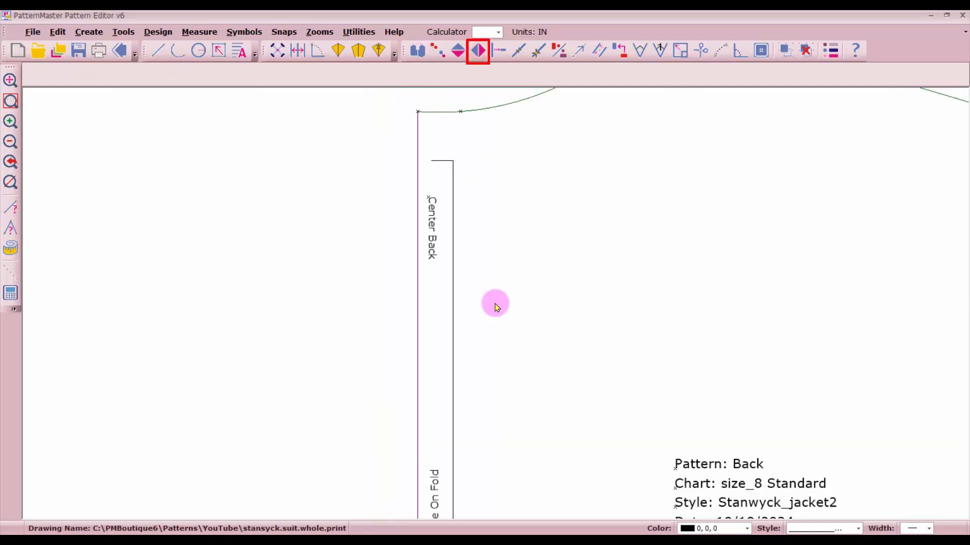
pyautogui.click(470, 309)
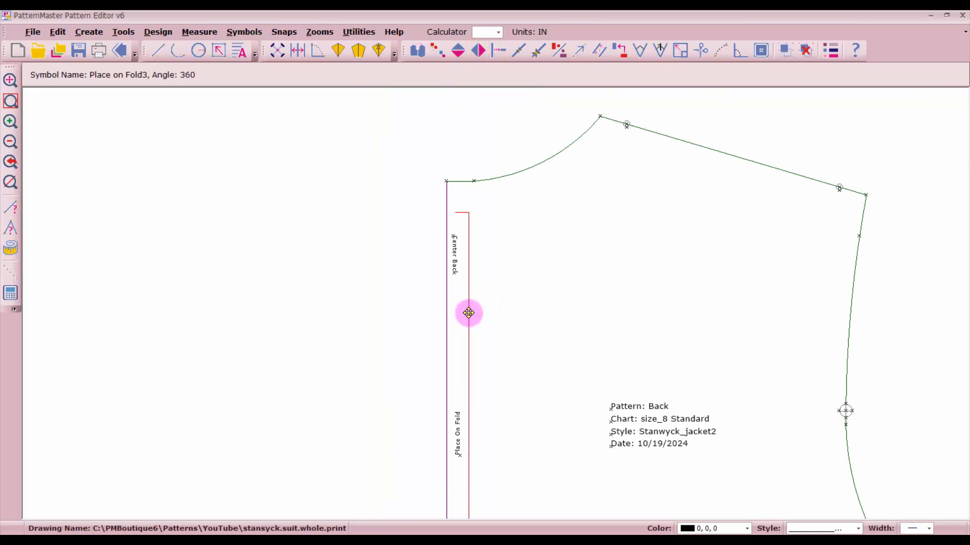
pyautogui.moveTo(467, 309); pyautogui.dragTo(459, 301)
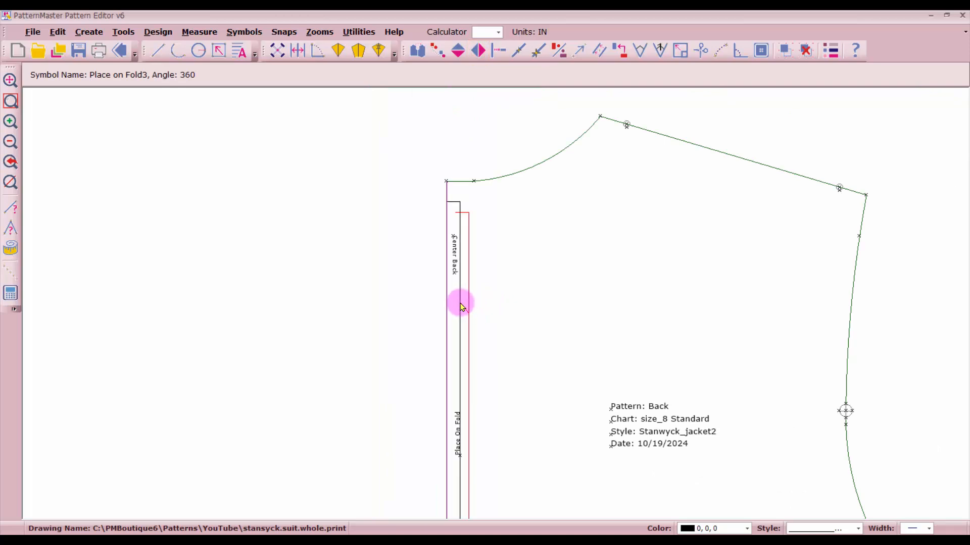
# Change the line style of the back neckline, shoulder, whole armhole and side seam down to the hem to dashed
pyautogui.scroll(-2, 502, 335)
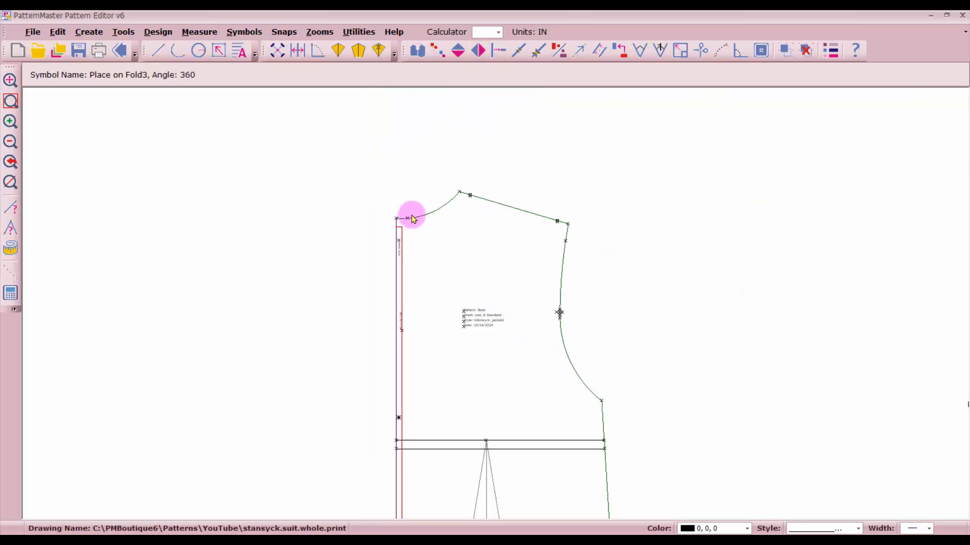
pyautogui.click(417, 218)
pyautogui.click(491, 200)
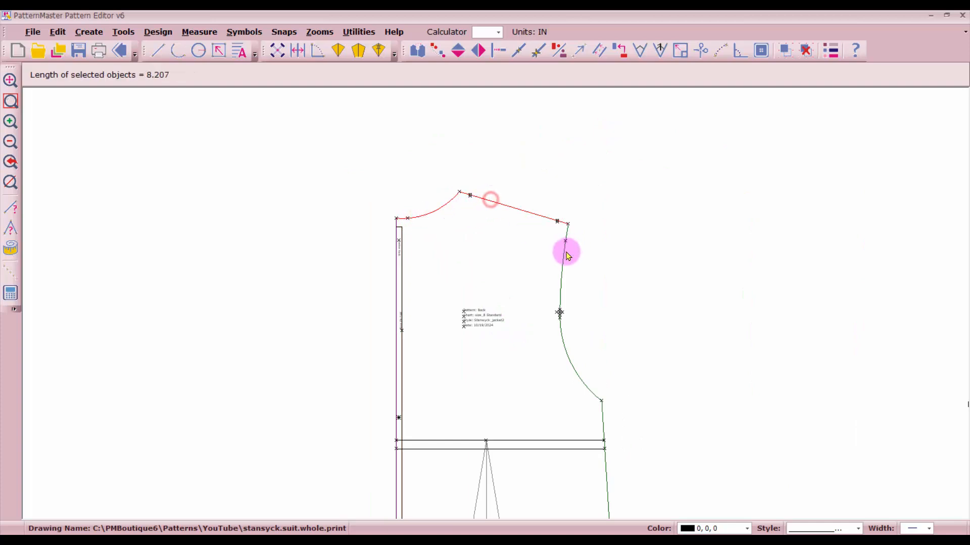
pyautogui.click(562, 256)
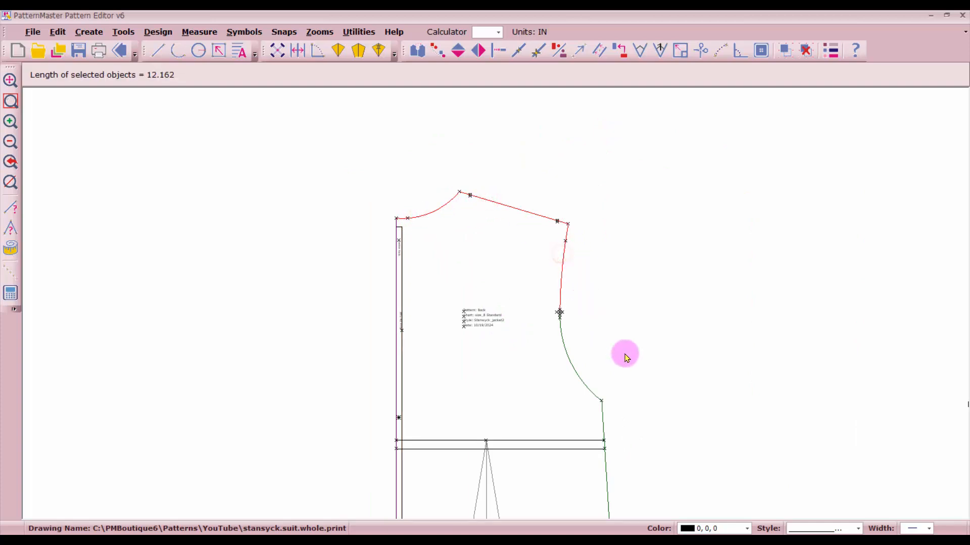
pyautogui.click(582, 383)
pyautogui.scroll(-2, 585, 396)
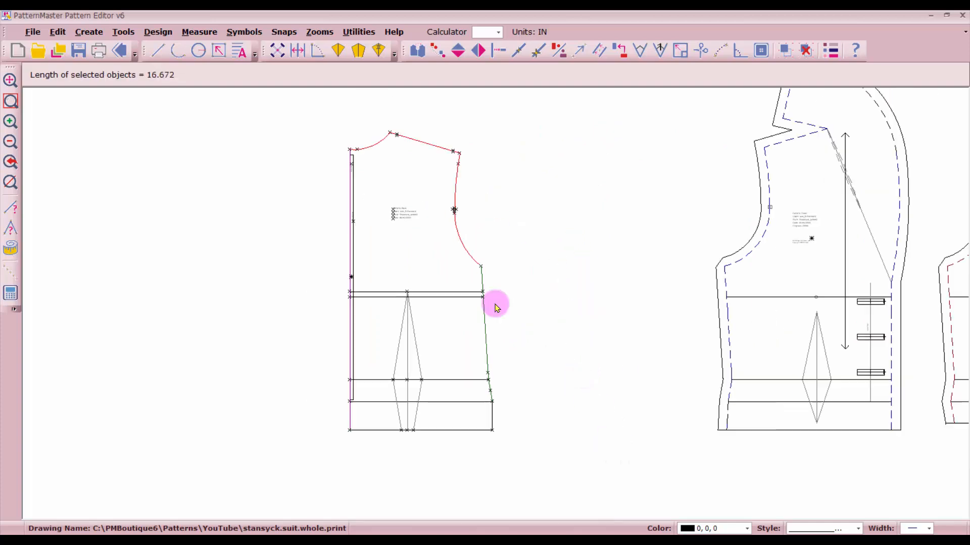
pyautogui.click(488, 330)
pyautogui.scroll(2, 494, 431)
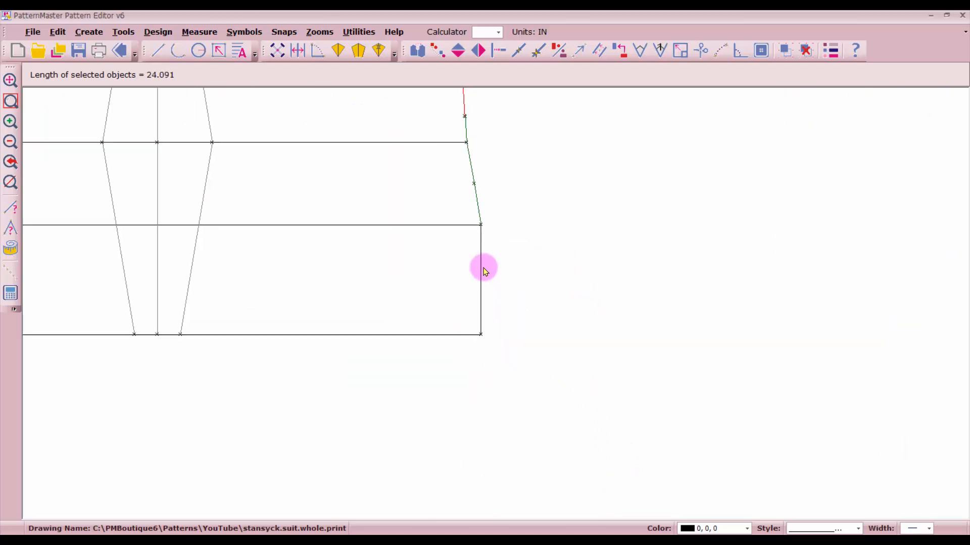
pyautogui.click(475, 176)
pyautogui.moveTo(423, 296); pyautogui.dragTo(496, 303)
pyautogui.scroll(-5, 496, 303)
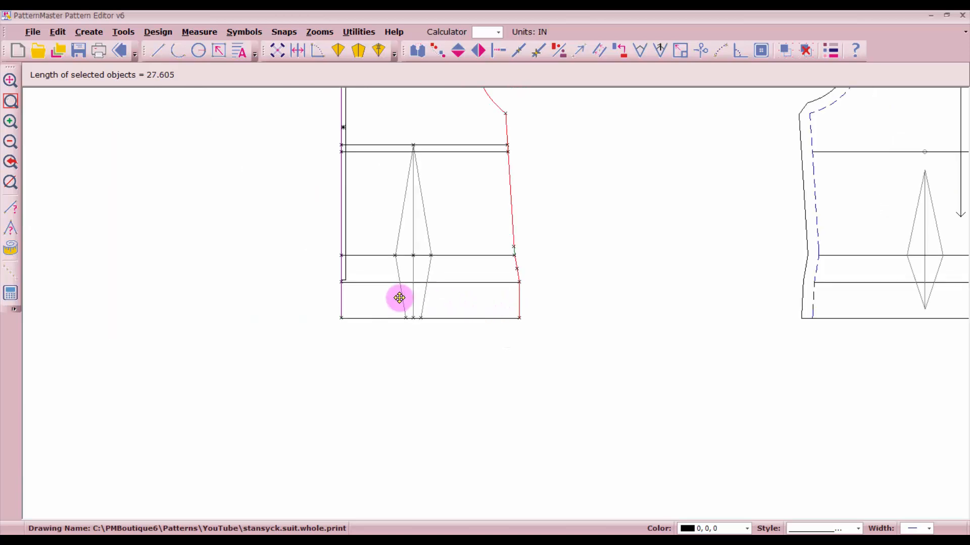
pyautogui.click(830, 52)
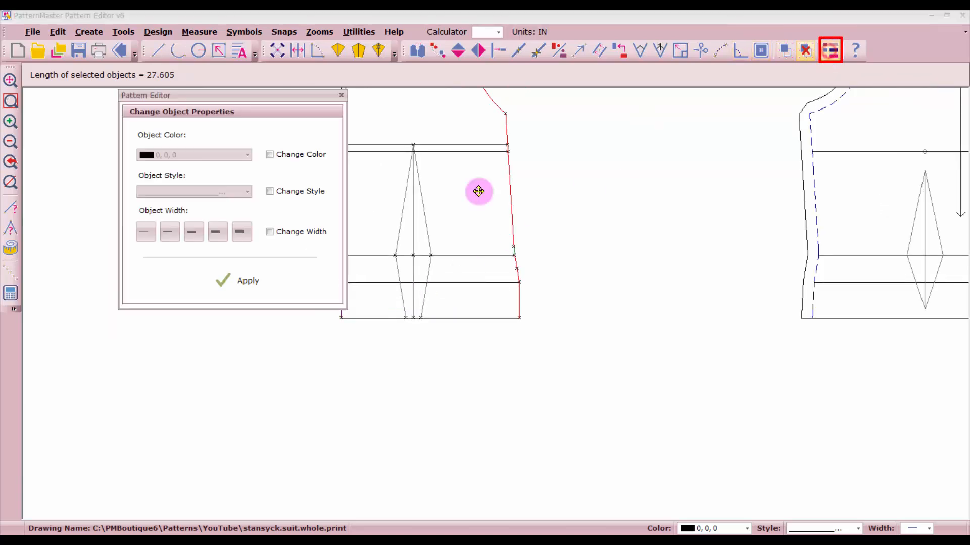
pyautogui.click(270, 191)
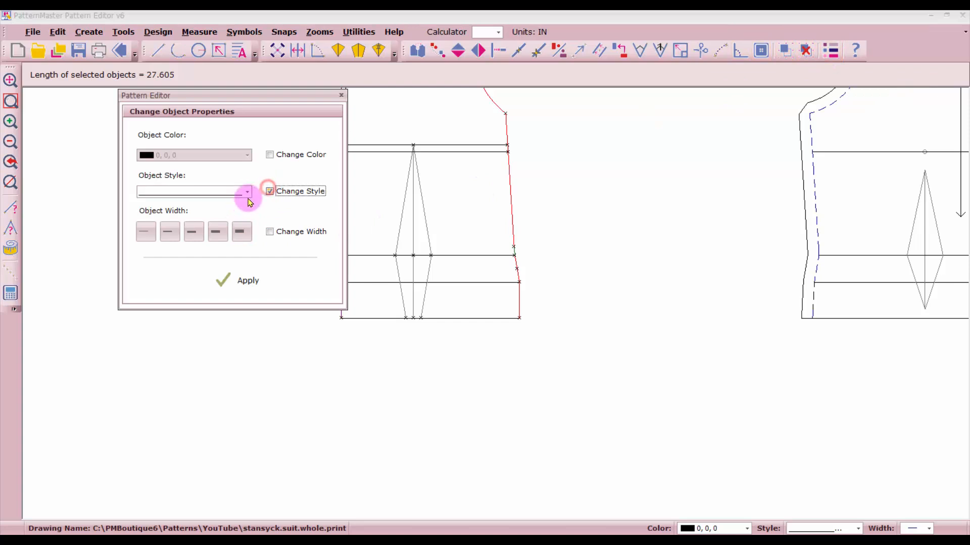
pyautogui.click(247, 194)
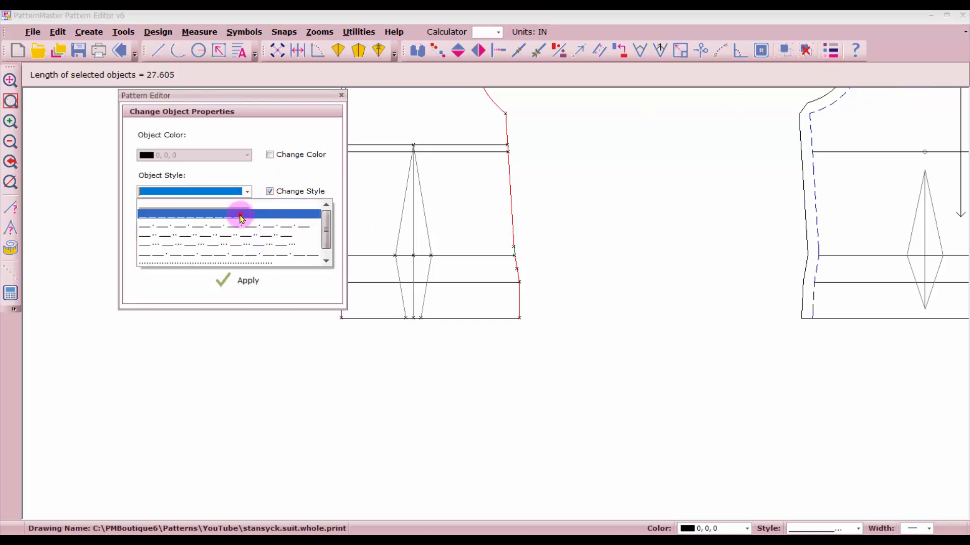
pyautogui.click(239, 217)
pyautogui.click(260, 281)
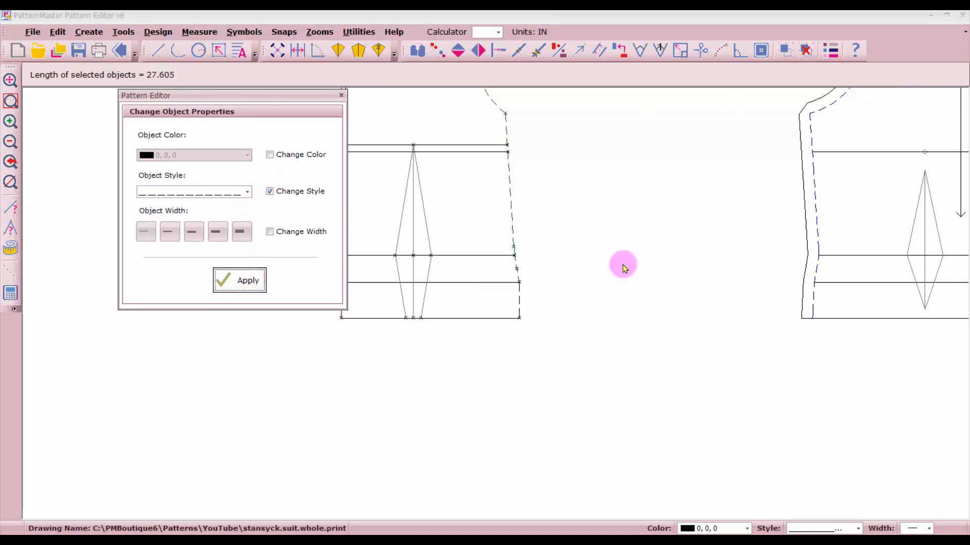
# Offset the back side seam segments, armhole, shoulder and neckline outward by 0.625 in for the seam allowance
pyautogui.click(599, 55)
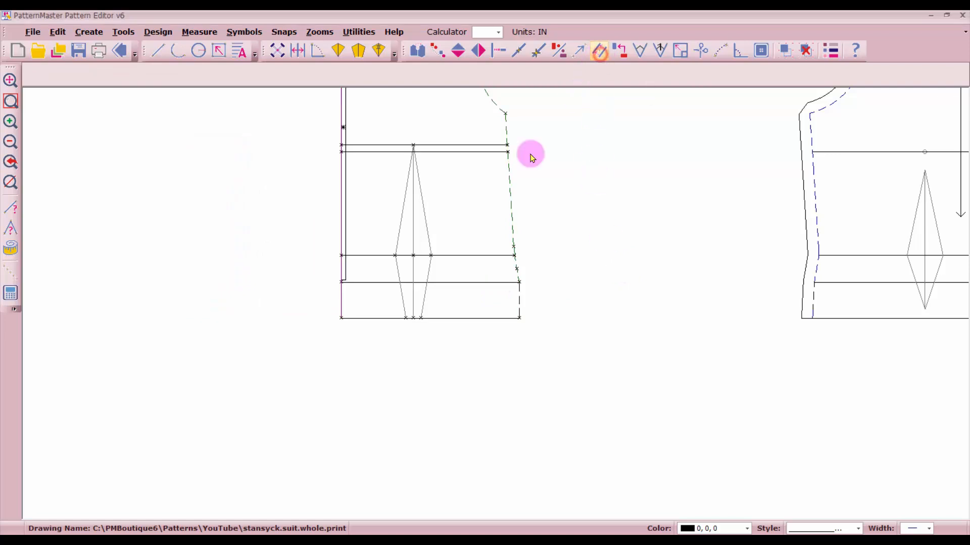
pyautogui.click(593, 47)
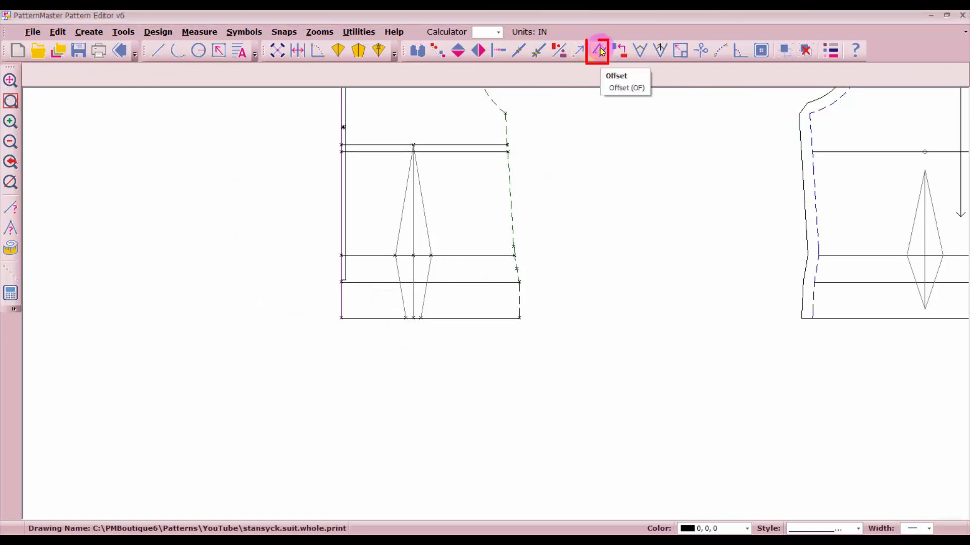
pyautogui.click(151, 318)
pyautogui.click(161, 219)
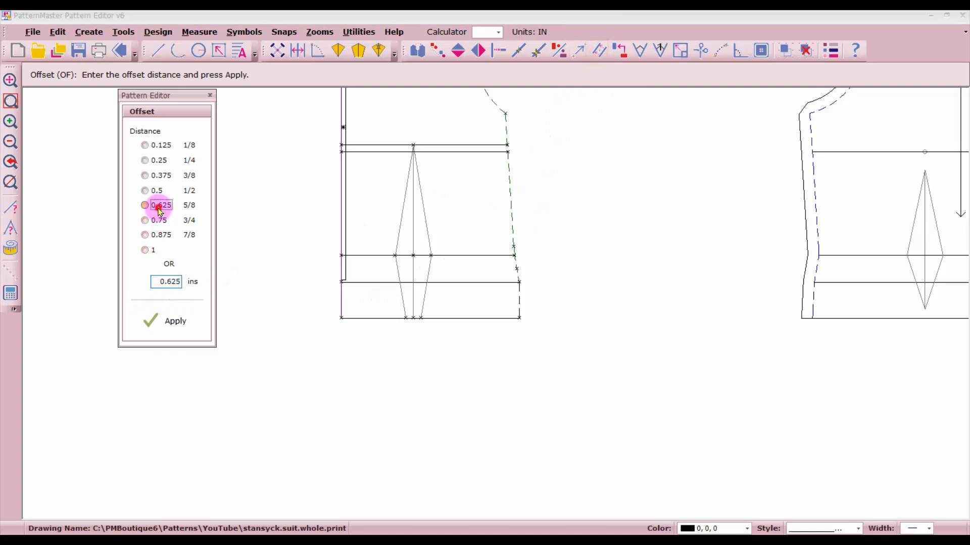
pyautogui.click(174, 321)
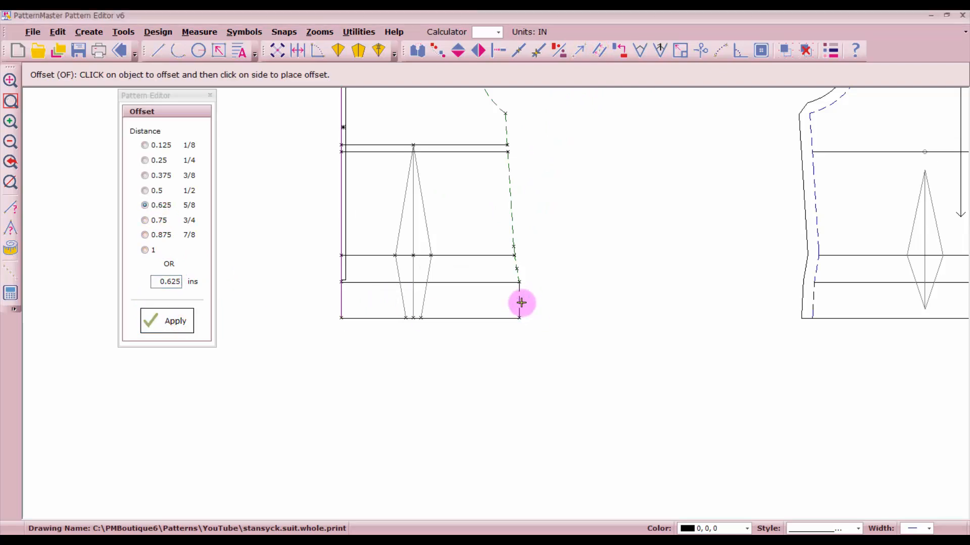
pyautogui.click(520, 271)
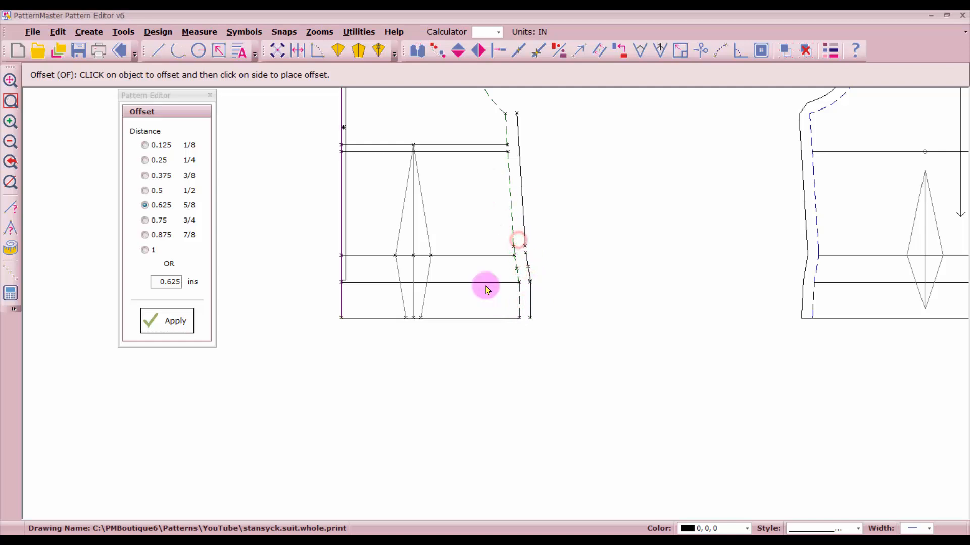
pyautogui.scroll(-2, 487, 282)
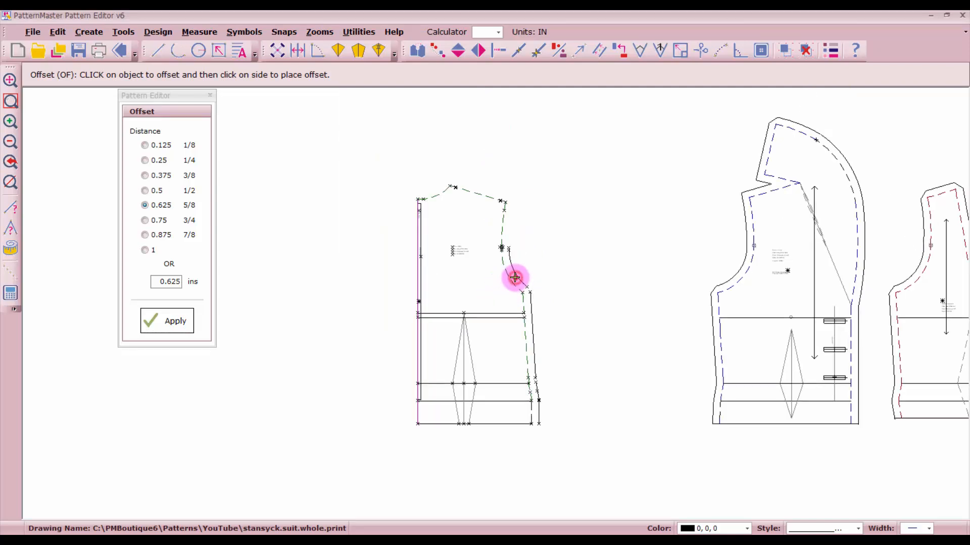
pyautogui.click(515, 277)
pyautogui.click(506, 222)
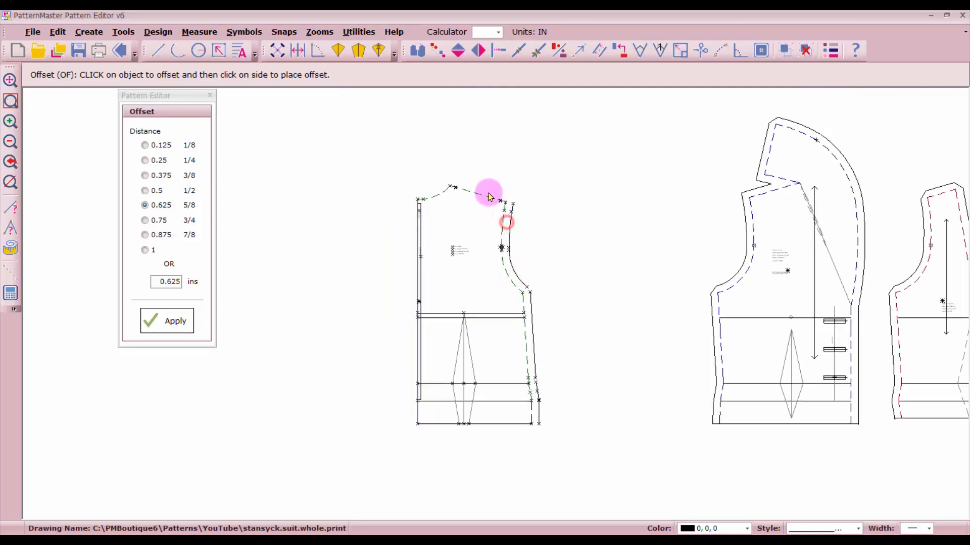
pyautogui.click(488, 196)
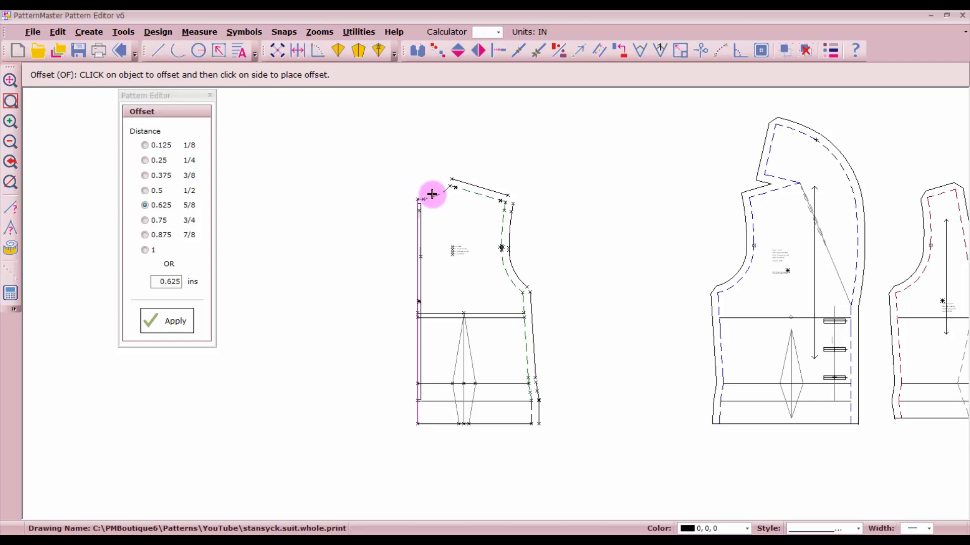
pyautogui.rightClick(433, 195)
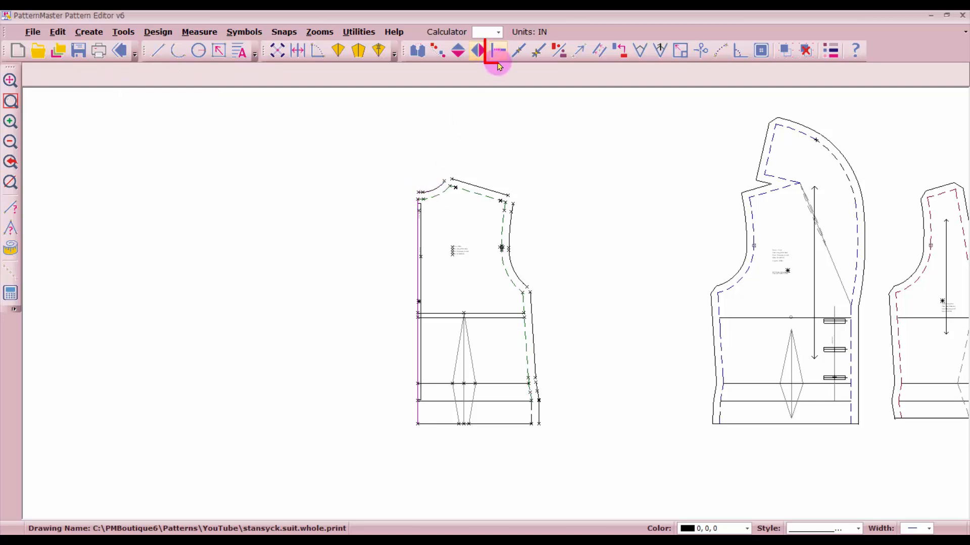
# Extend the center back line up to the offset neckline with Intersect
pyautogui.click(497, 53)
pyautogui.scroll(4, 426, 210)
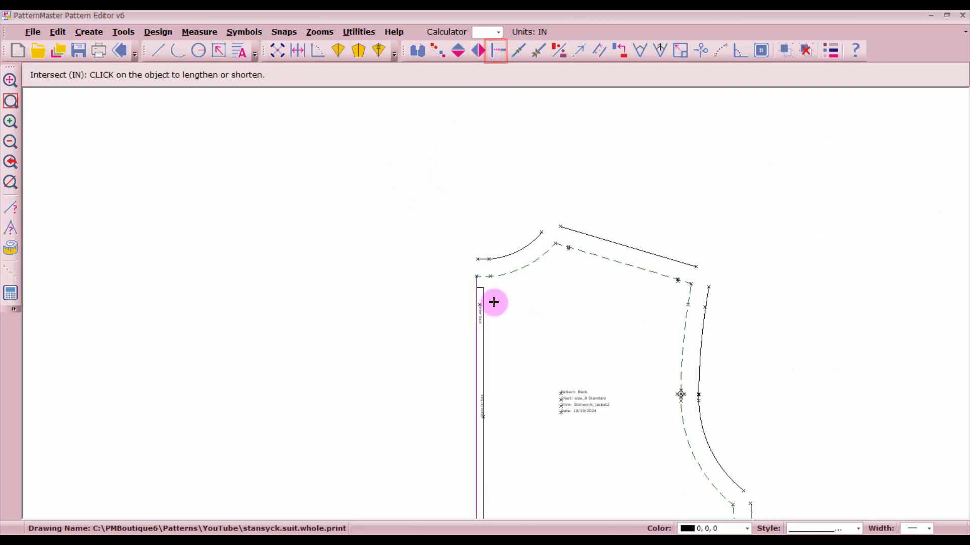
pyautogui.click(471, 290)
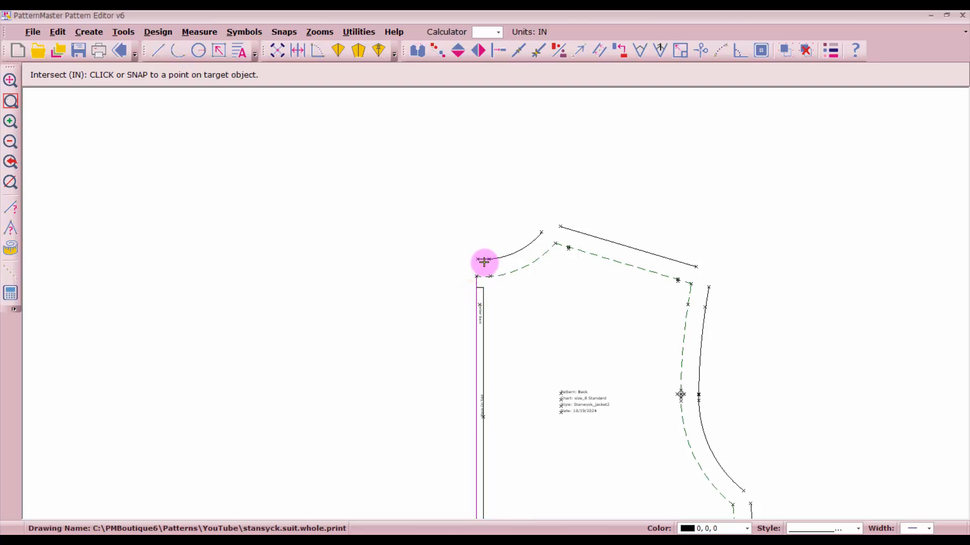
pyautogui.click(480, 260)
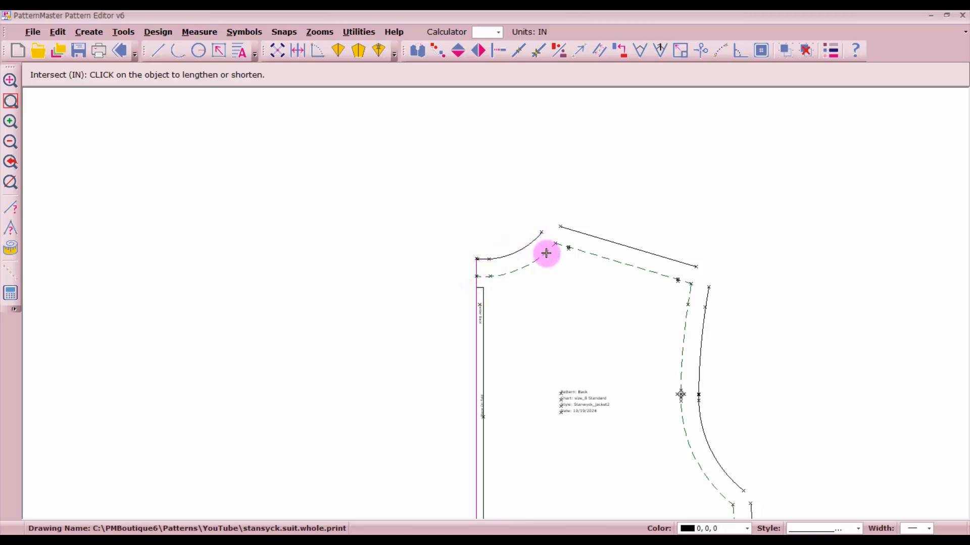
# Extend the offset armhole and shoulder lines with Intersect until they meet in a corner at the shoulder tip
pyautogui.click(708, 306)
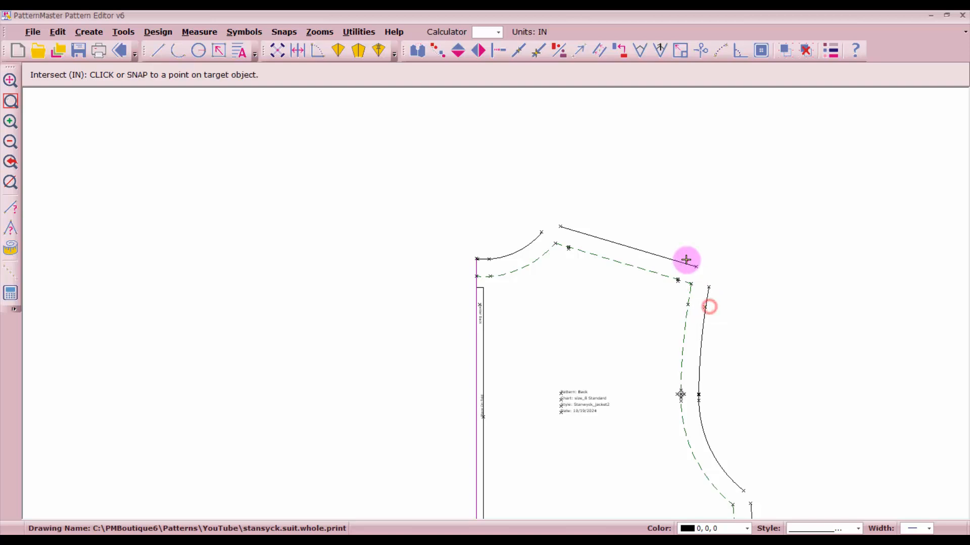
pyautogui.click(682, 262)
pyautogui.click(682, 264)
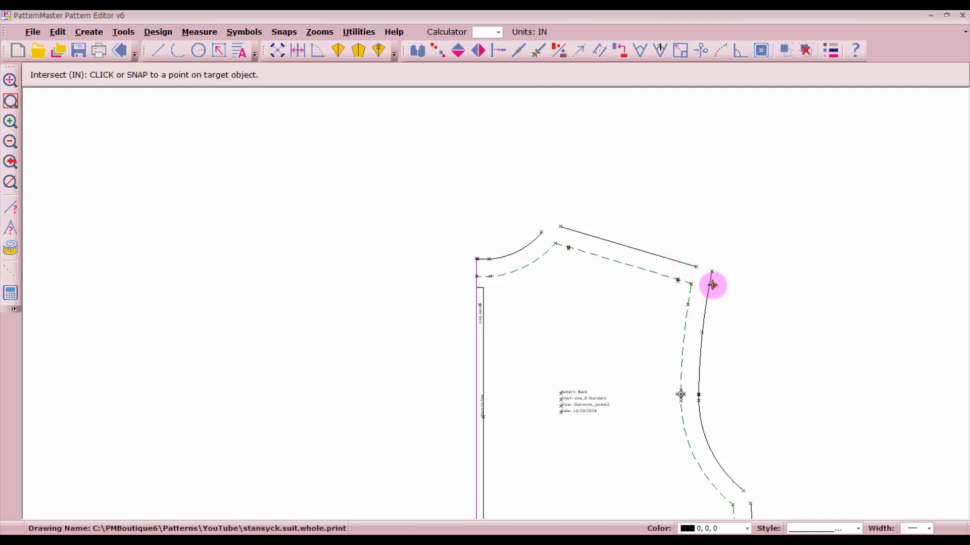
pyautogui.click(712, 285)
# Draw a line joining the neck end of the offset back shoulder to the end of the offset neckline
pyautogui.click(160, 52)
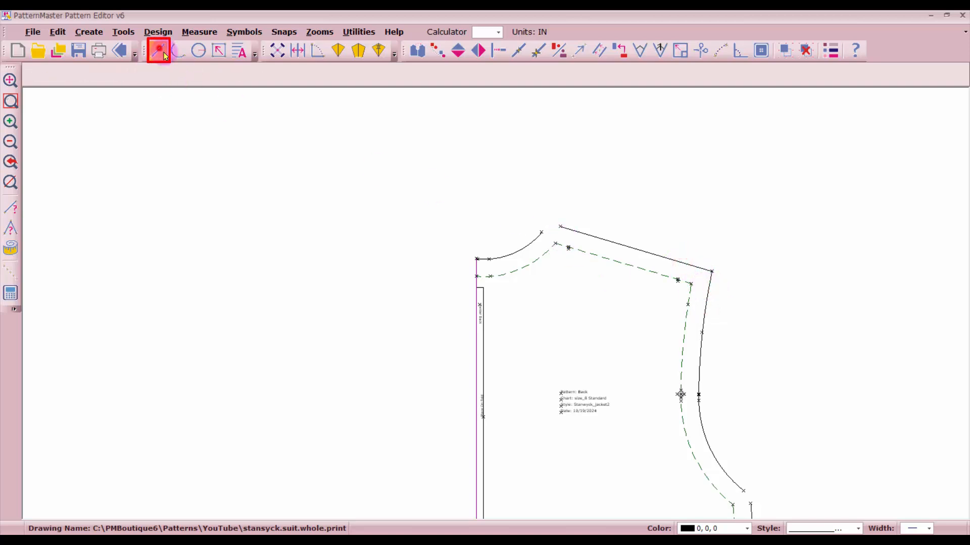
pyautogui.click(559, 223)
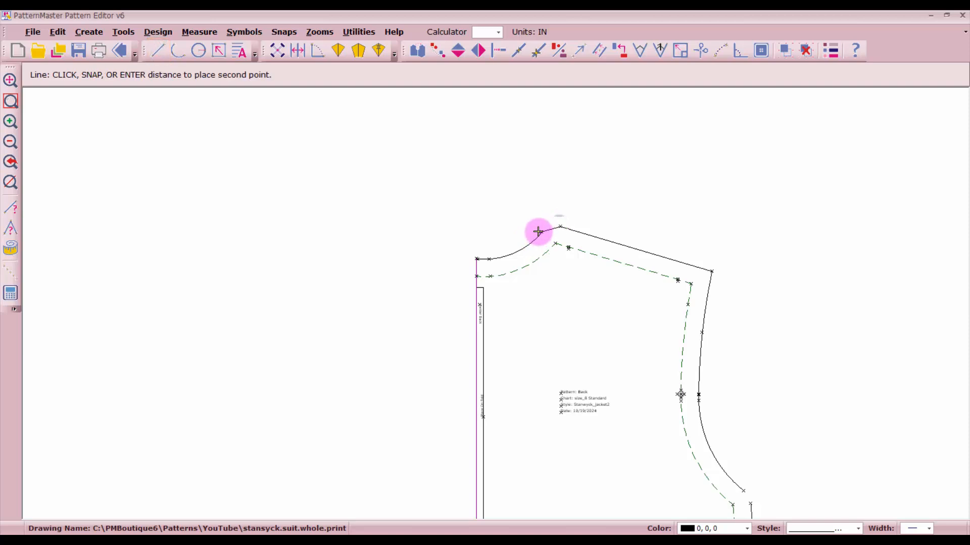
pyautogui.click(538, 231)
# Use Intersect to join the upper offset side seam and the offset armhole curve at the underarm
pyautogui.scroll(-2, 657, 389)
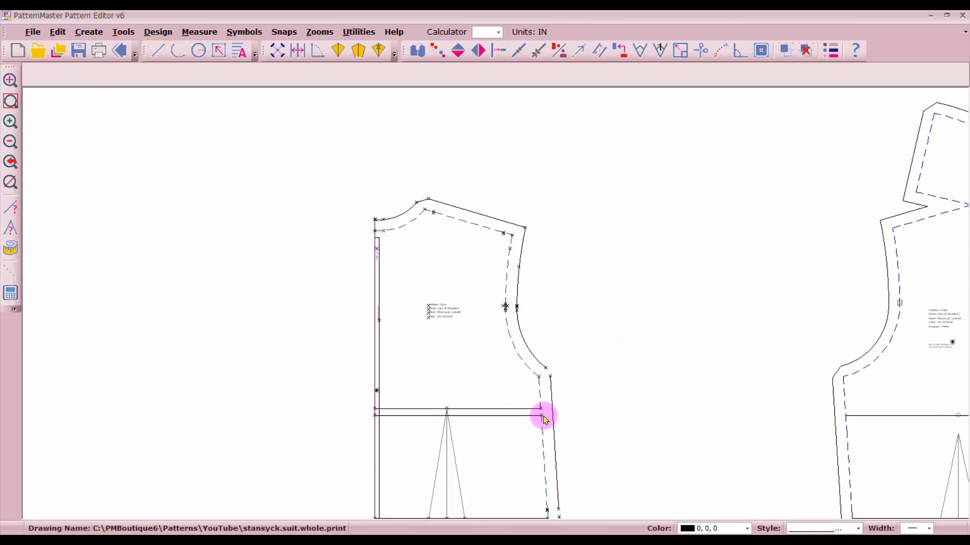
pyautogui.click(502, 56)
pyautogui.click(552, 409)
pyautogui.click(531, 350)
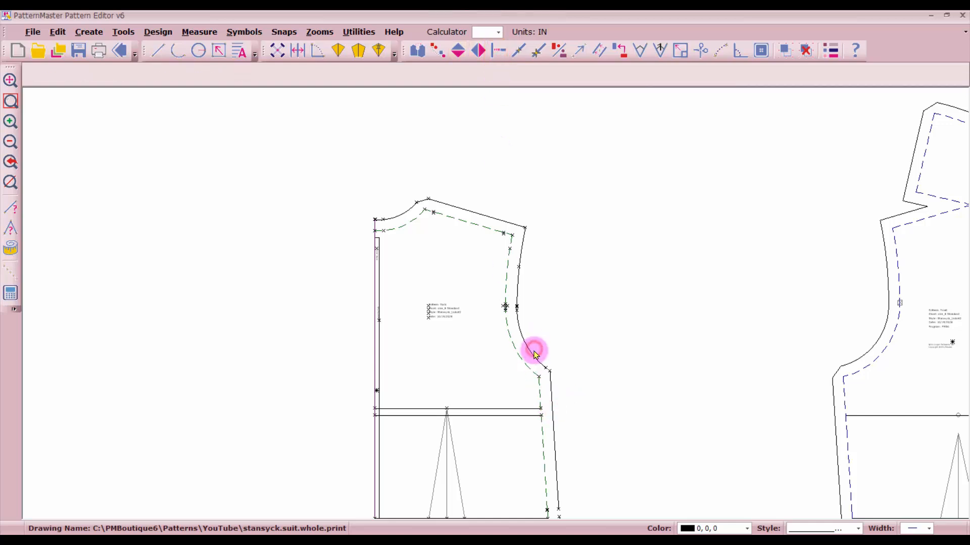
pyautogui.click(531, 355)
pyautogui.click(554, 404)
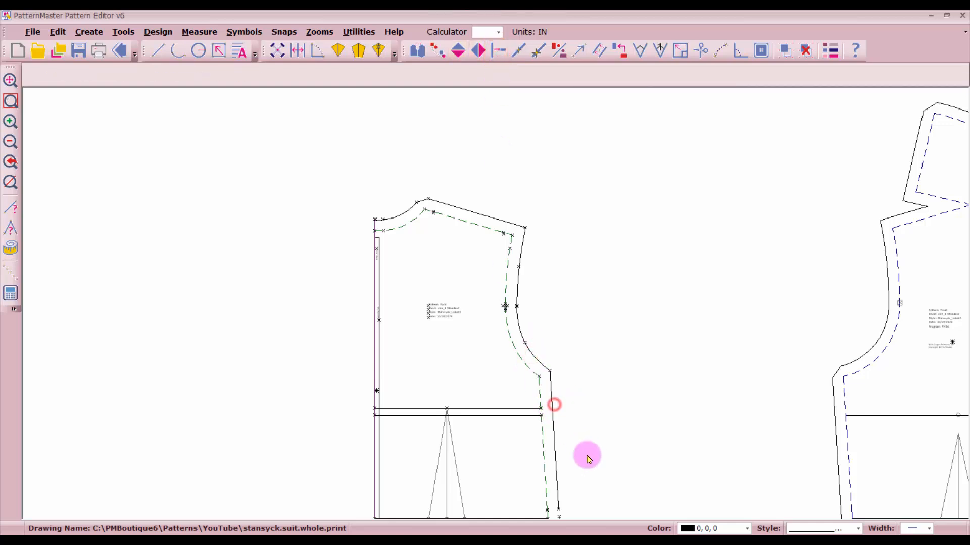
# Change the line style of the short back side seam segment just above the waistline to dashed
pyautogui.scroll(-2, 587, 456)
pyautogui.scroll(2, 480, 374)
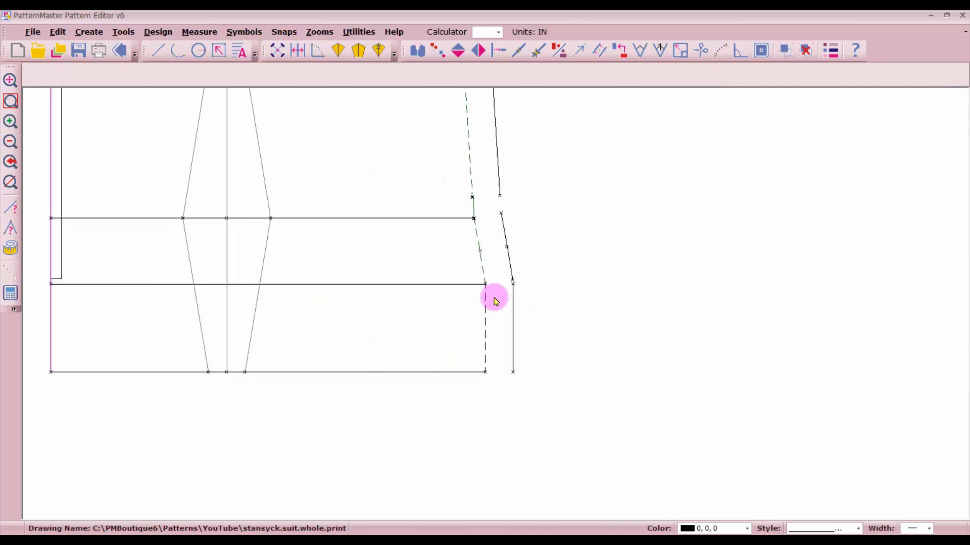
pyautogui.click(498, 167)
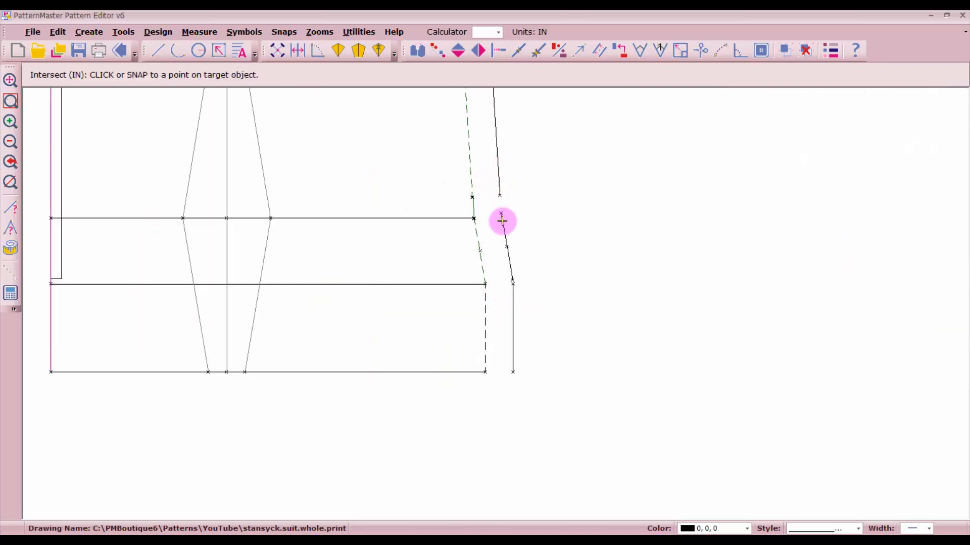
pyautogui.click(599, 51)
pyautogui.click(475, 211)
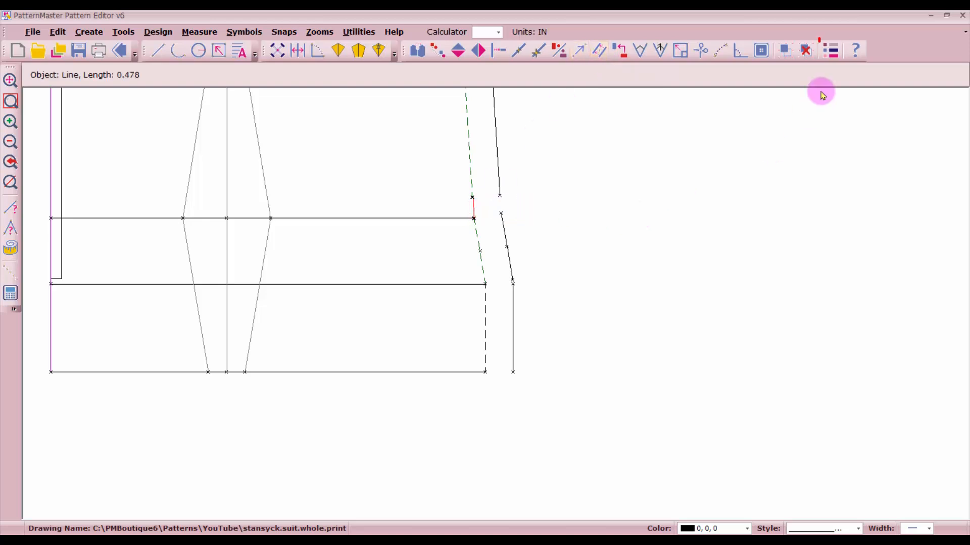
pyautogui.click(832, 51)
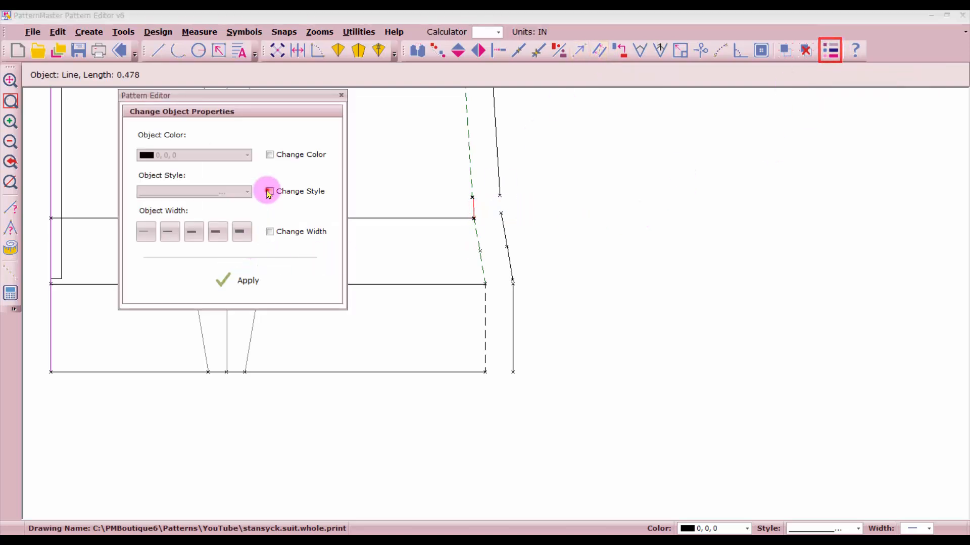
pyautogui.click(270, 191)
pyautogui.click(247, 192)
pyautogui.click(239, 218)
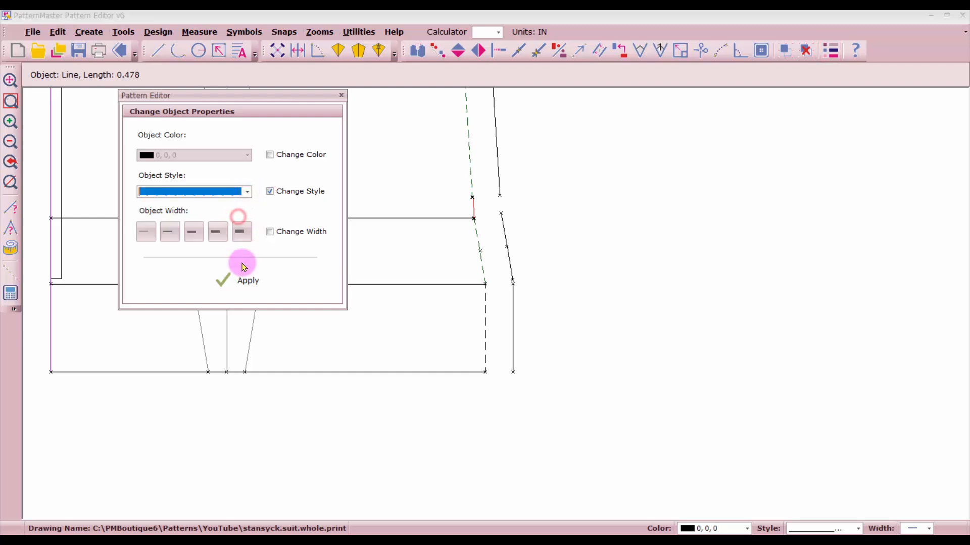
pyautogui.click(244, 282)
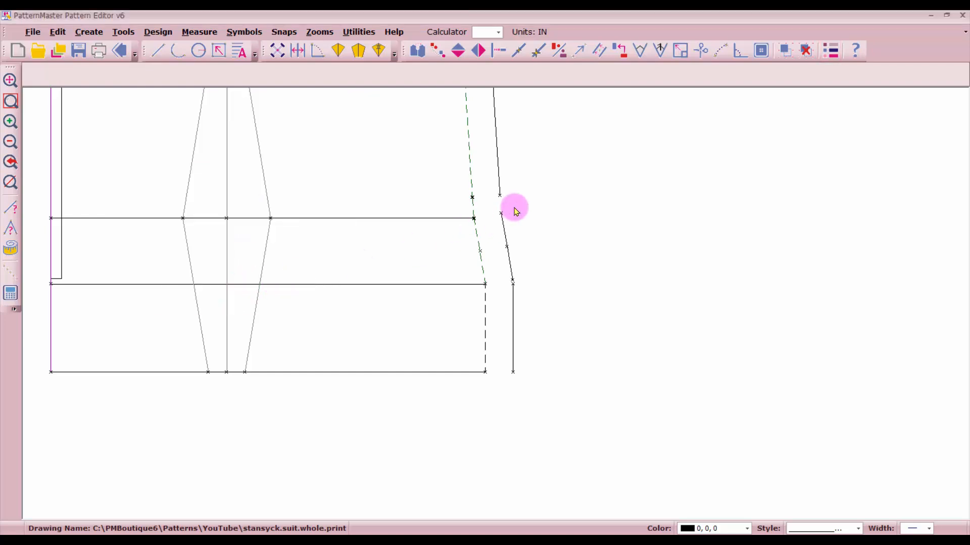
# Offset the short side seam segment above the waistline outward by 0.625 in
pyautogui.click(600, 53)
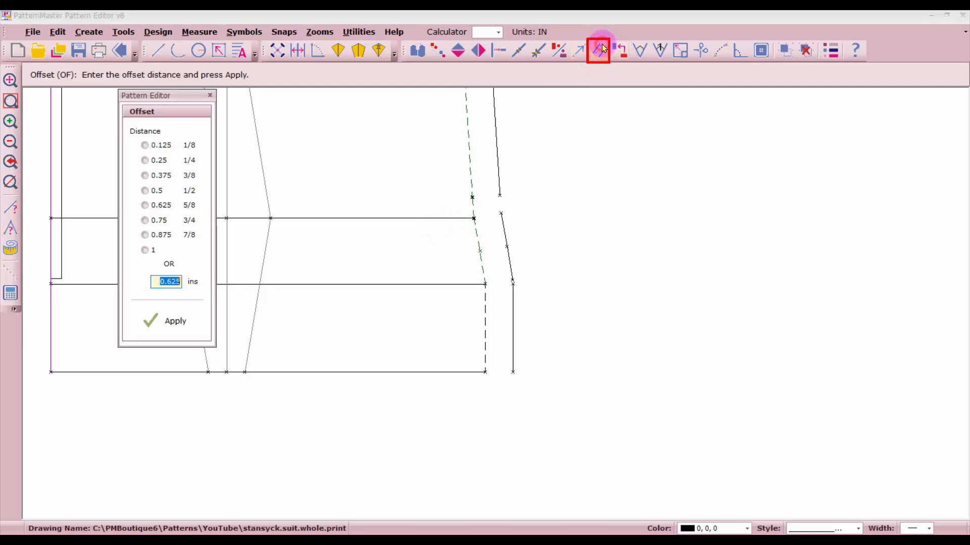
pyautogui.click(183, 325)
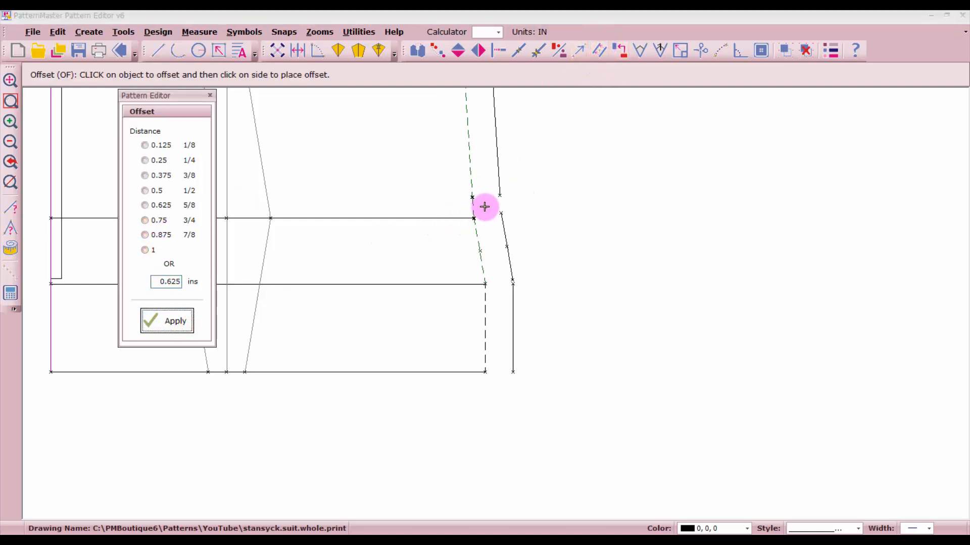
pyautogui.click(484, 206)
pyautogui.rightClick(512, 202)
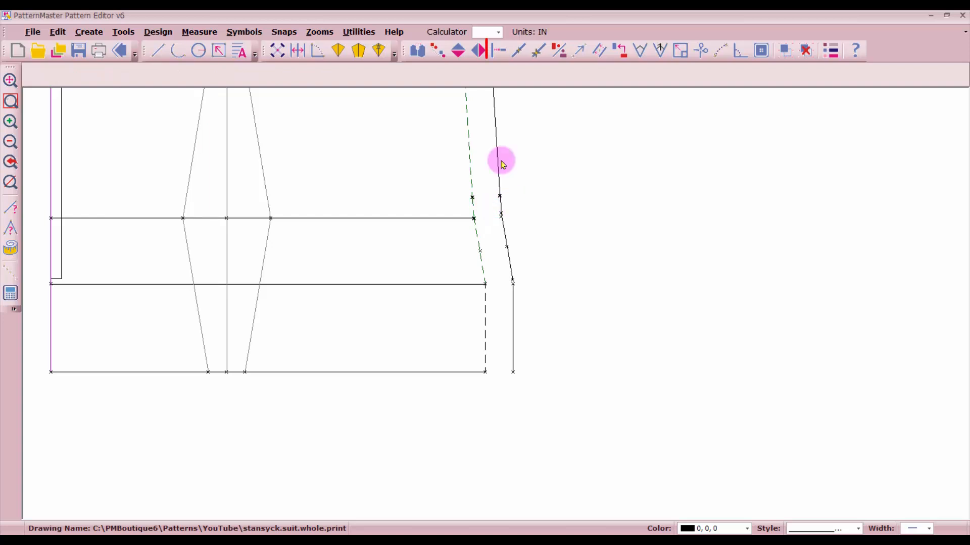
# Use Intersect to join the short offset segment at the waist with the offset side seam segments above and below it
pyautogui.click(500, 51)
pyautogui.click(501, 172)
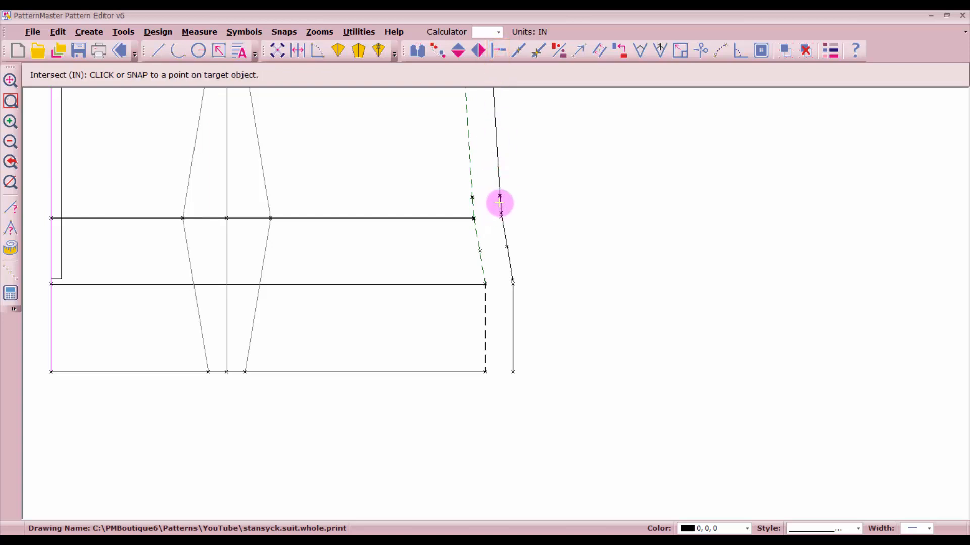
pyautogui.click(499, 203)
pyautogui.rightClick(501, 205)
pyautogui.click(501, 205)
pyautogui.click(498, 173)
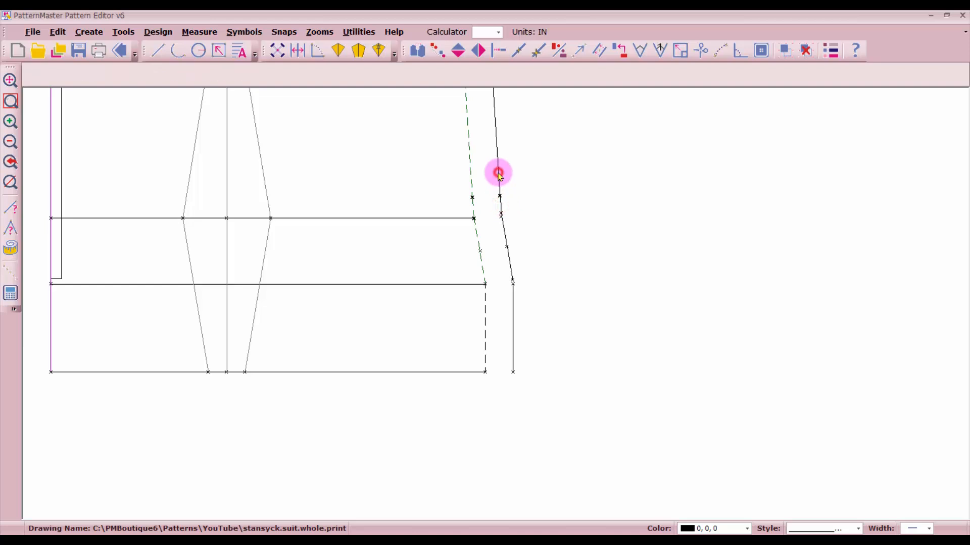
pyautogui.rightClick(497, 227)
pyautogui.click(503, 234)
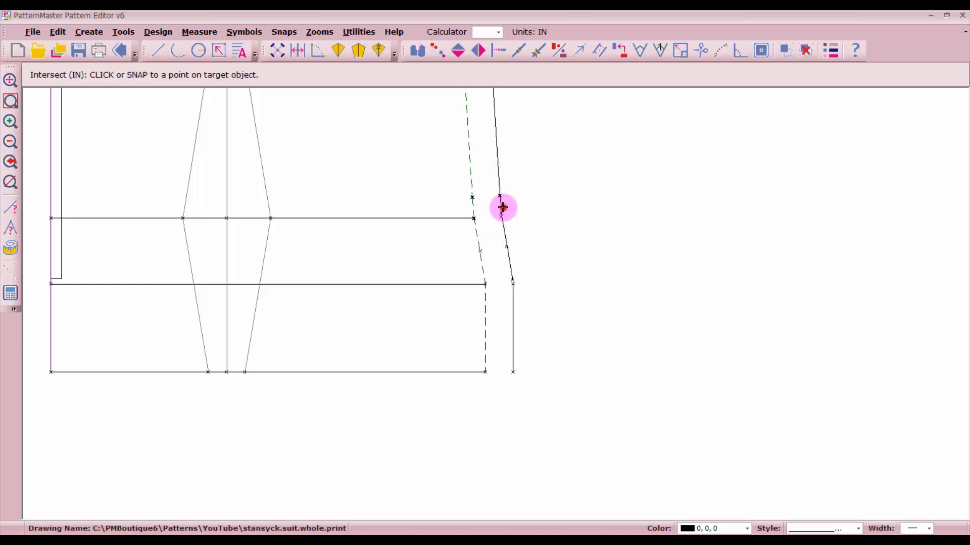
pyautogui.click(503, 207)
pyautogui.rightClick(501, 207)
pyautogui.click(501, 205)
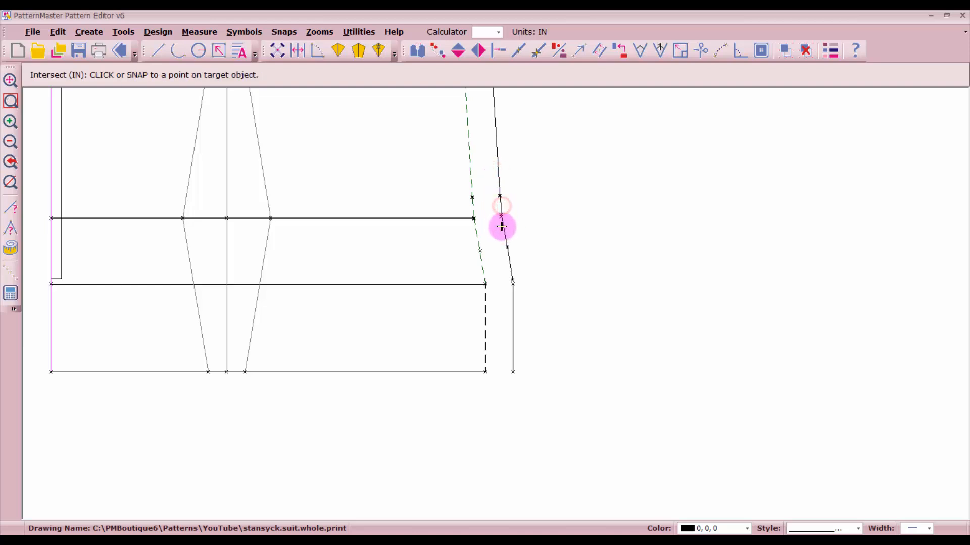
# Intersect the lower two offset side seam segments and extend the hemline out to the offset side seam
pyautogui.click(502, 265)
pyautogui.click(506, 263)
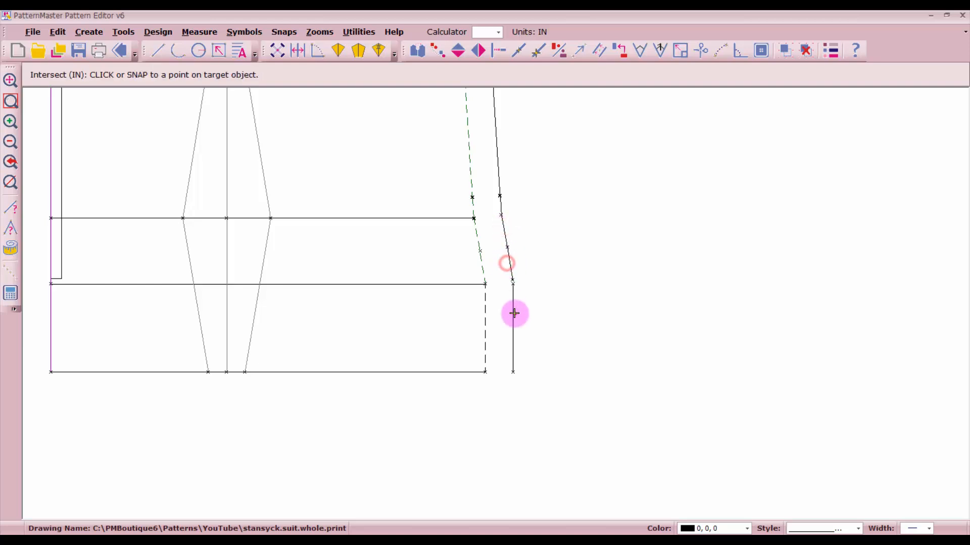
pyautogui.click(515, 314)
pyautogui.click(503, 245)
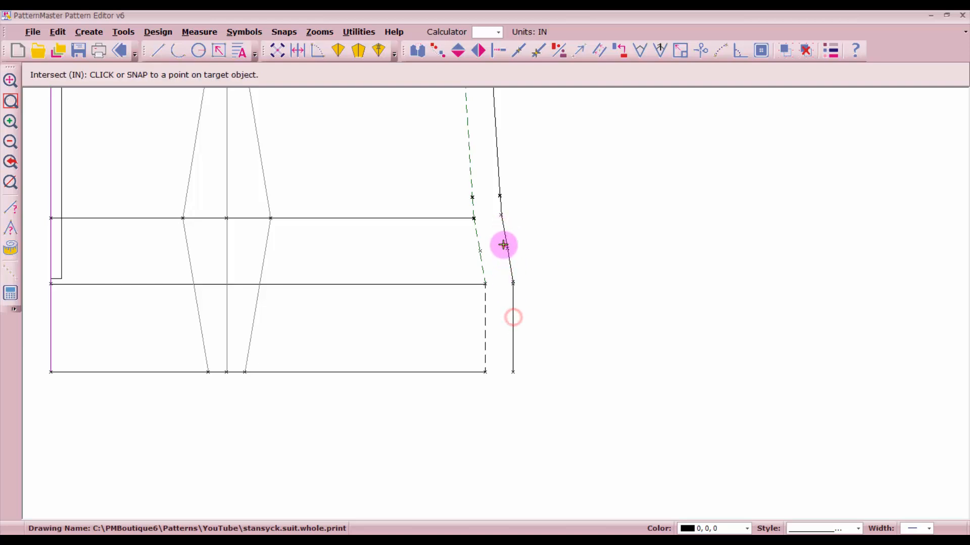
pyautogui.click(434, 373)
pyautogui.click(514, 353)
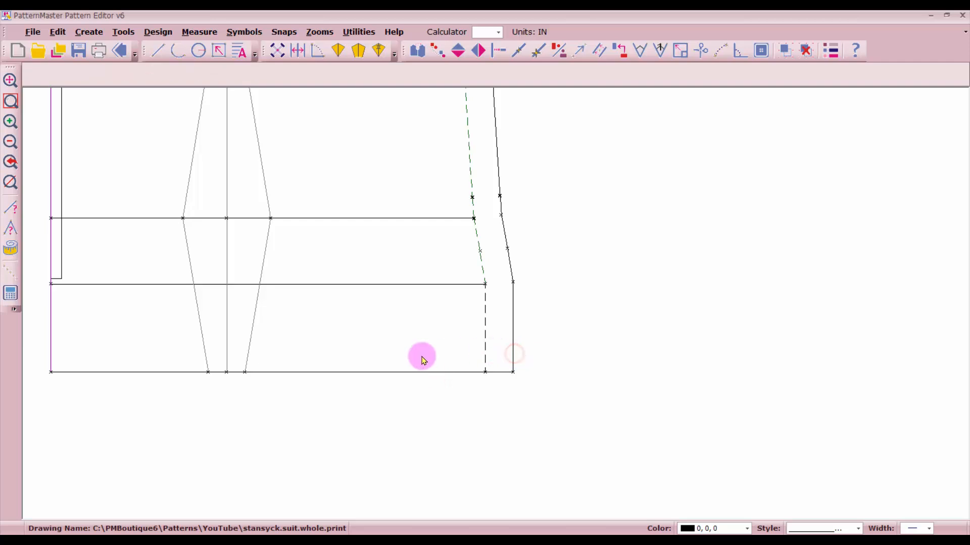
# Group all the lines, symbols and text of the whole back piece into one block
pyautogui.scroll(-3, 314, 358)
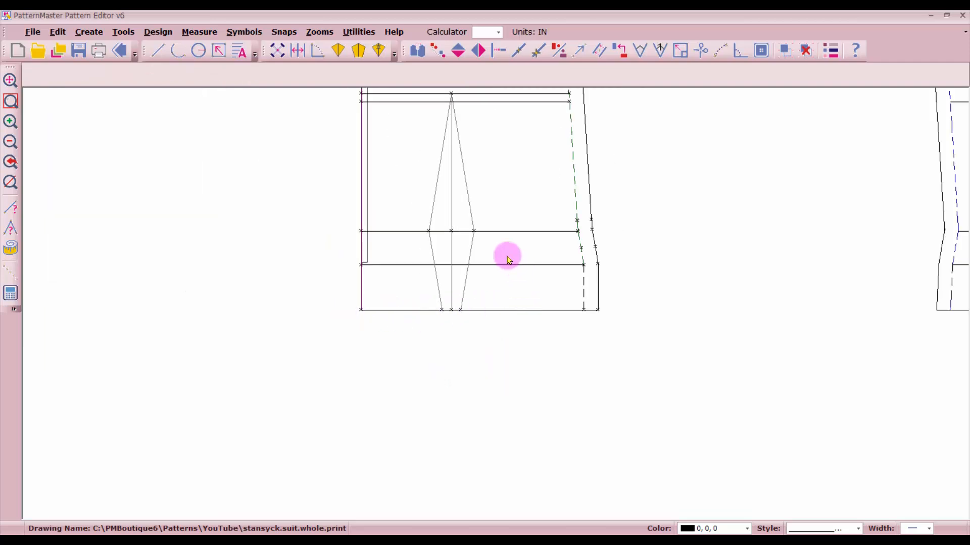
pyautogui.scroll(-2, 493, 305)
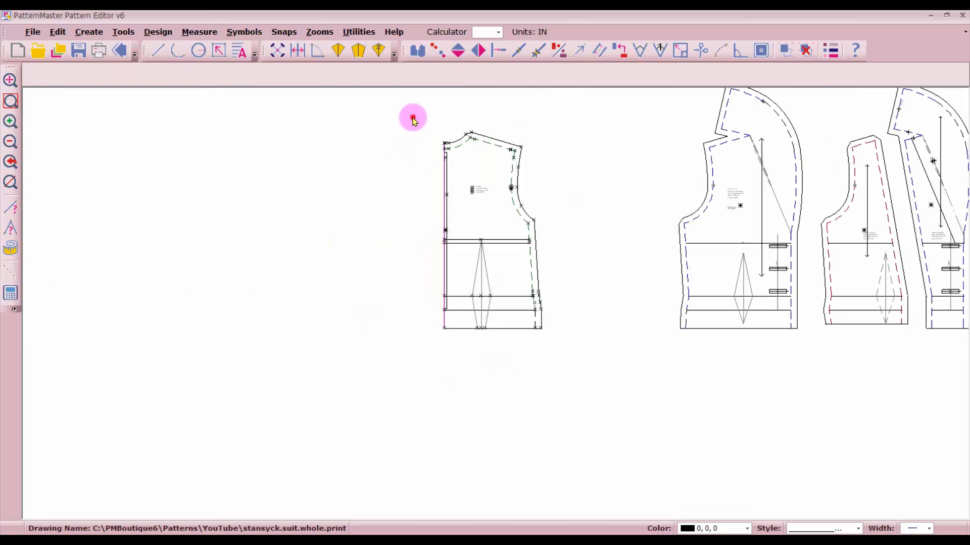
pyautogui.moveTo(413, 120); pyautogui.dragTo(569, 364)
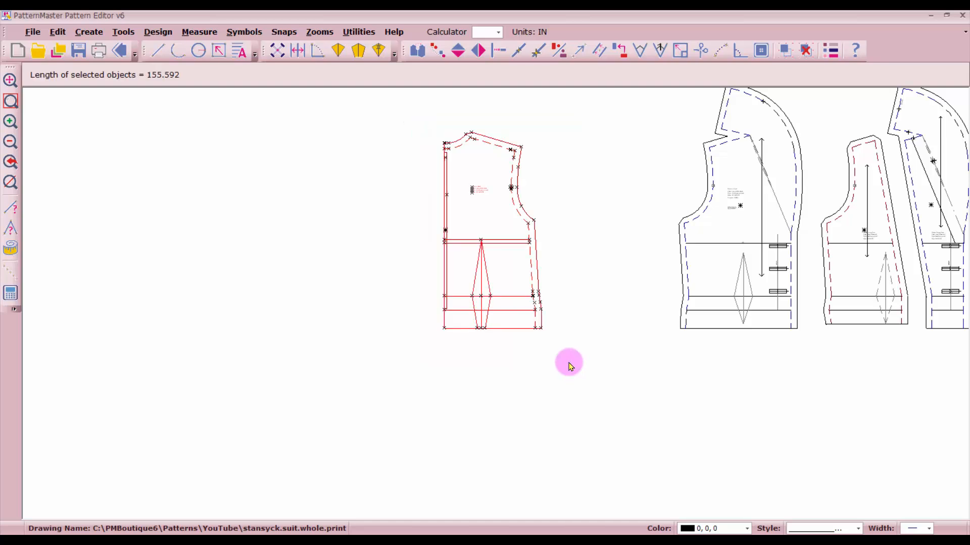
pyautogui.click(785, 50)
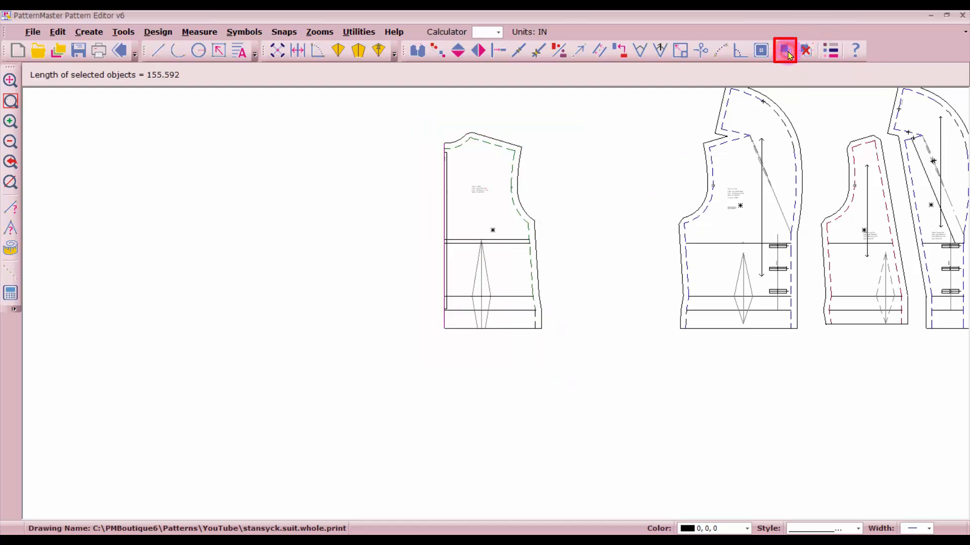
pyautogui.click(473, 273)
pyautogui.click(461, 259)
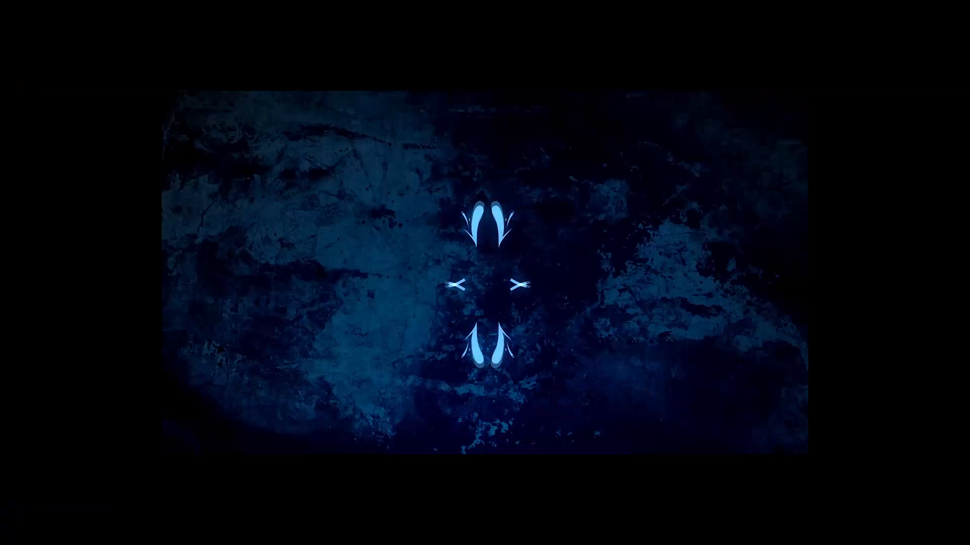